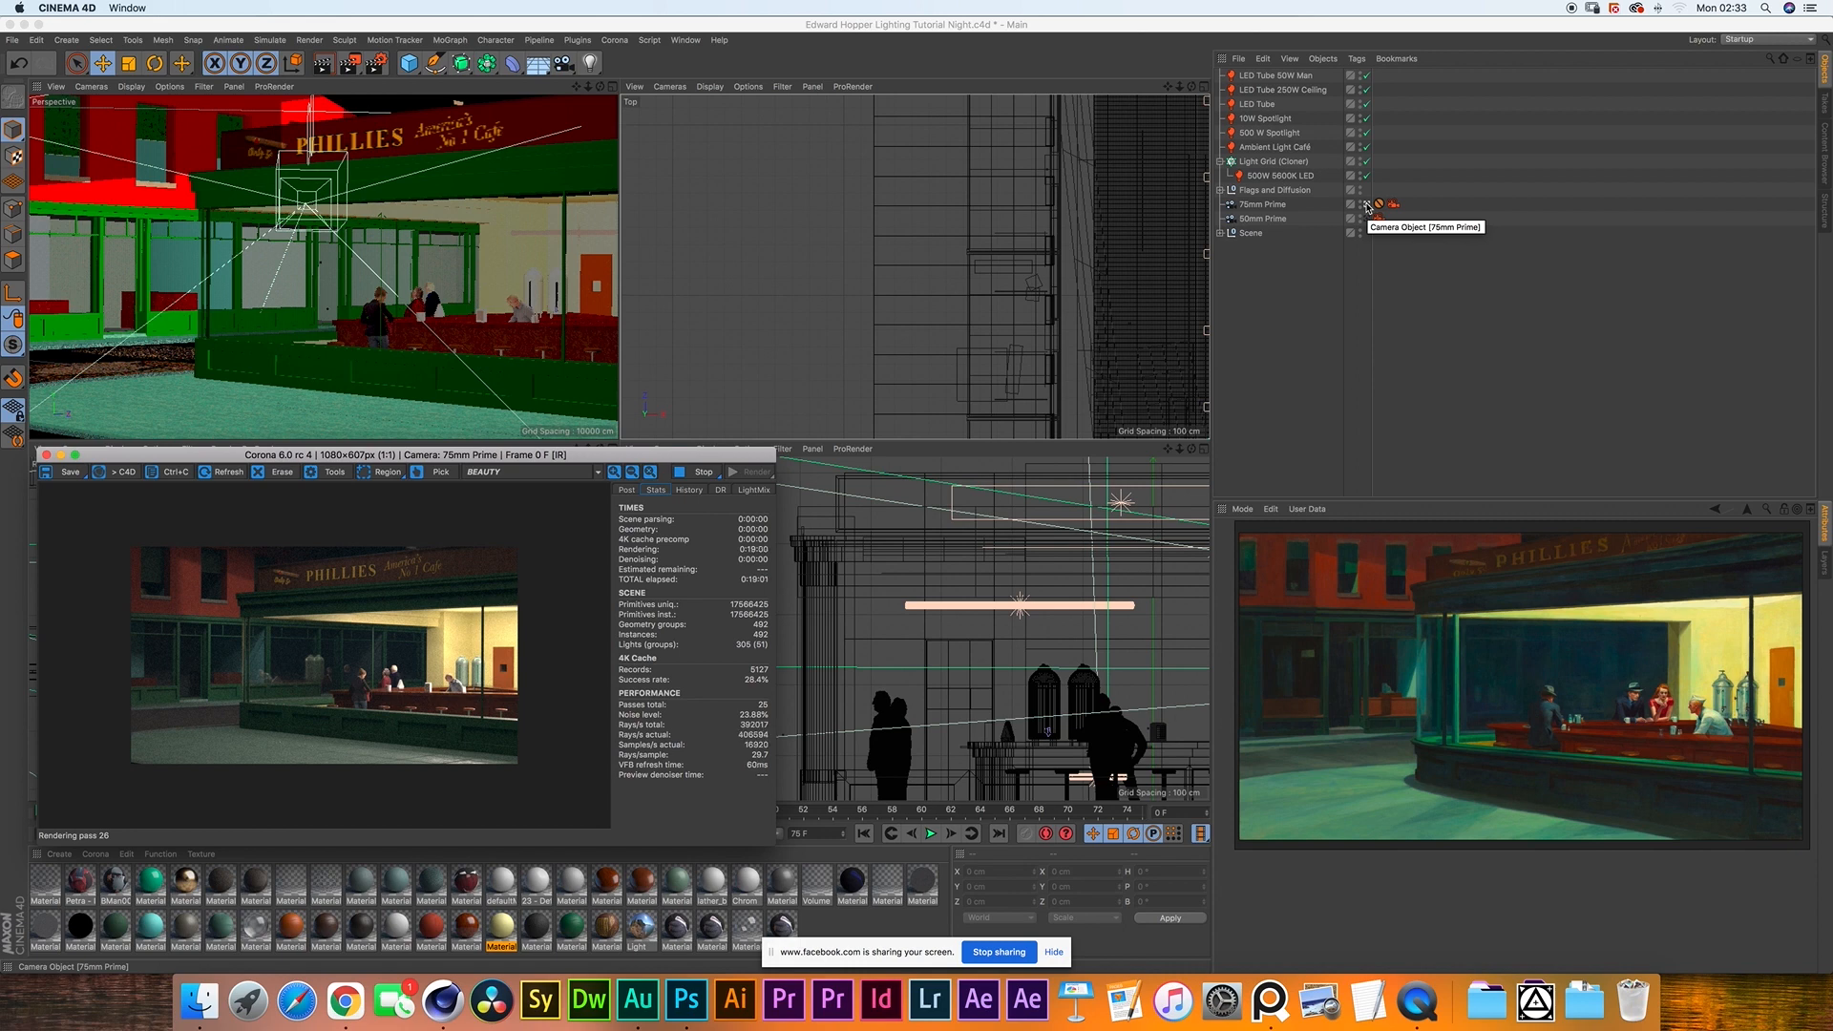
- Leave the 75mm Prime camera view and survey the whole street and café set from an outside perspective
left_click(1367, 205)
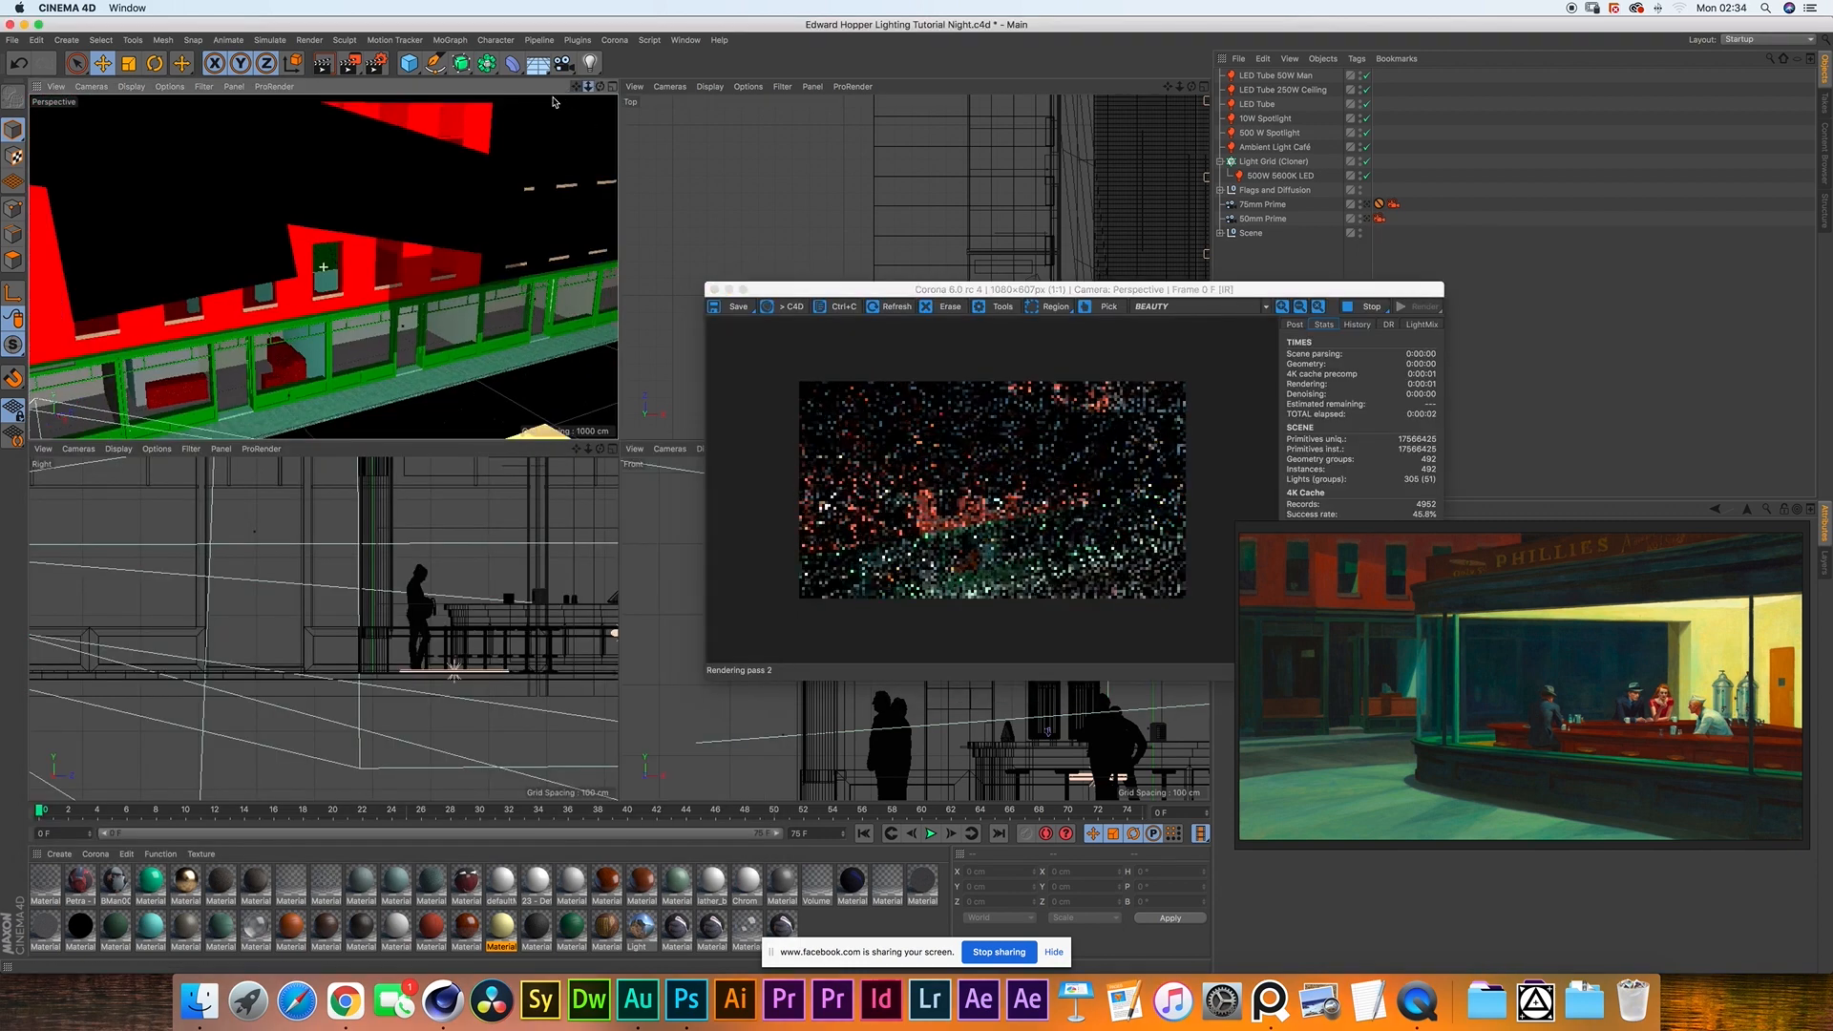
mouse_move(599, 87)
left_mouse_down()
mouse_move(641, 75)
mouse_move(575, 82)
mouse_move(641, 105)
mouse_move(601, 94)
left_mouse_up()
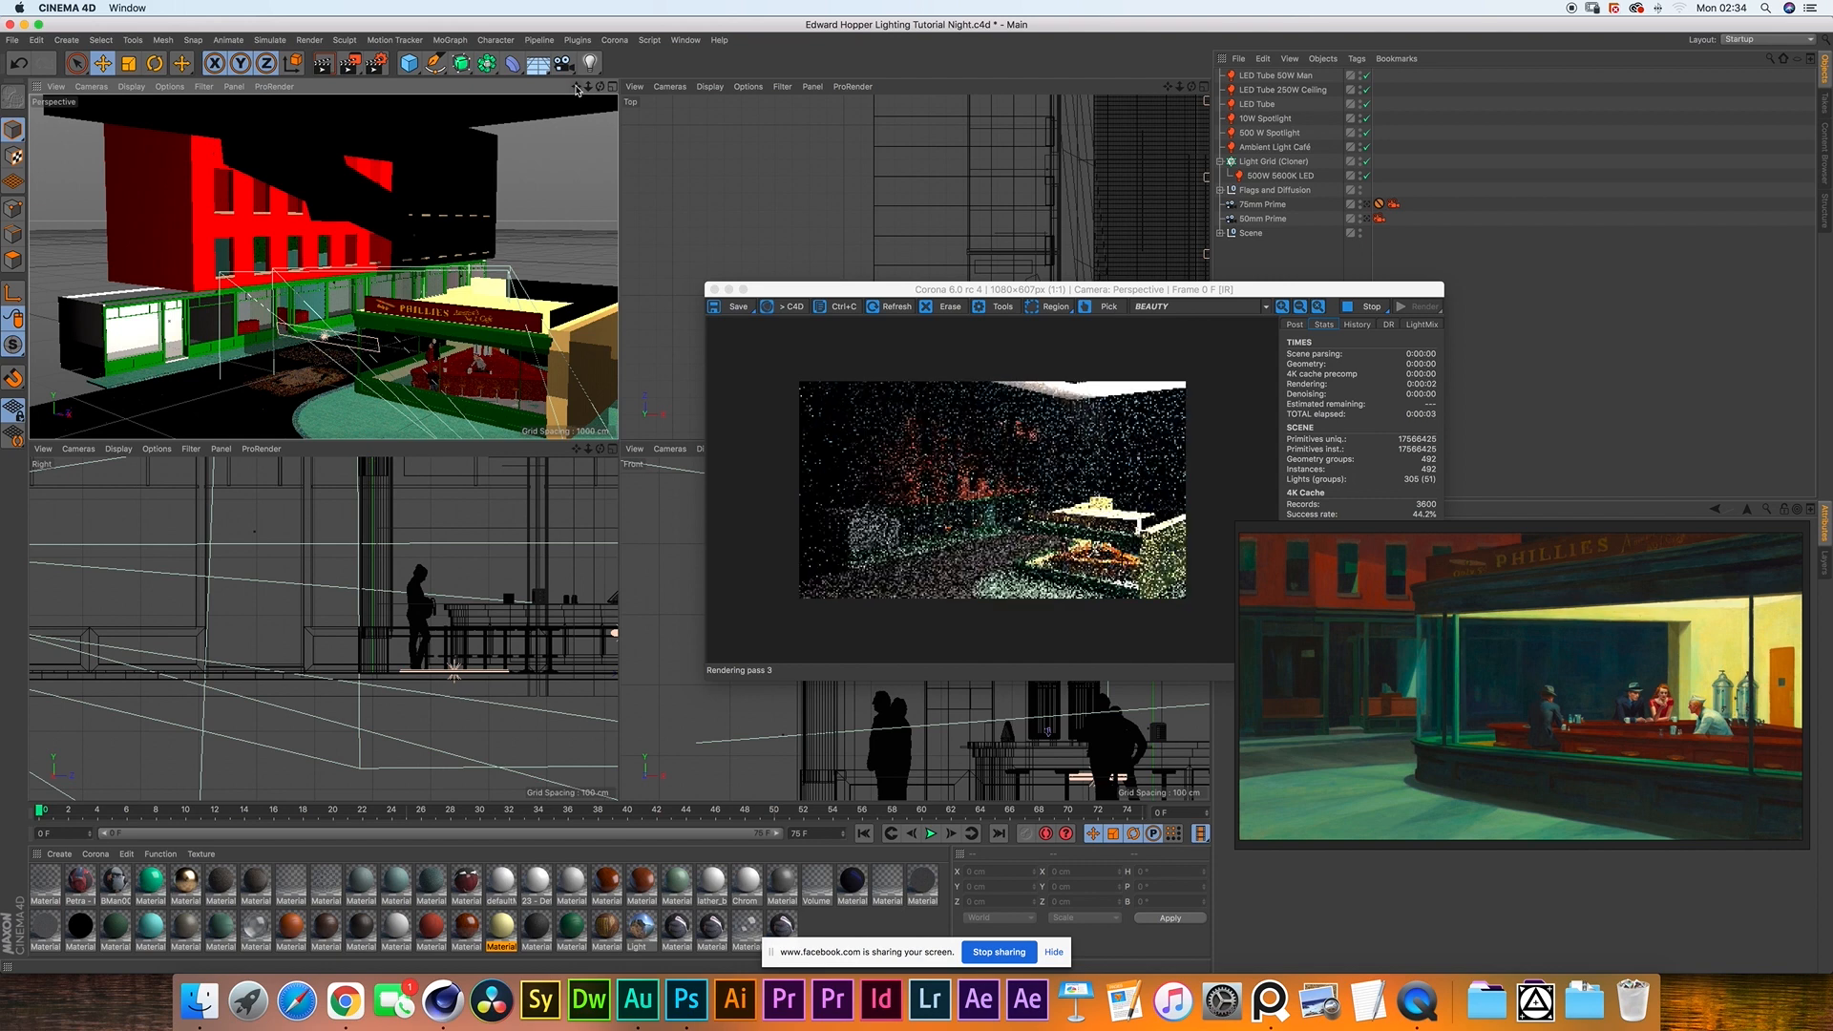
left_click_drag(577, 91, 583, 90)
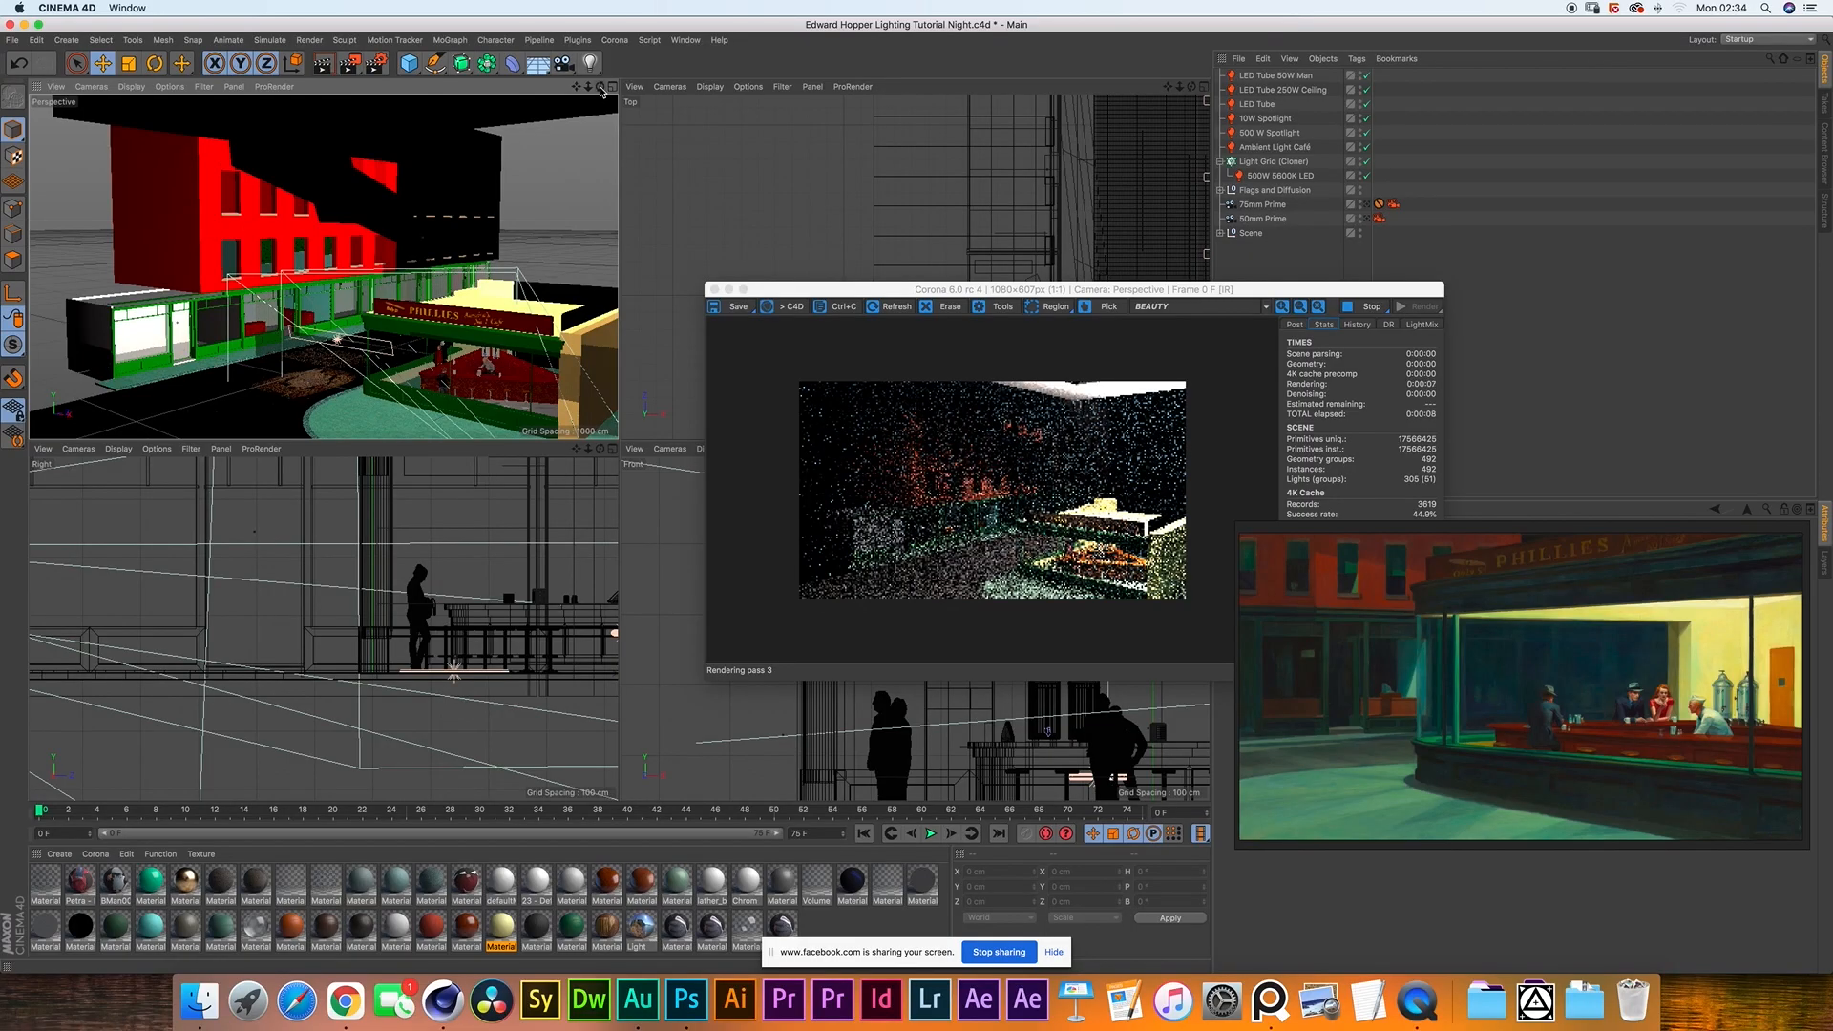
left_click_drag(601, 91, 653, 89)
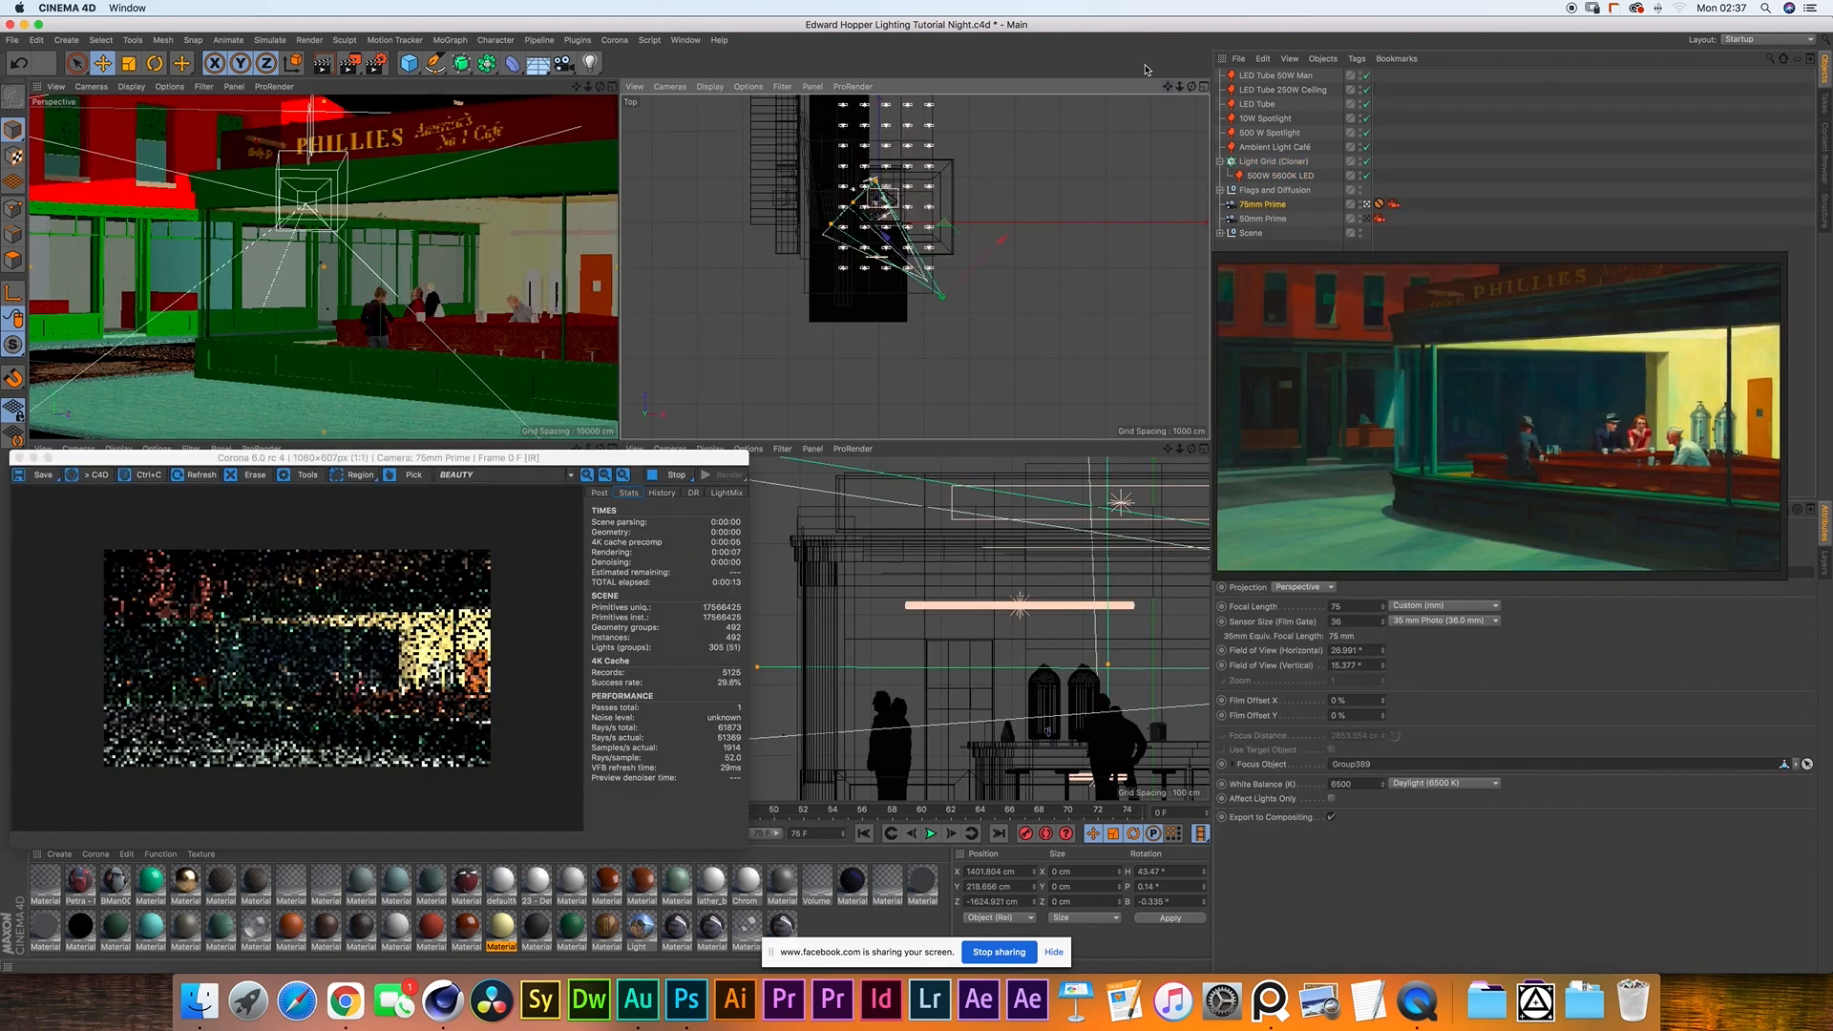
- Examine the 75mm Prime camera's position and field of view relative to the set in the top and front views
scroll(947, 315, "up", 5)
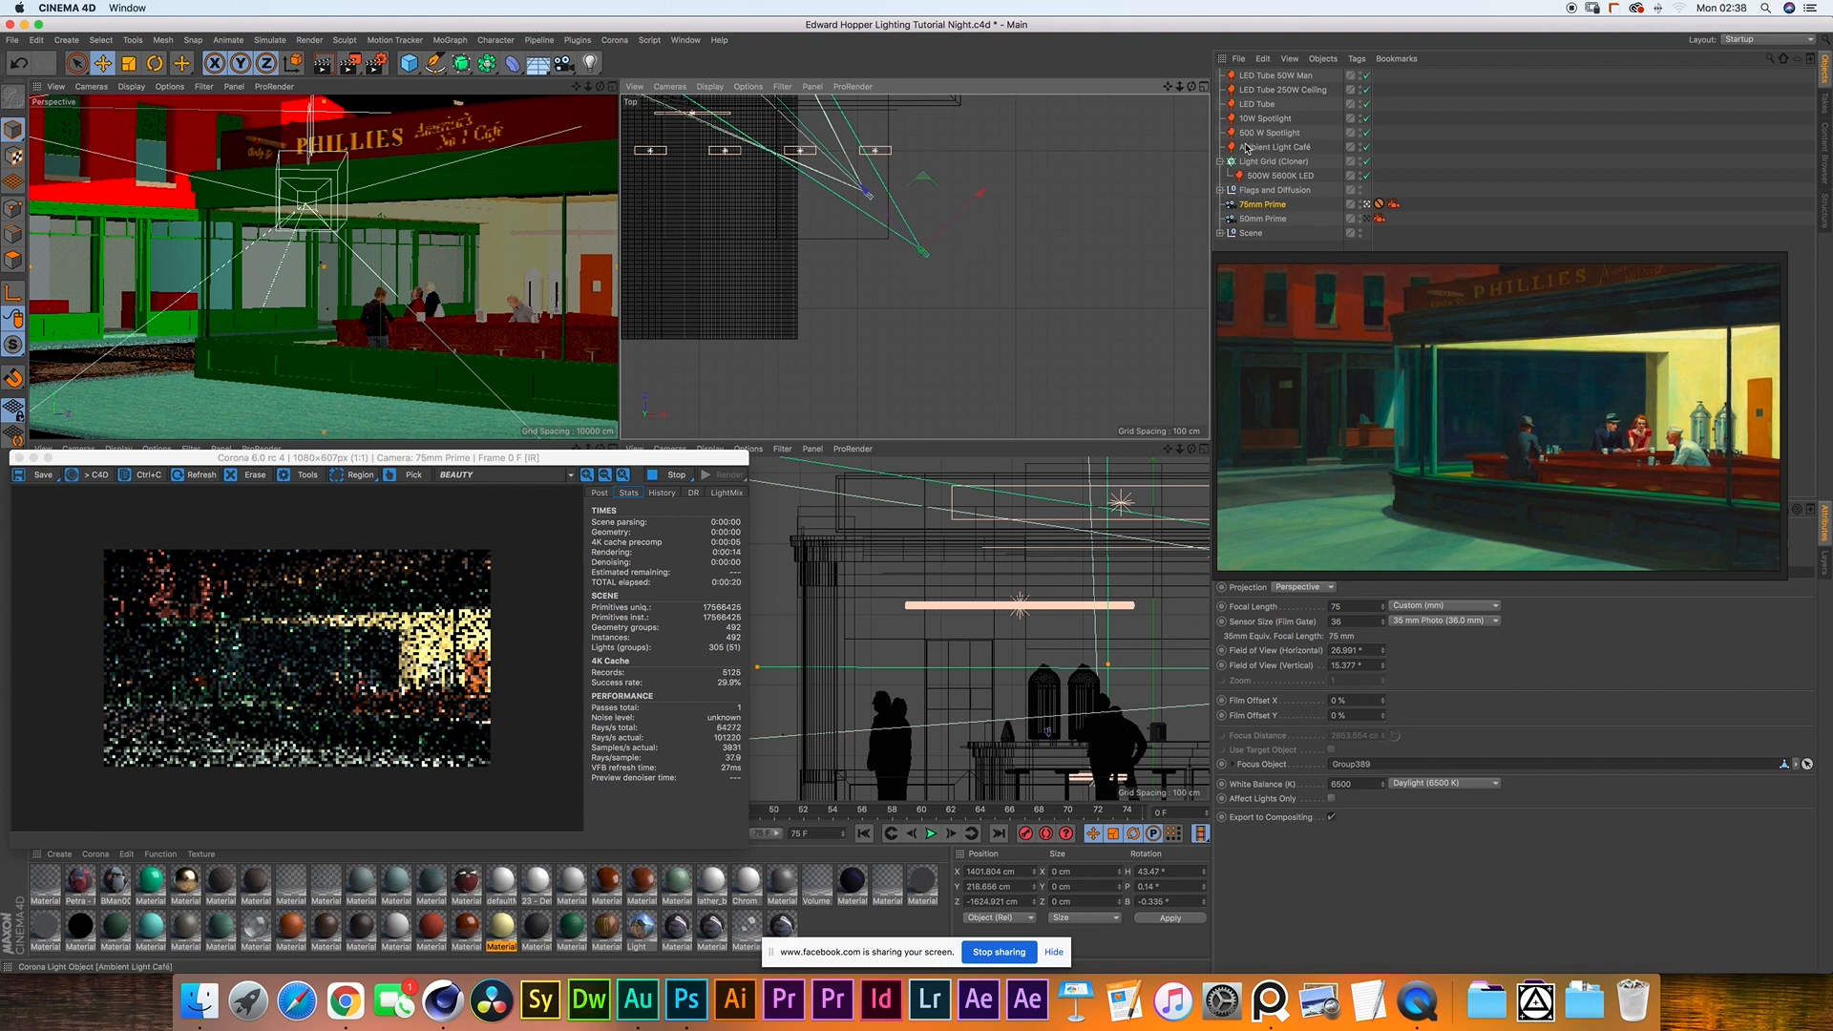
left_click_drag(1166, 87, 1304, 172)
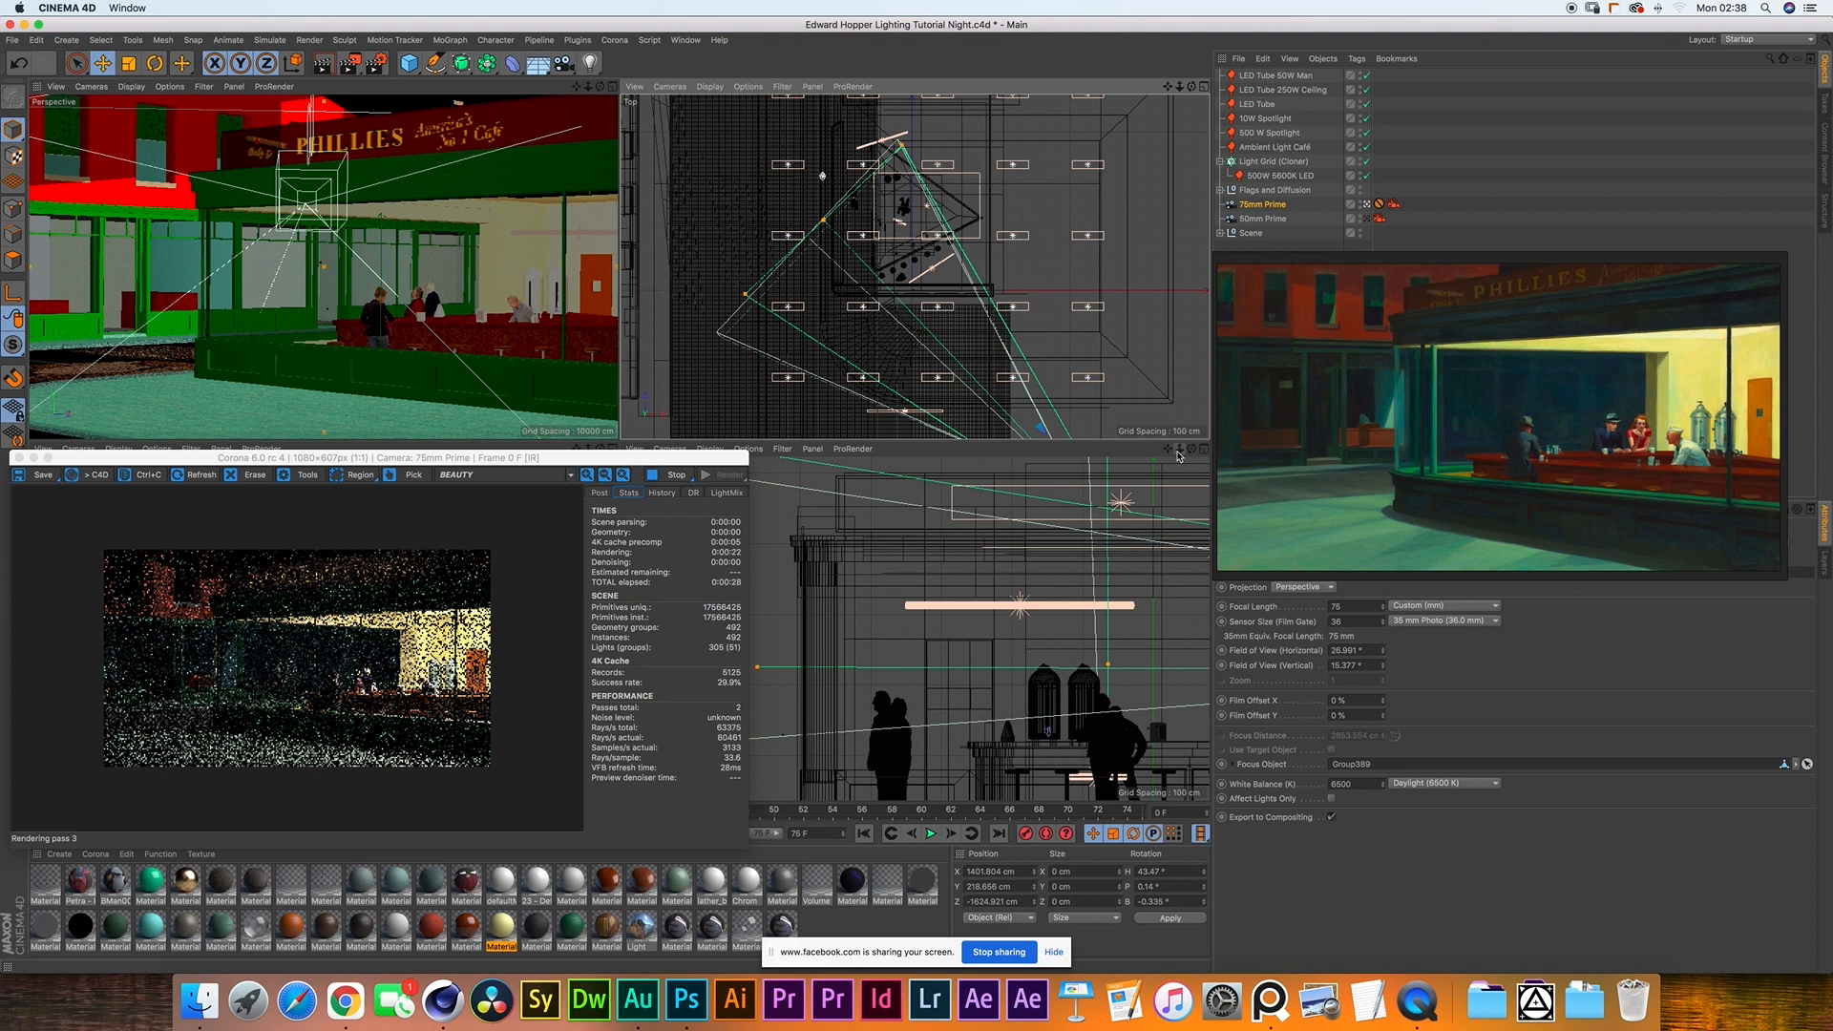
left_click_drag(1180, 448, 1058, 449)
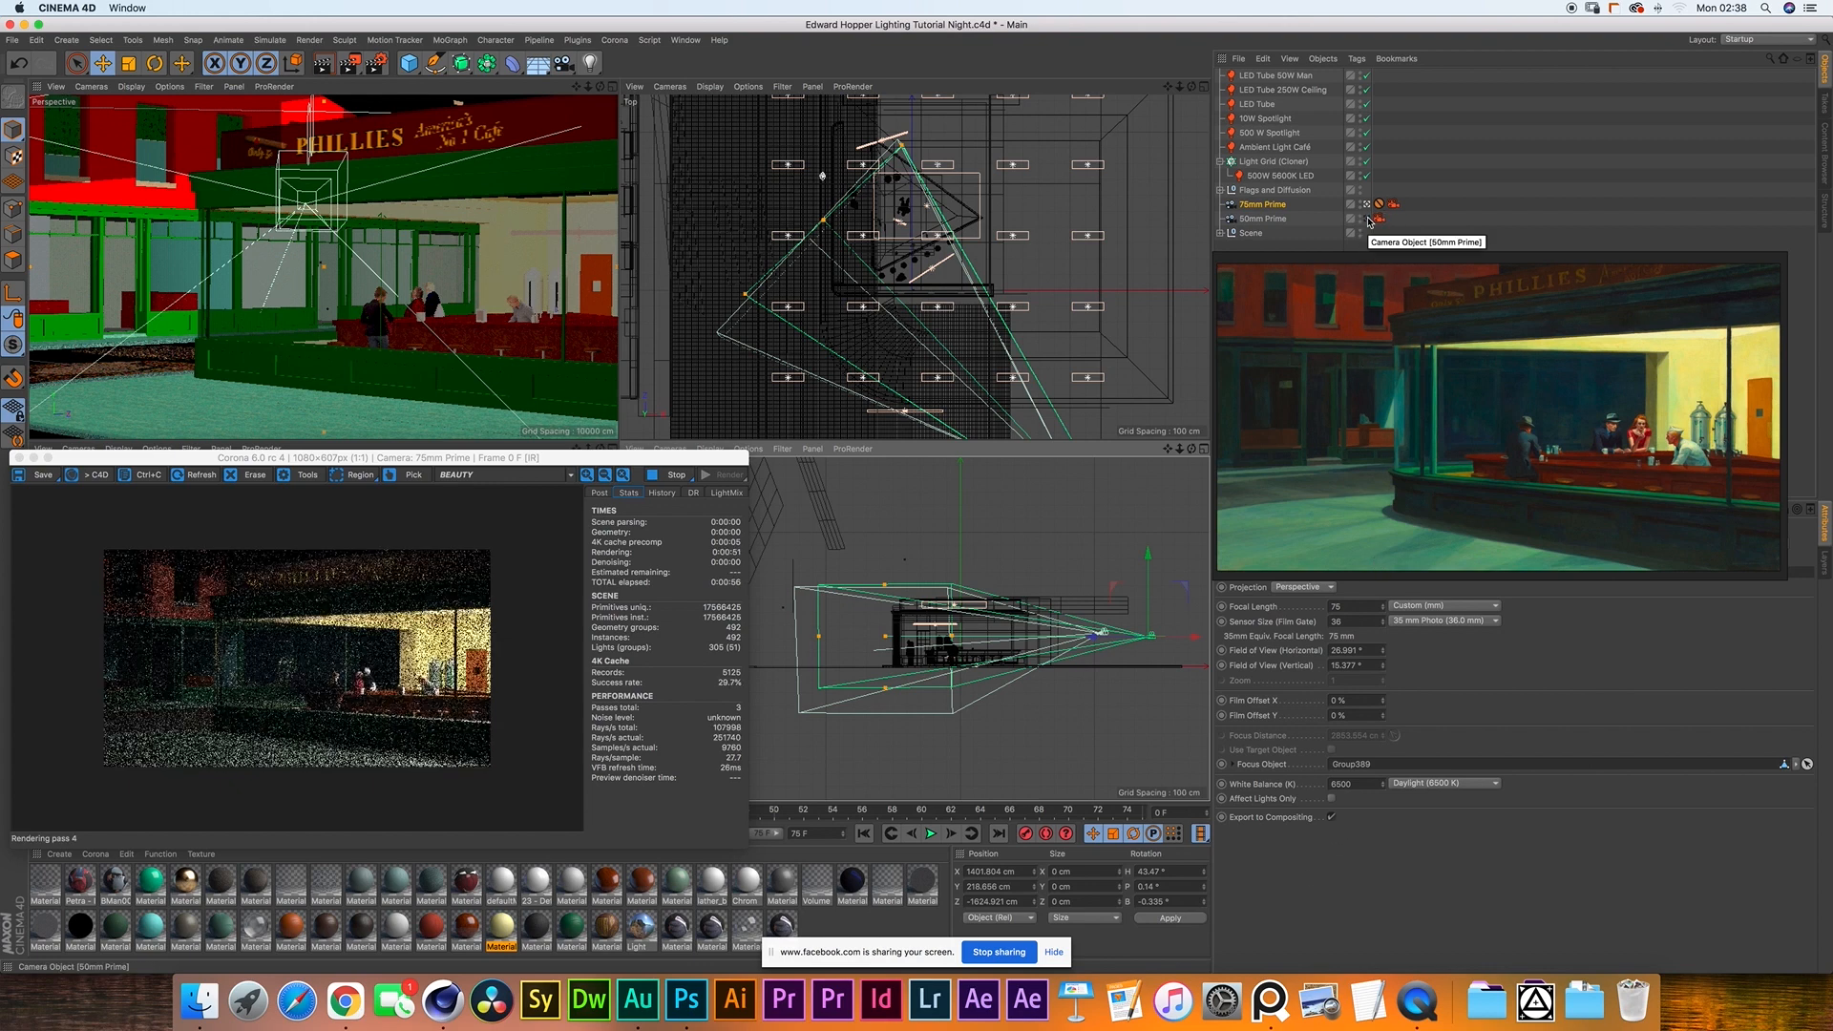
- Preview the interactive render through the 50mm Prime camera and return to the 75mm Prime camera
left_click(1368, 220)
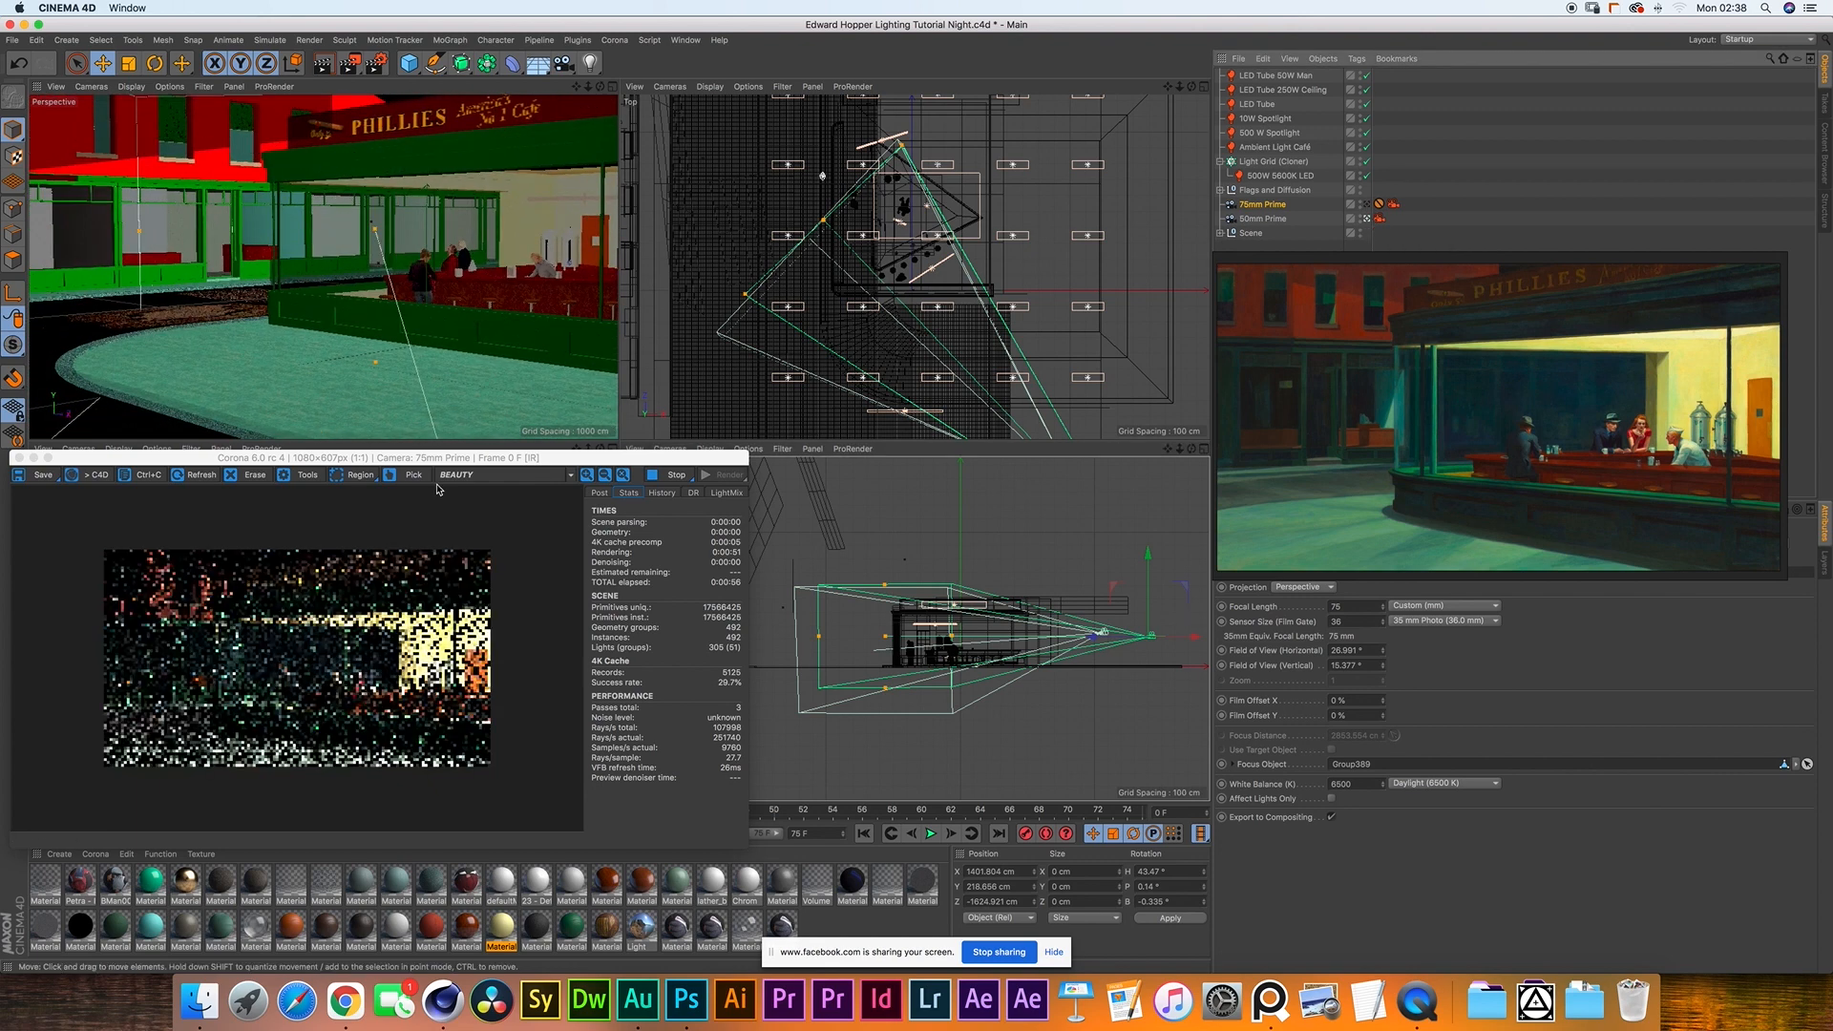
left_click_drag(435, 462, 768, 394)
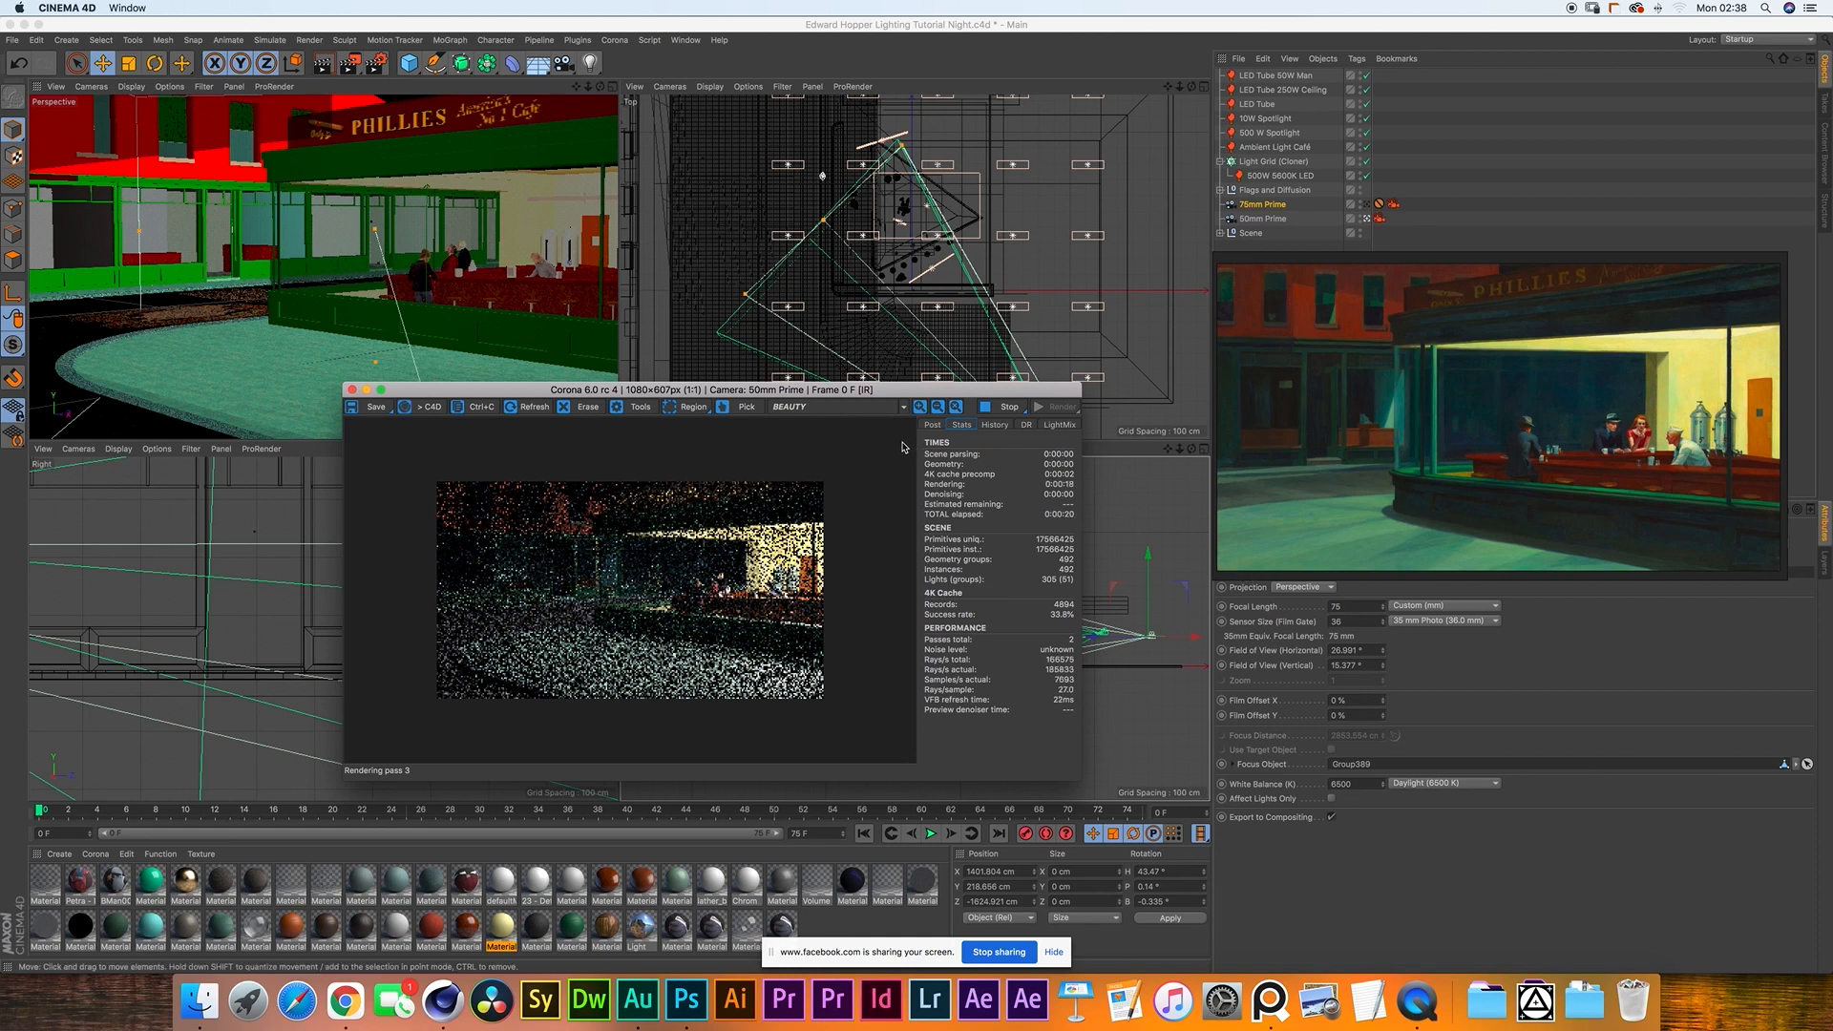
left_click(1367, 205)
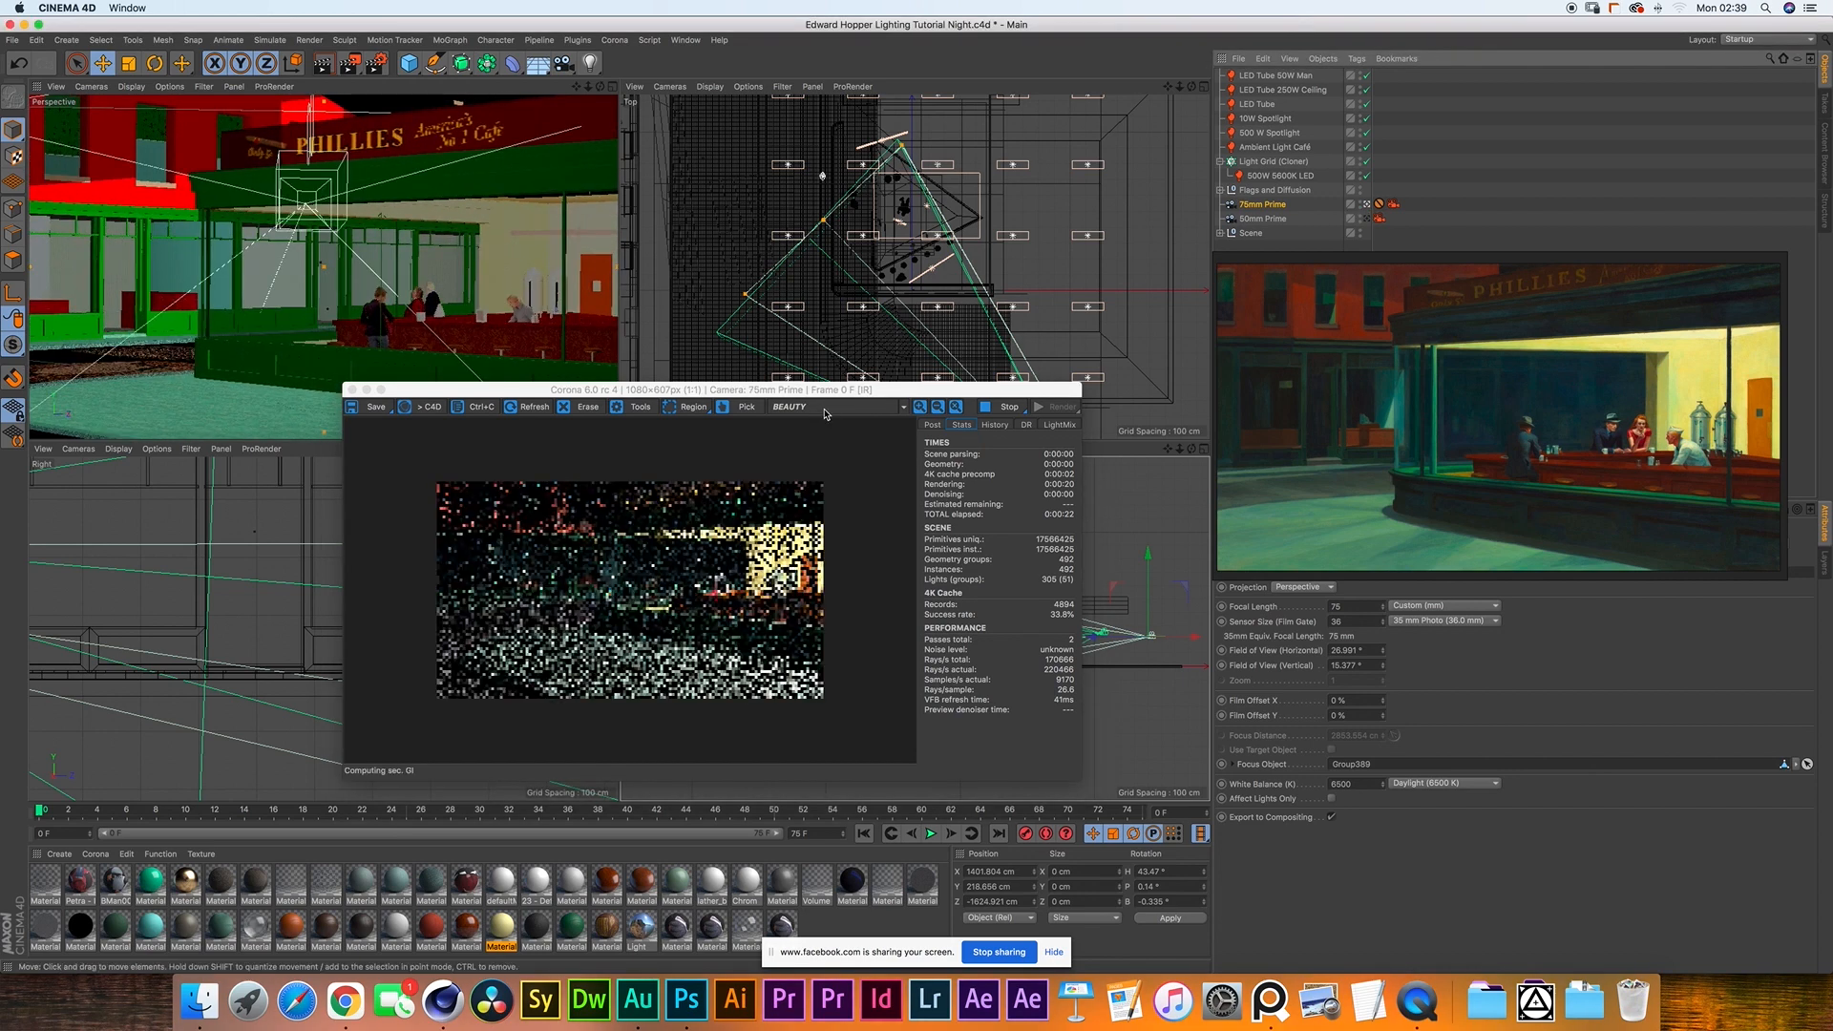
left_click_drag(826, 389, 538, 447)
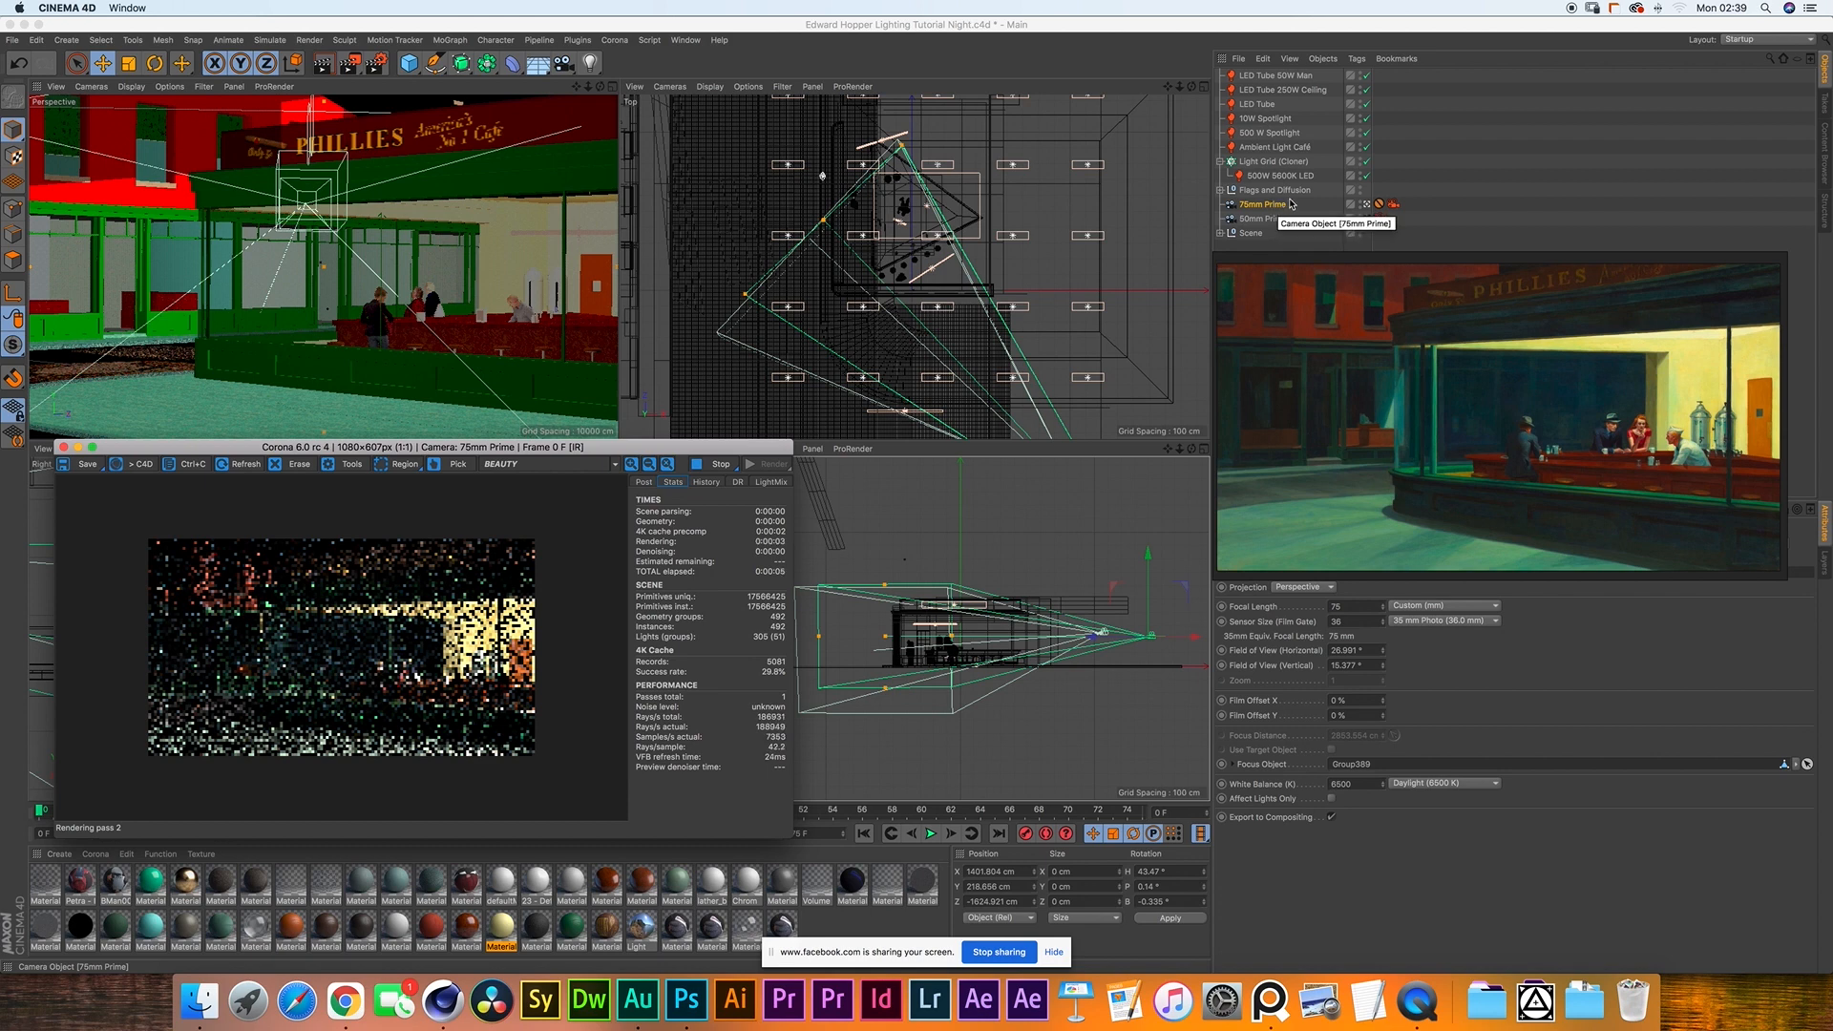
- Review the Corona camera tag settings of the 75mm Prime camera, including exposure and tone mapping
left_click(1392, 204)
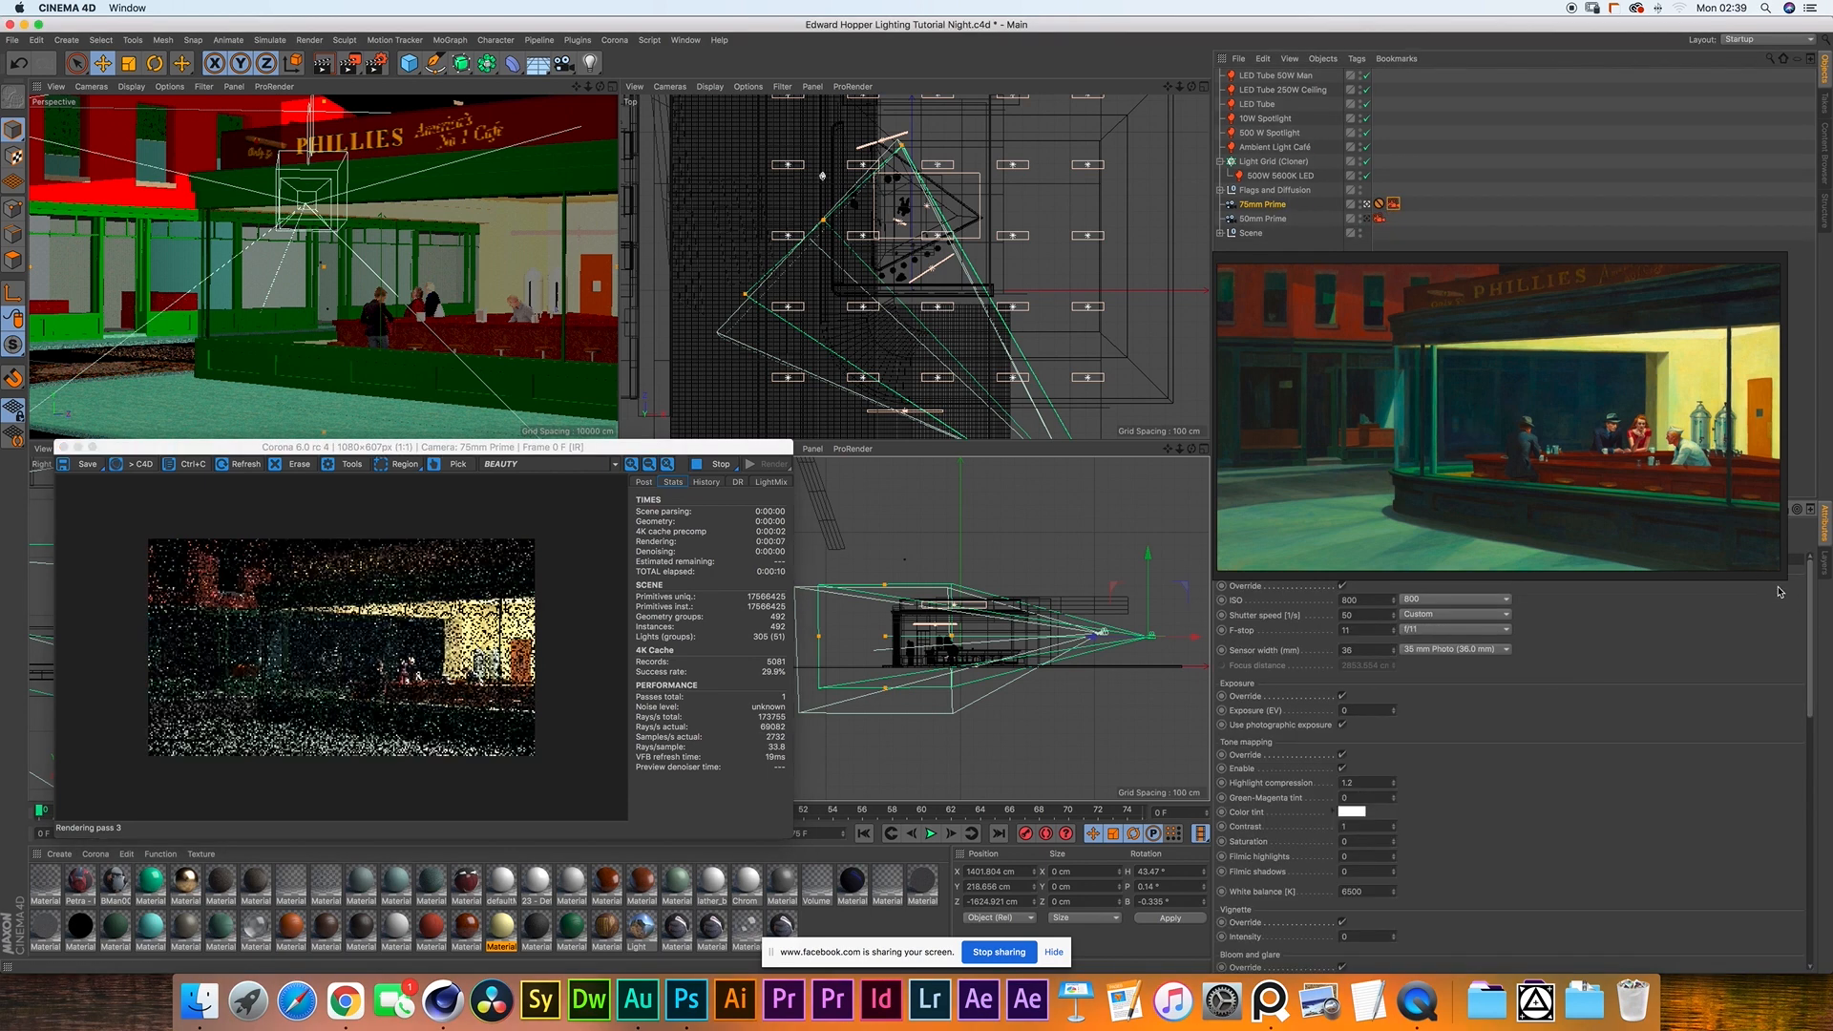
mouse_move(1487, 358)
left_mouse_down()
mouse_move(1483, 319)
mouse_move(1489, 337)
left_mouse_up()
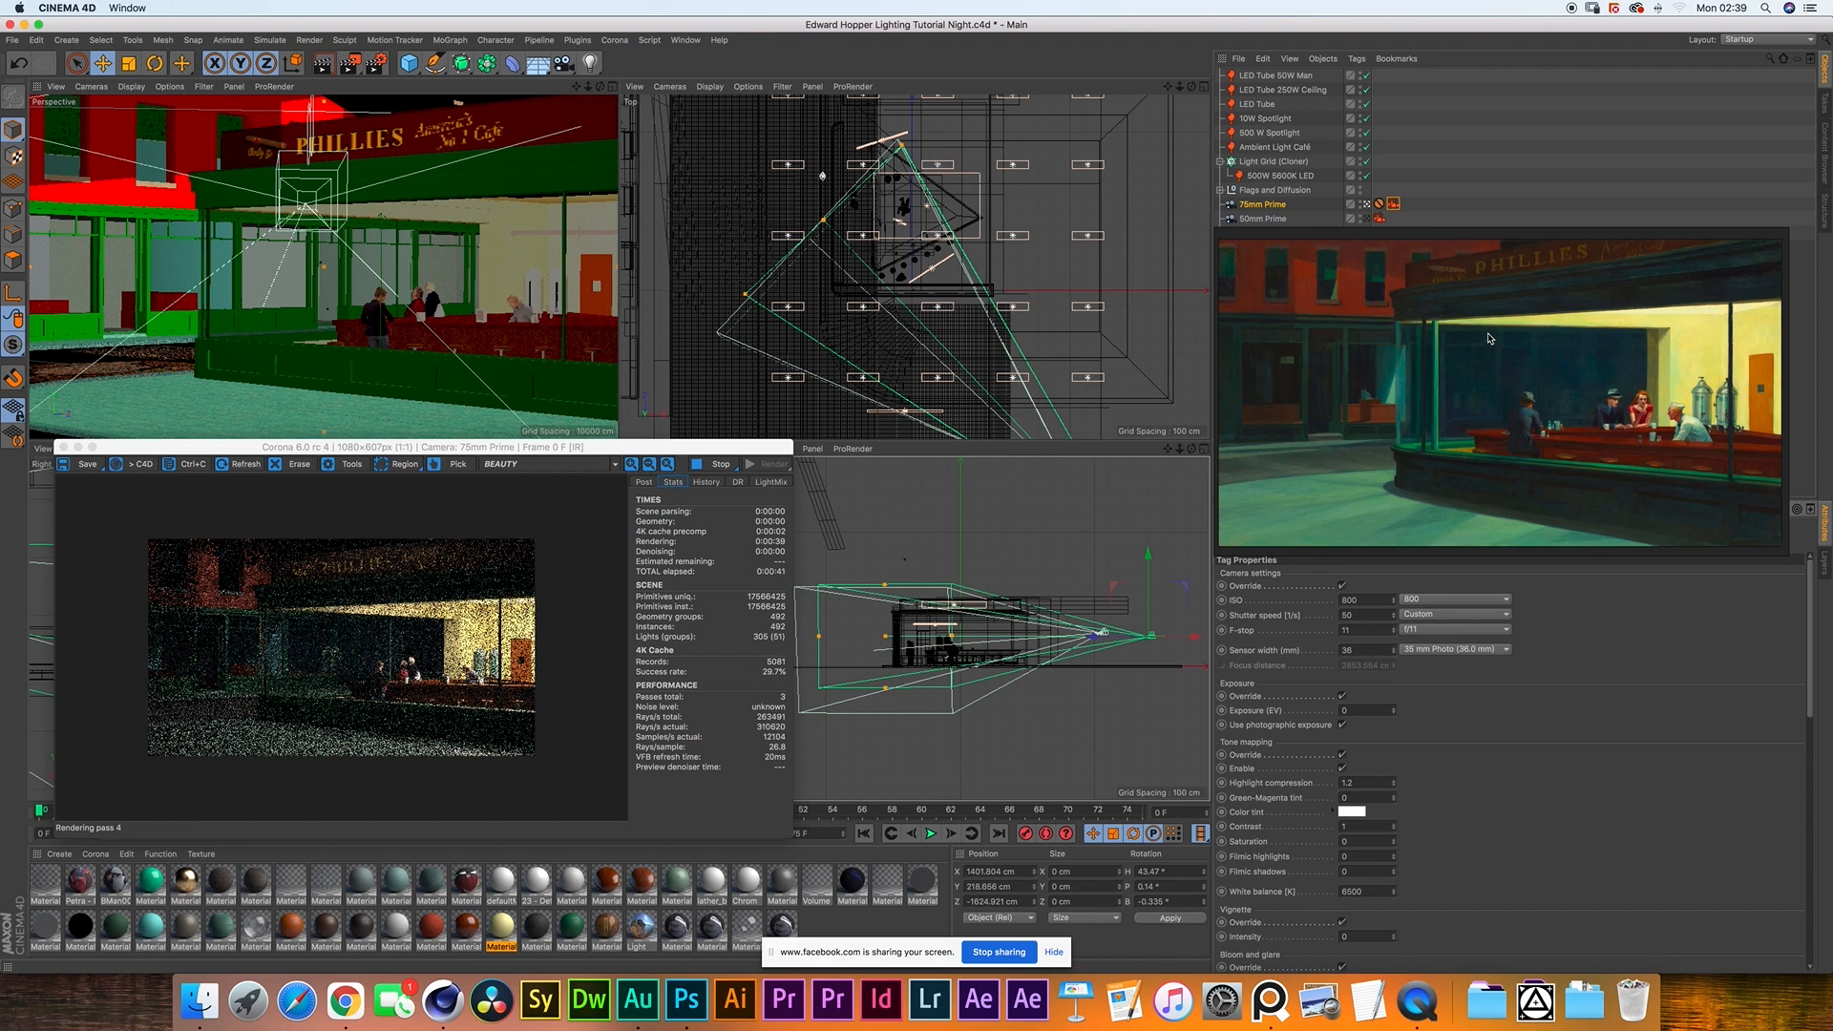
left_click(1254, 207)
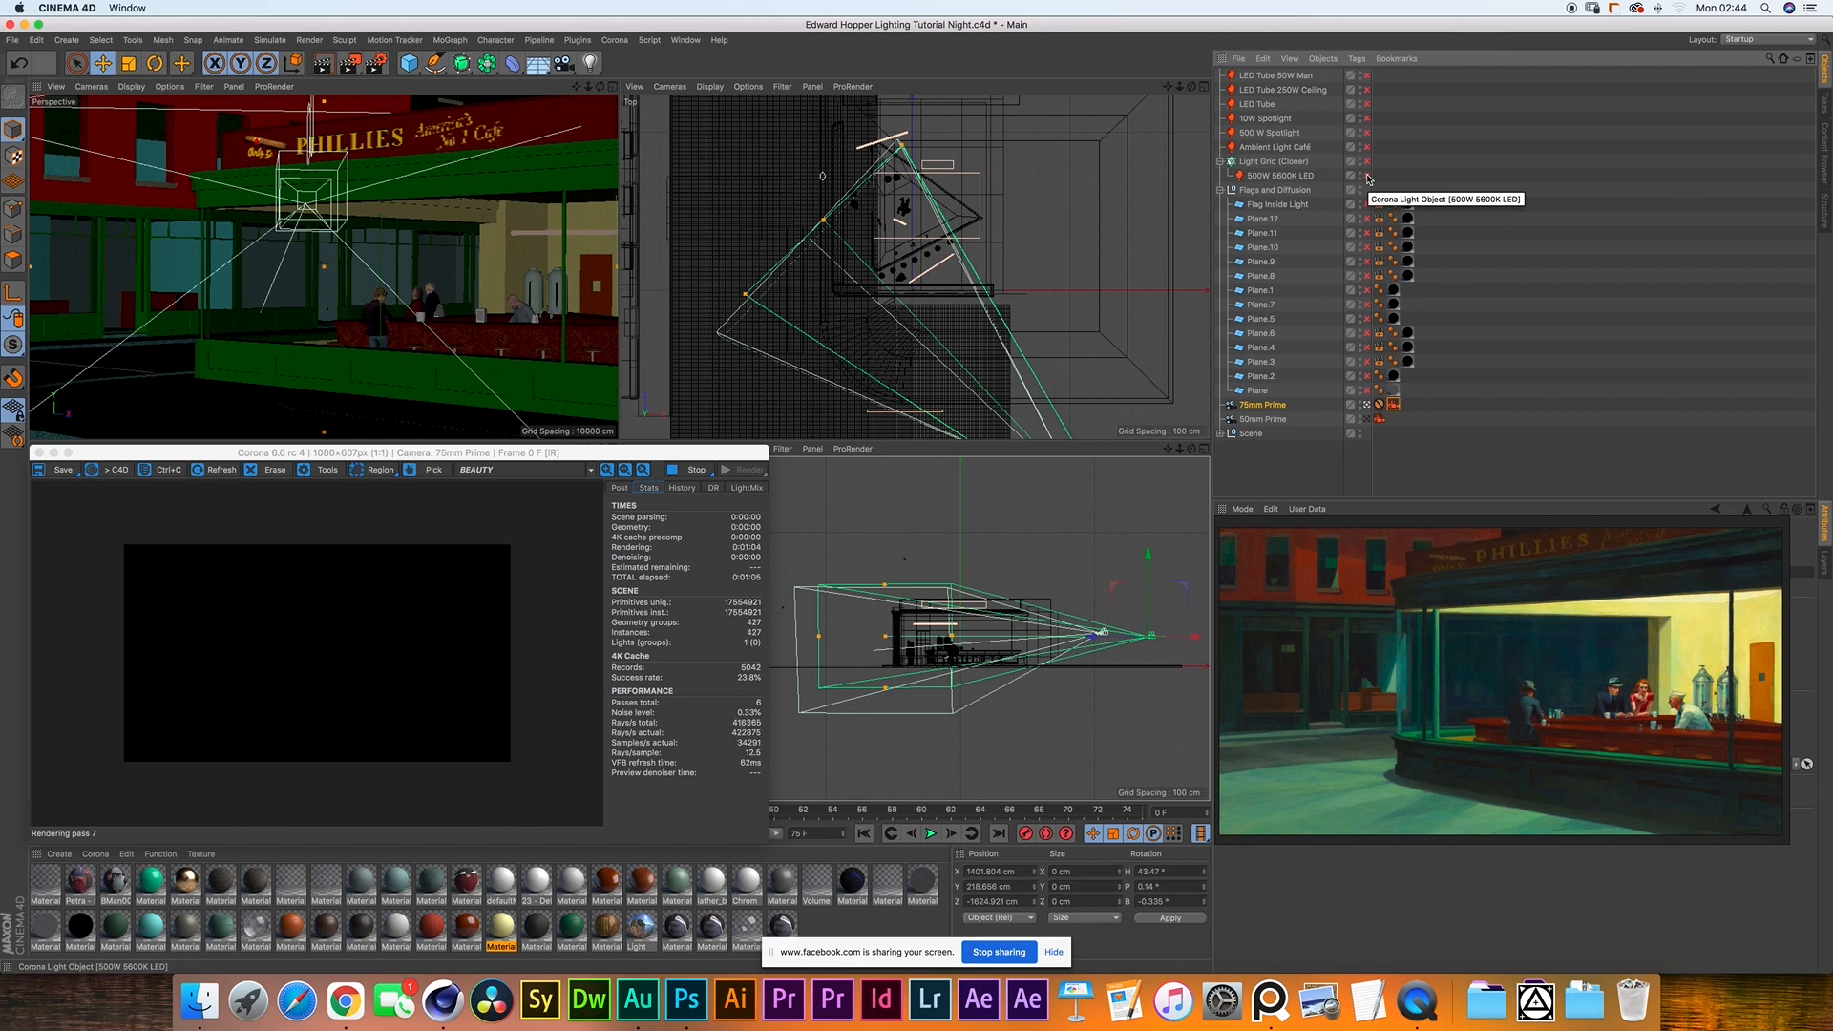
- Enable the 500W 5600K LED light and its parent Light Grid cloner
left_click(1289, 174)
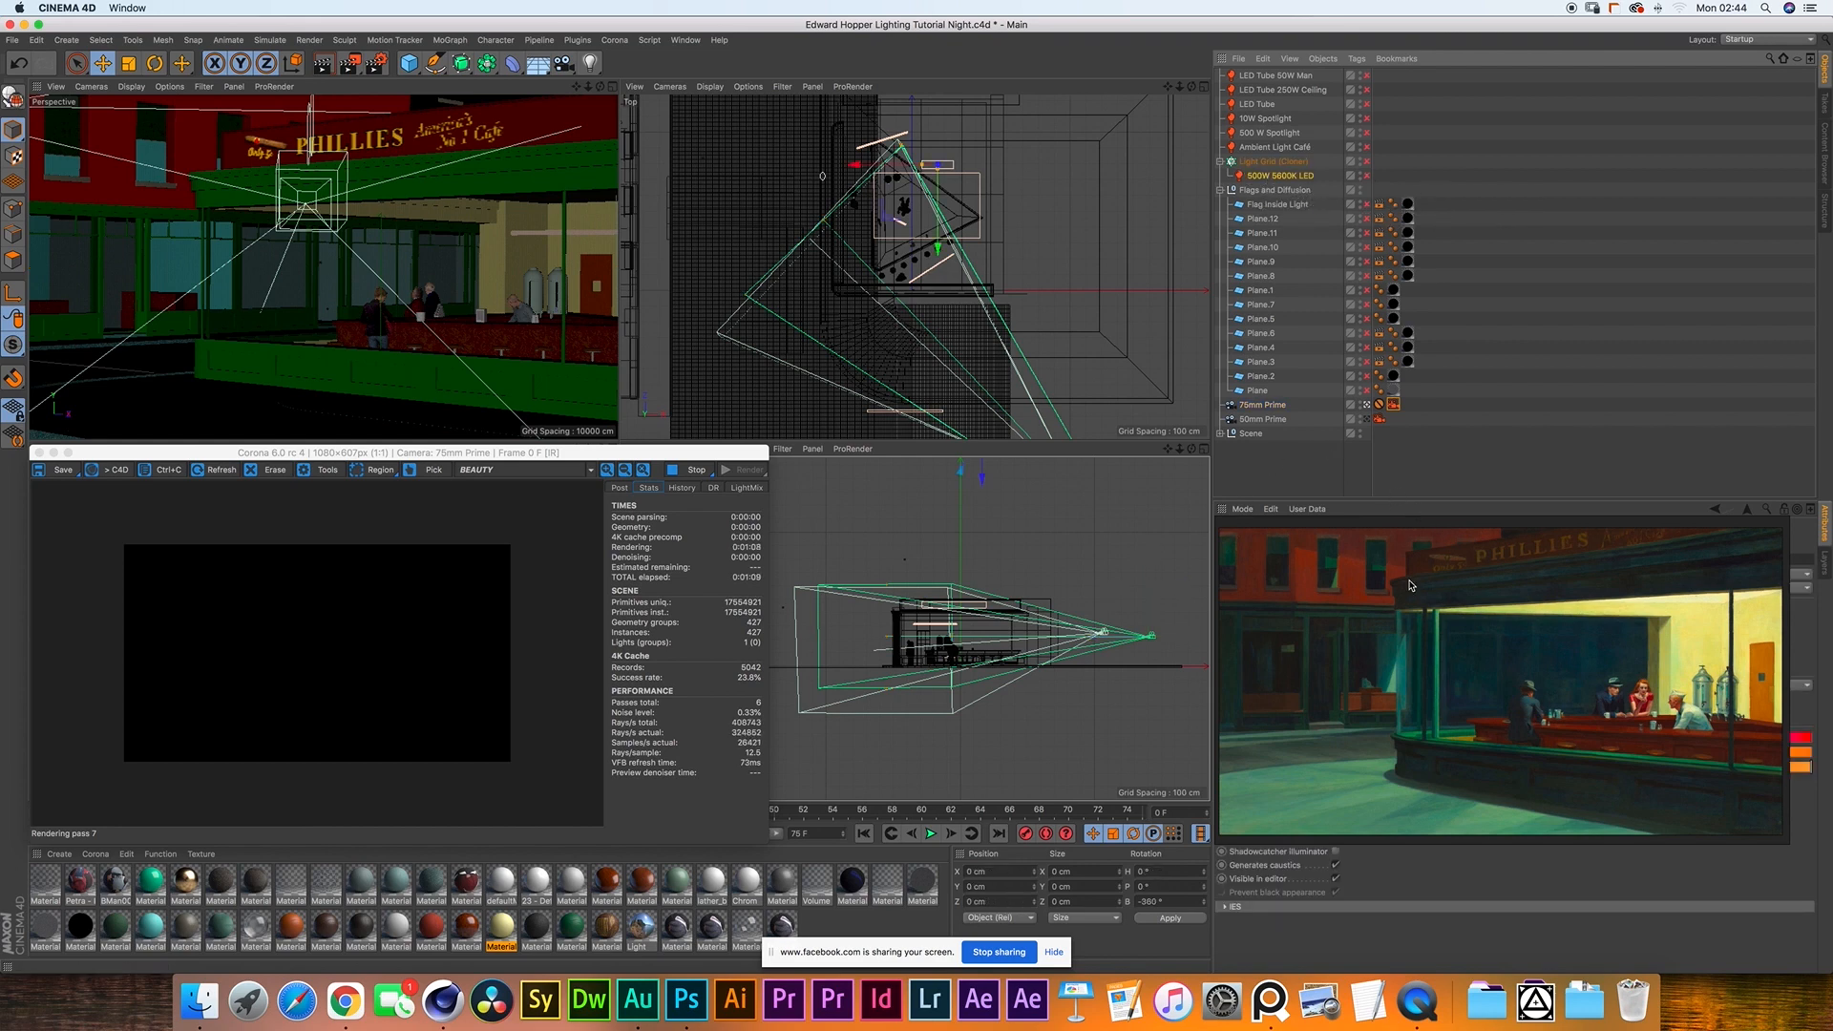
left_click_drag(1376, 682, 1527, 306)
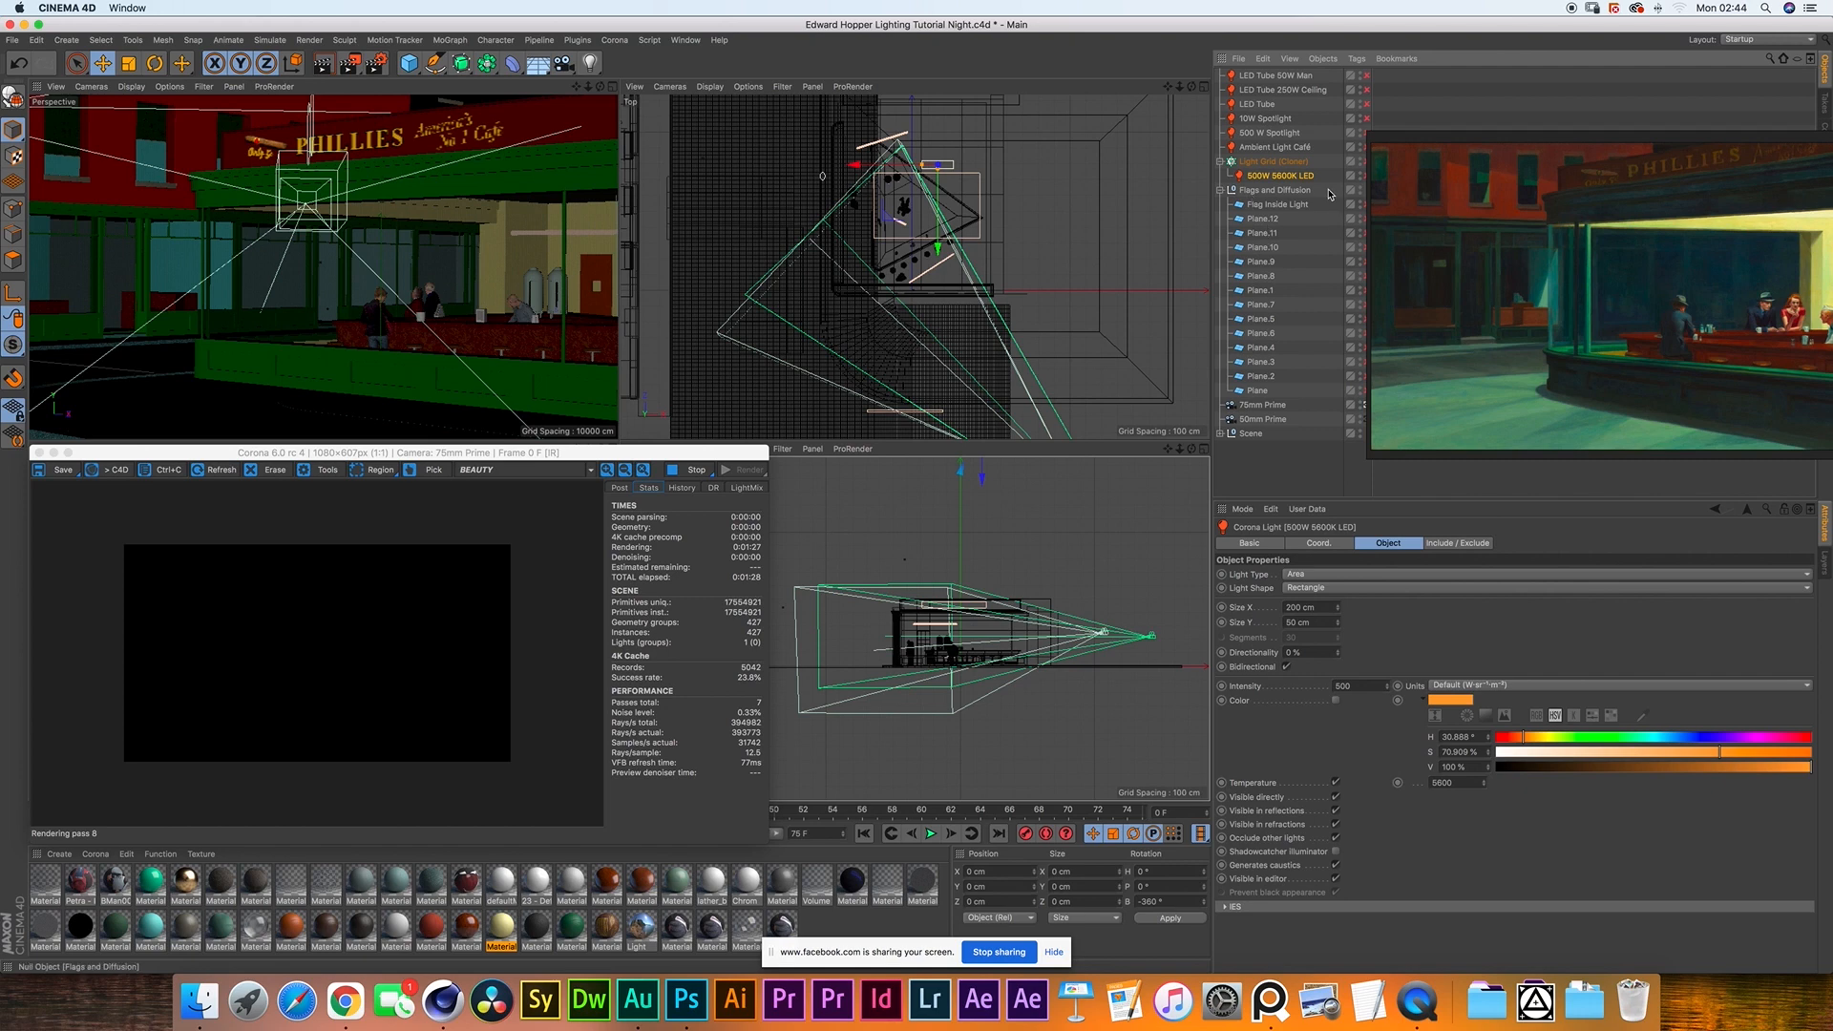
left_click(1365, 178)
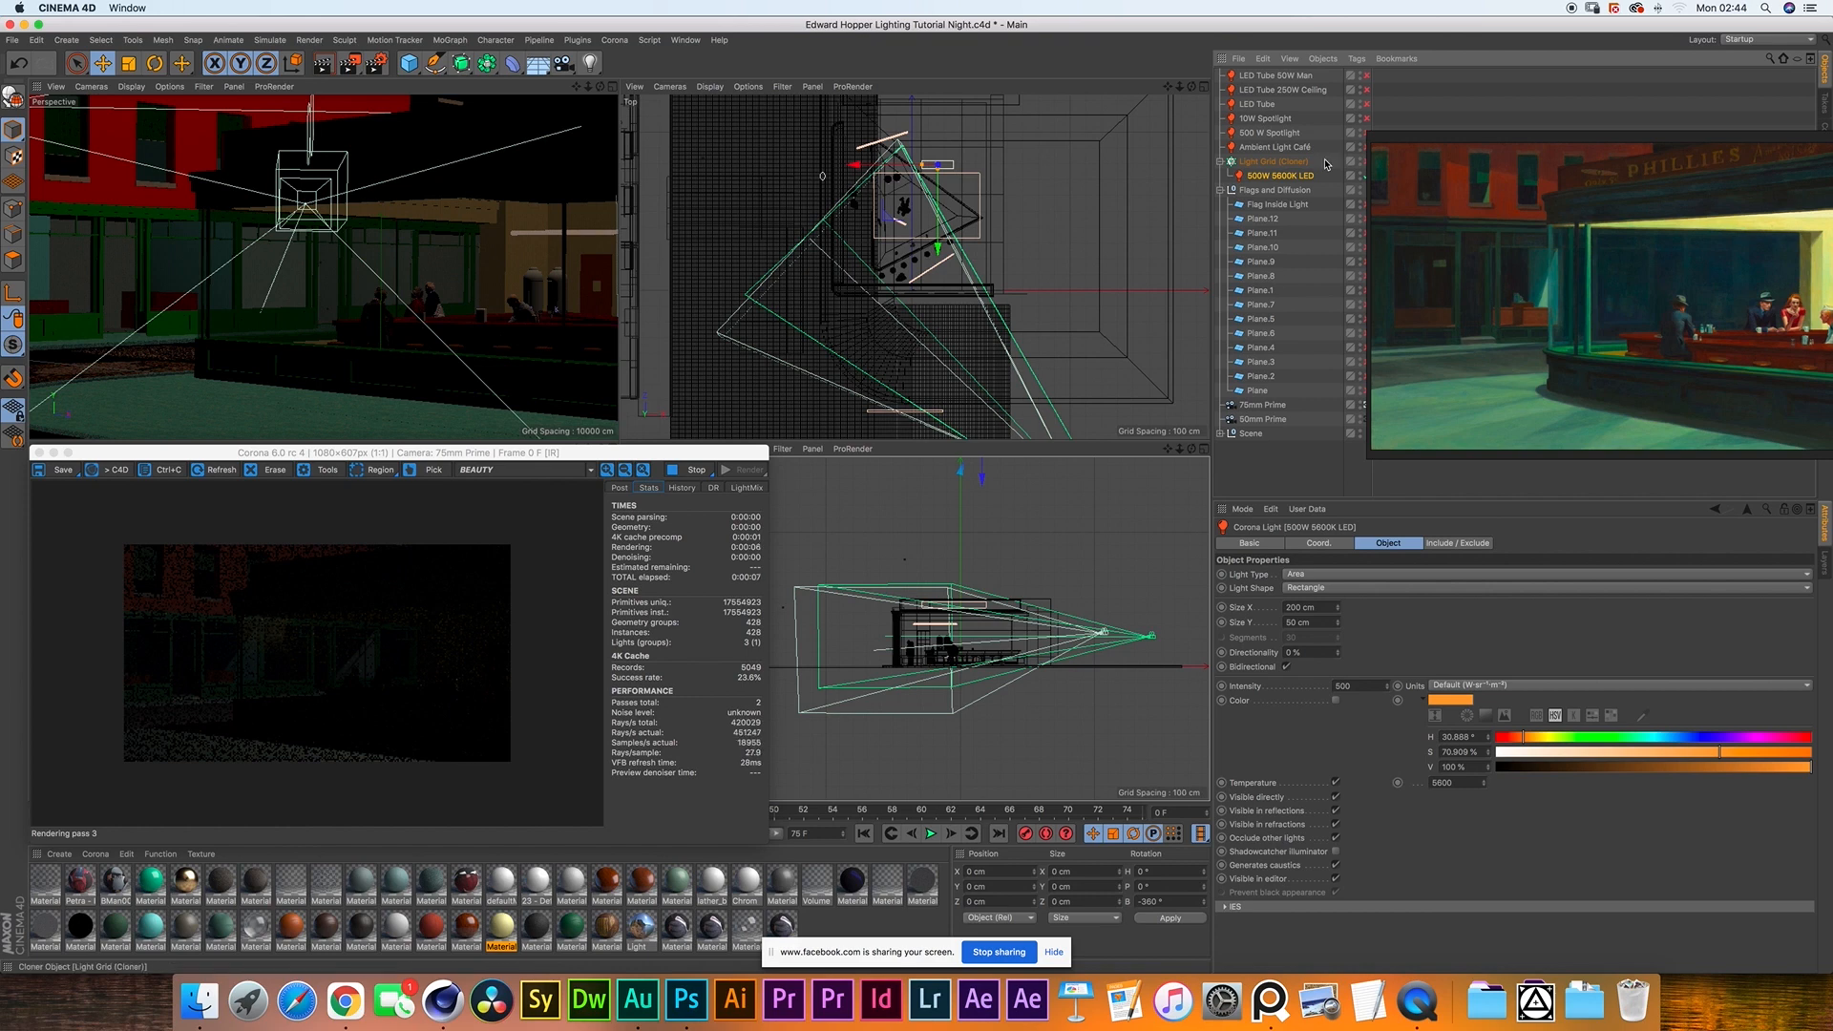
left_click(1263, 164)
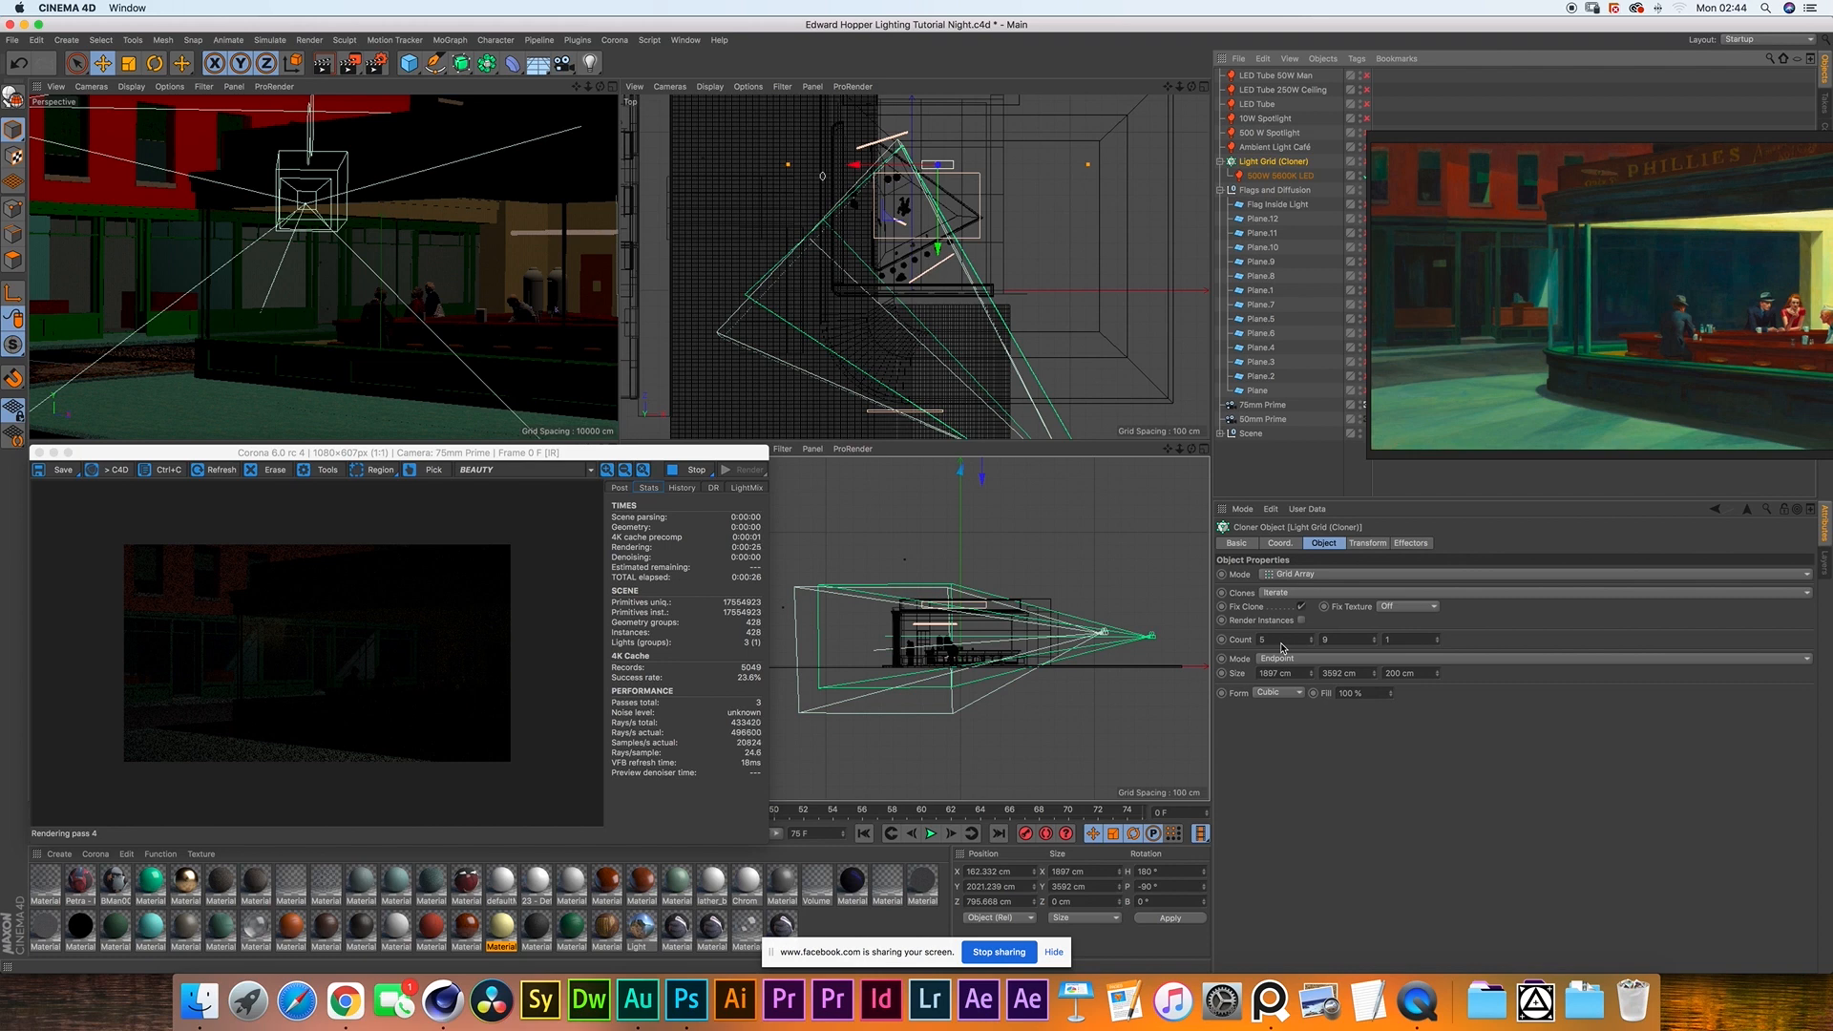
left_click(1361, 163)
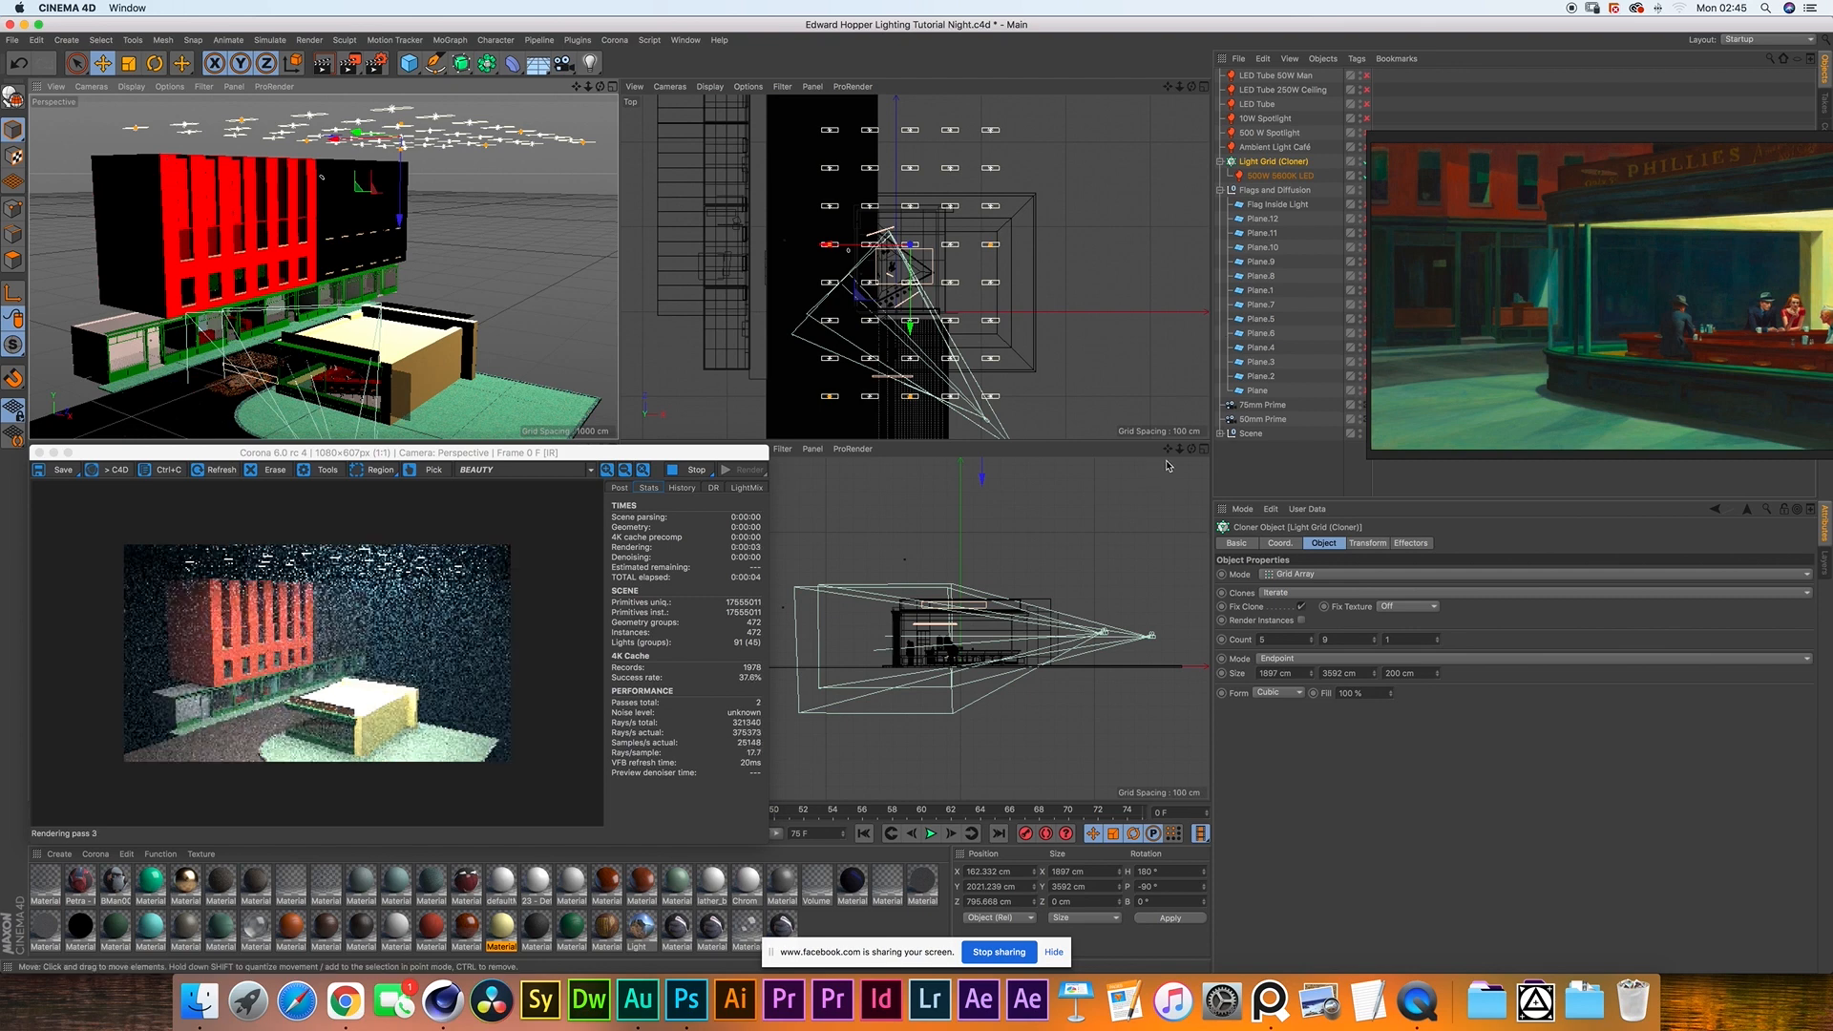
- Check the light grid's placement above the set in the front view and return to the 75mm Prime camera
mouse_move(1179, 449)
left_mouse_down()
mouse_move(1098, 450)
mouse_move(1201, 455)
left_mouse_up()
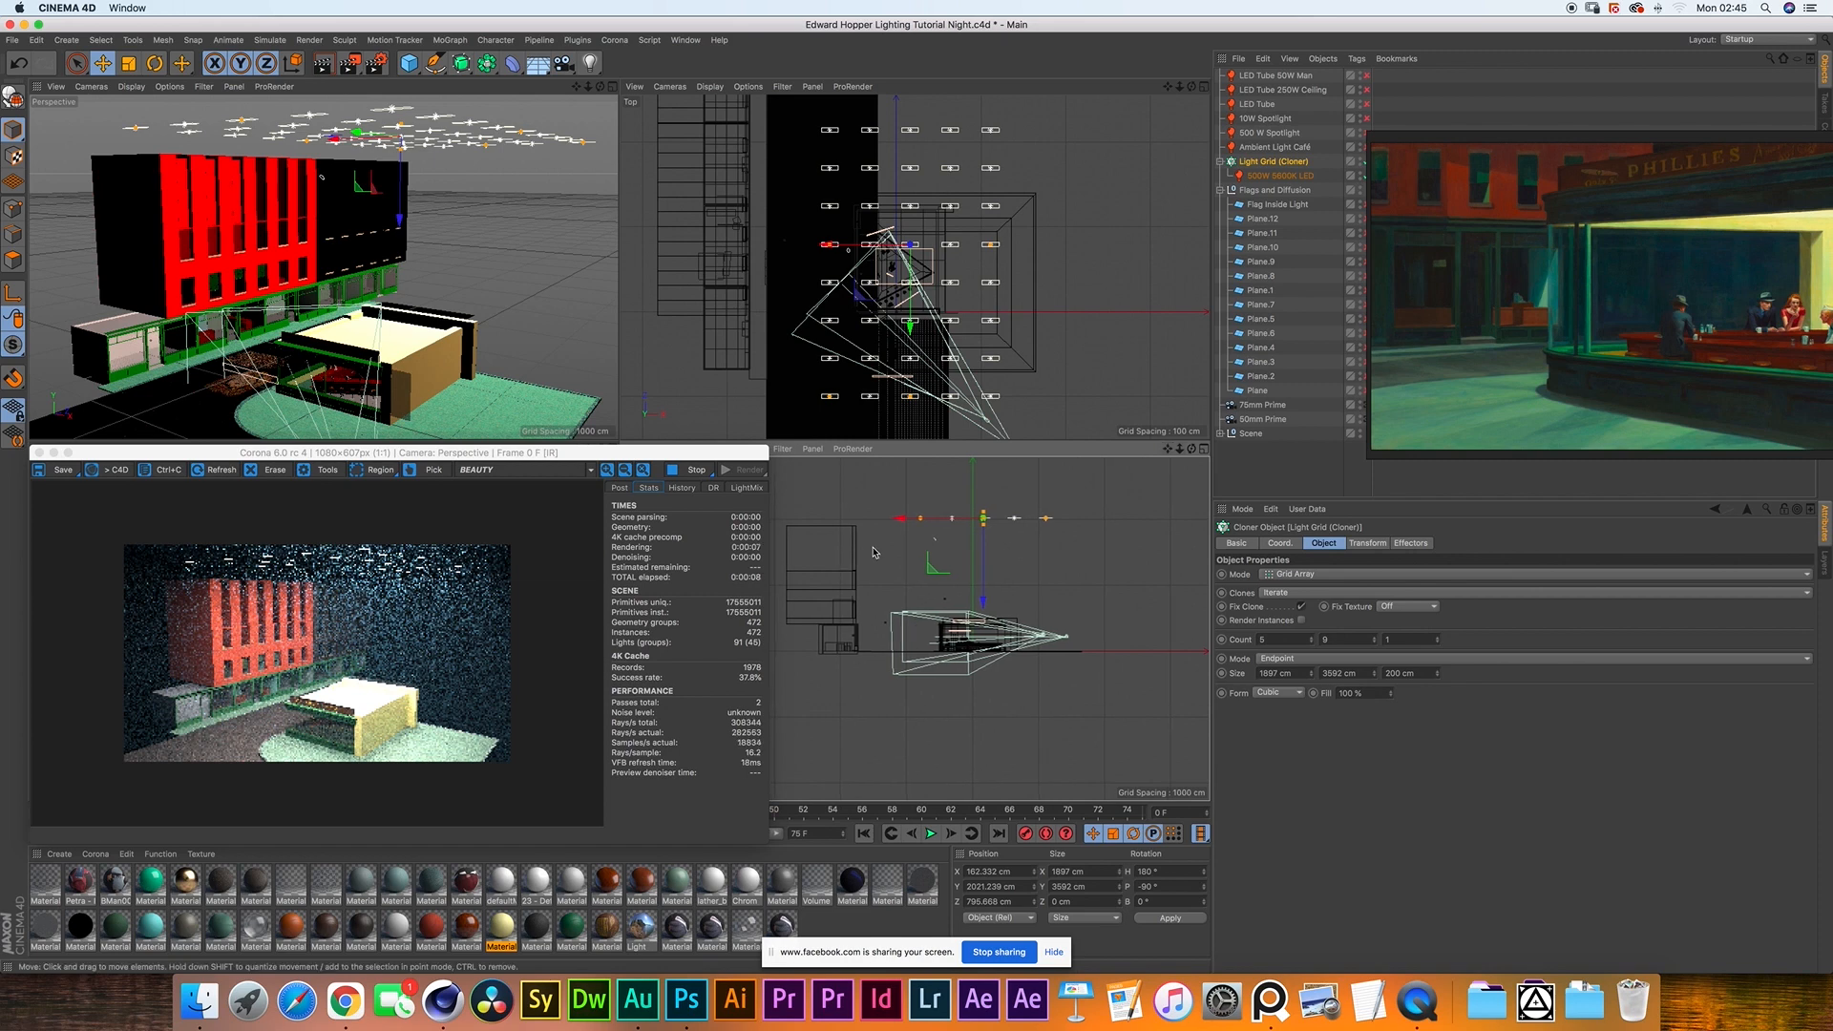
scroll(873, 551, "up", 2)
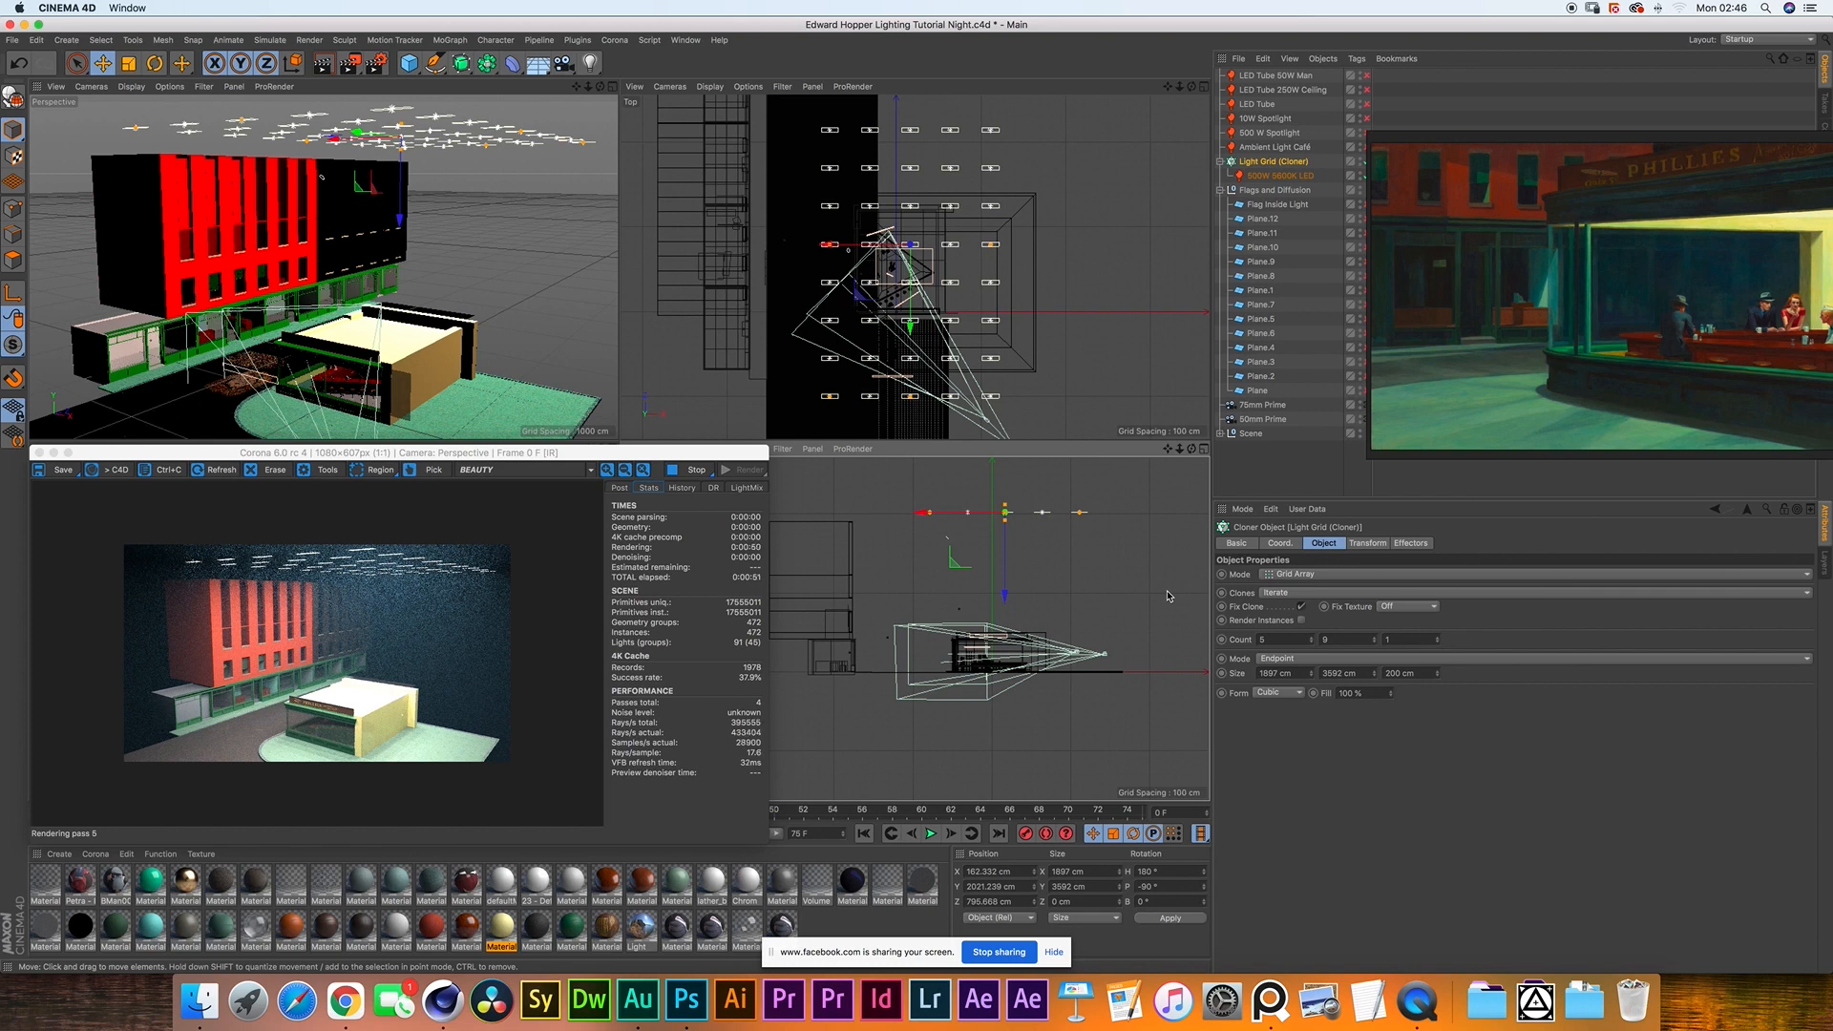
left_click(1363, 406)
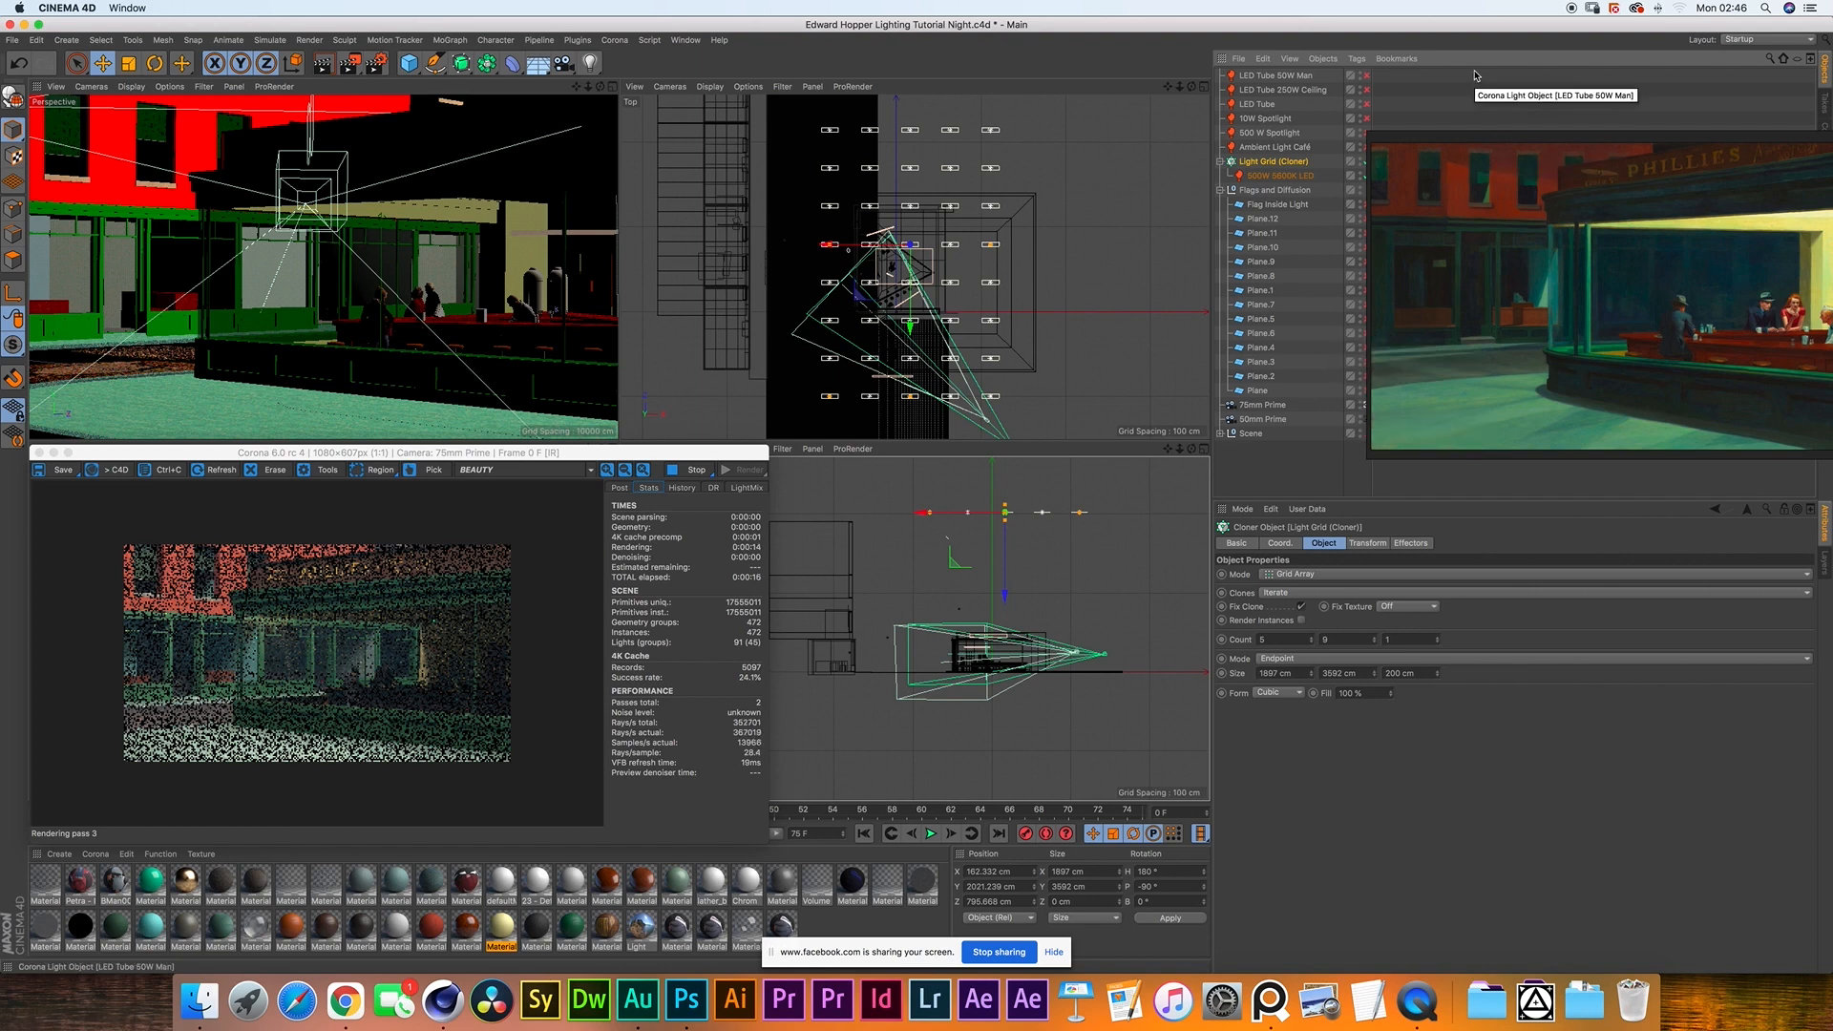
- Enable the diffusion object named Plane in the Flags and Diffusion group, moving the reference painting out of the way
left_click_drag(1513, 321, 1561, 227)
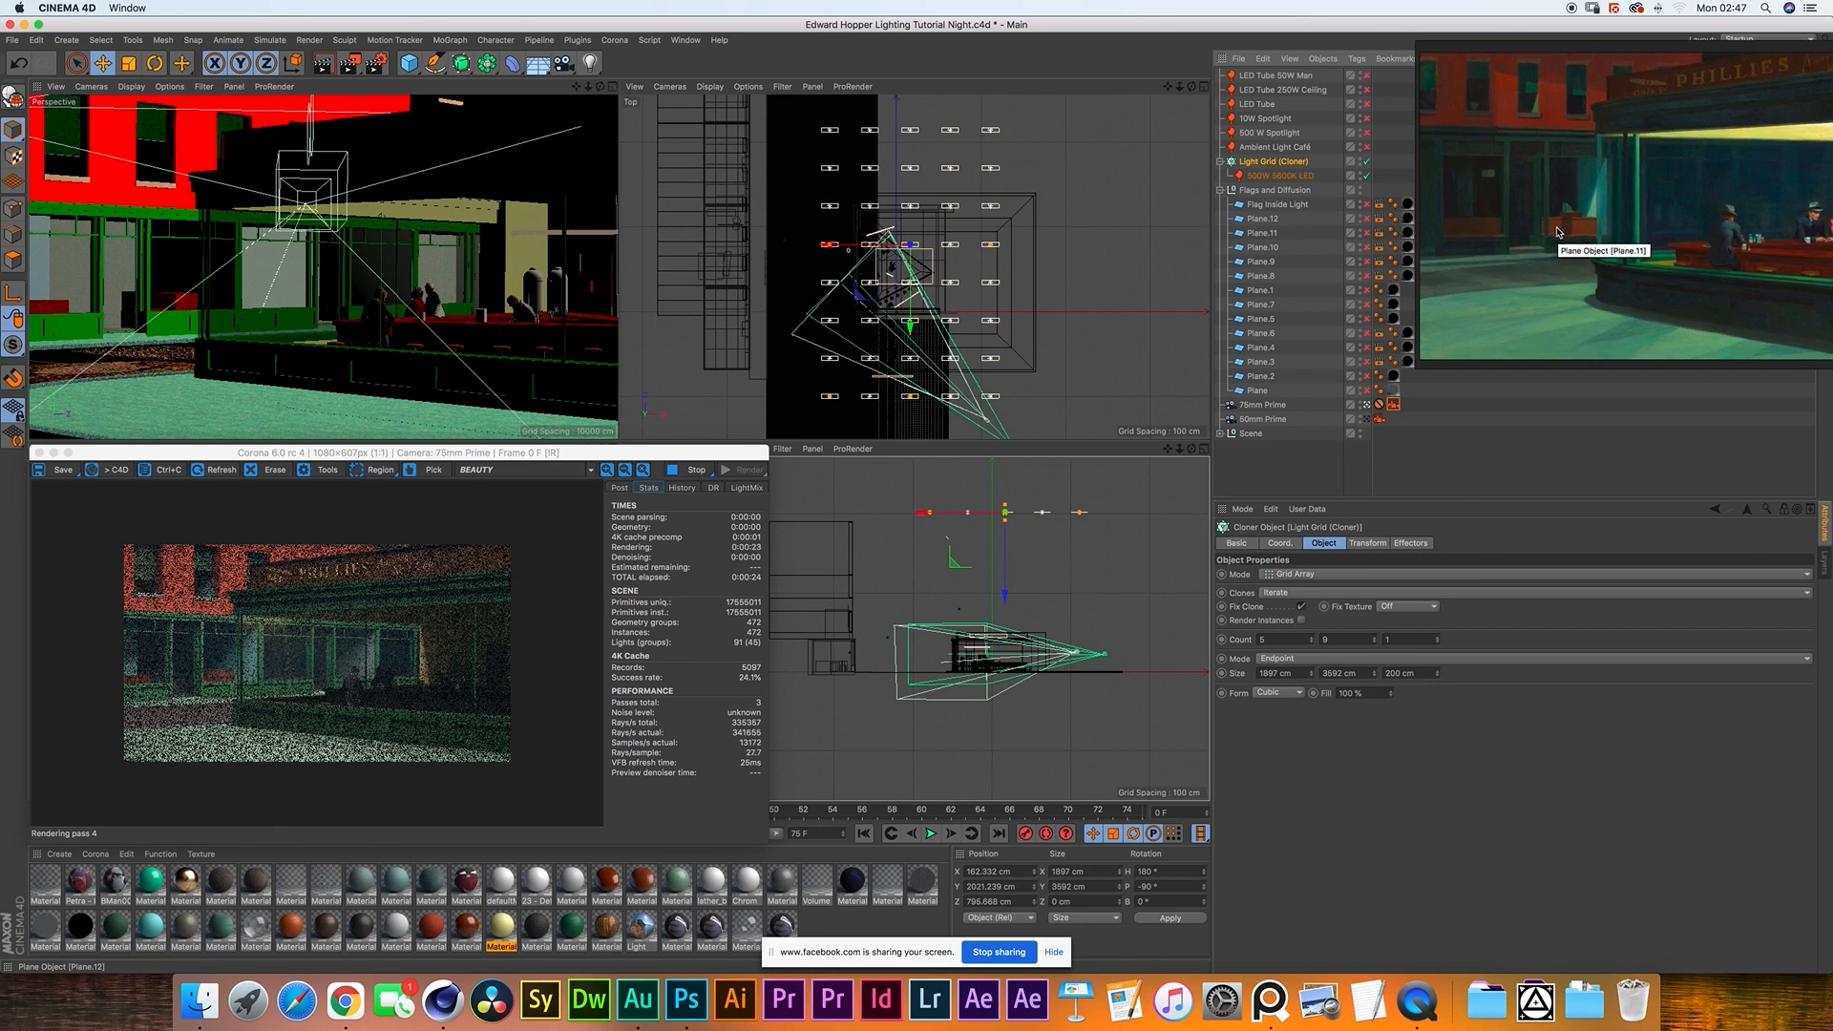
left_click(1258, 391)
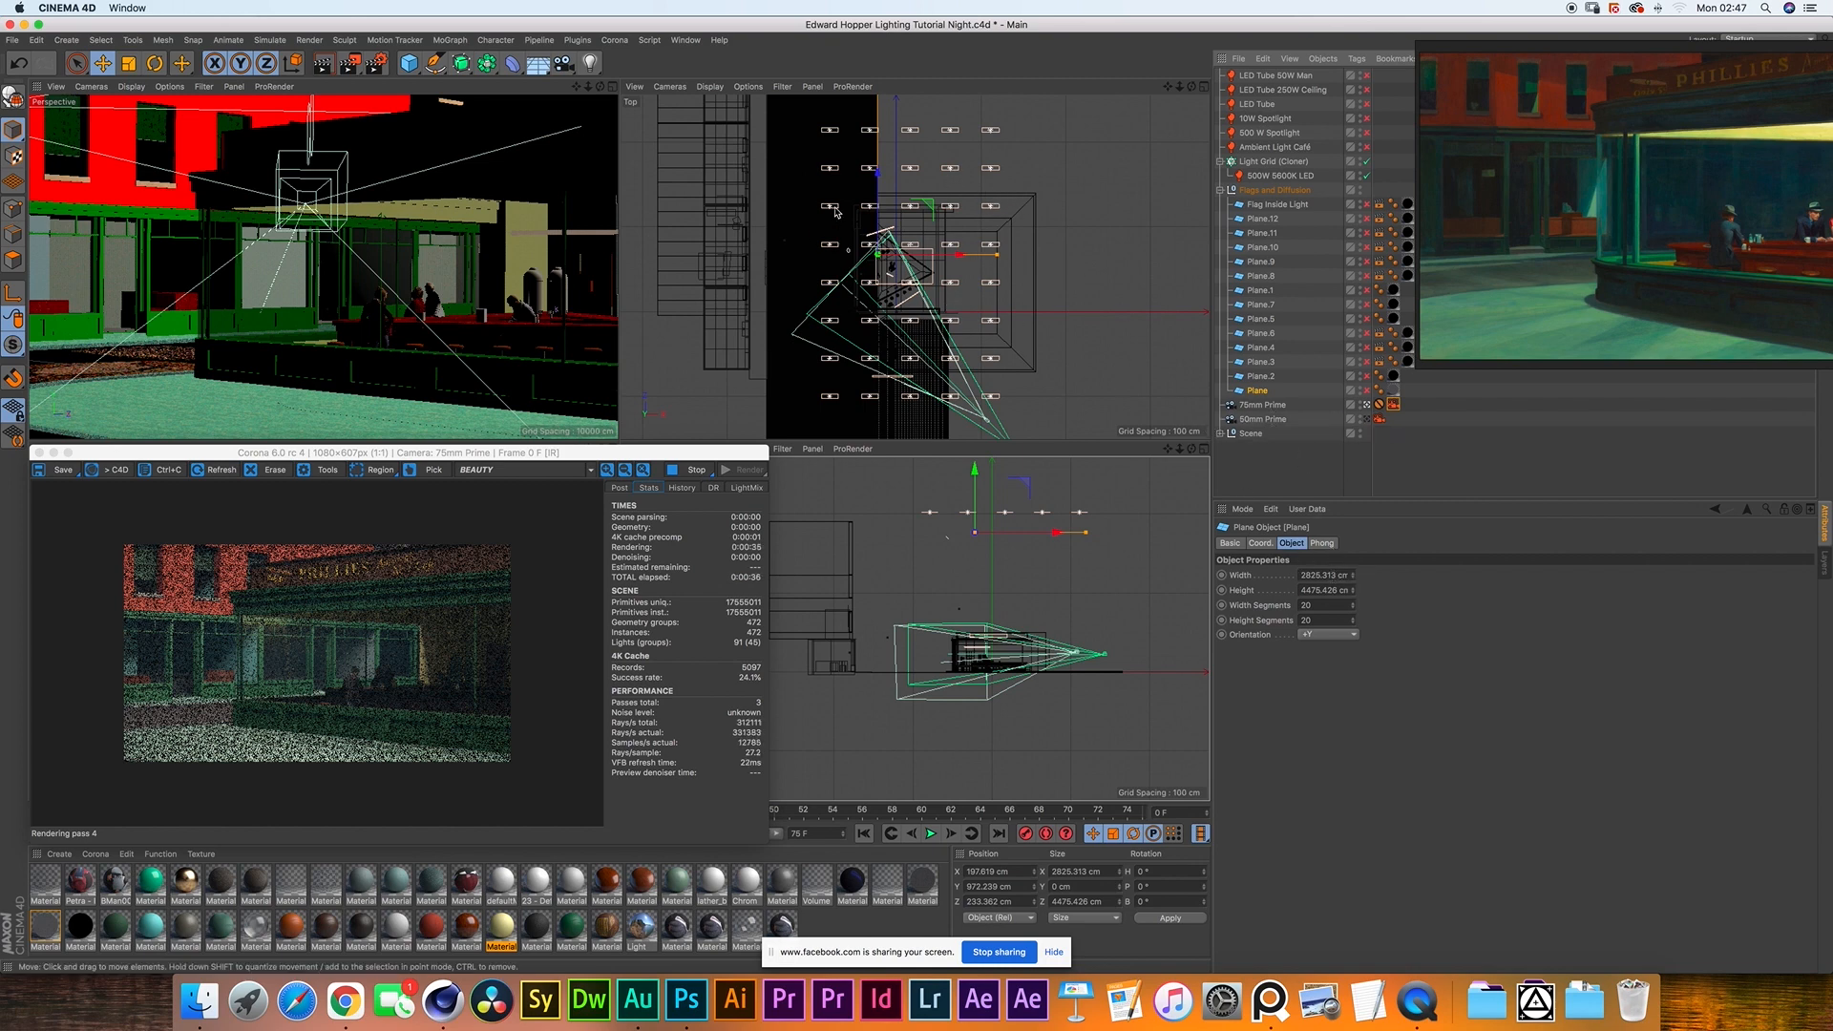
left_click(1367, 390)
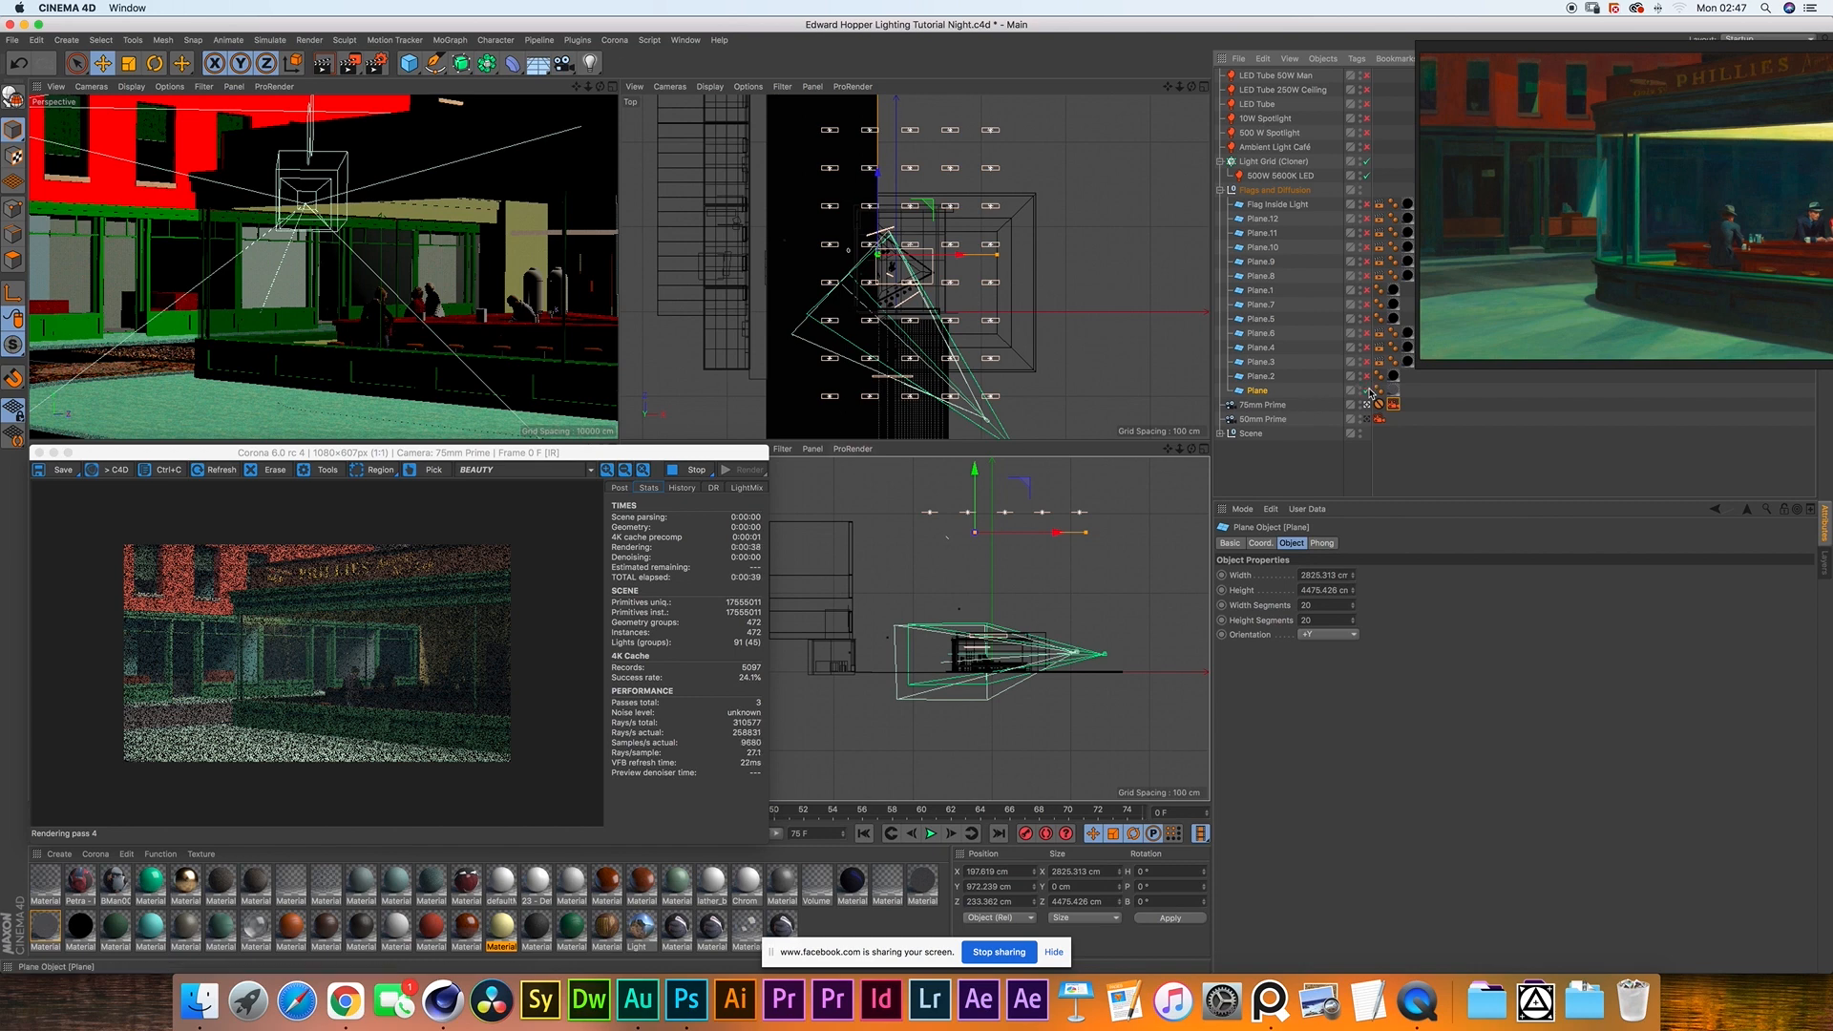
- Examine the translucency settings of the diffusion plane's material and the plane's position beneath the light grid
double_click(43, 926)
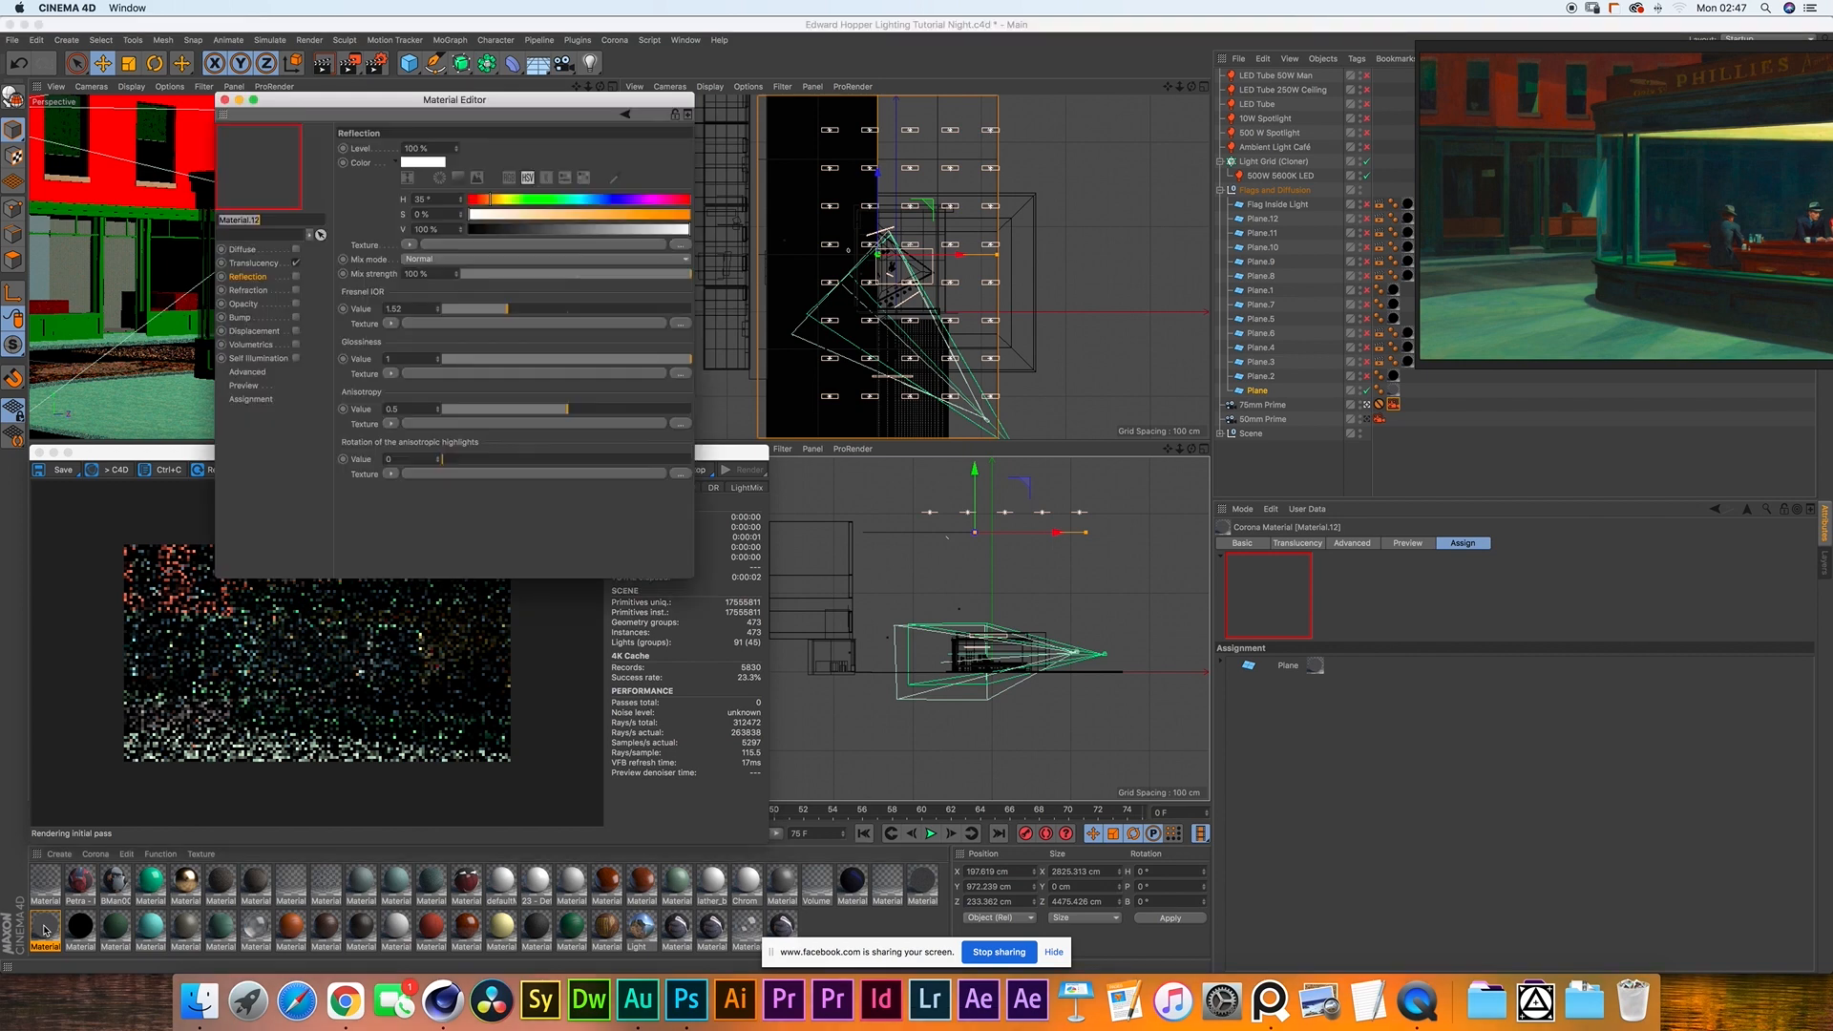
left_click_drag(410, 100, 995, 255)
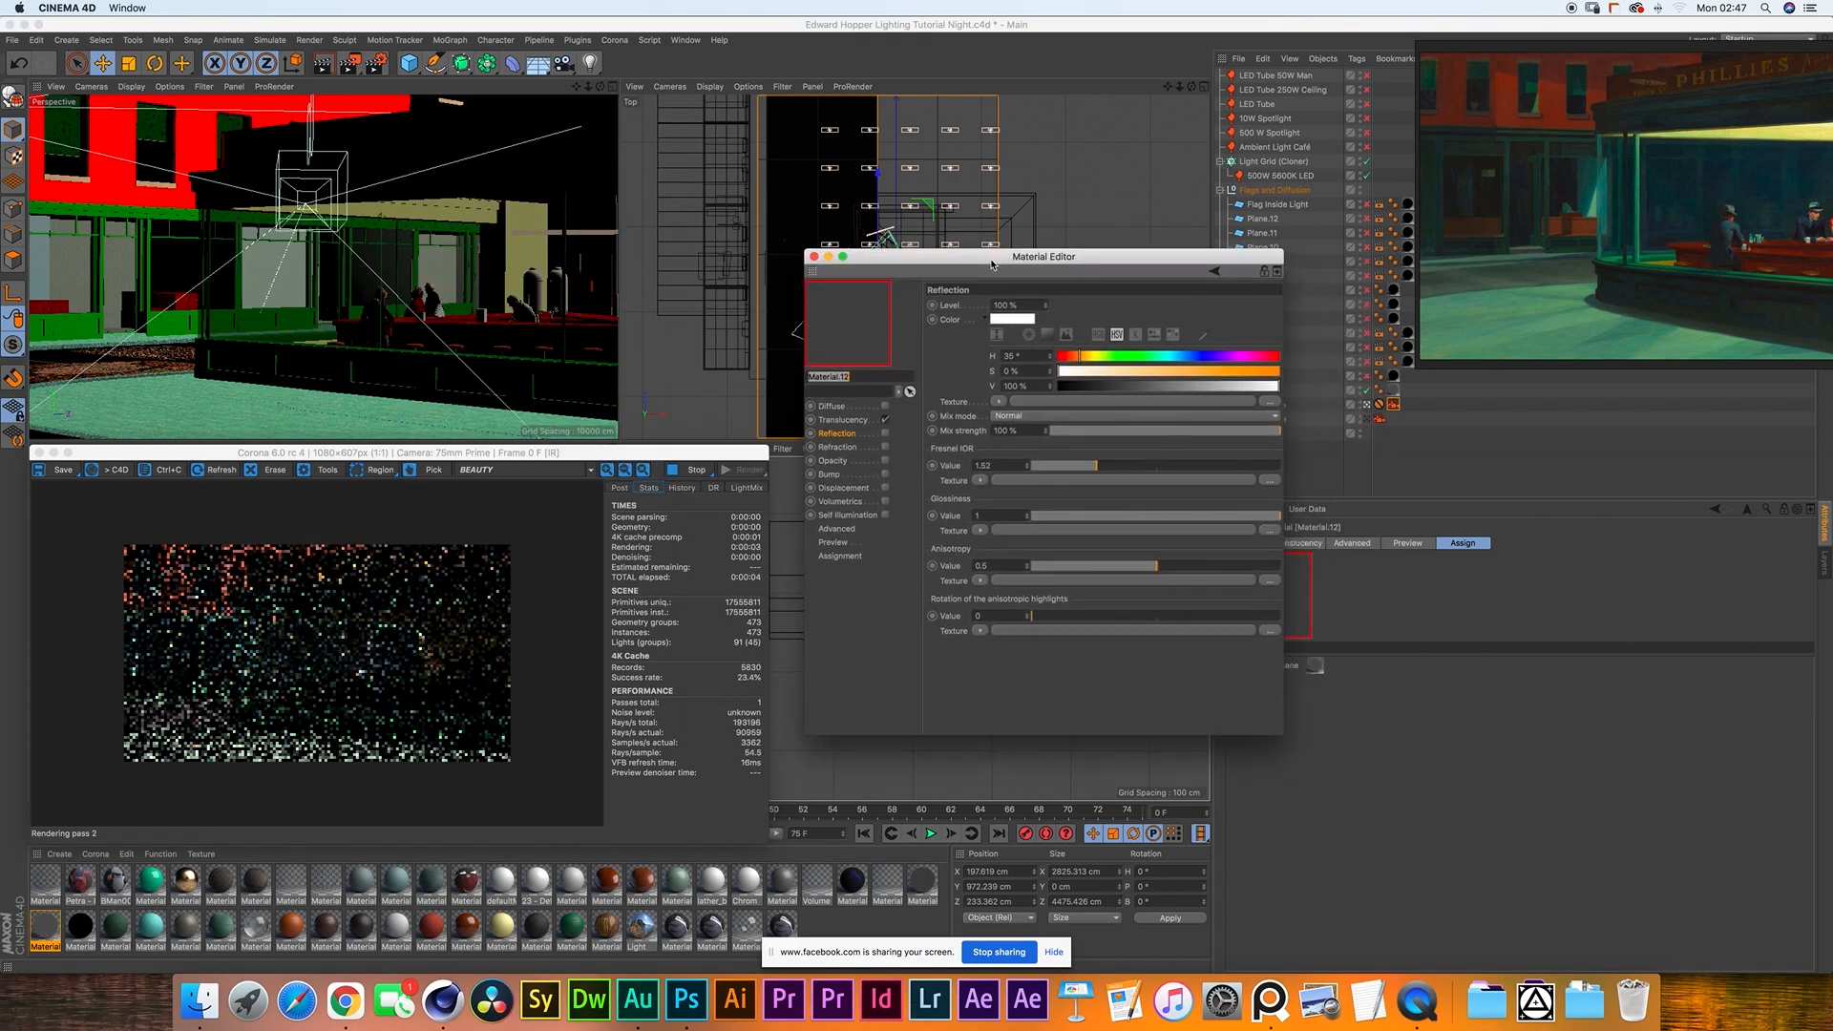
left_click(841, 420)
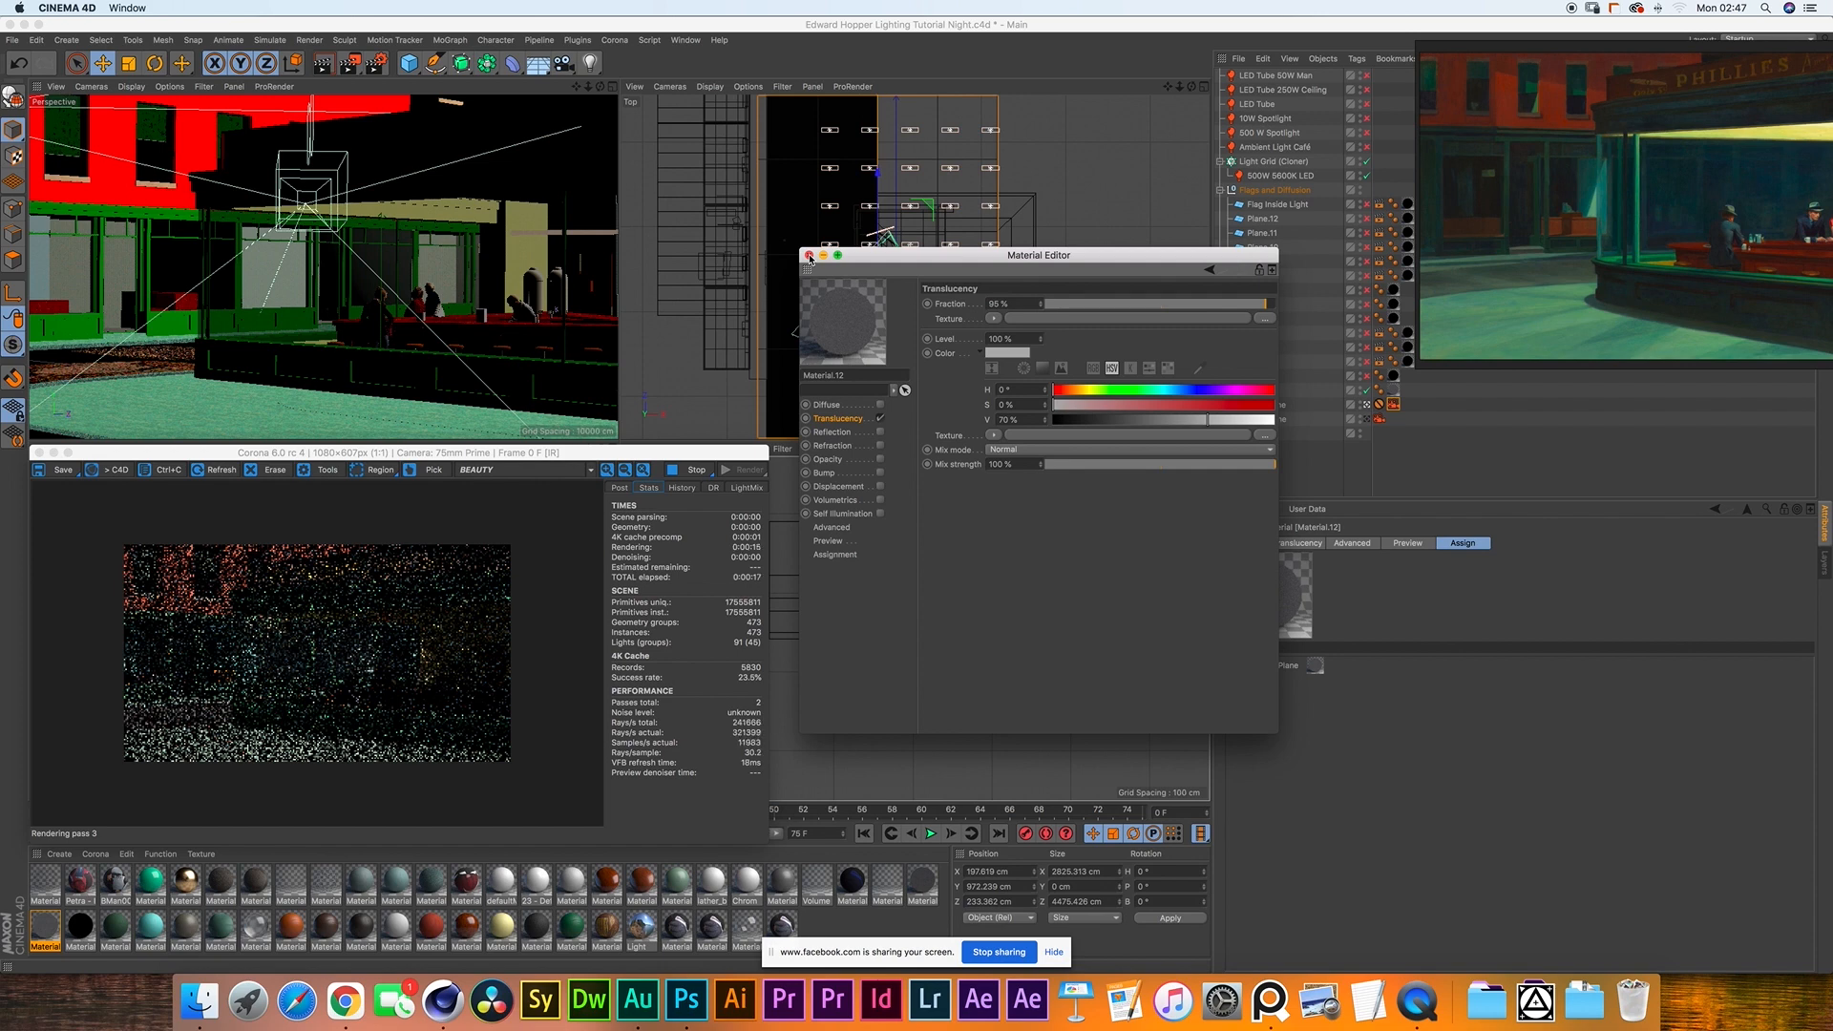
left_click(809, 255)
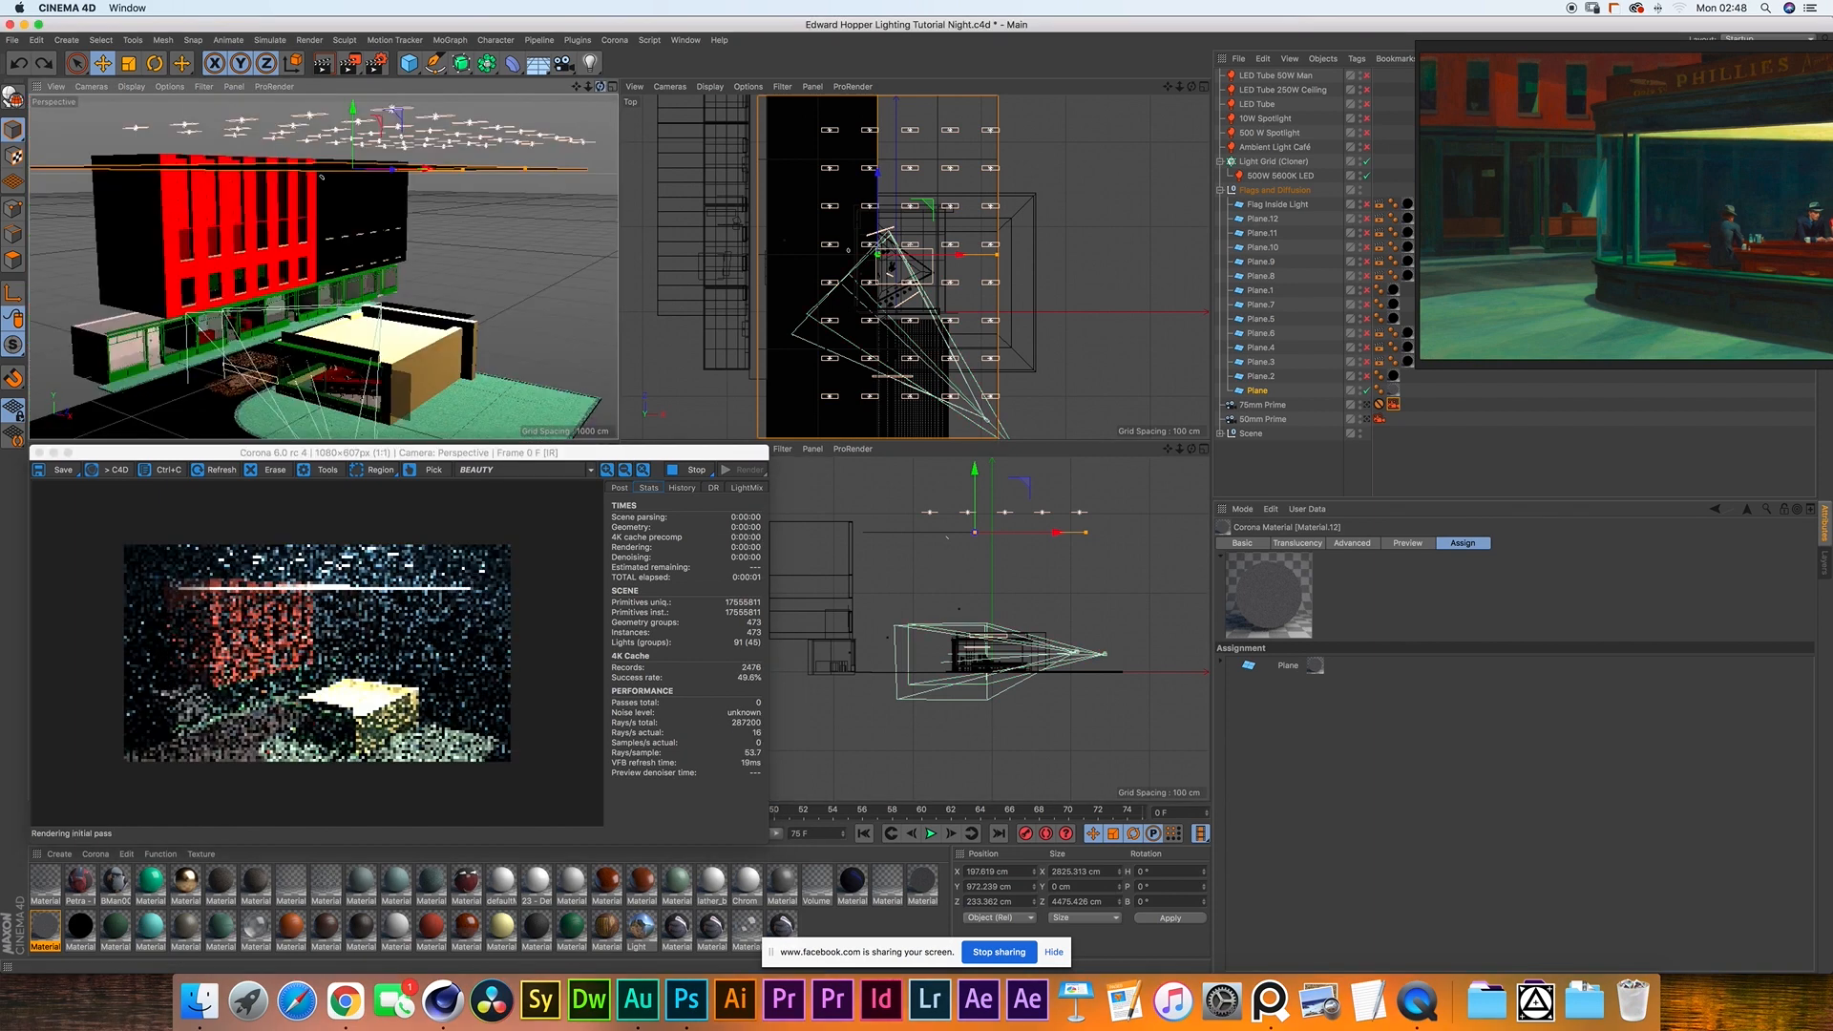
left_click_drag(229, 290, 323, 268, "alt")
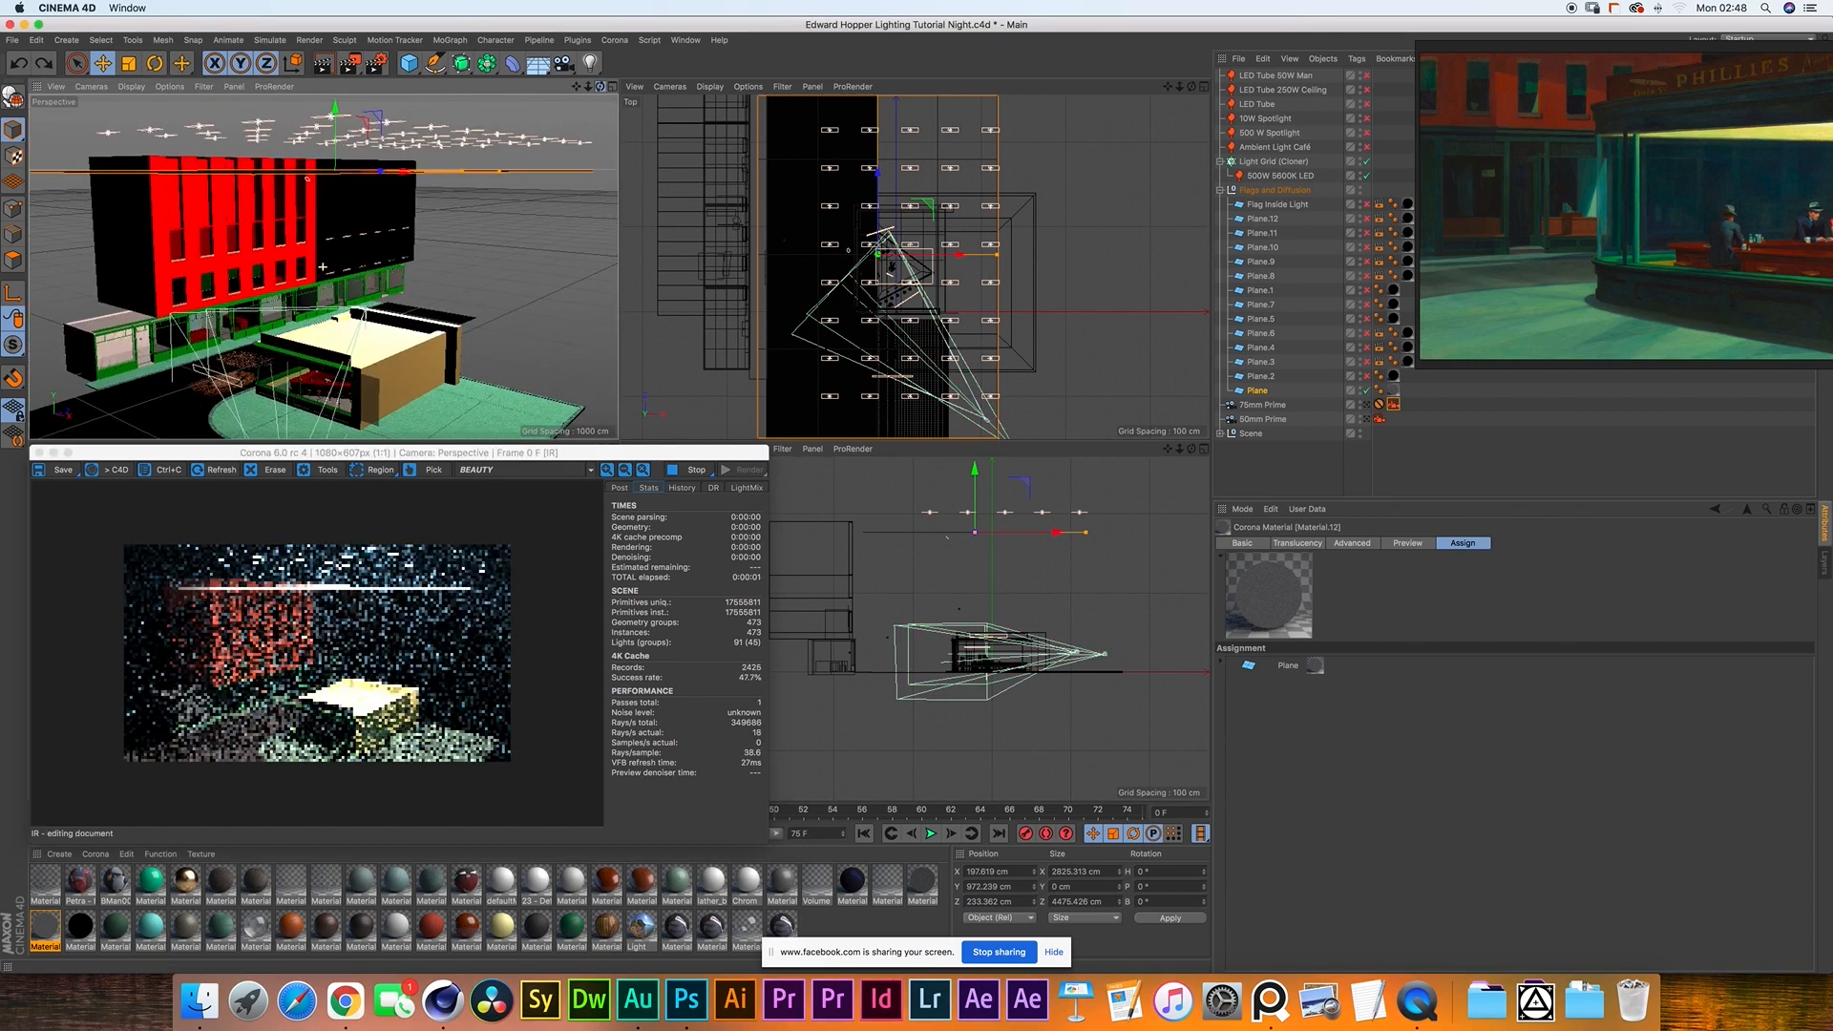
mouse_move(599, 86)
left_mouse_down()
mouse_move(616, 91)
mouse_move(598, 90)
left_mouse_up()
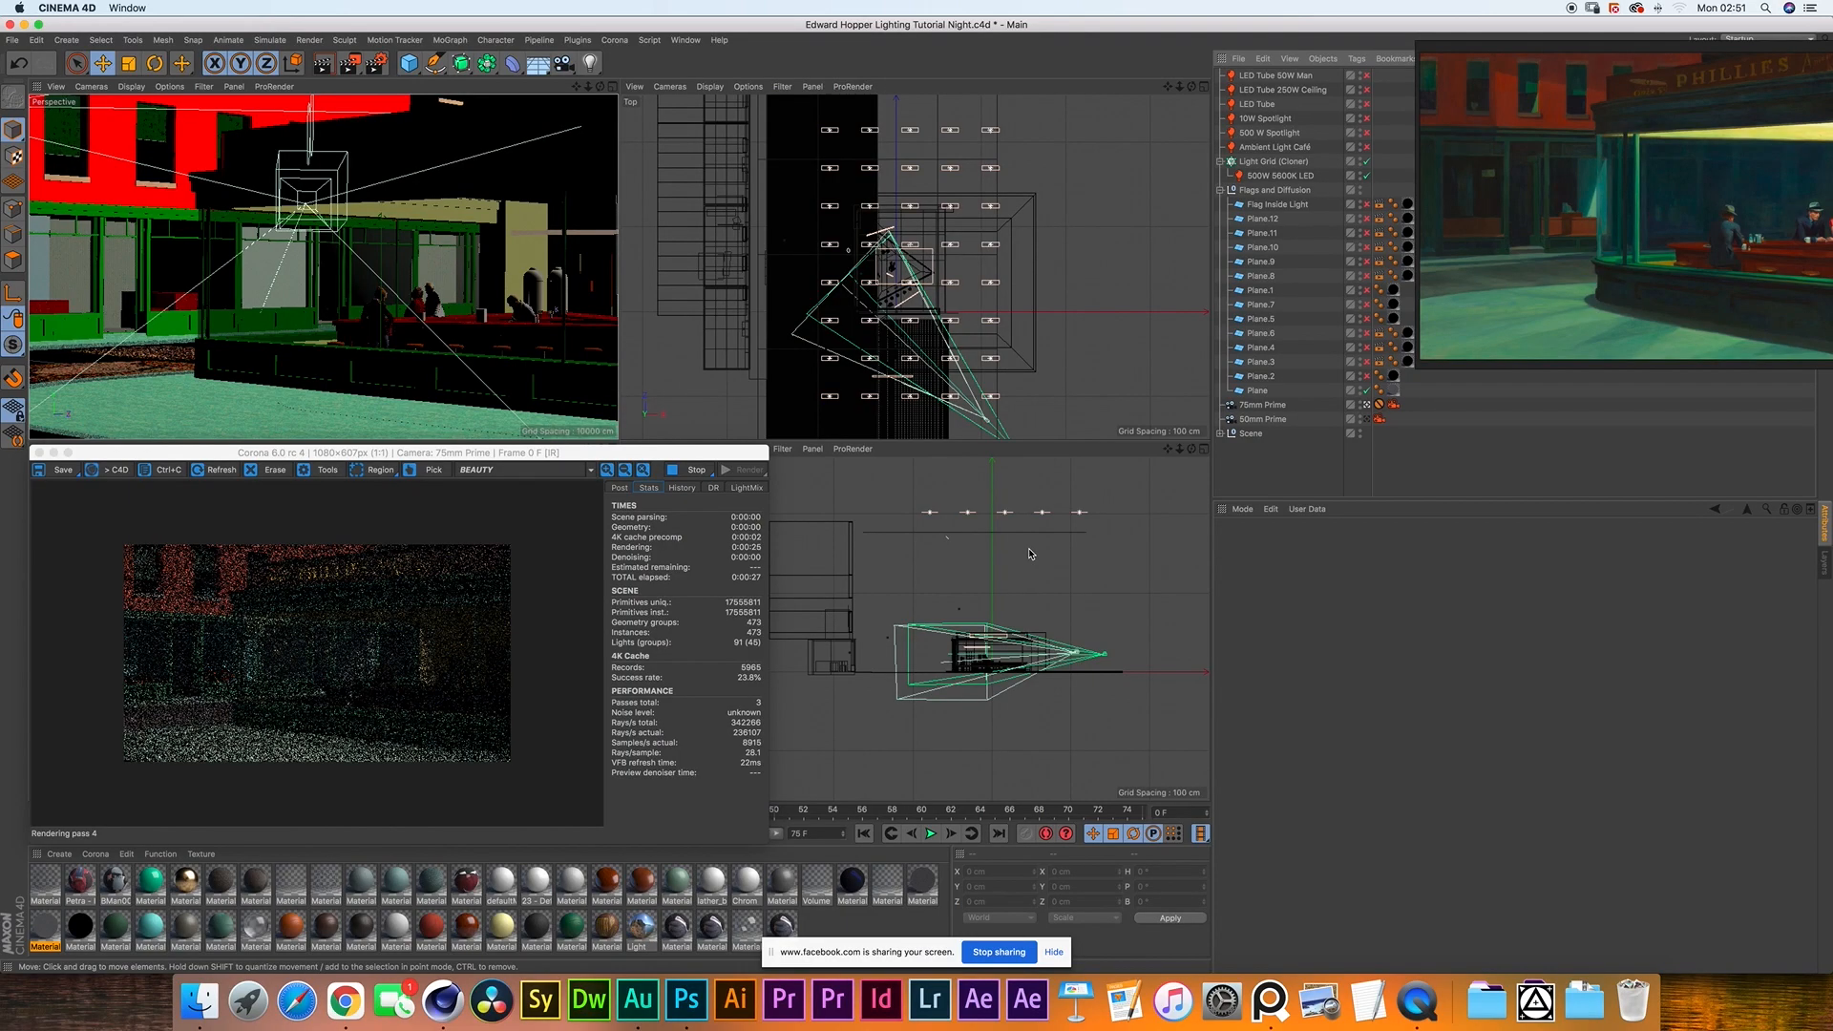
- Enable the Plane.2 flag in the Flags and Diffusion group and inspect its placement from outside the camera
left_click(1262, 376)
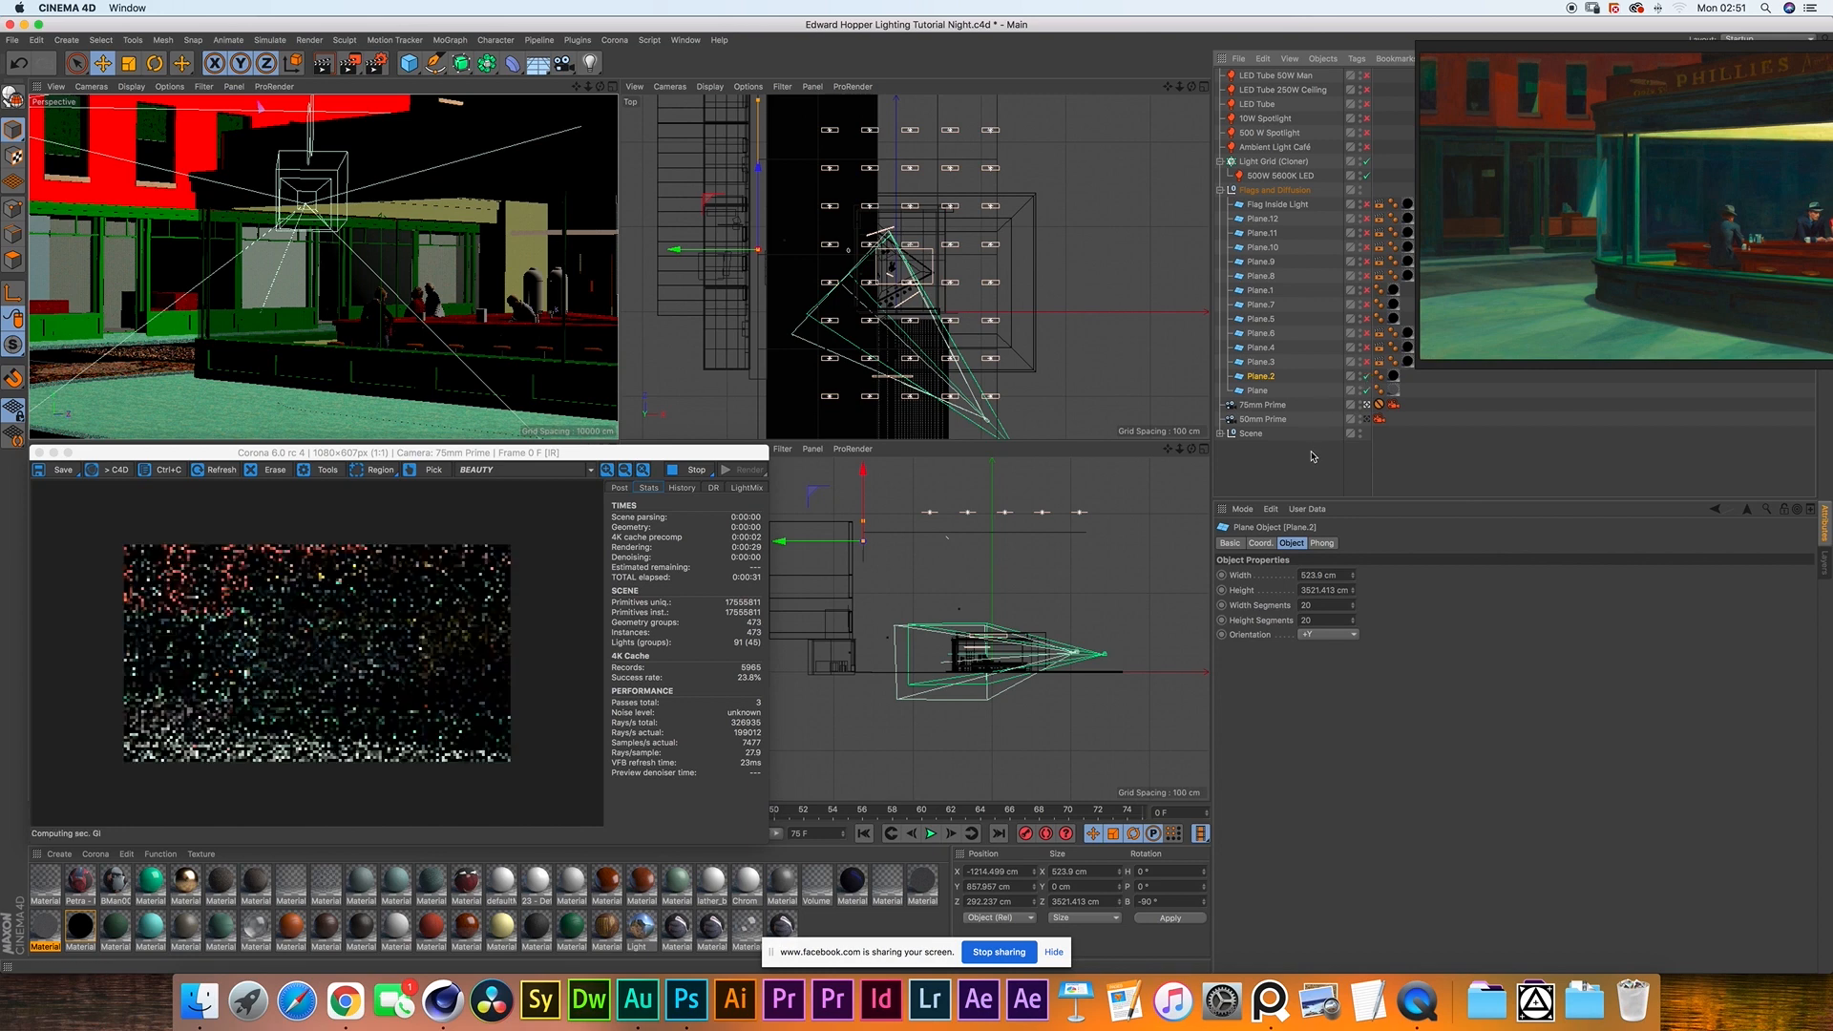
left_click(1367, 404)
left_click(1367, 408)
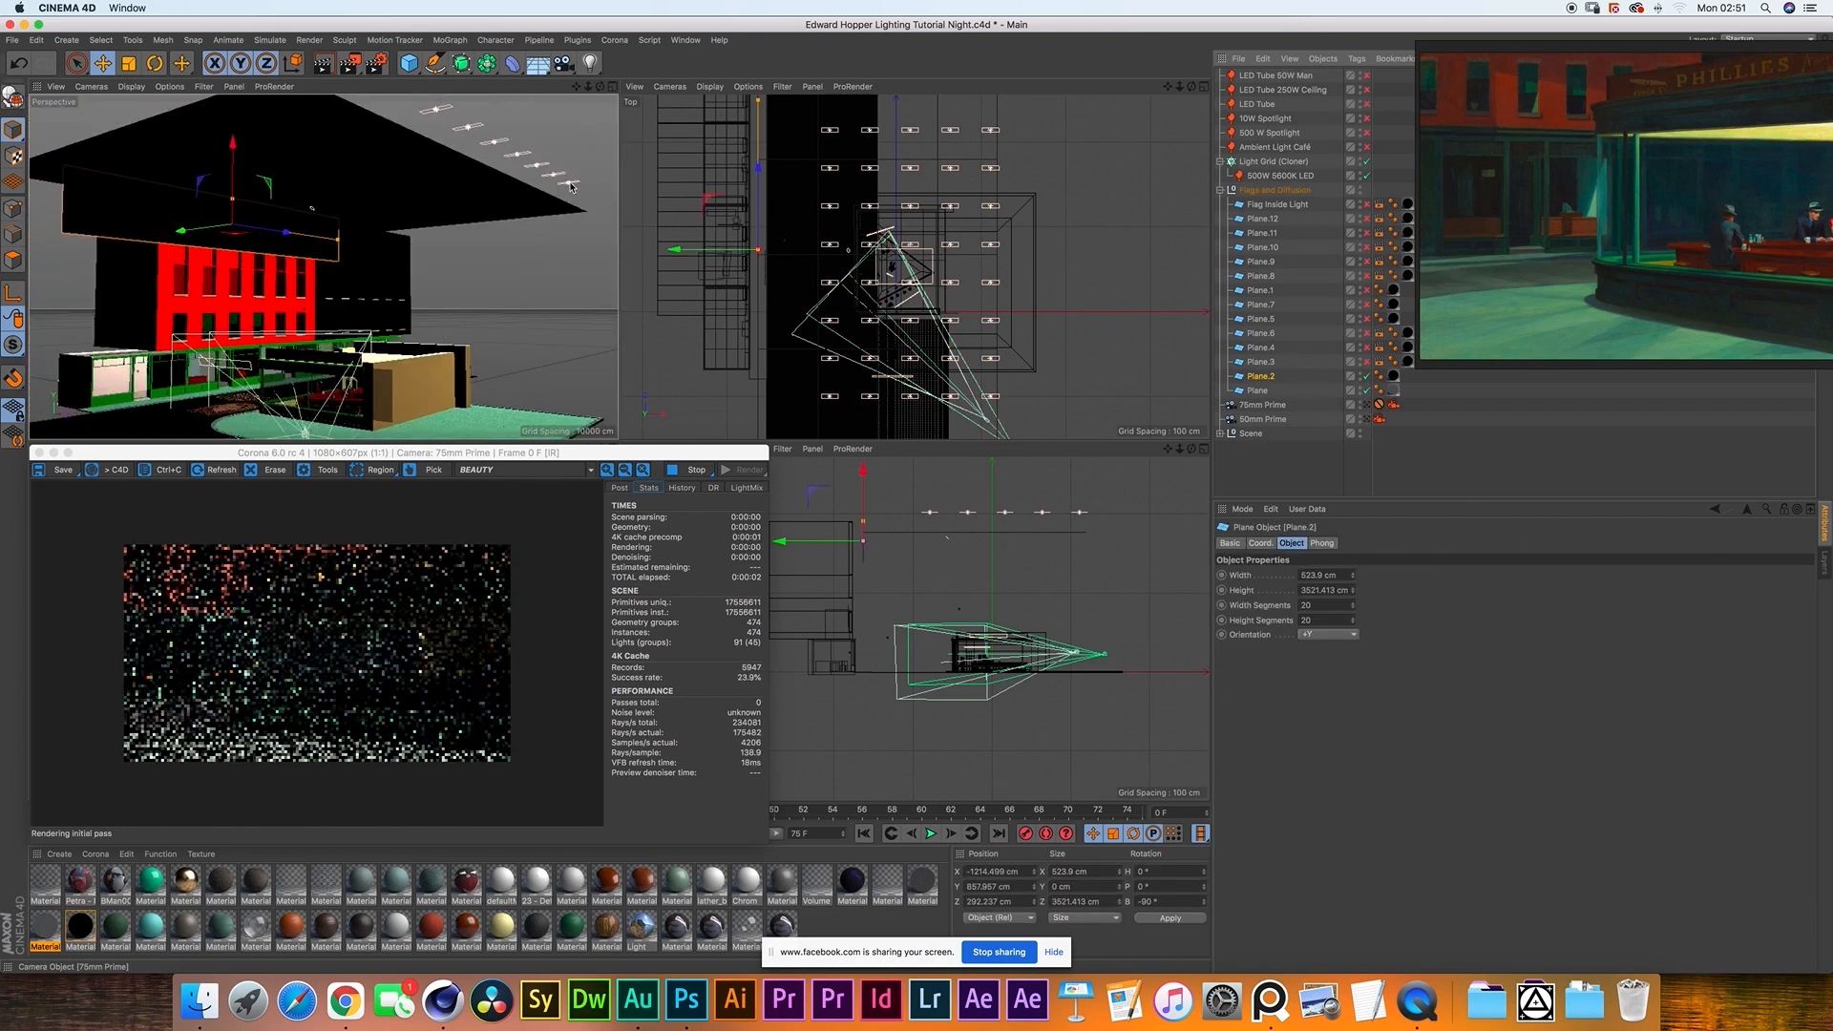
left_click_drag(600, 87, 553, 48)
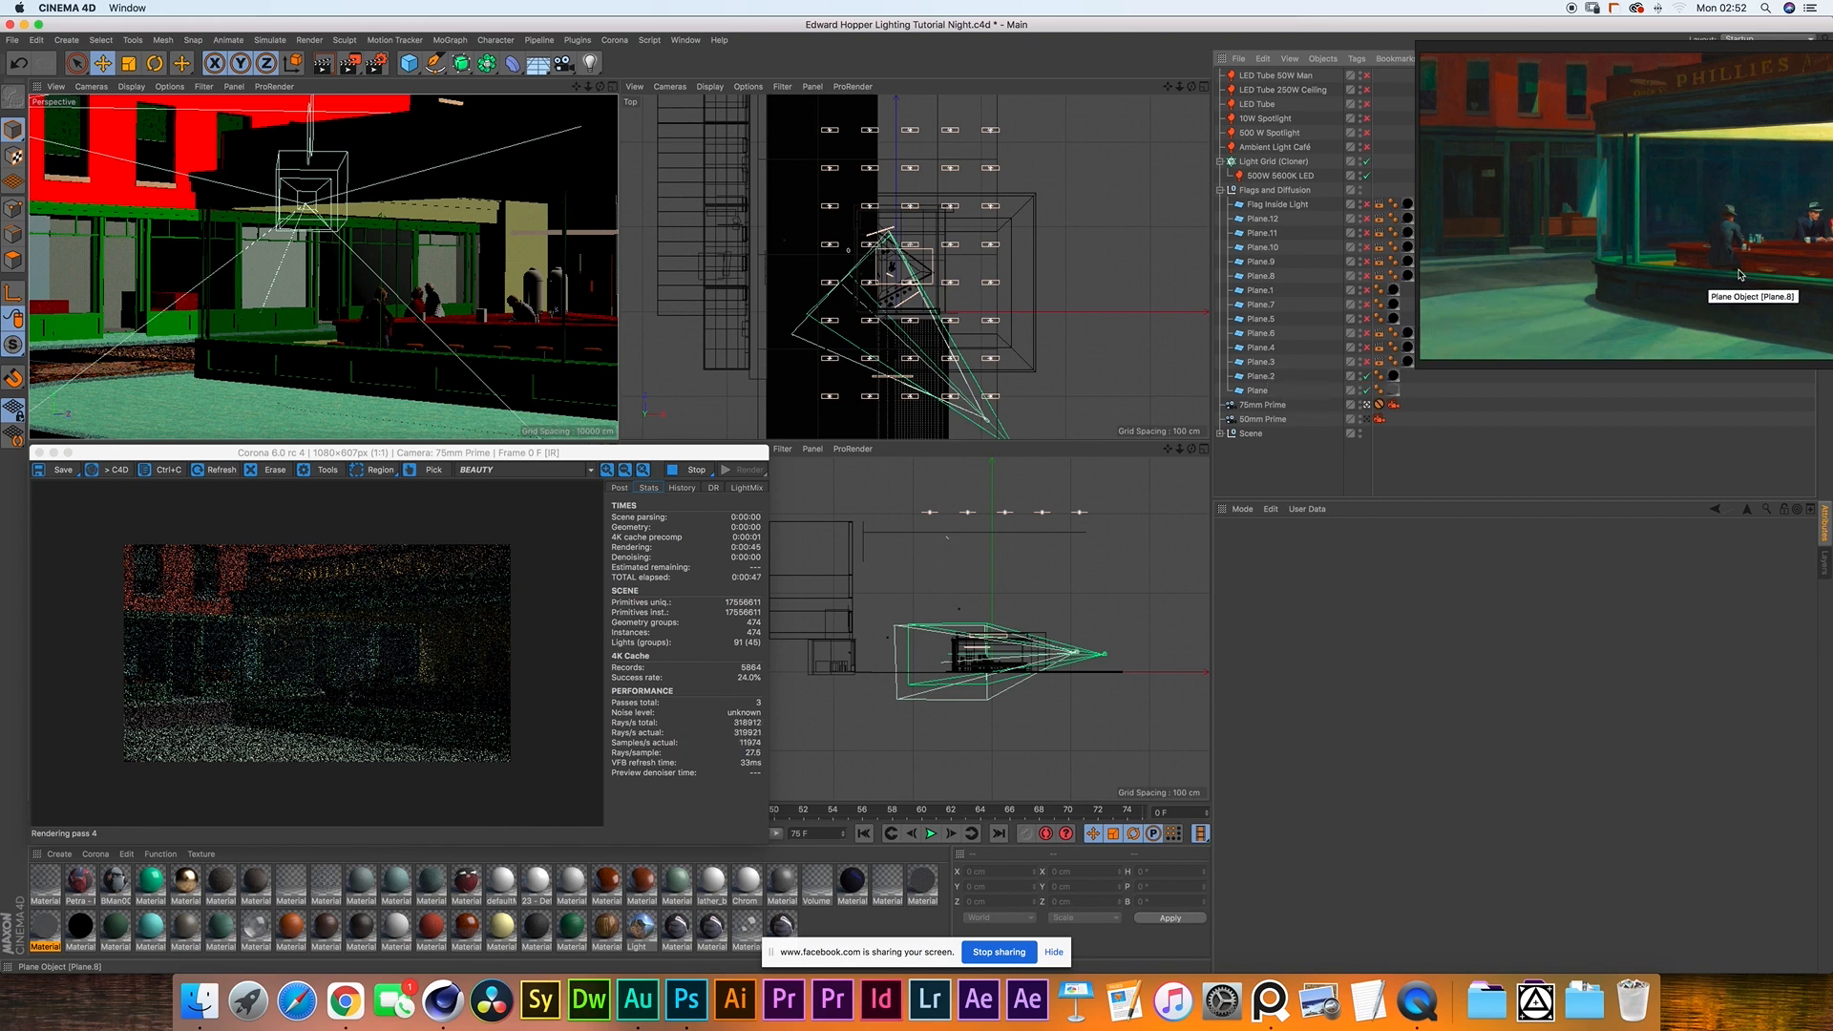
- Examine the café counter and seated figures up close in the reference painting
scroll(1767, 281, "down", 3)
scroll(1771, 280, "up", 3)
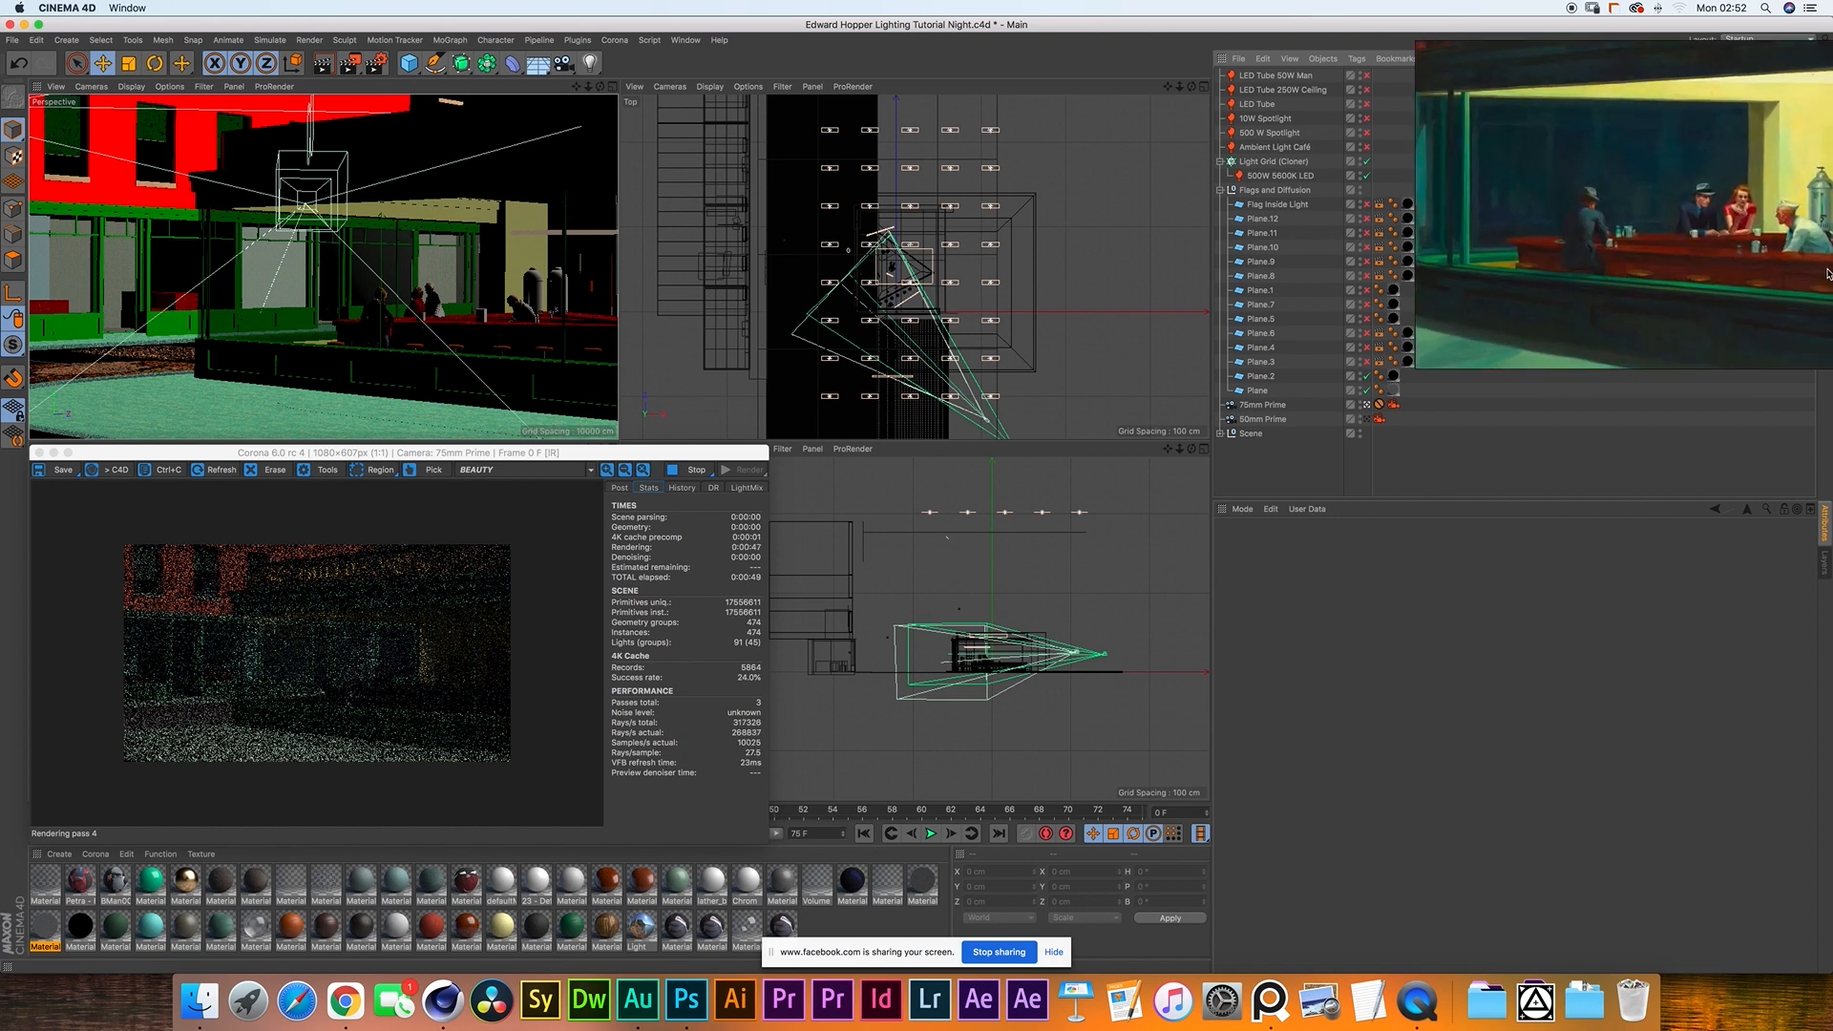
- Enable the Ambient Light Café area light and examine its position inside the café in the side view
scroll(1611, 294, "up", 5)
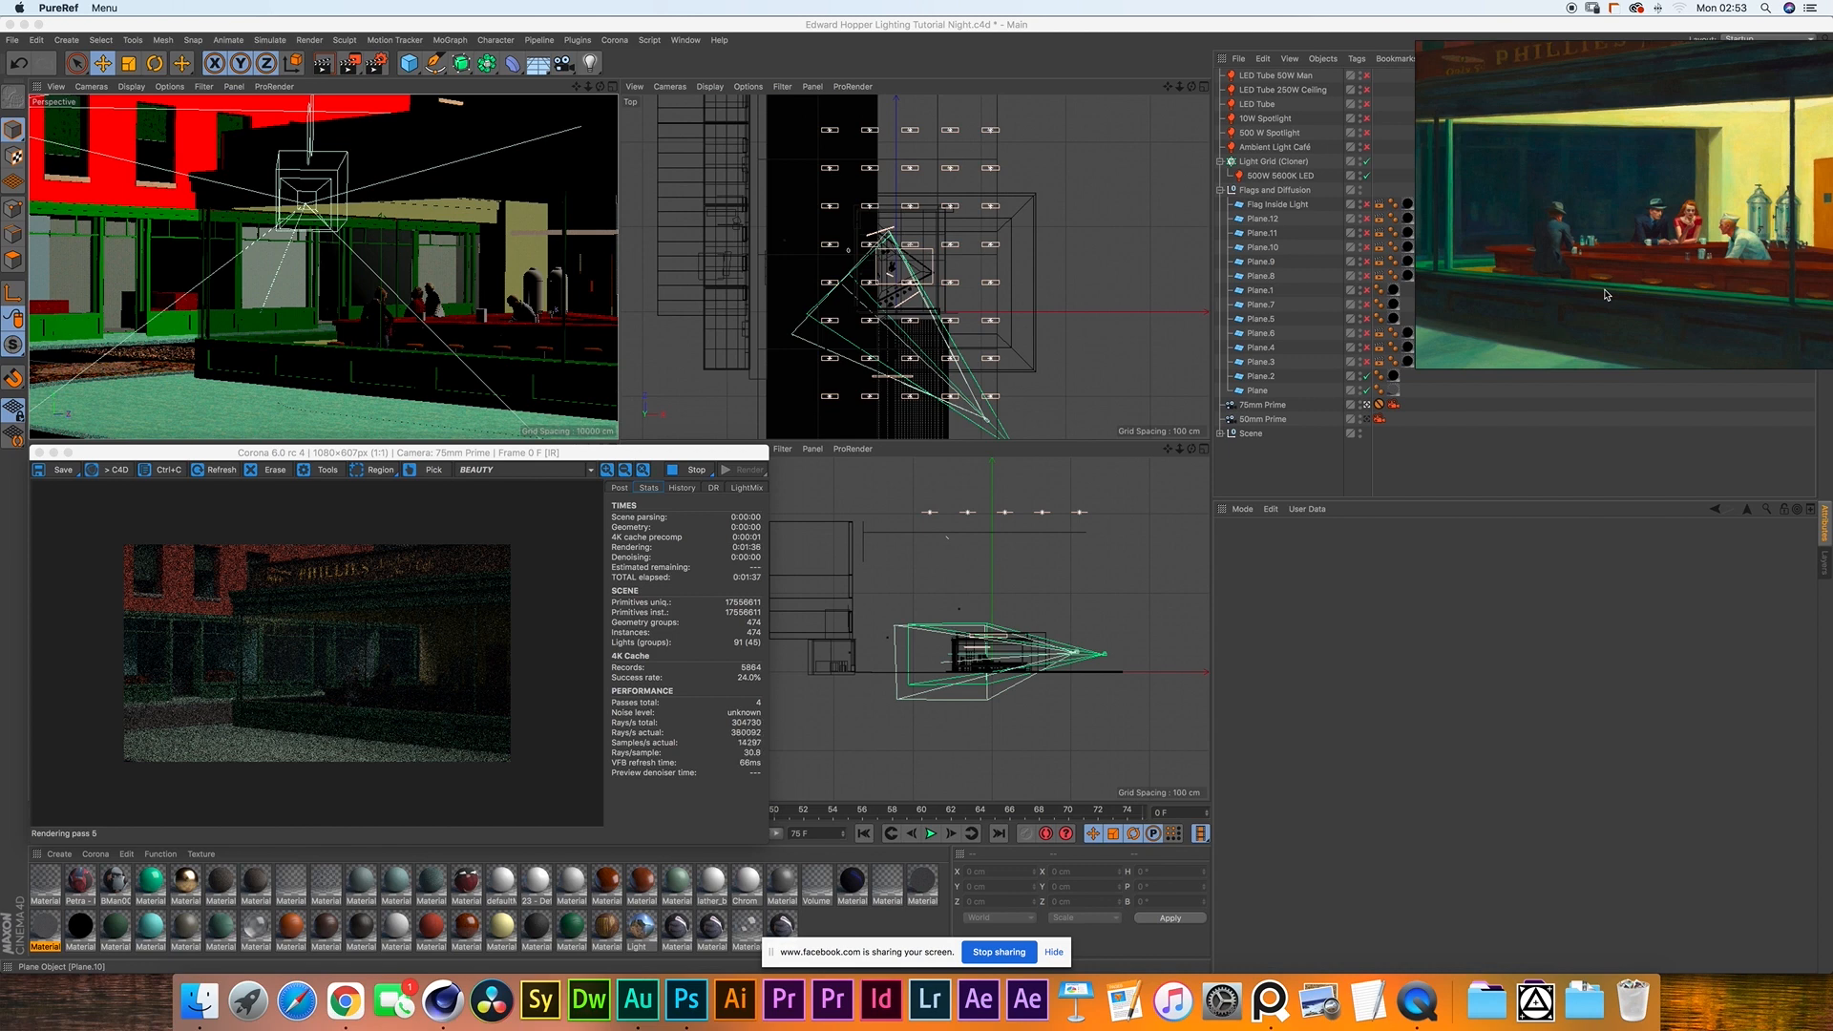
left_click(1274, 148)
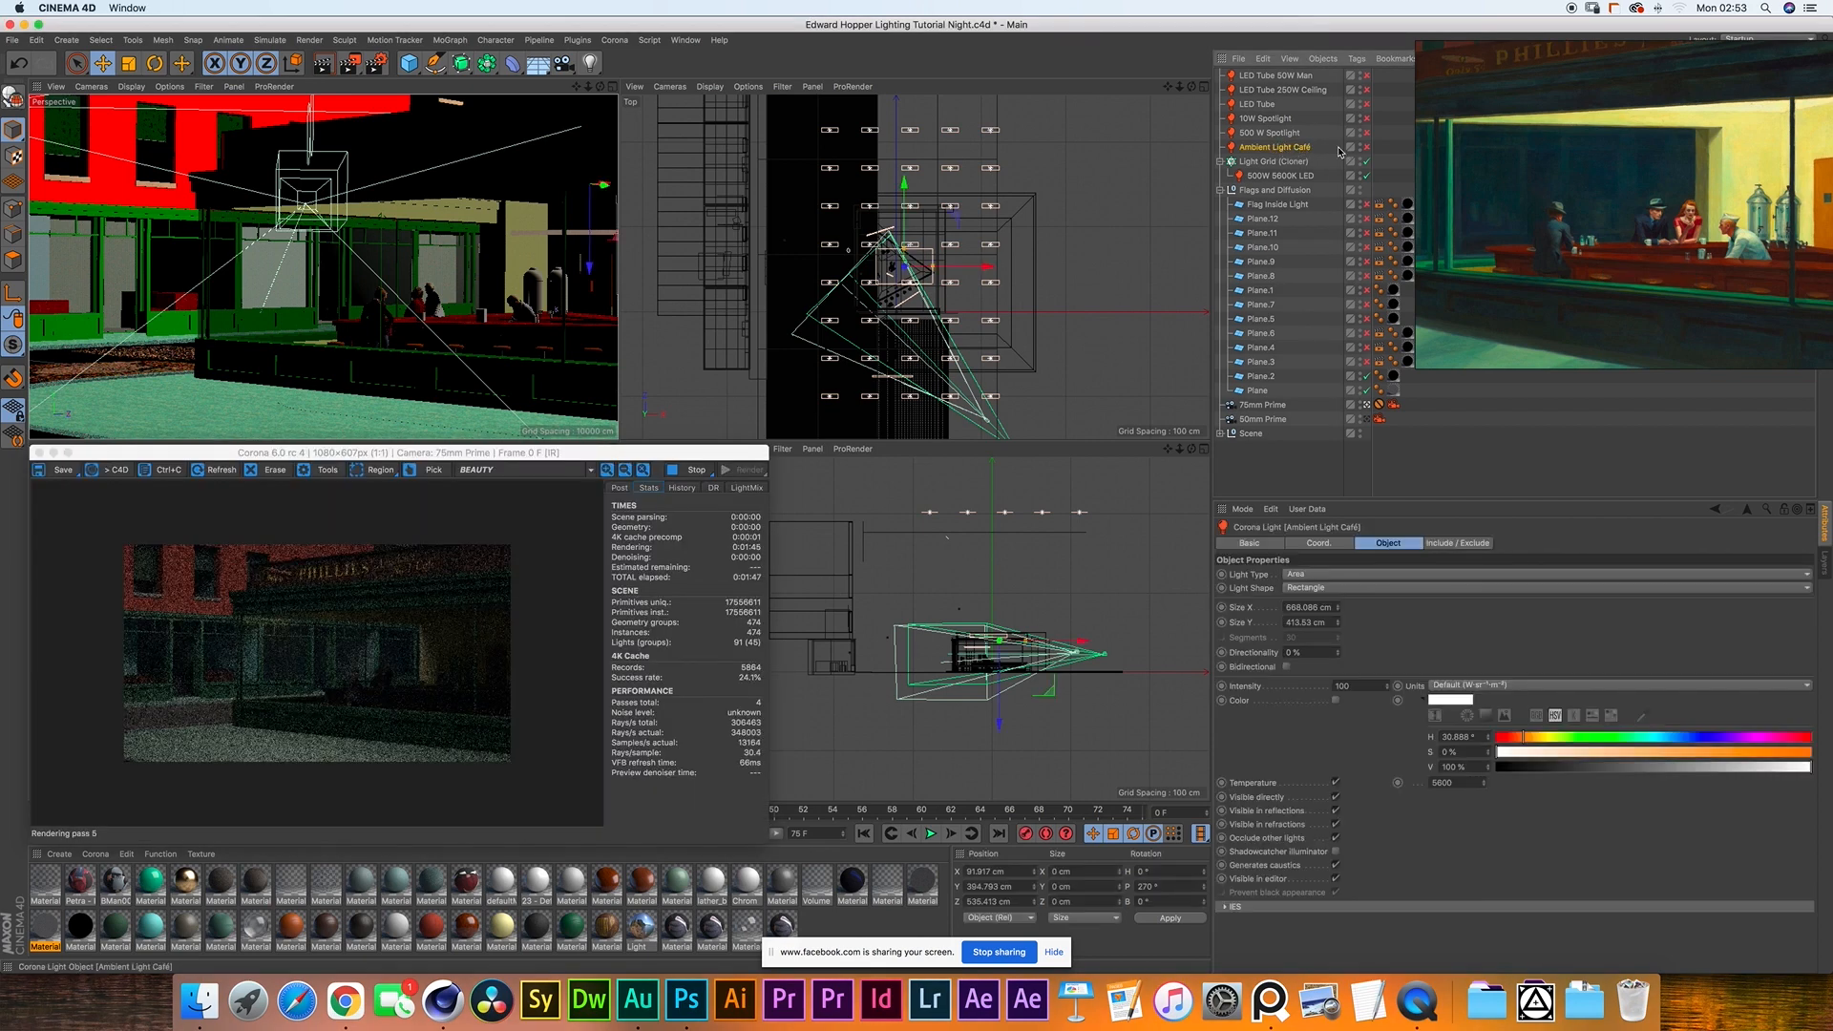
left_click(1367, 147)
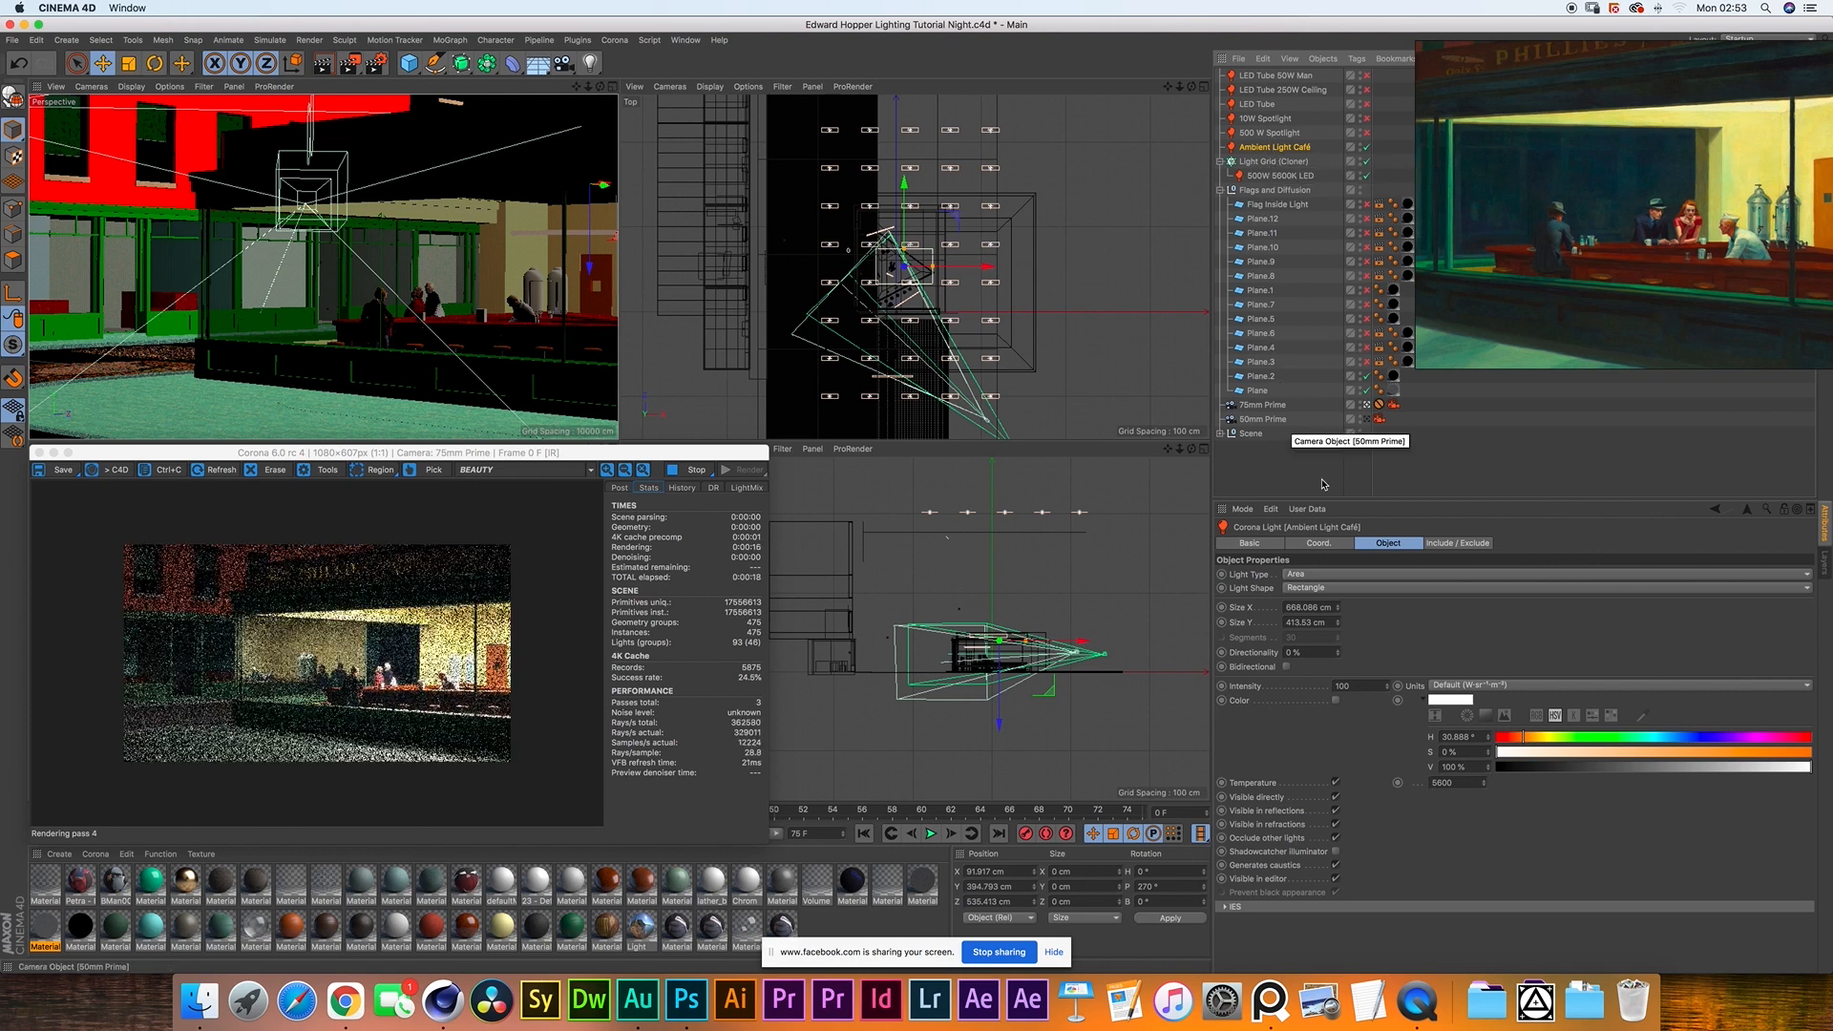
left_click_drag(1183, 453, 1093, 441)
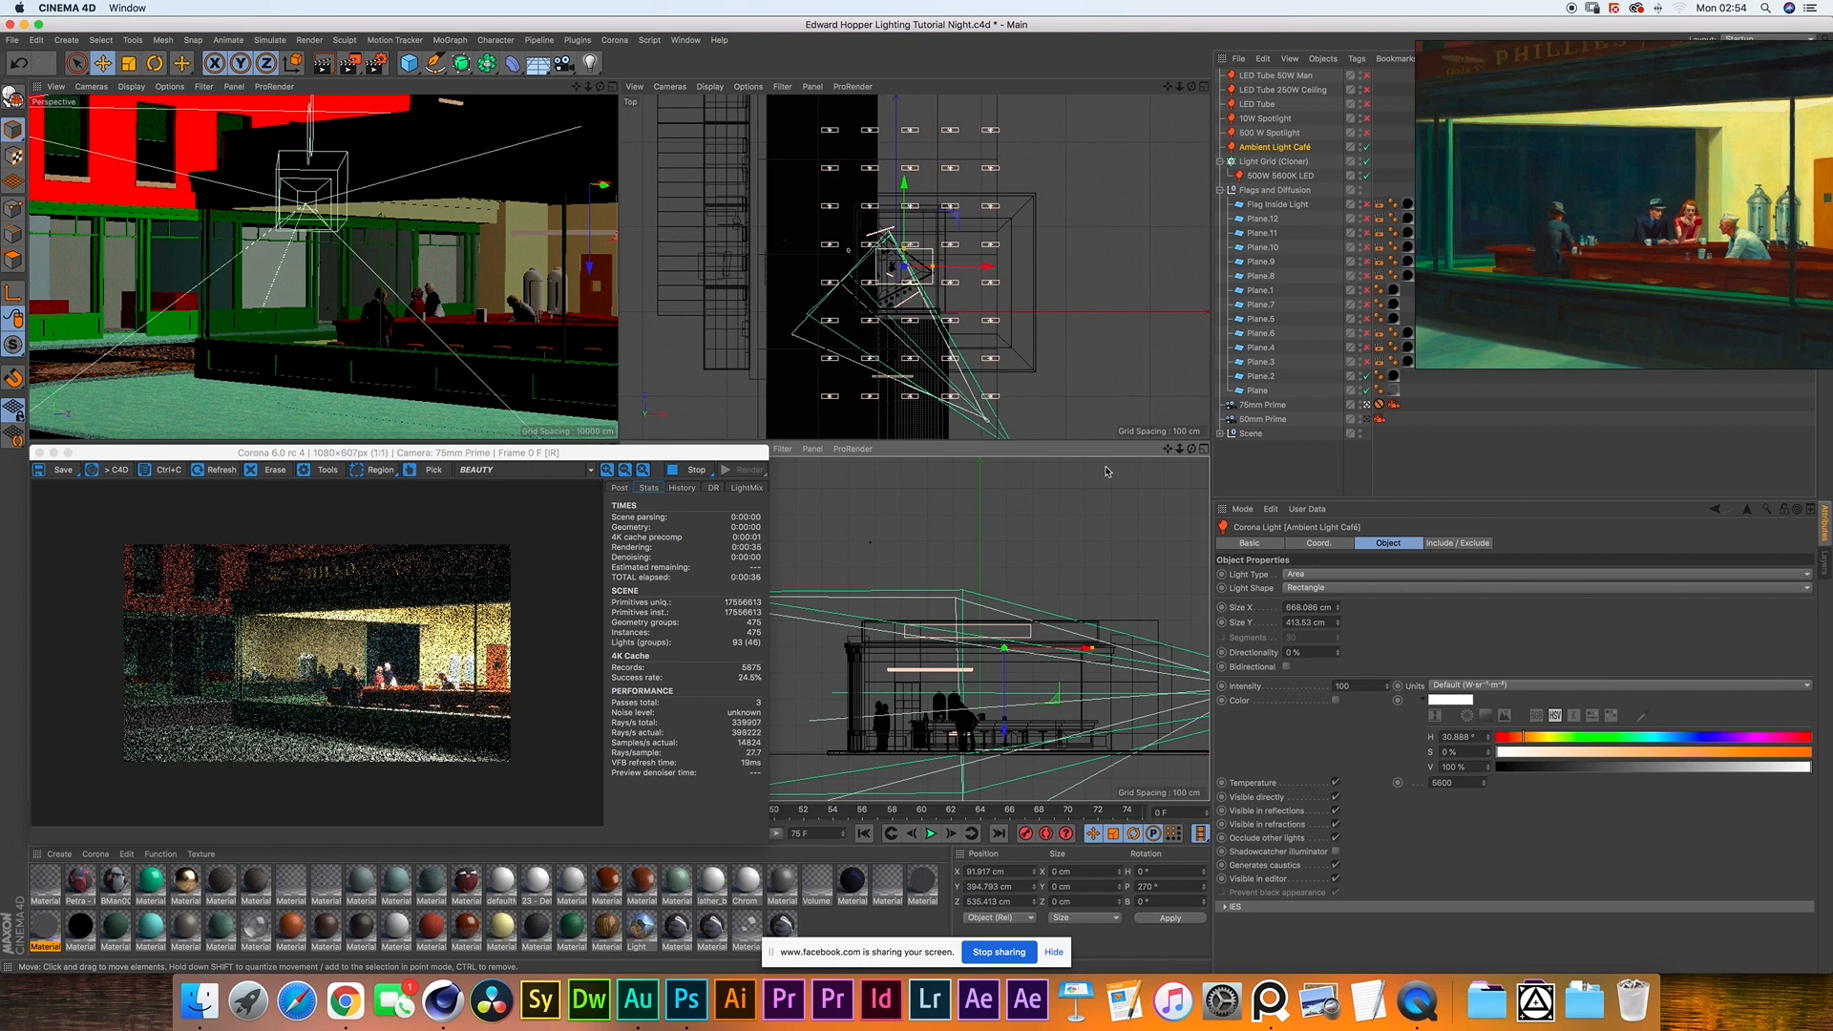
left_click_drag(1180, 452, 1115, 400)
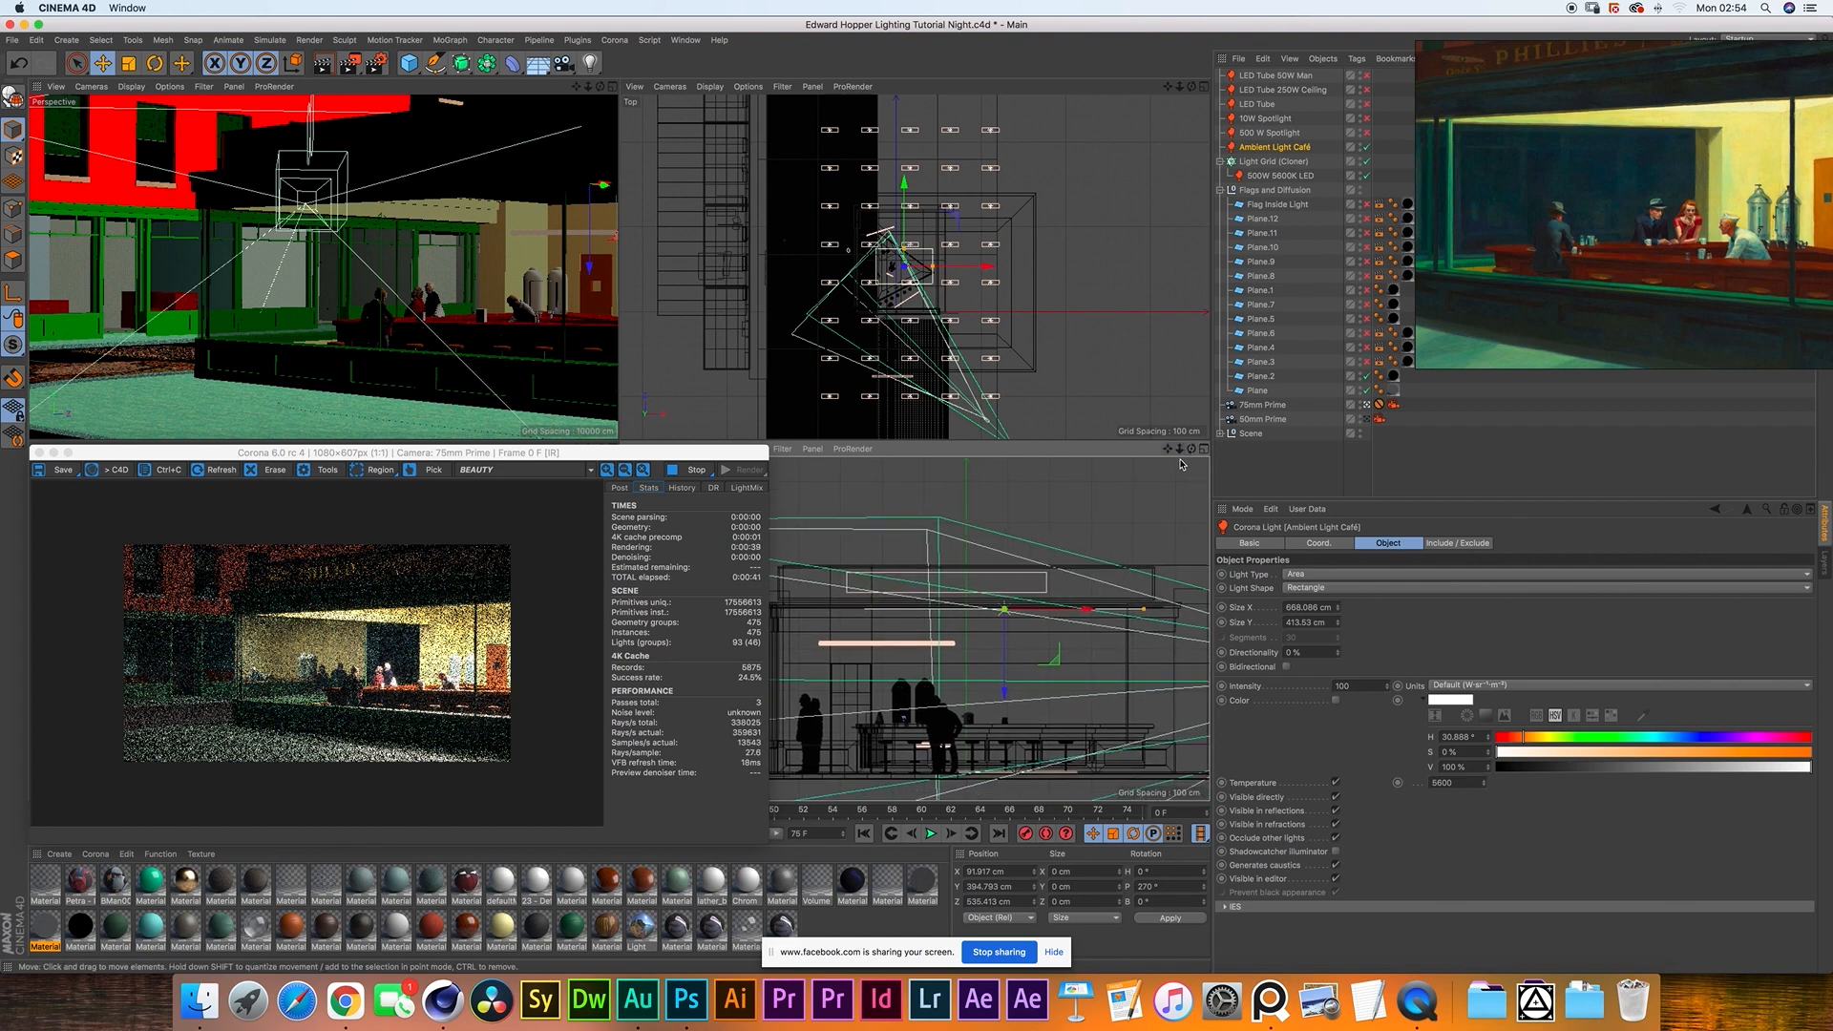
mouse_move(1180, 450)
left_mouse_down()
mouse_move(1166, 461)
mouse_move(1196, 436)
mouse_move(1179, 457)
left_mouse_up()
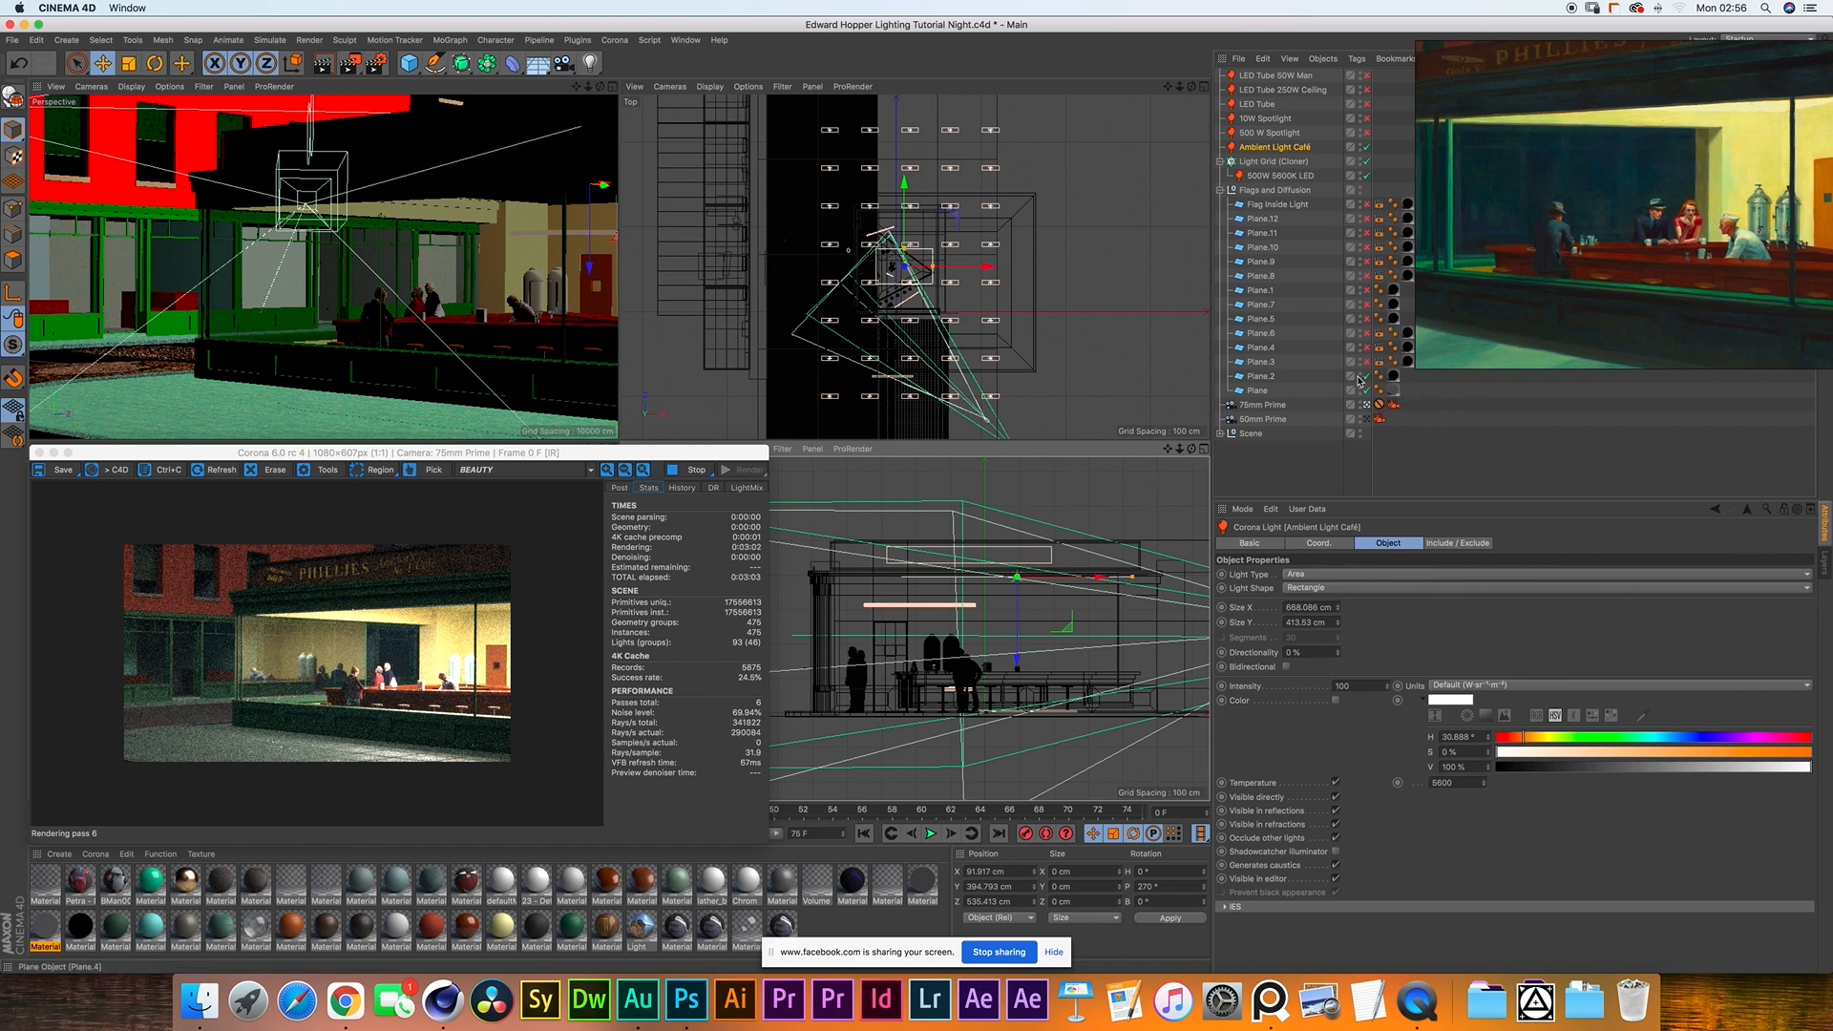
- Enable the Plane.5 and Plane.7 flags around the café interior, checking their placement from outside the 75mm Prime camera
left_click(1371, 420)
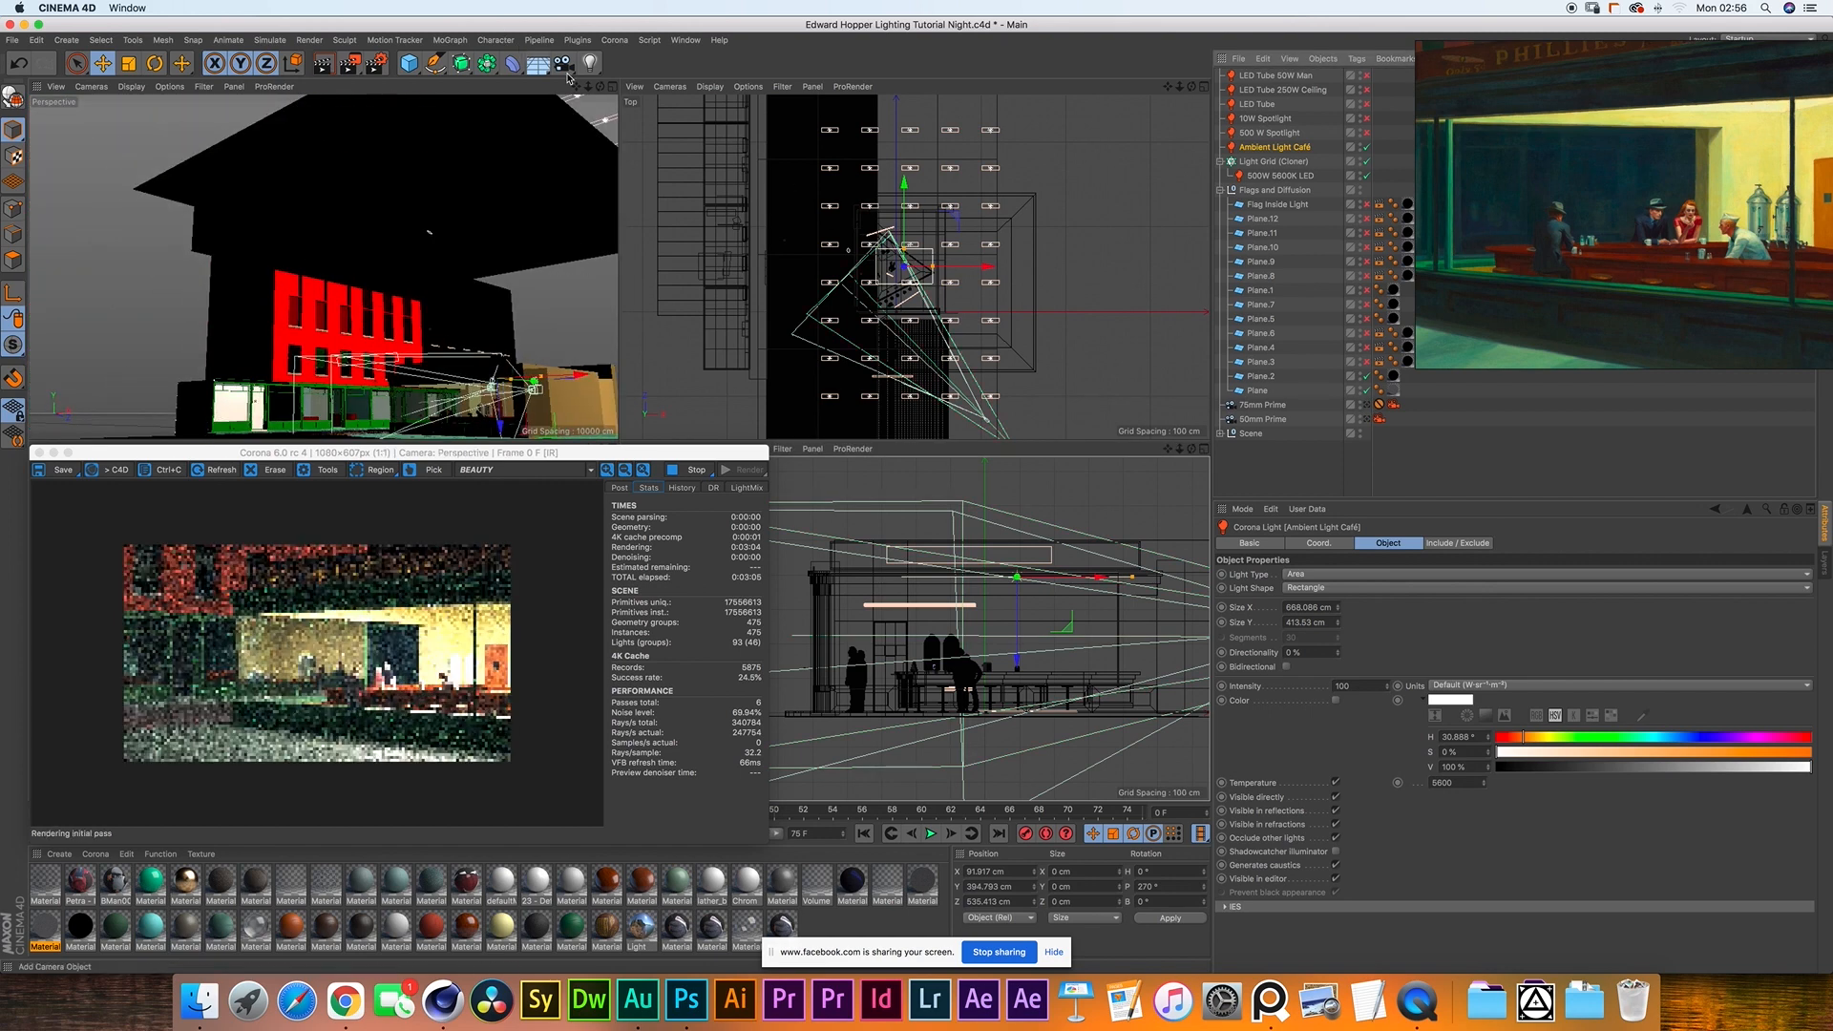
mouse_move(601, 90)
left_mouse_down()
mouse_move(576, 87)
mouse_move(601, 84)
left_mouse_up()
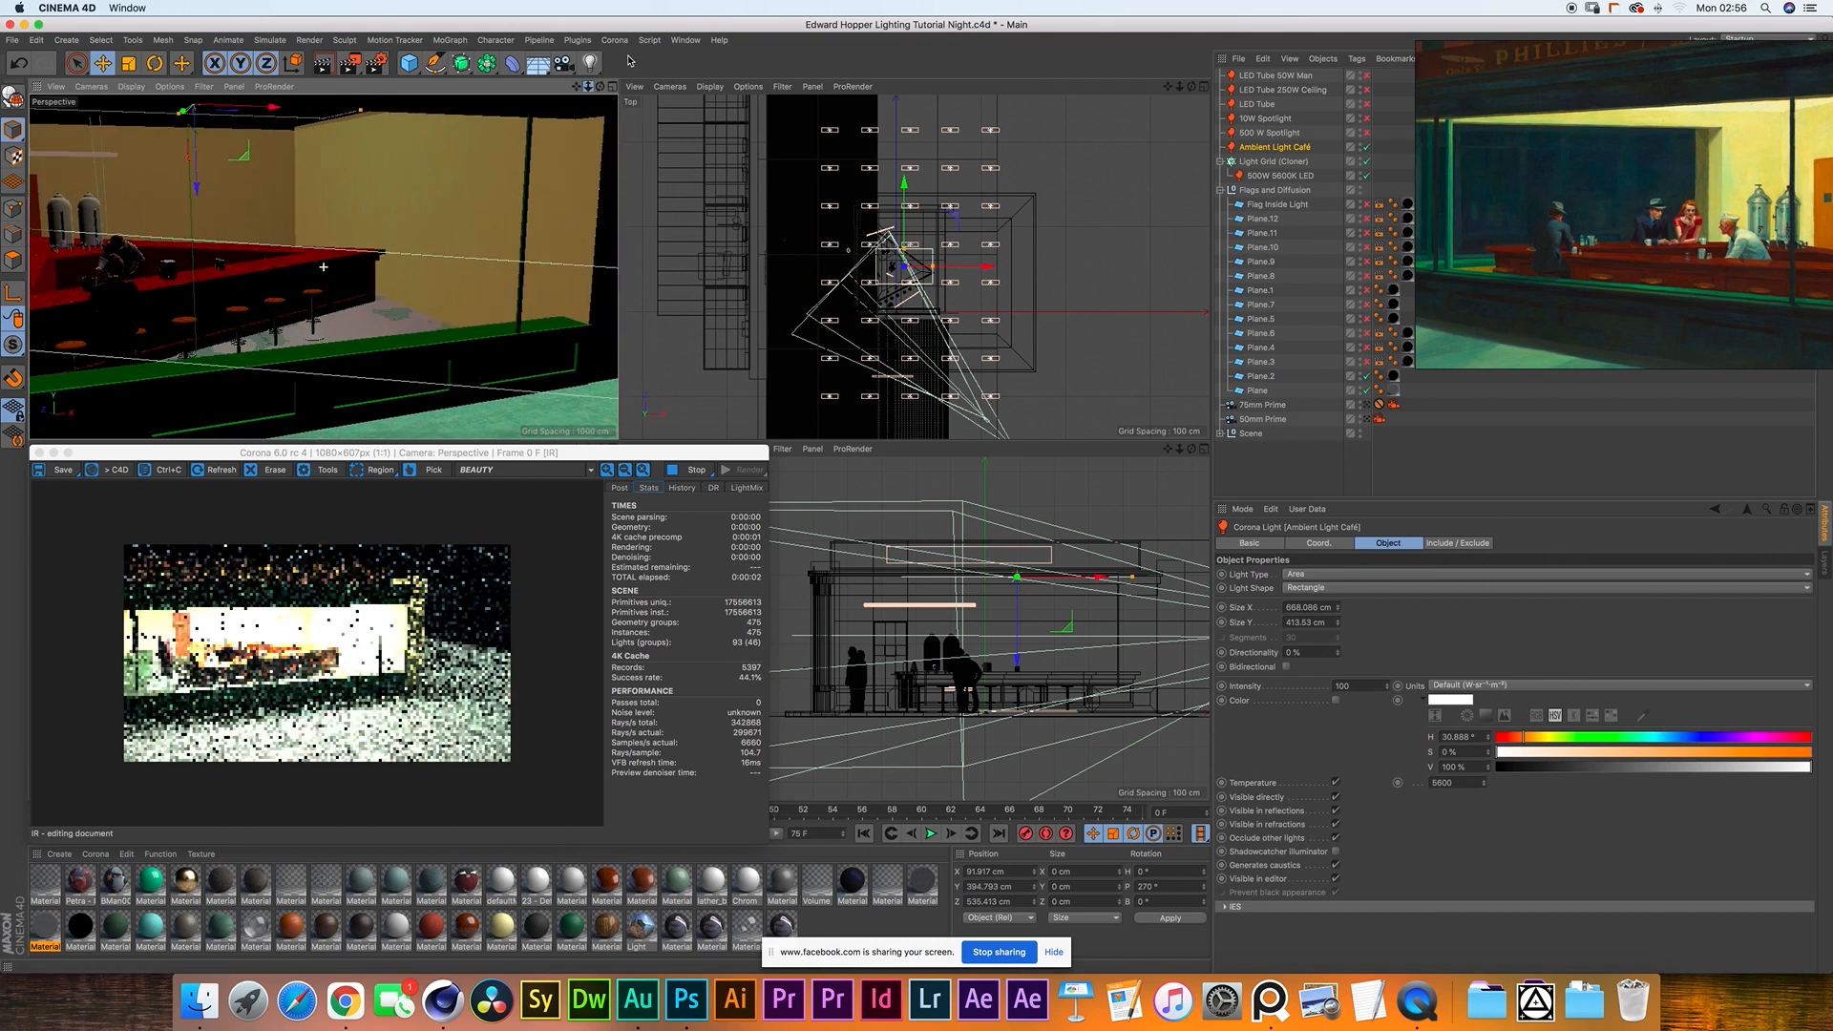
left_click(1260, 318)
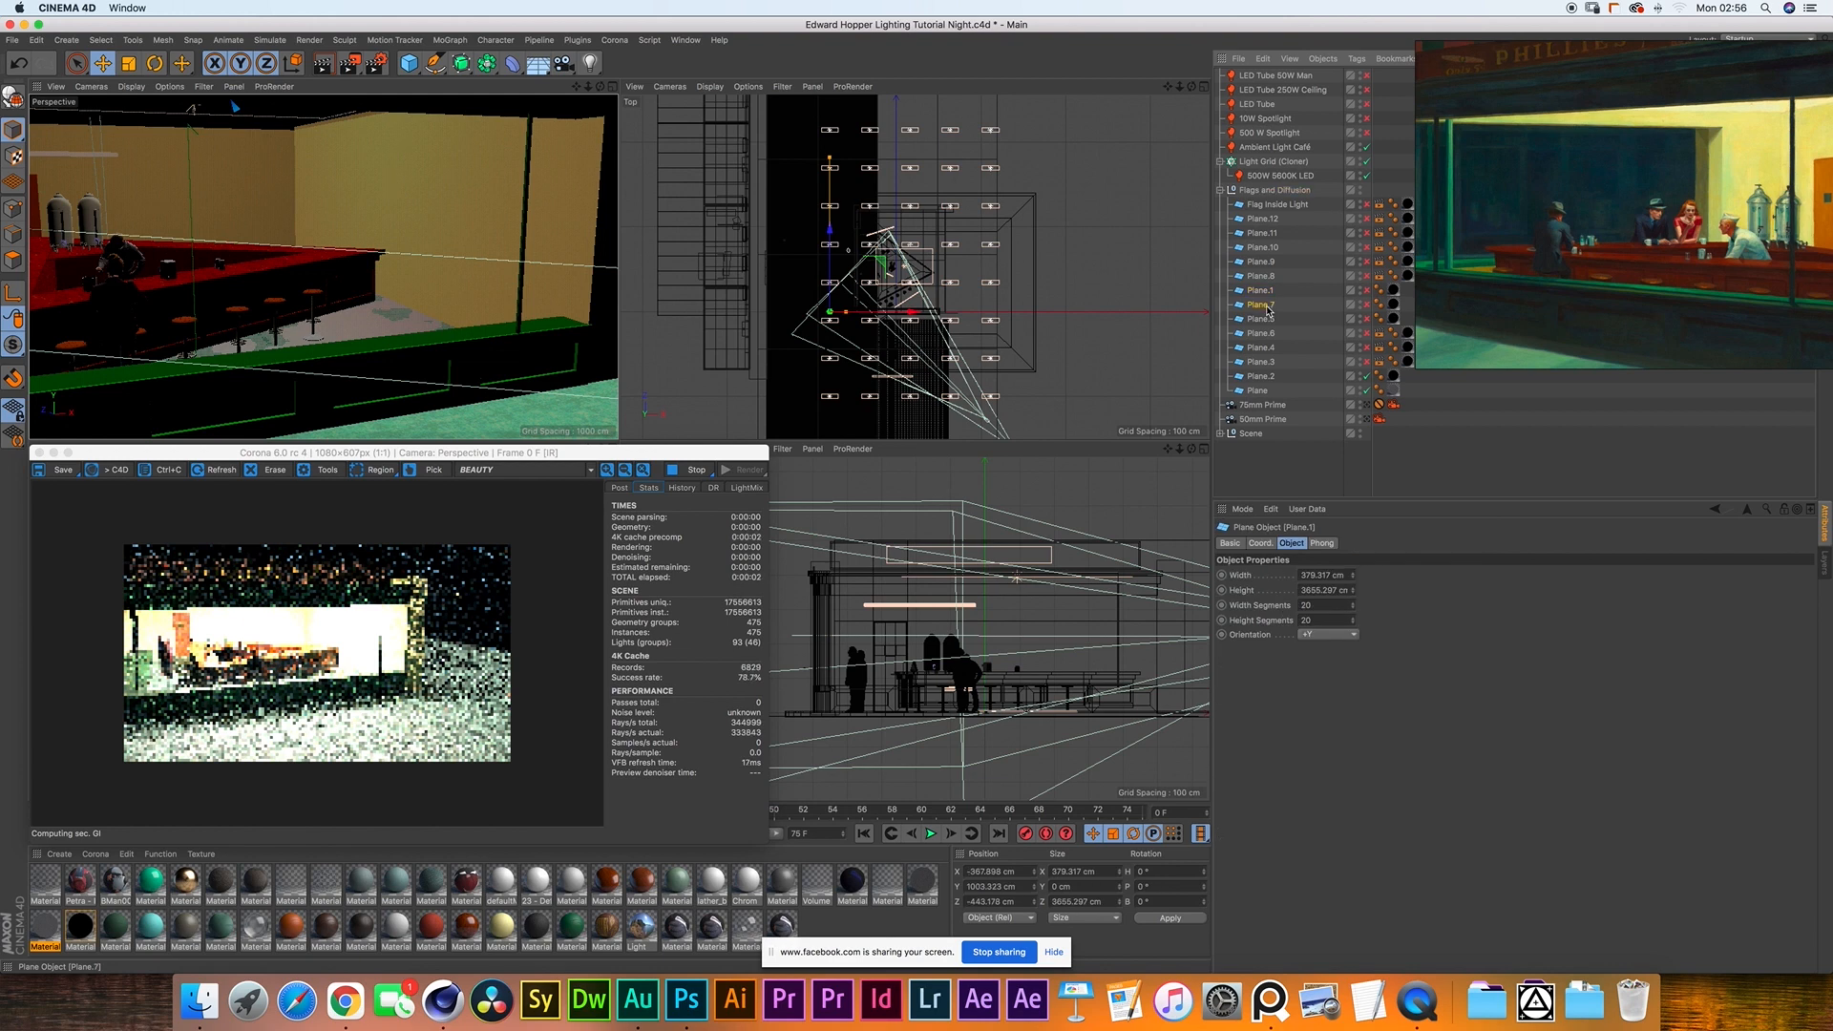
left_click(1366, 319)
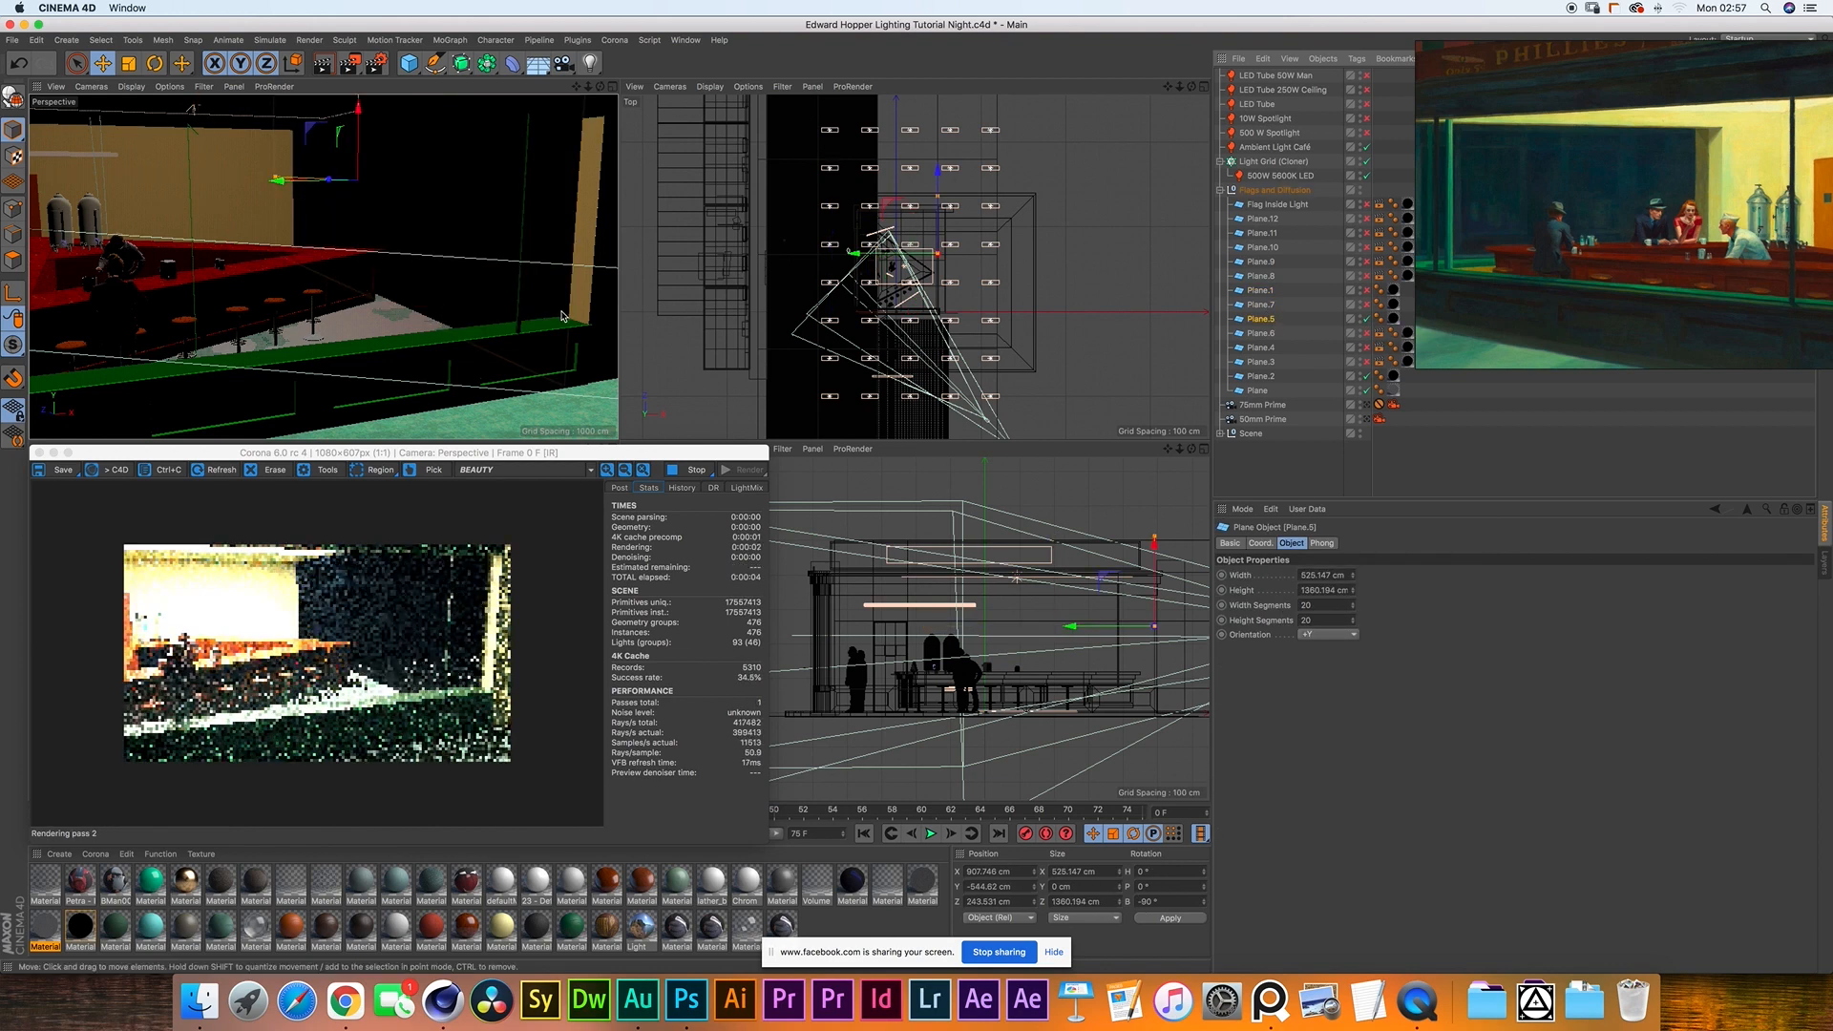
left_click(1260, 305)
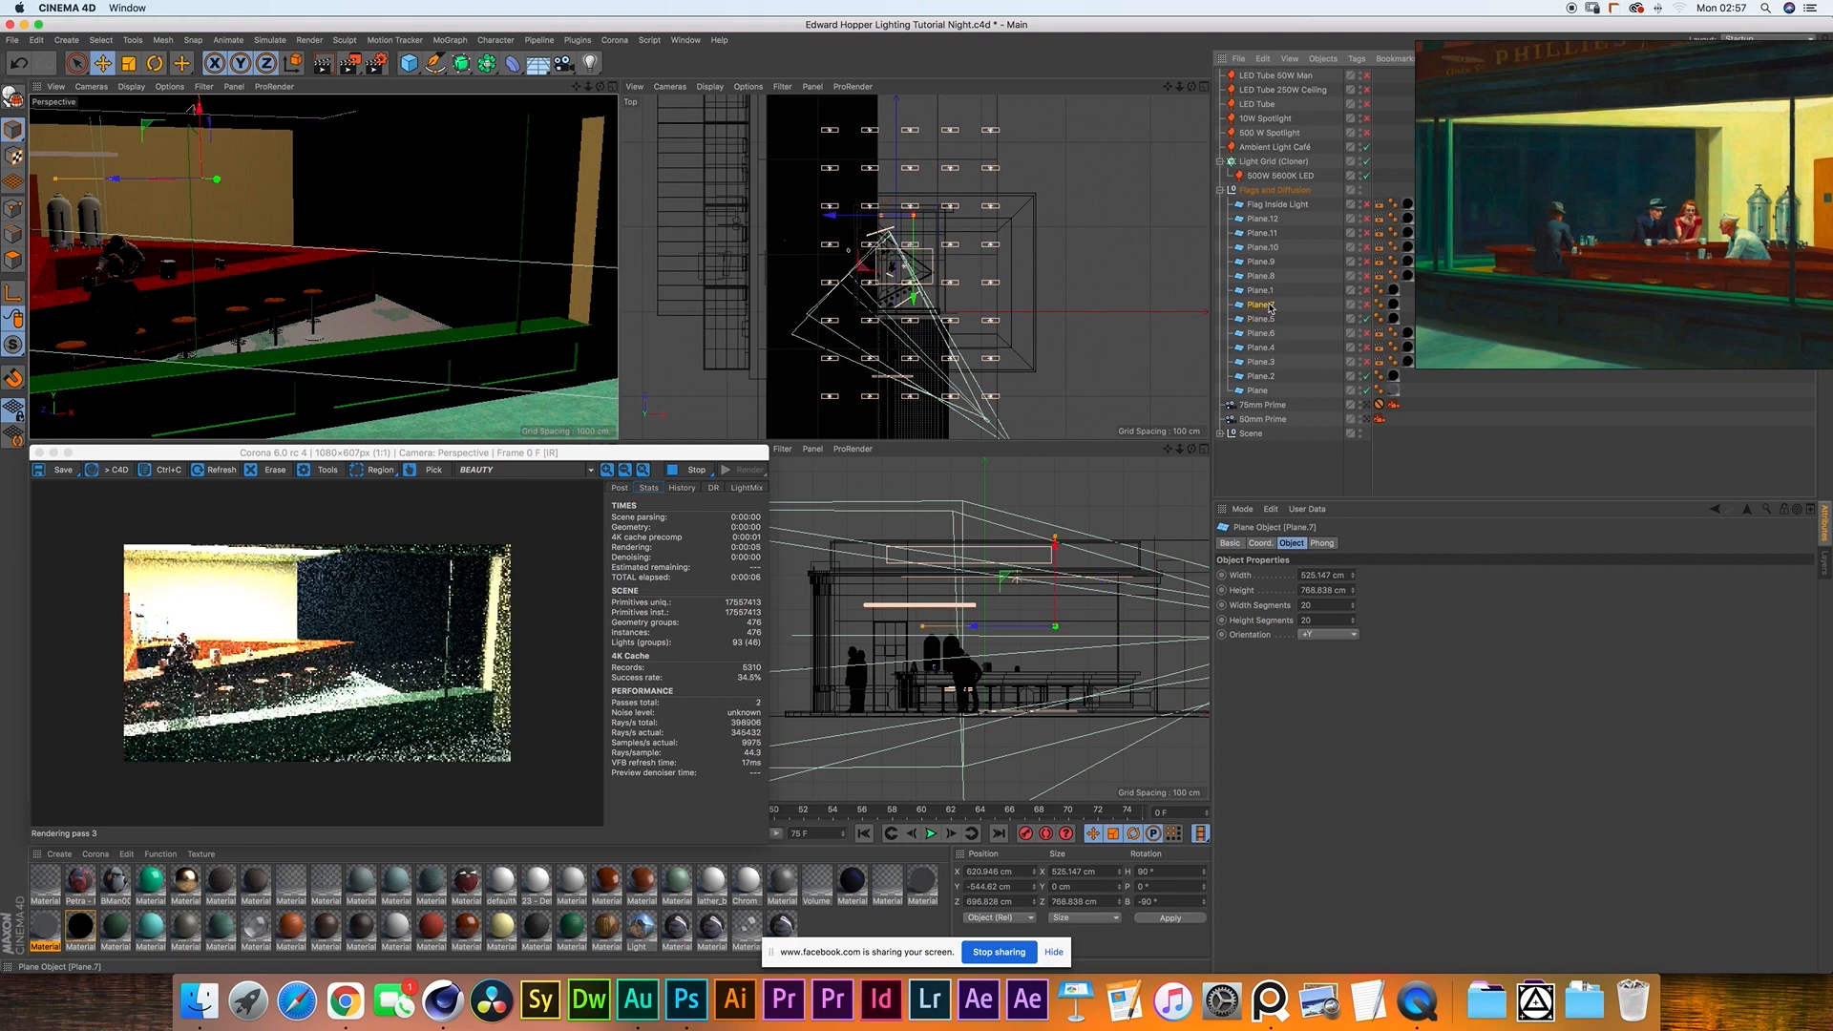
left_click(1366, 304)
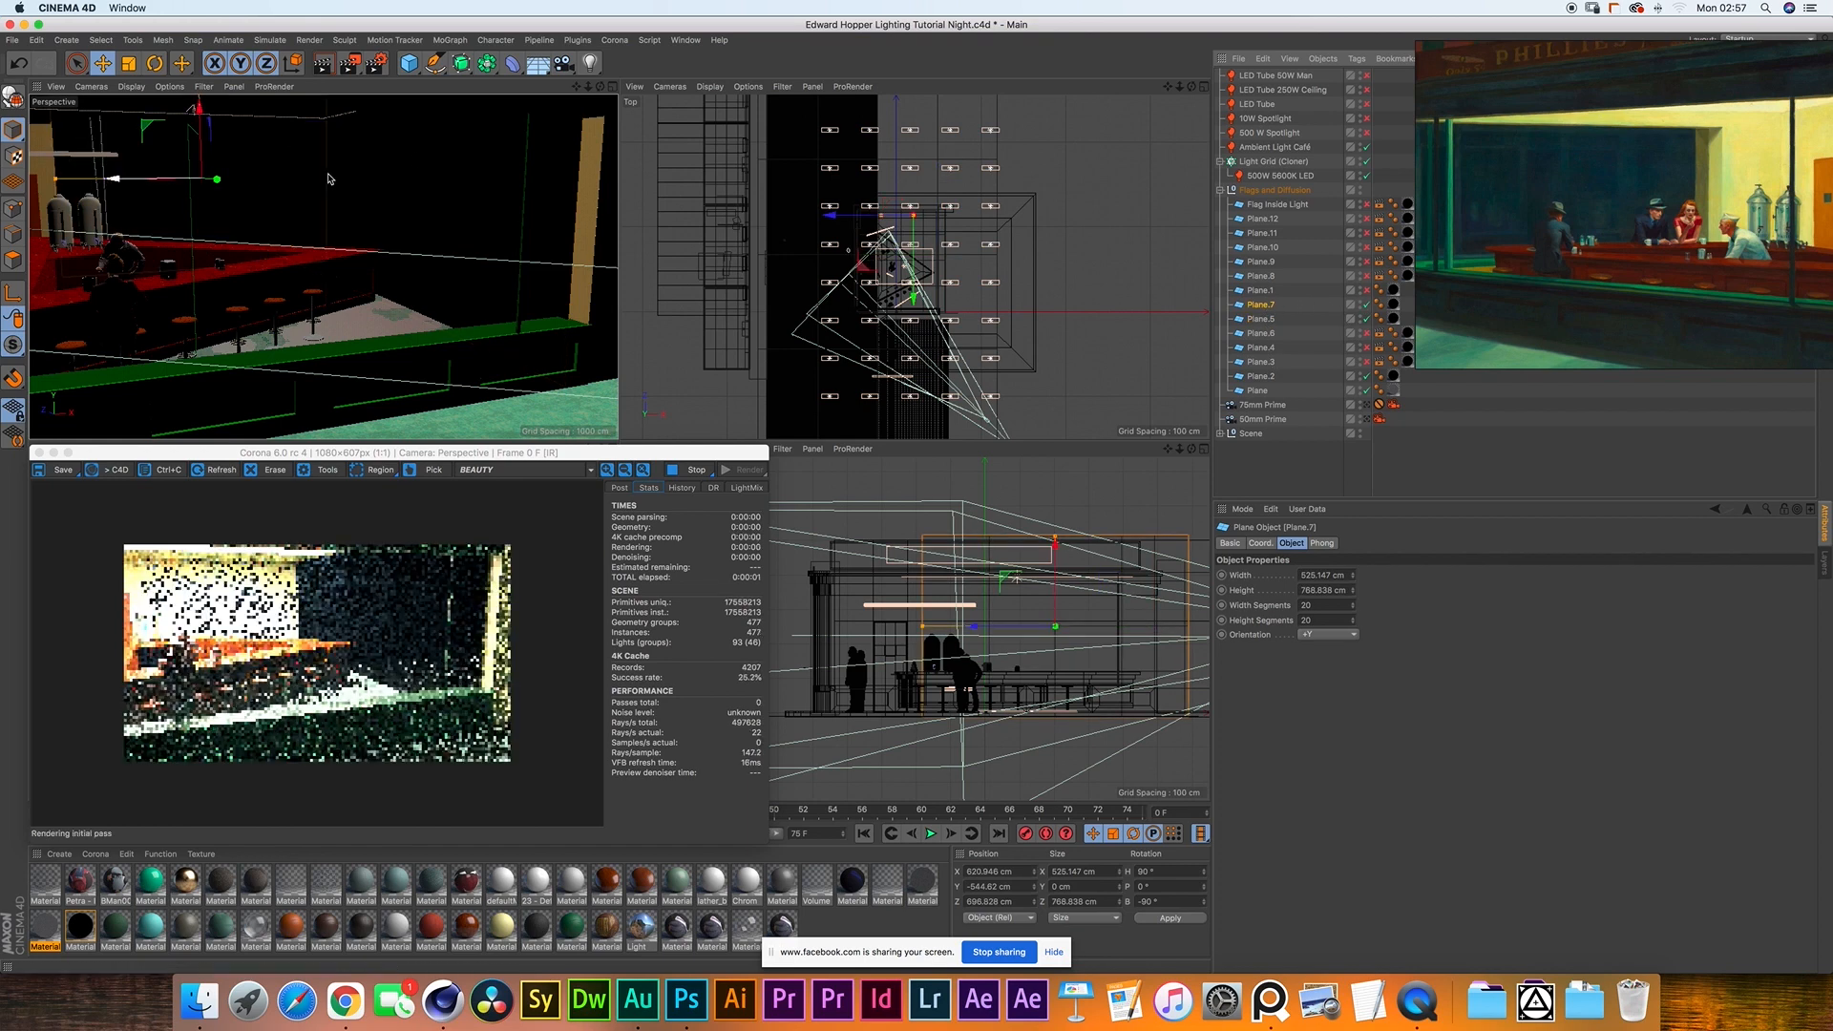
left_click(1368, 406)
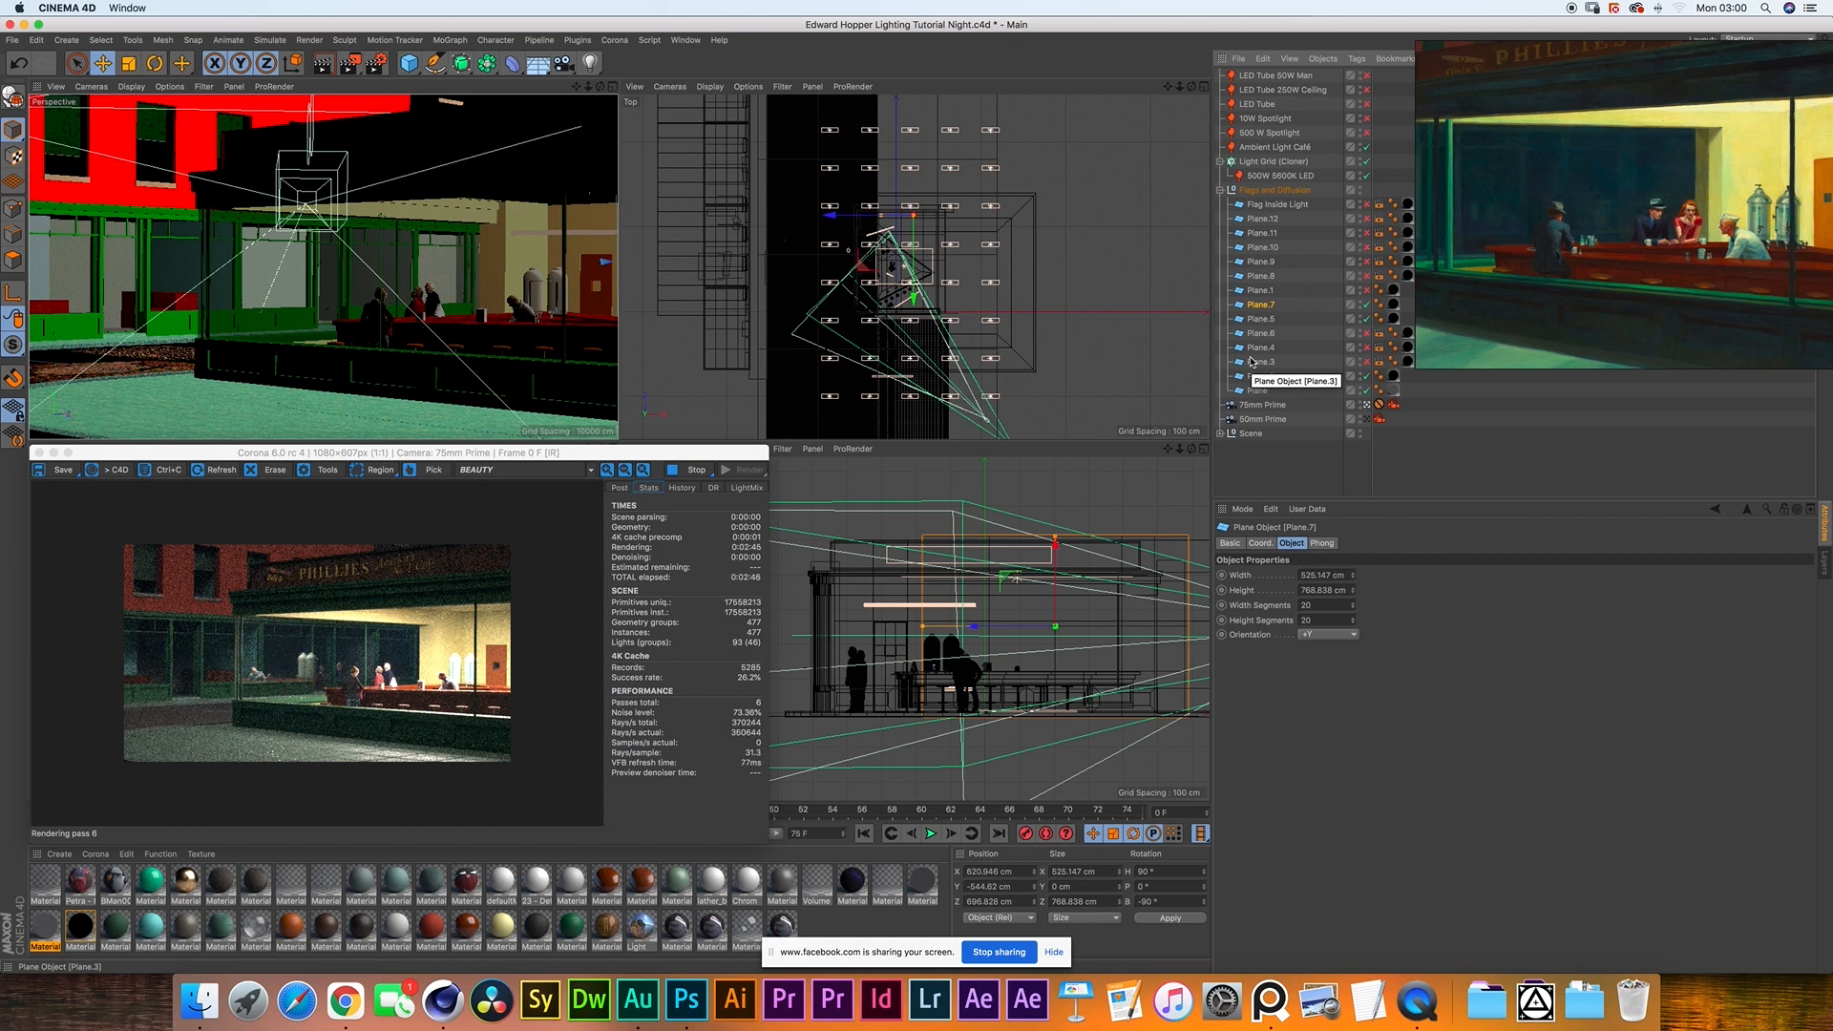
- Enable the Flag Inside Light plane and examine its placement near the café ceiling and its Compositing tag settings
left_click(1289, 204)
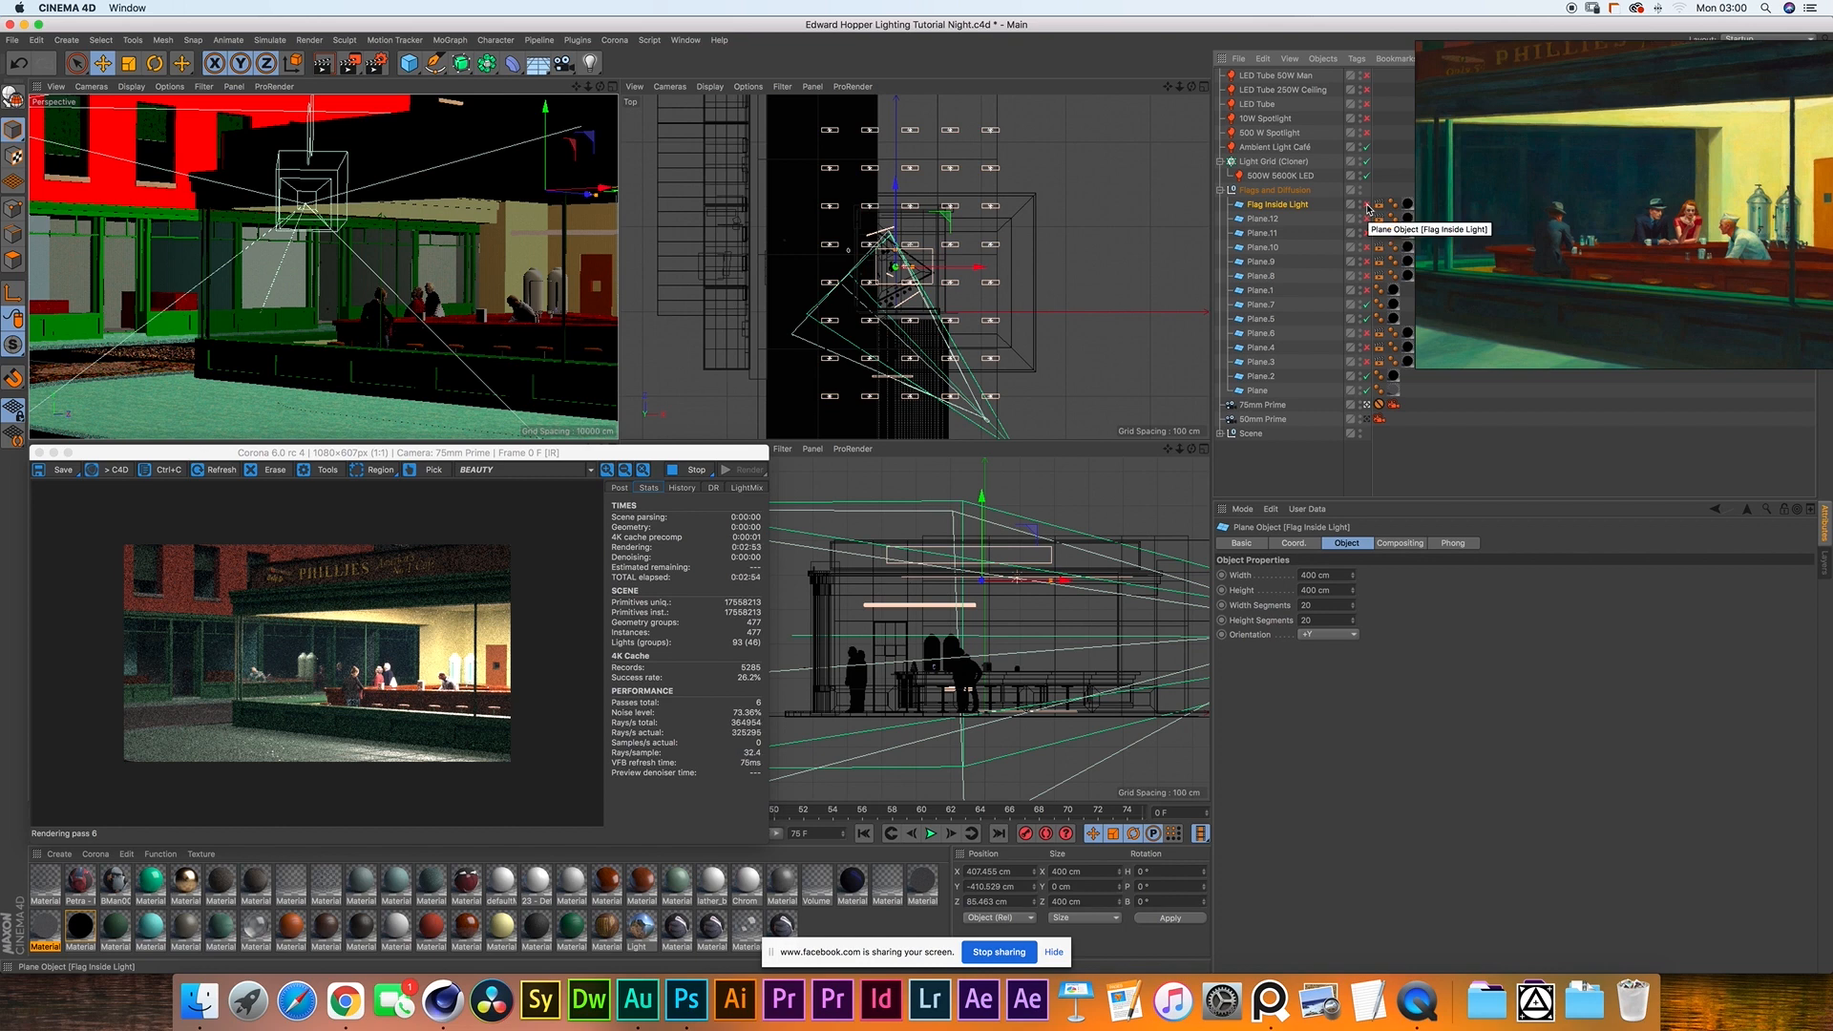
left_click(1367, 206)
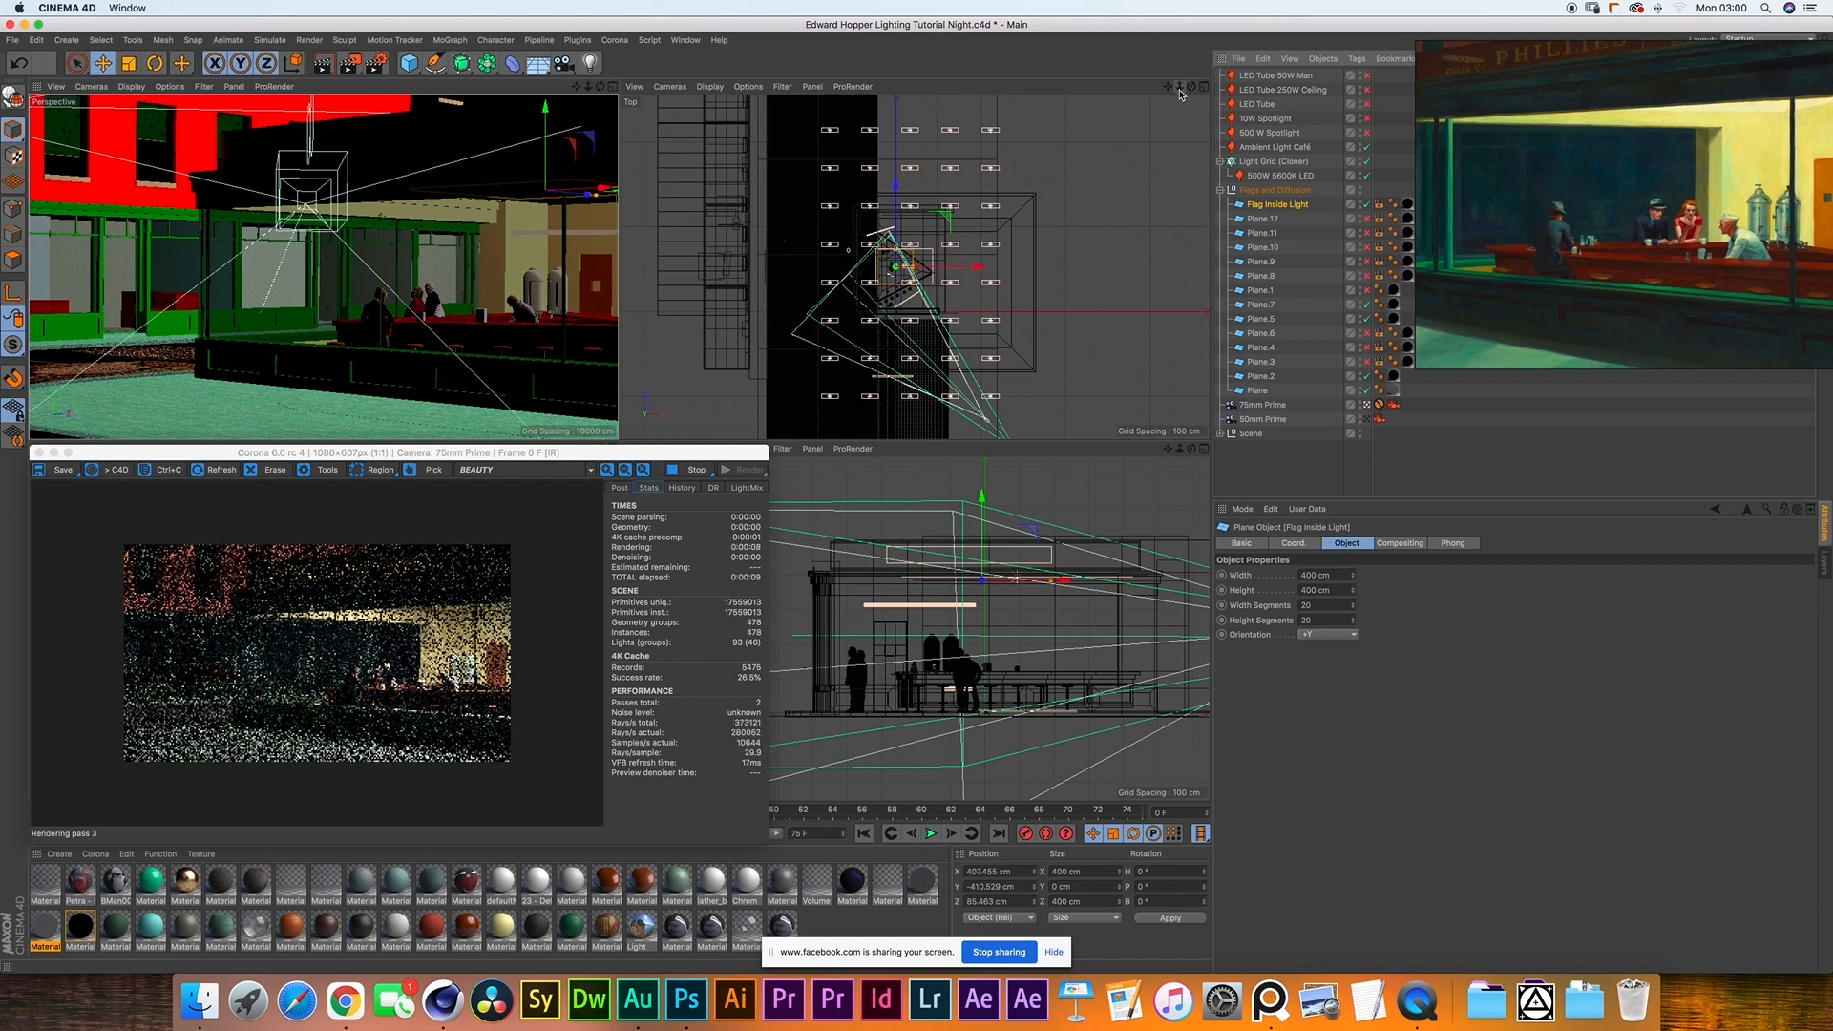
left_click_drag(1181, 87, 1263, 41)
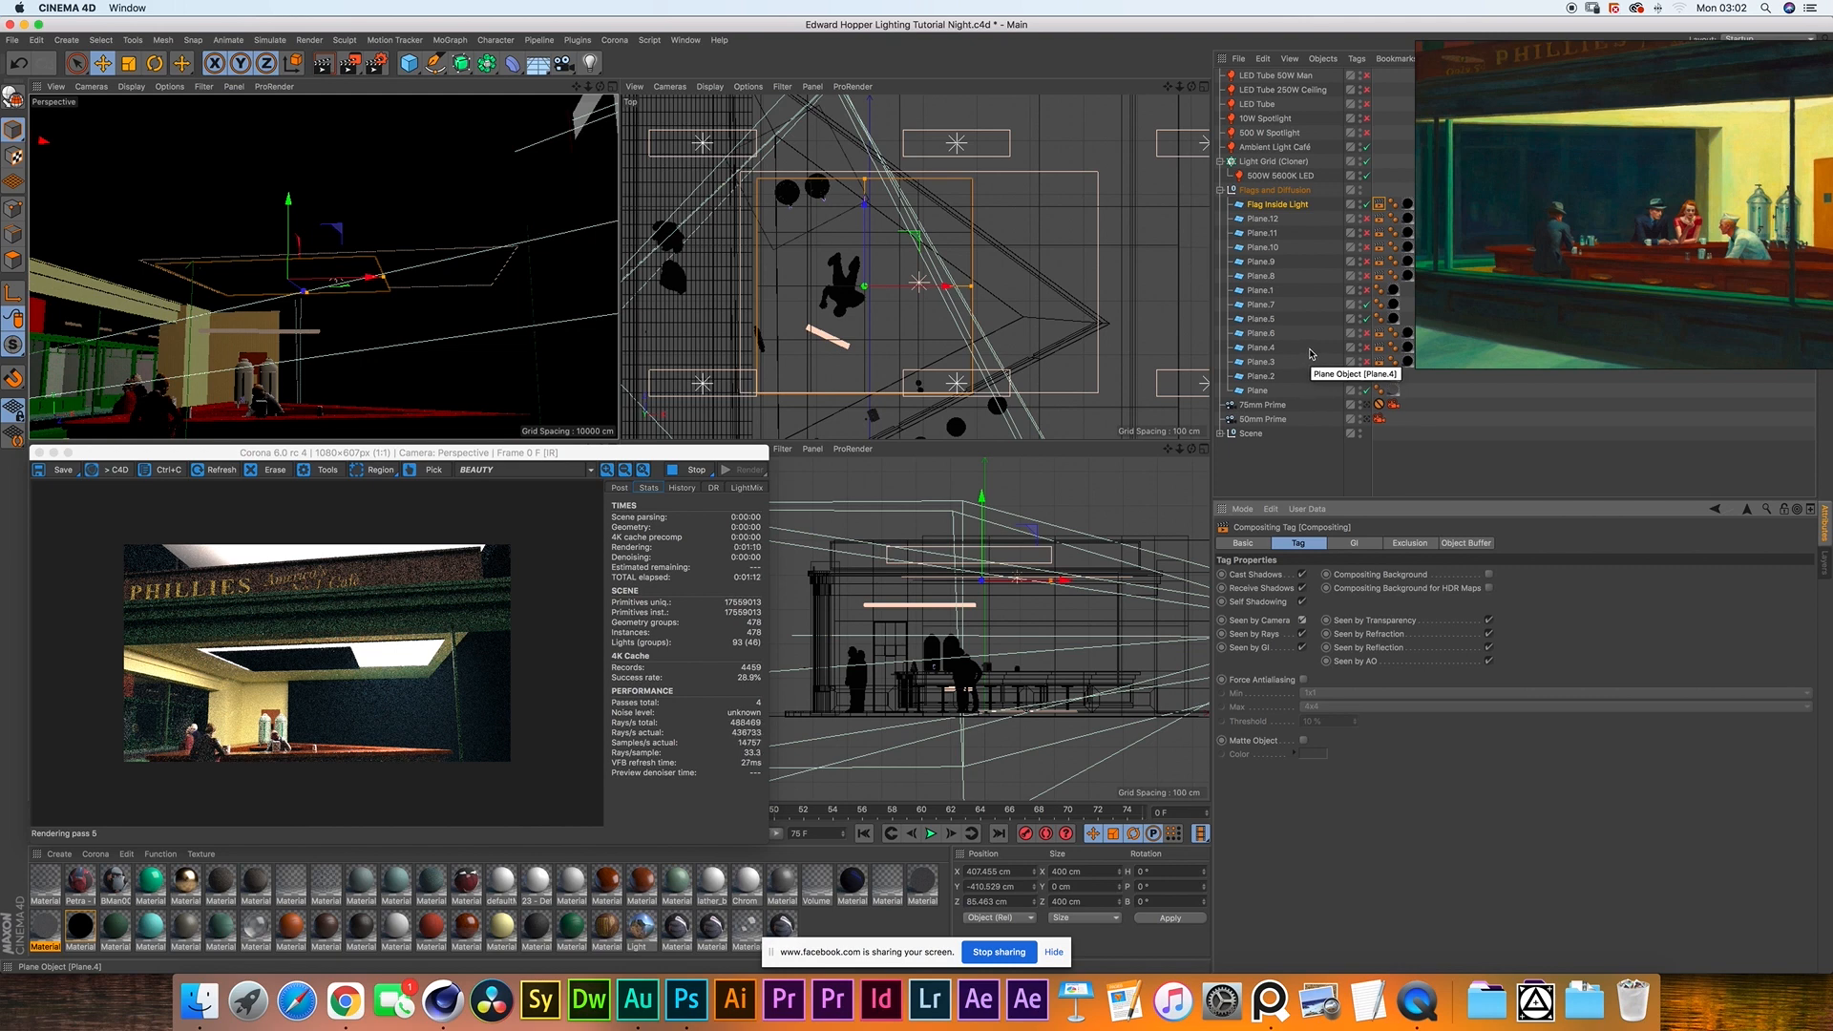
left_click(1367, 405)
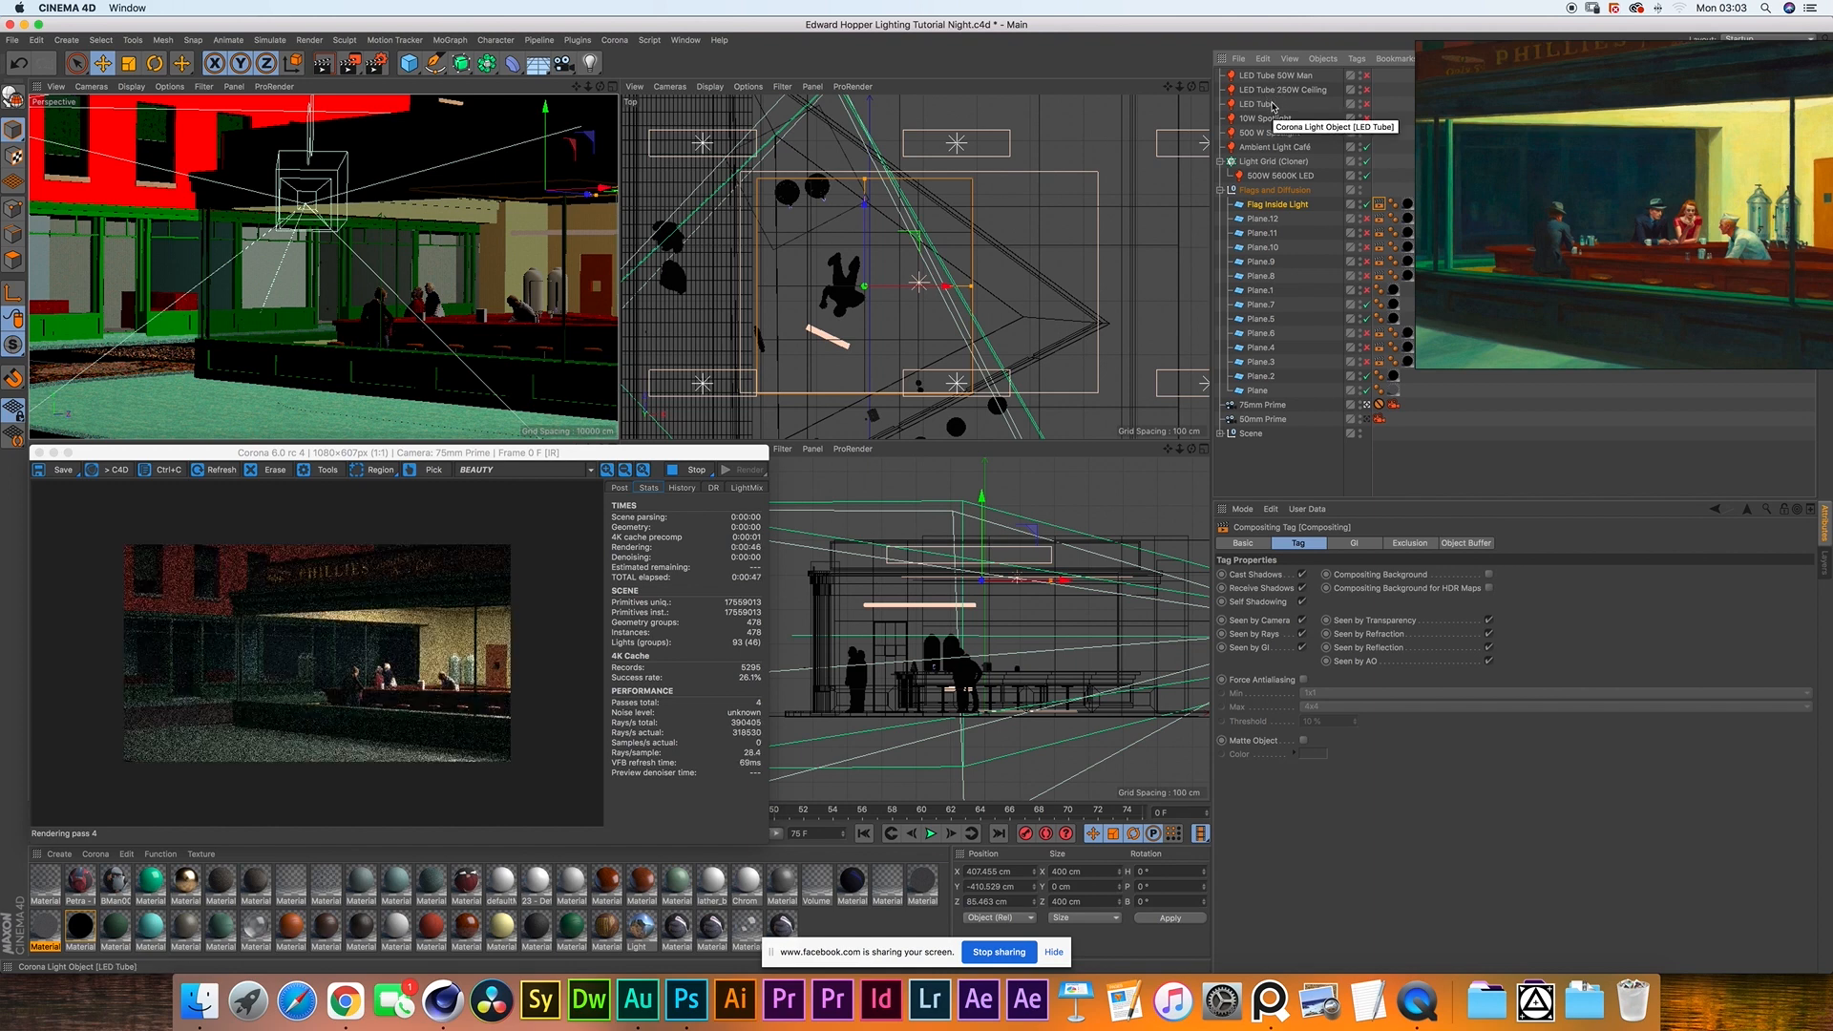
- Locate the LED Tube light beside the counter stools in the top view and enable it
left_click(1270, 105)
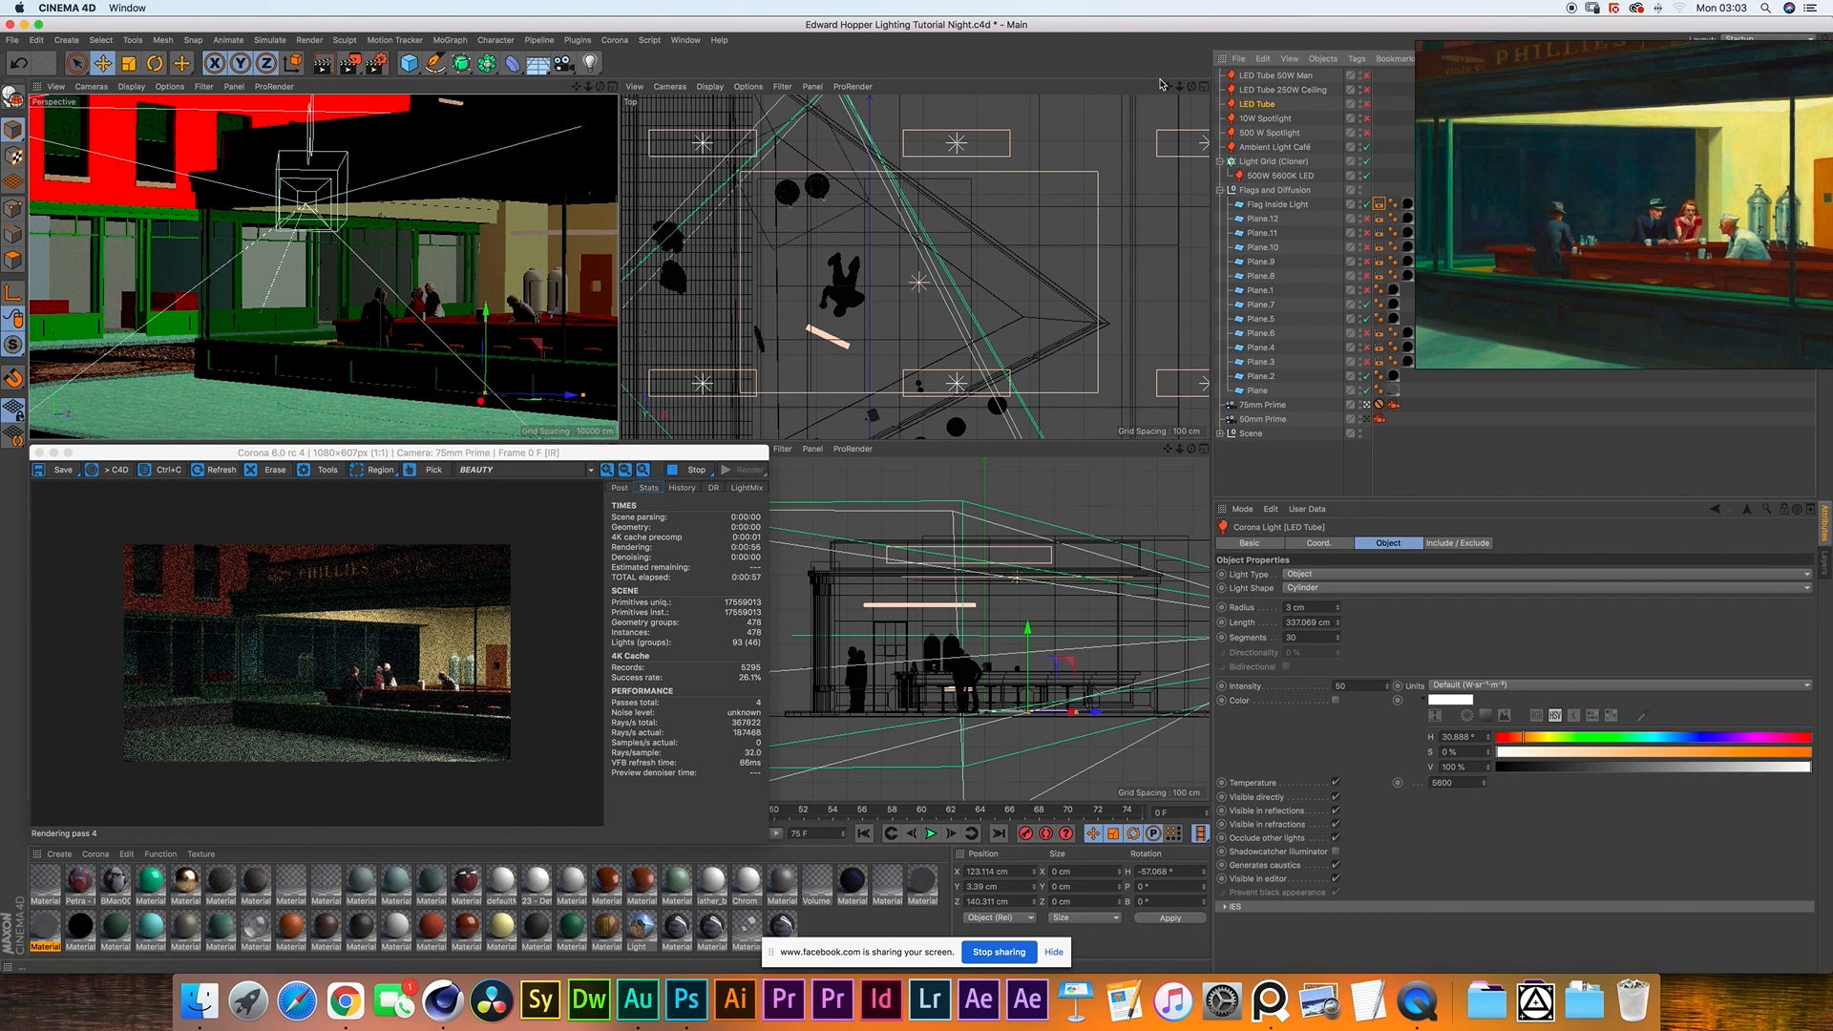
left_click_drag(1168, 86, 1122, 0)
left_click_drag(914, 267, 922, 234)
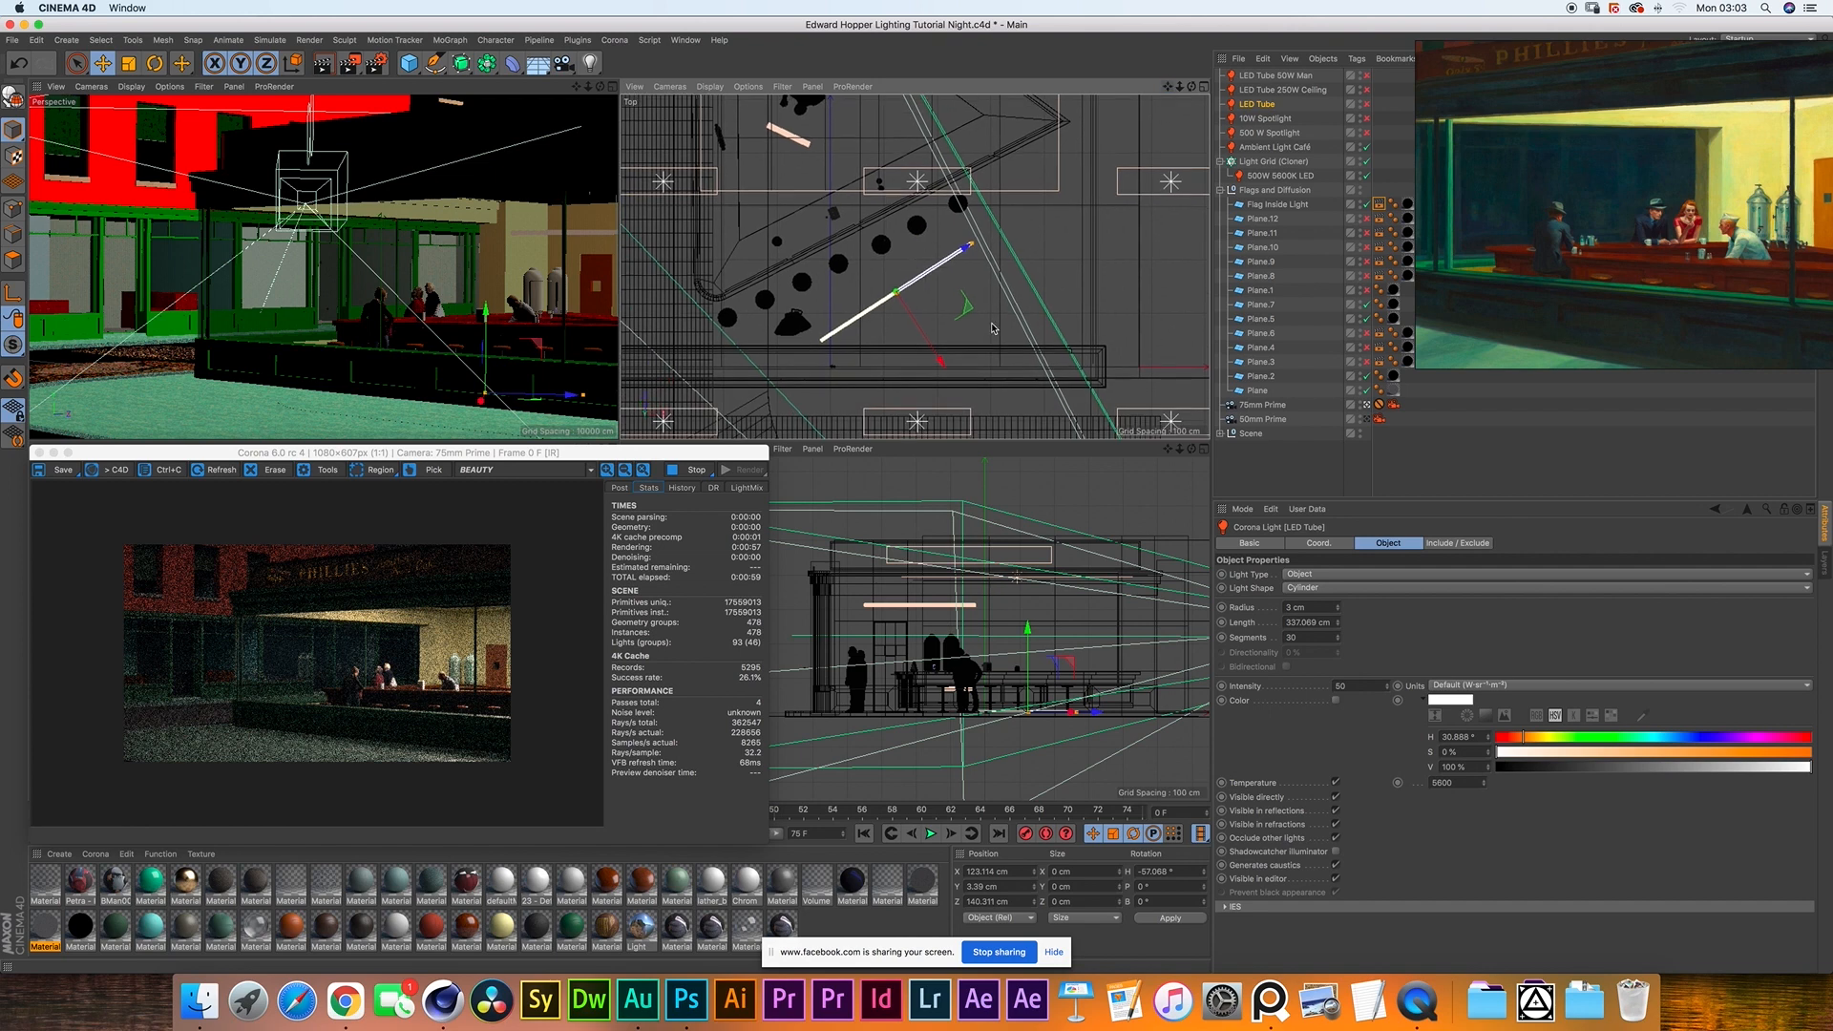
scroll(969, 246, "up", 8)
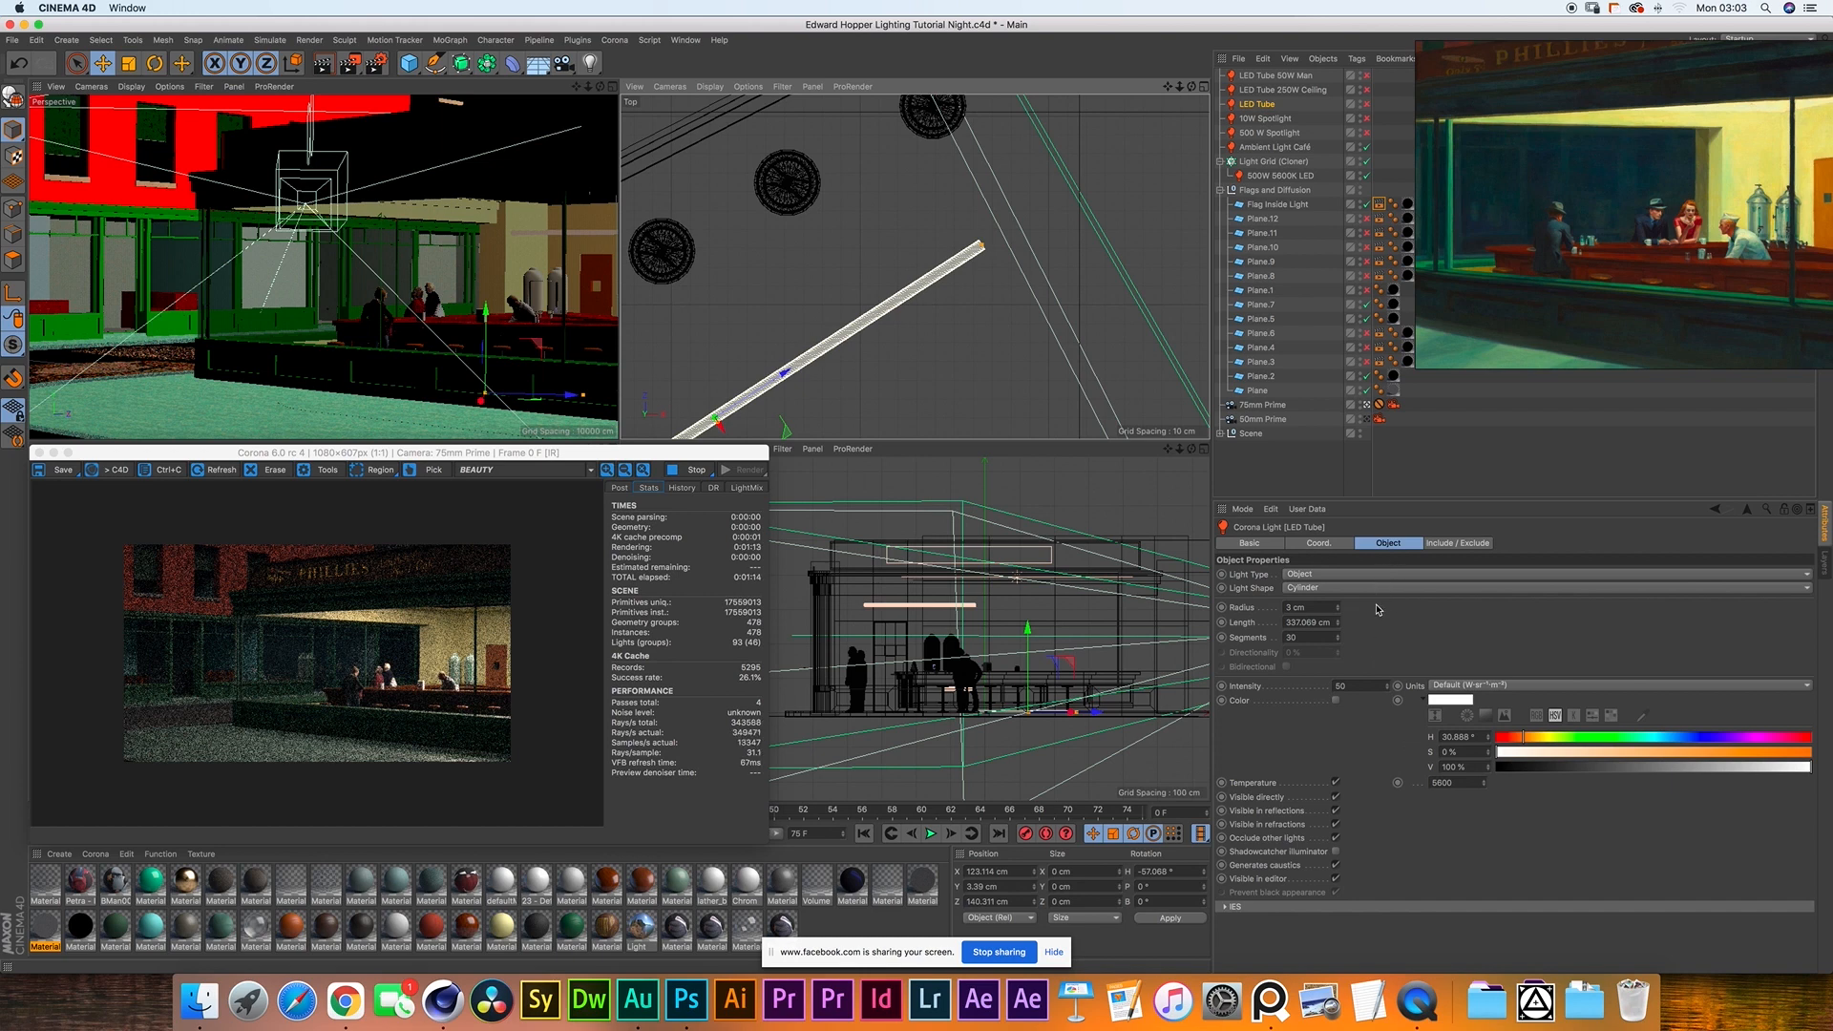
left_click(1367, 105)
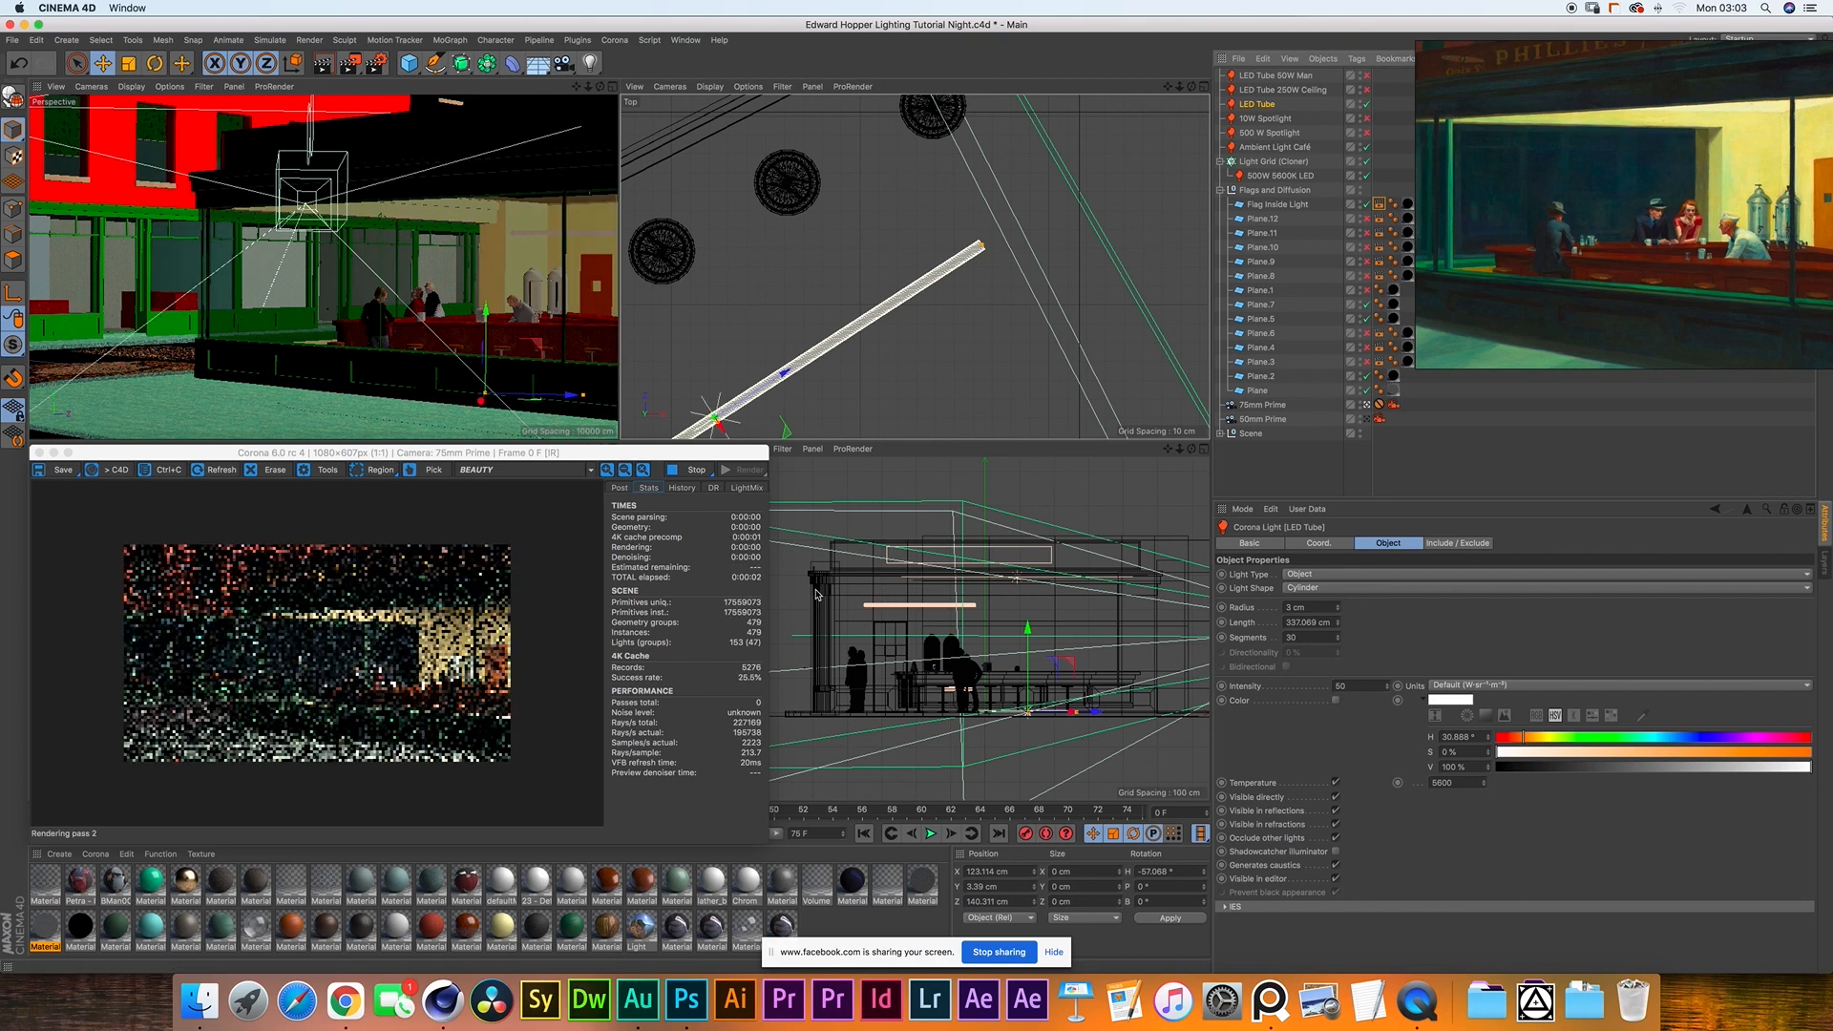
- Examine the LED Tube on the café floor up close from outside the 75mm Prime camera
left_click(1367, 404)
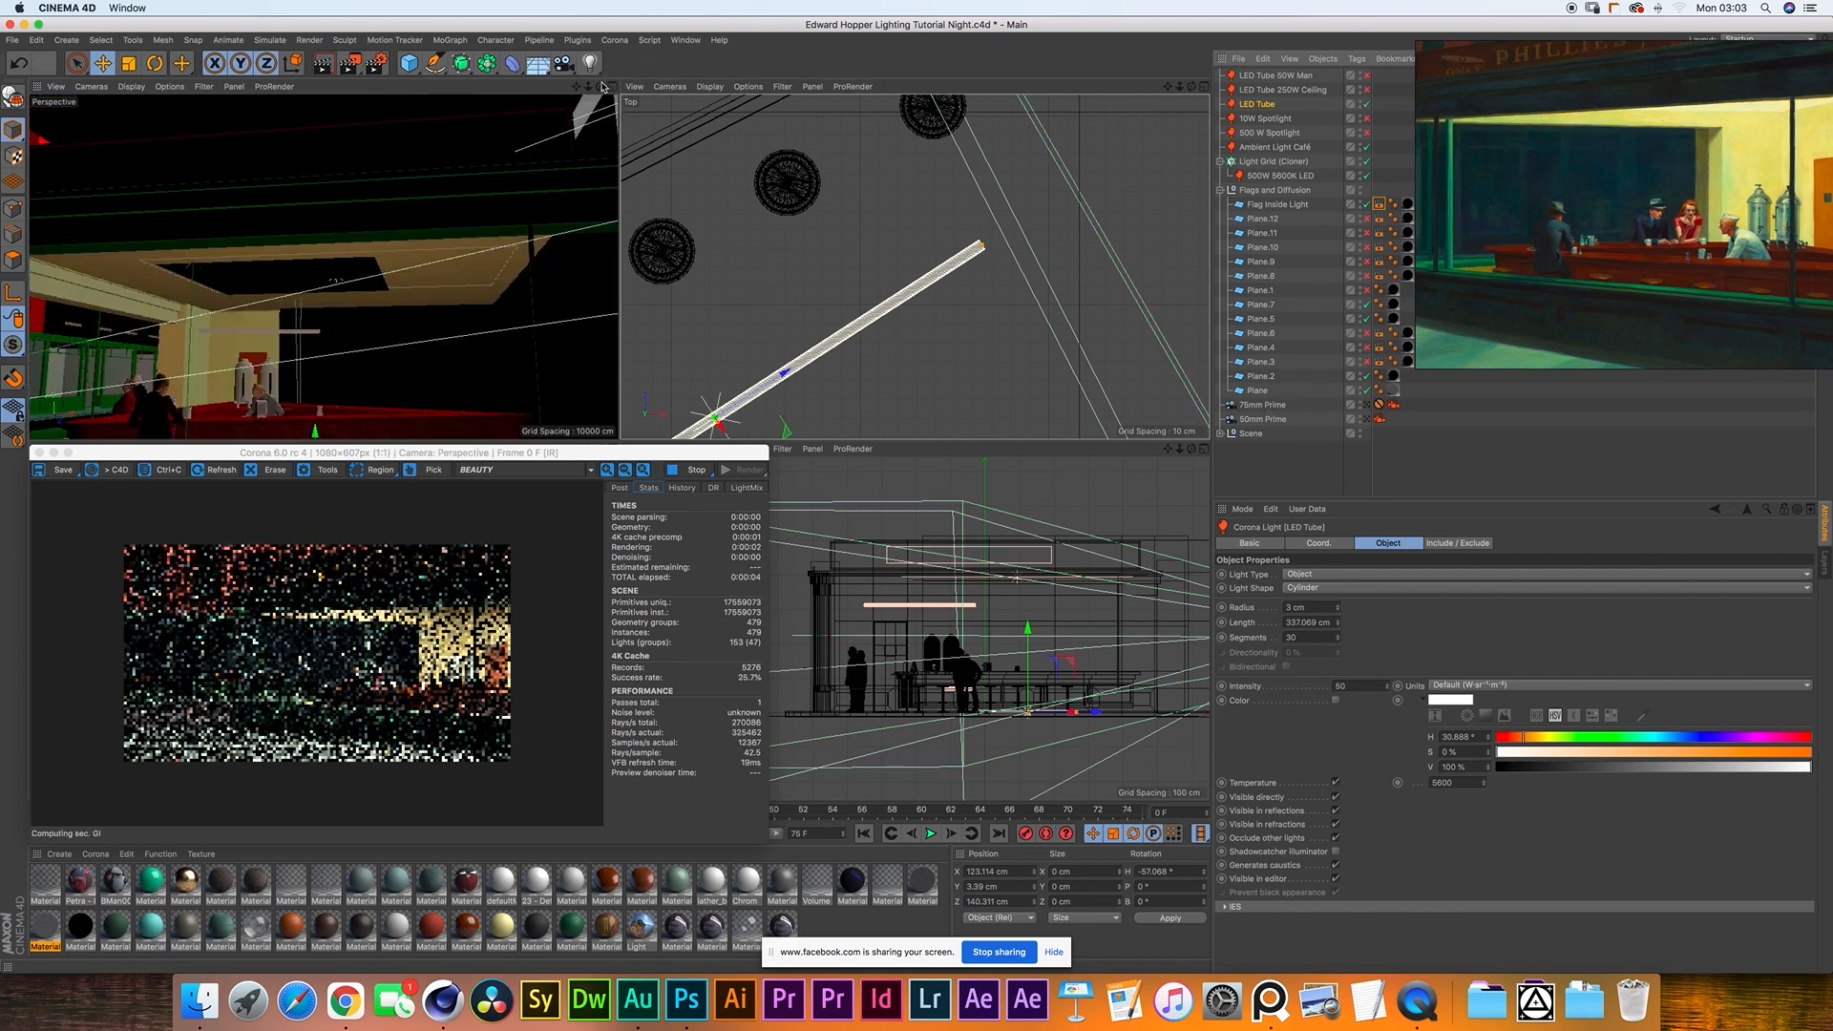
left_click_drag(600, 87, 371, 387)
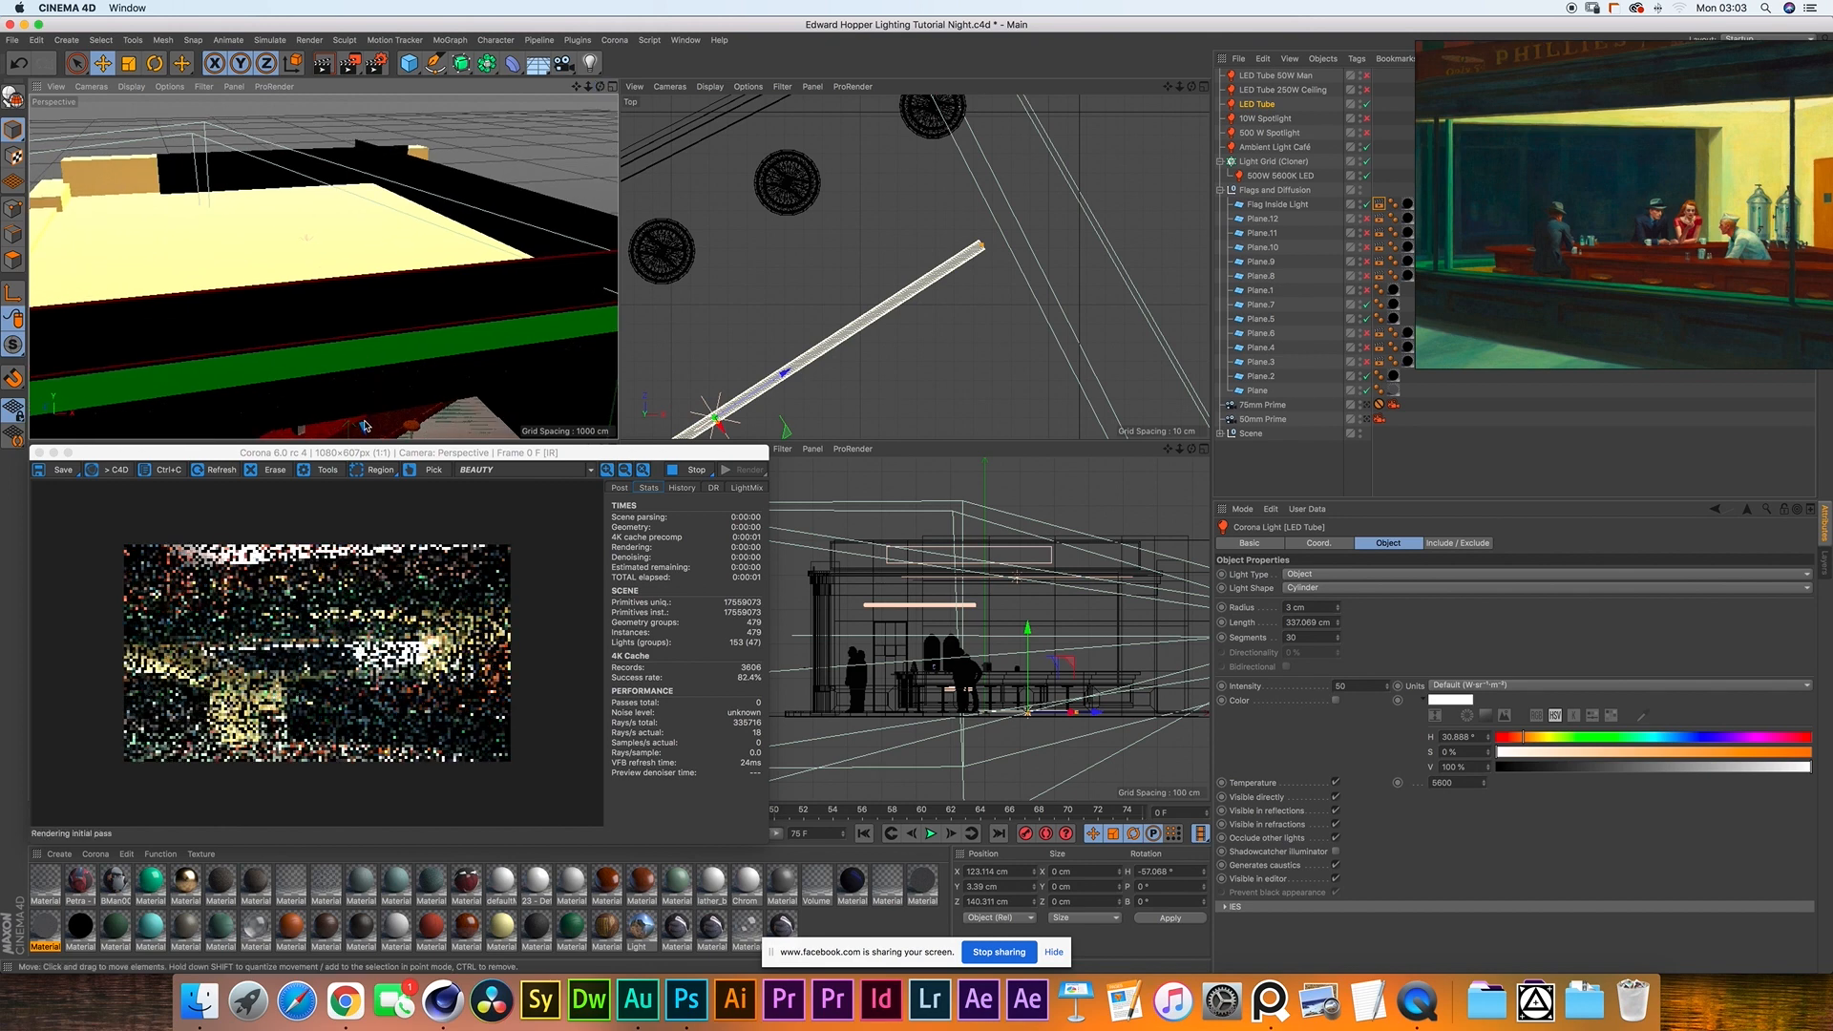
key("o")
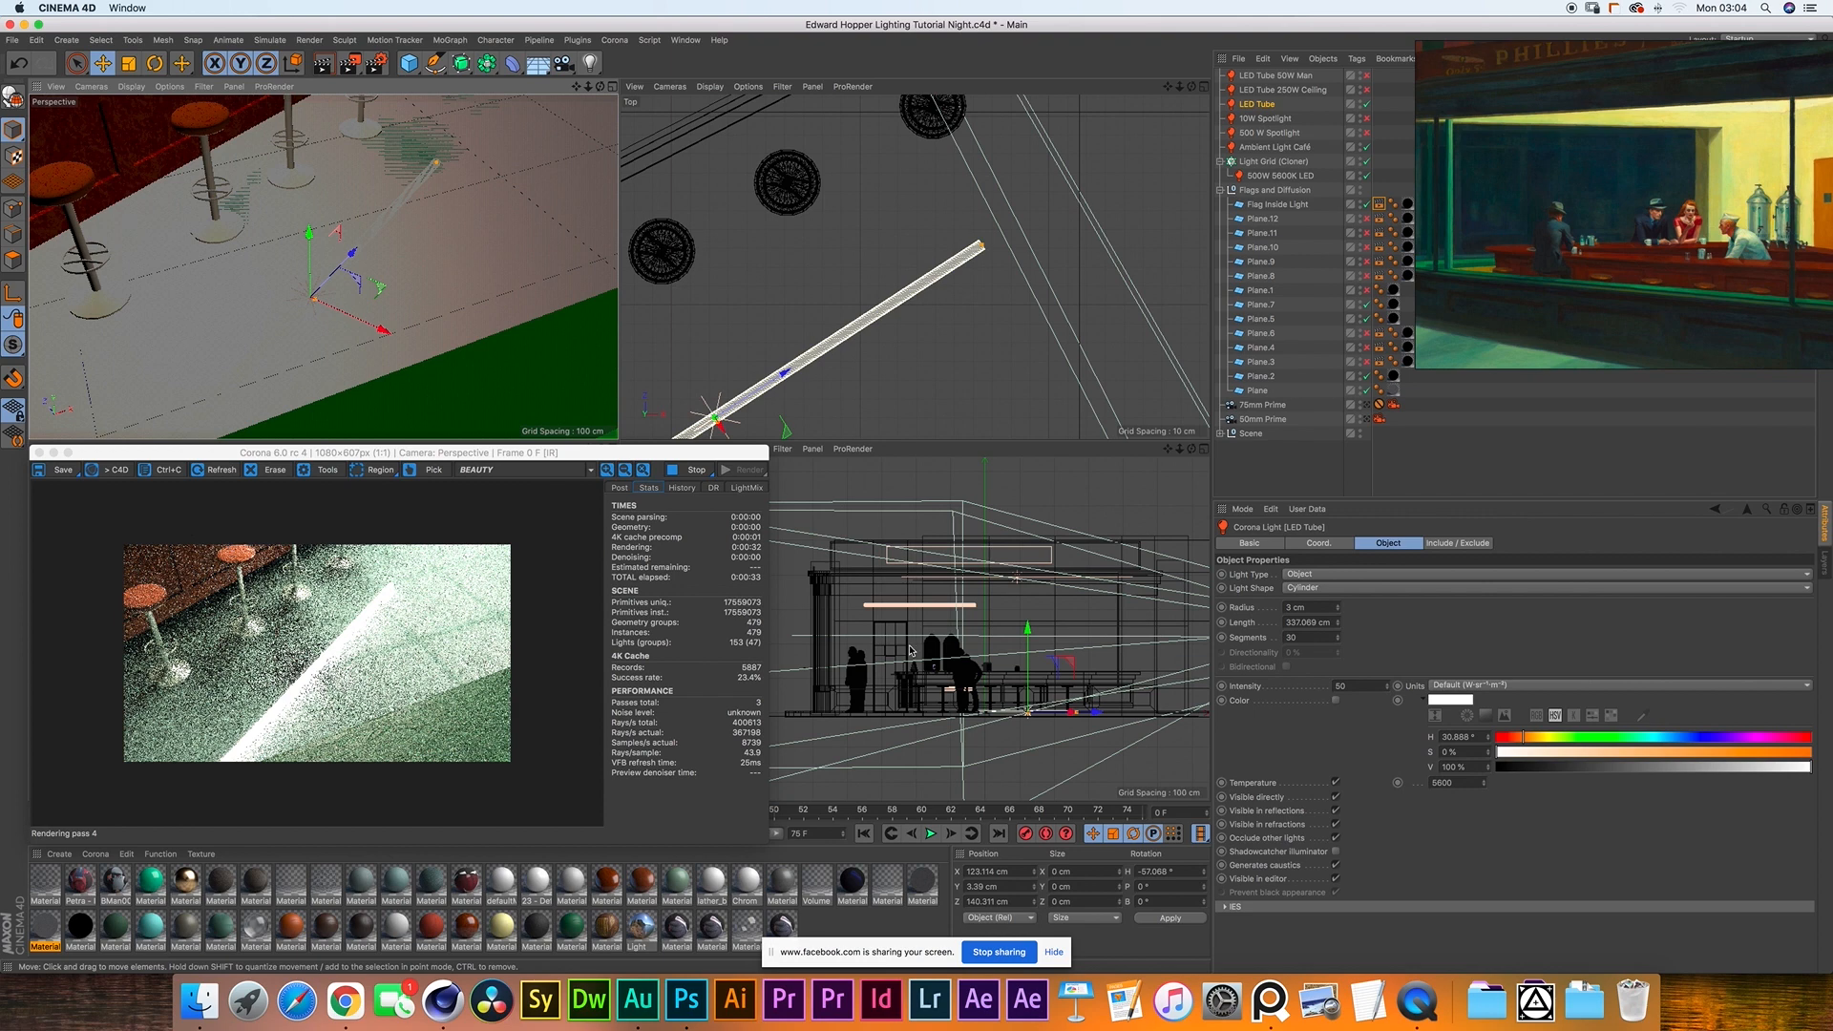
- Back in the 75mm Prime view, enable the LED Tube 50W Man light and examine its placement behind the counter
left_click(1366, 405)
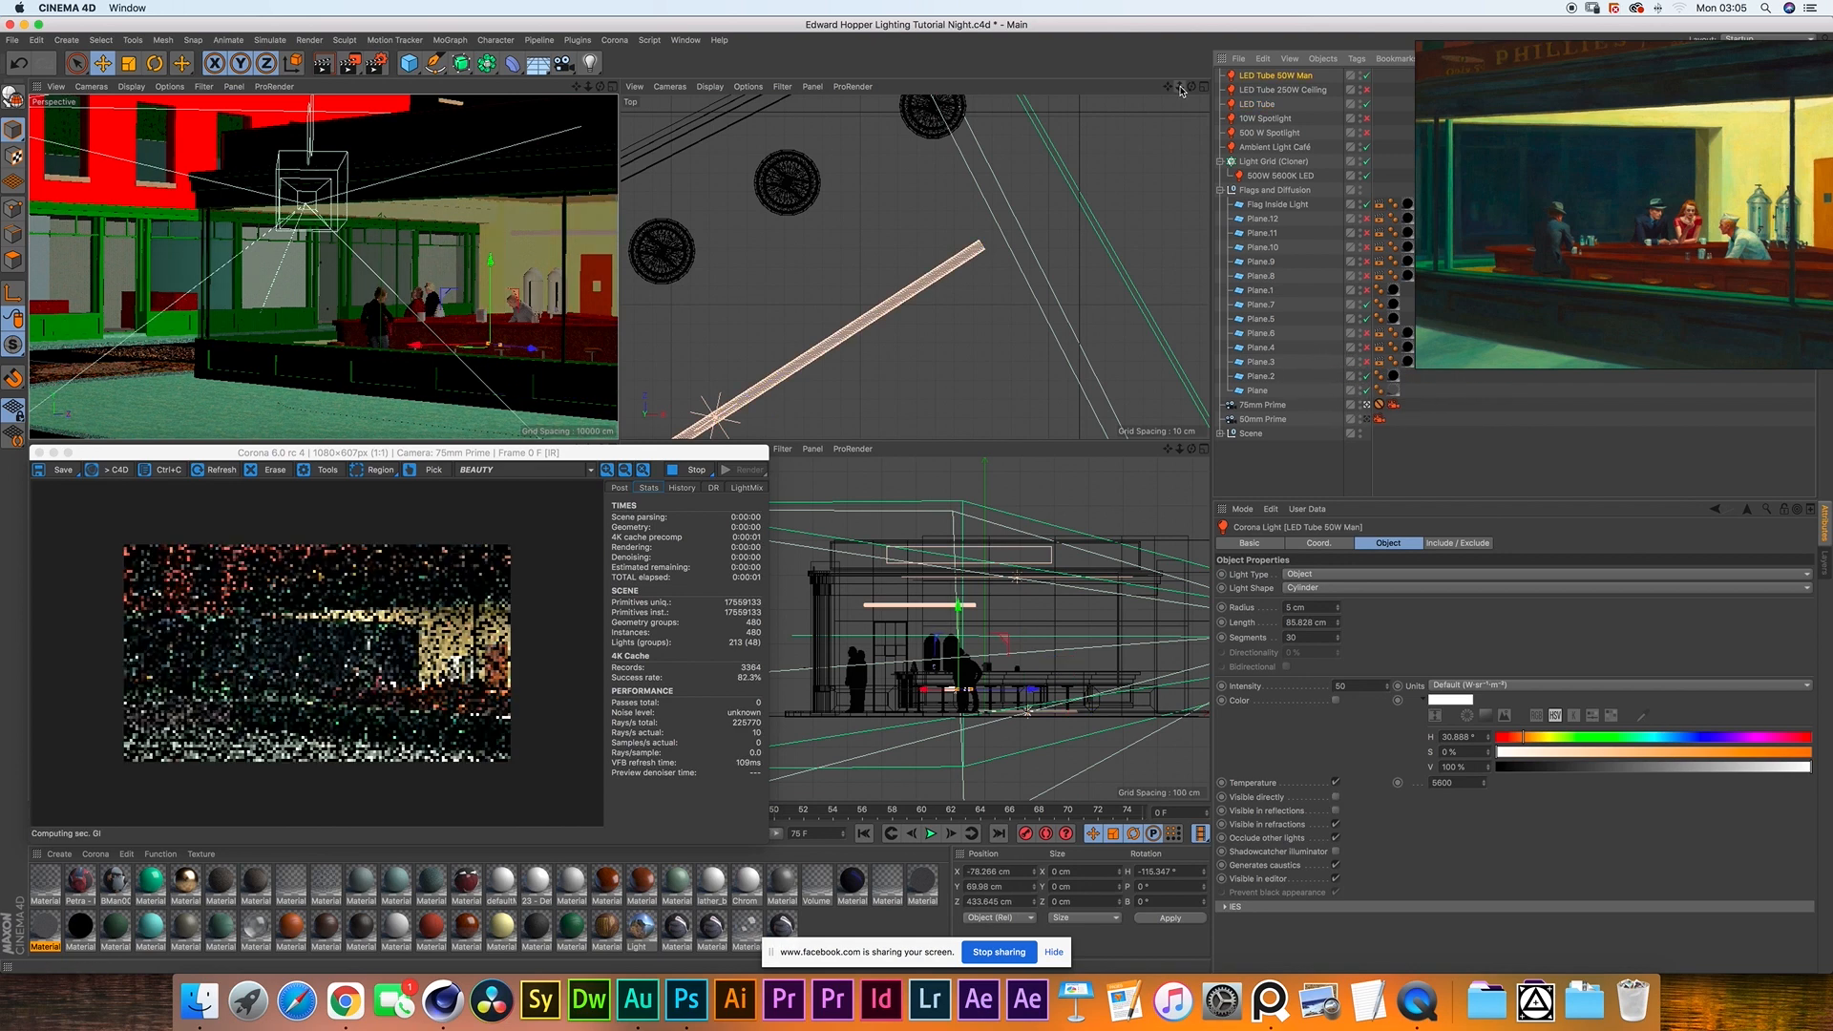
left_click_drag(1180, 87, 1240, 137)
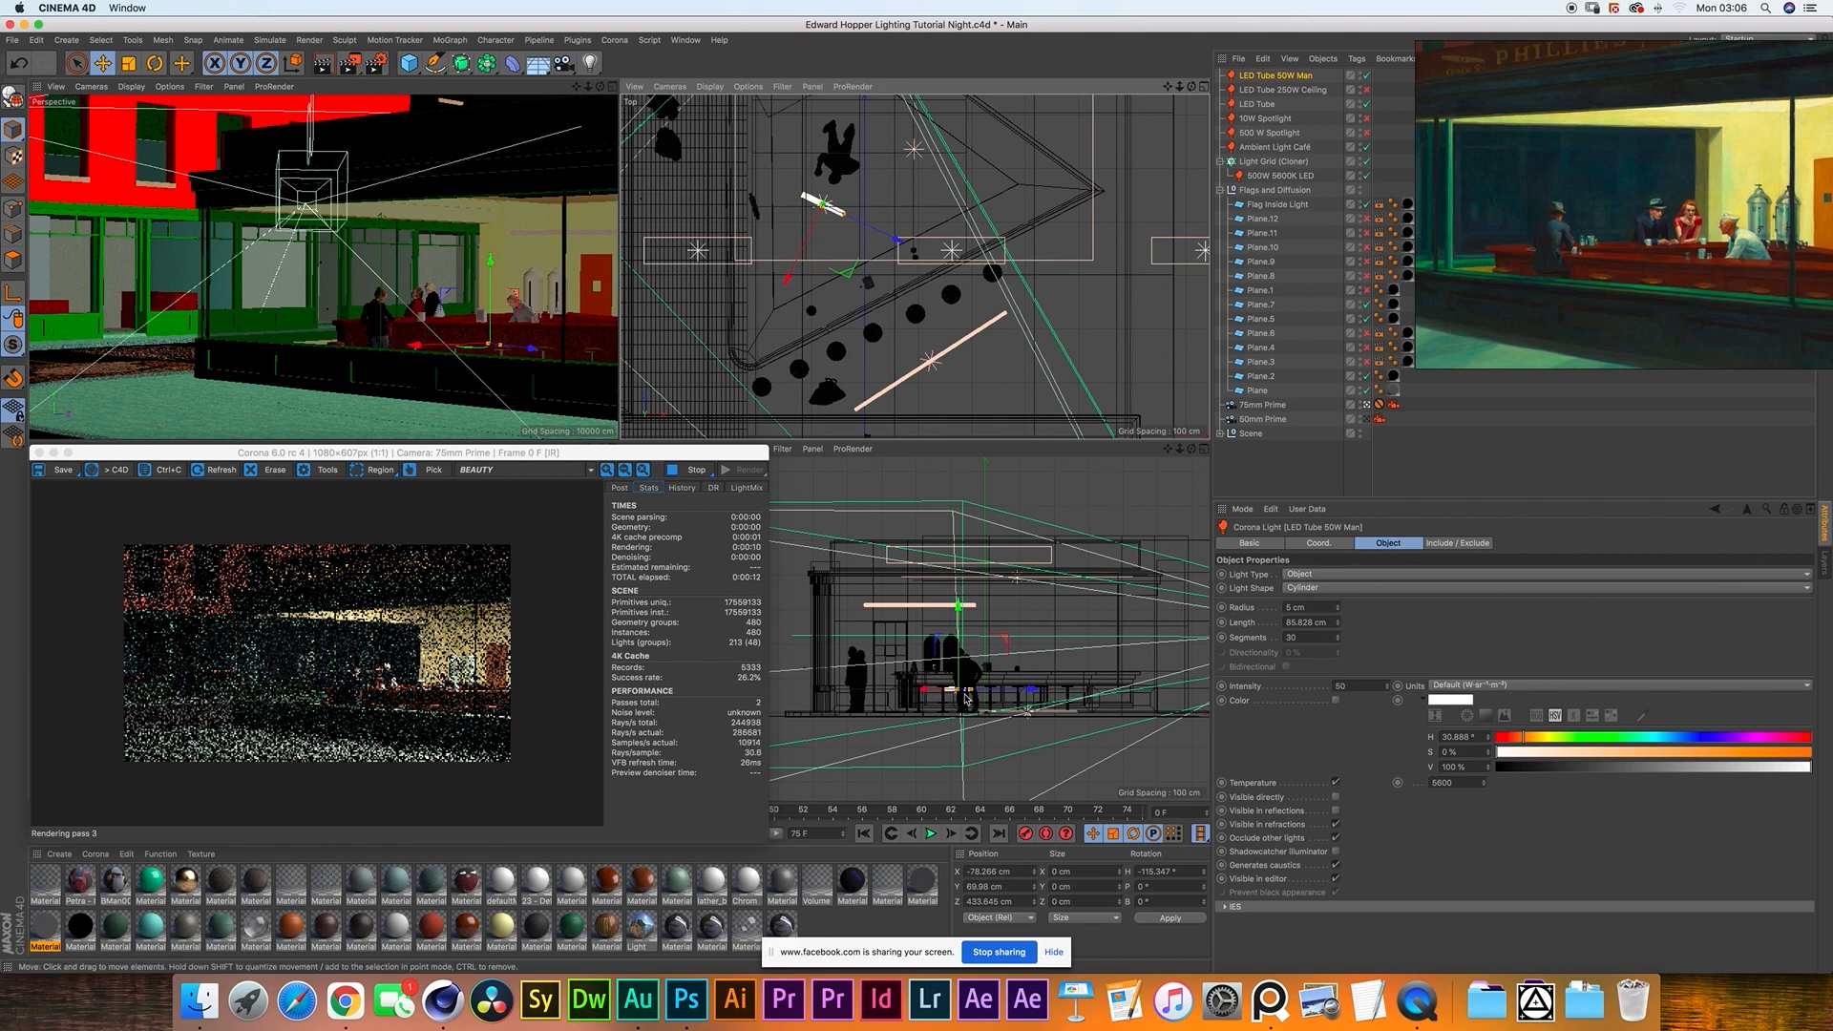
scroll(955, 697, "up", 5)
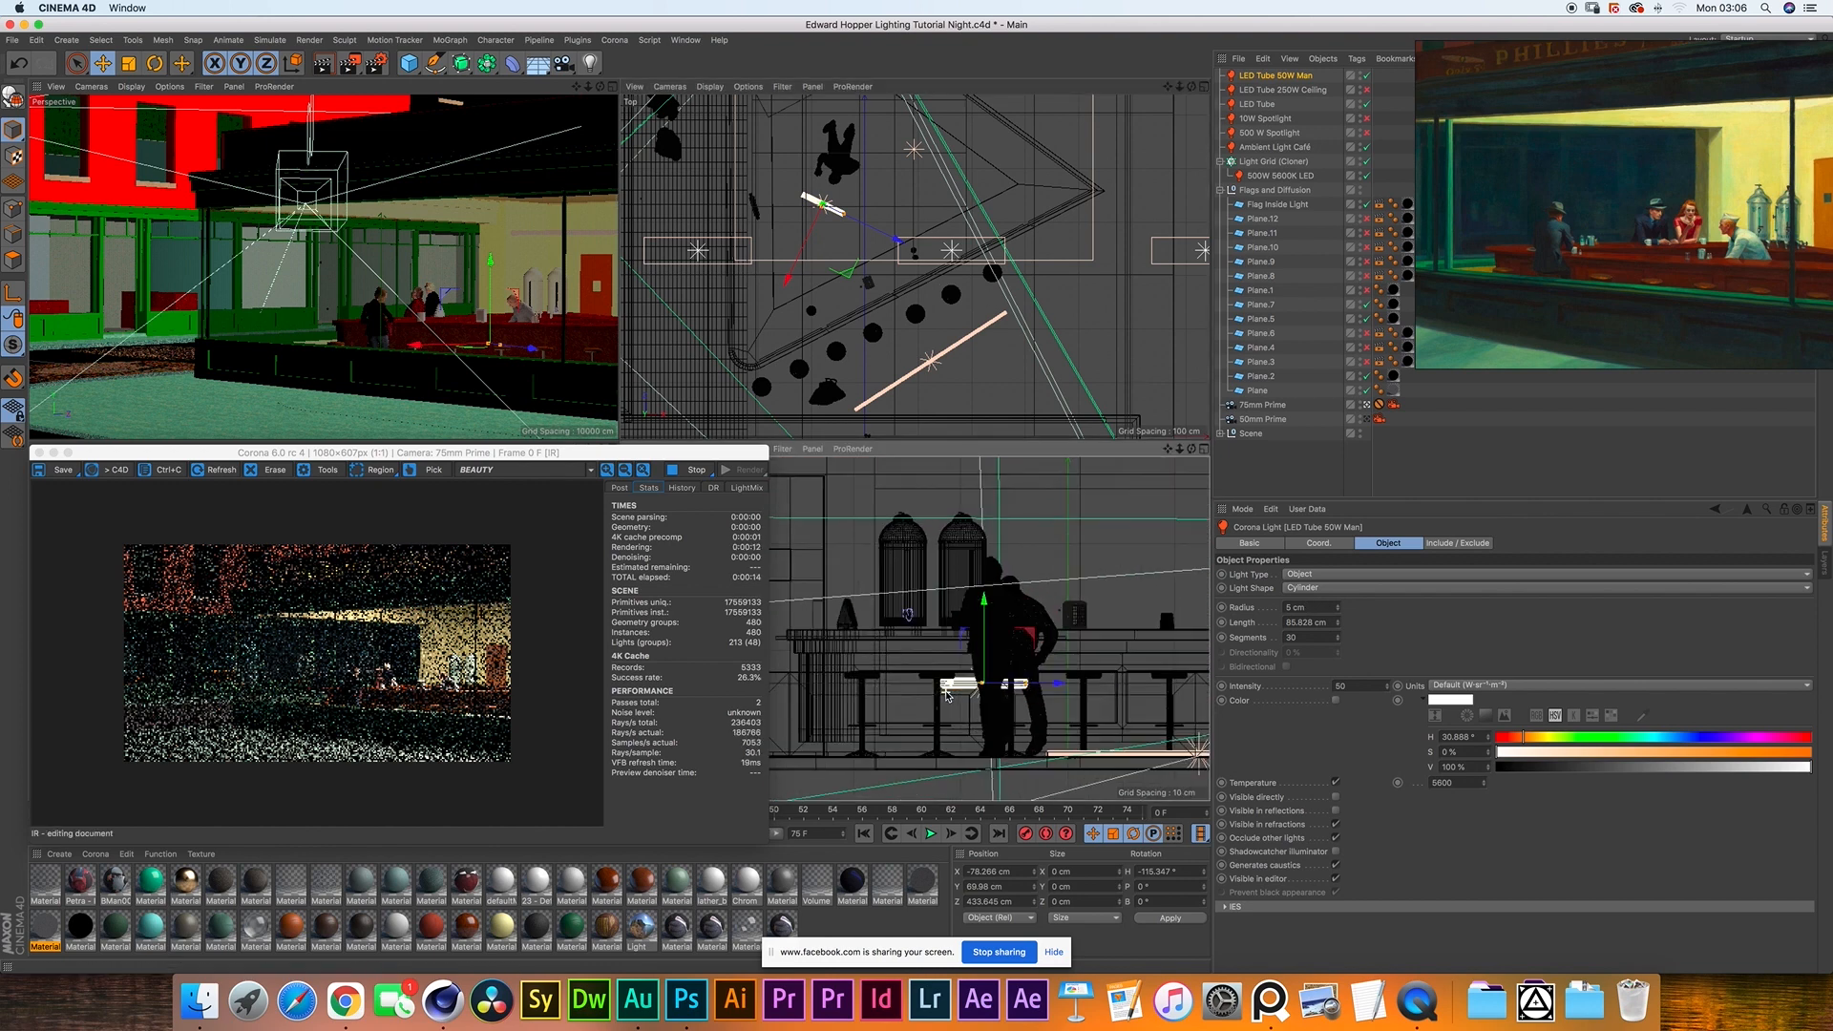
scroll(1000, 674, "up", 2)
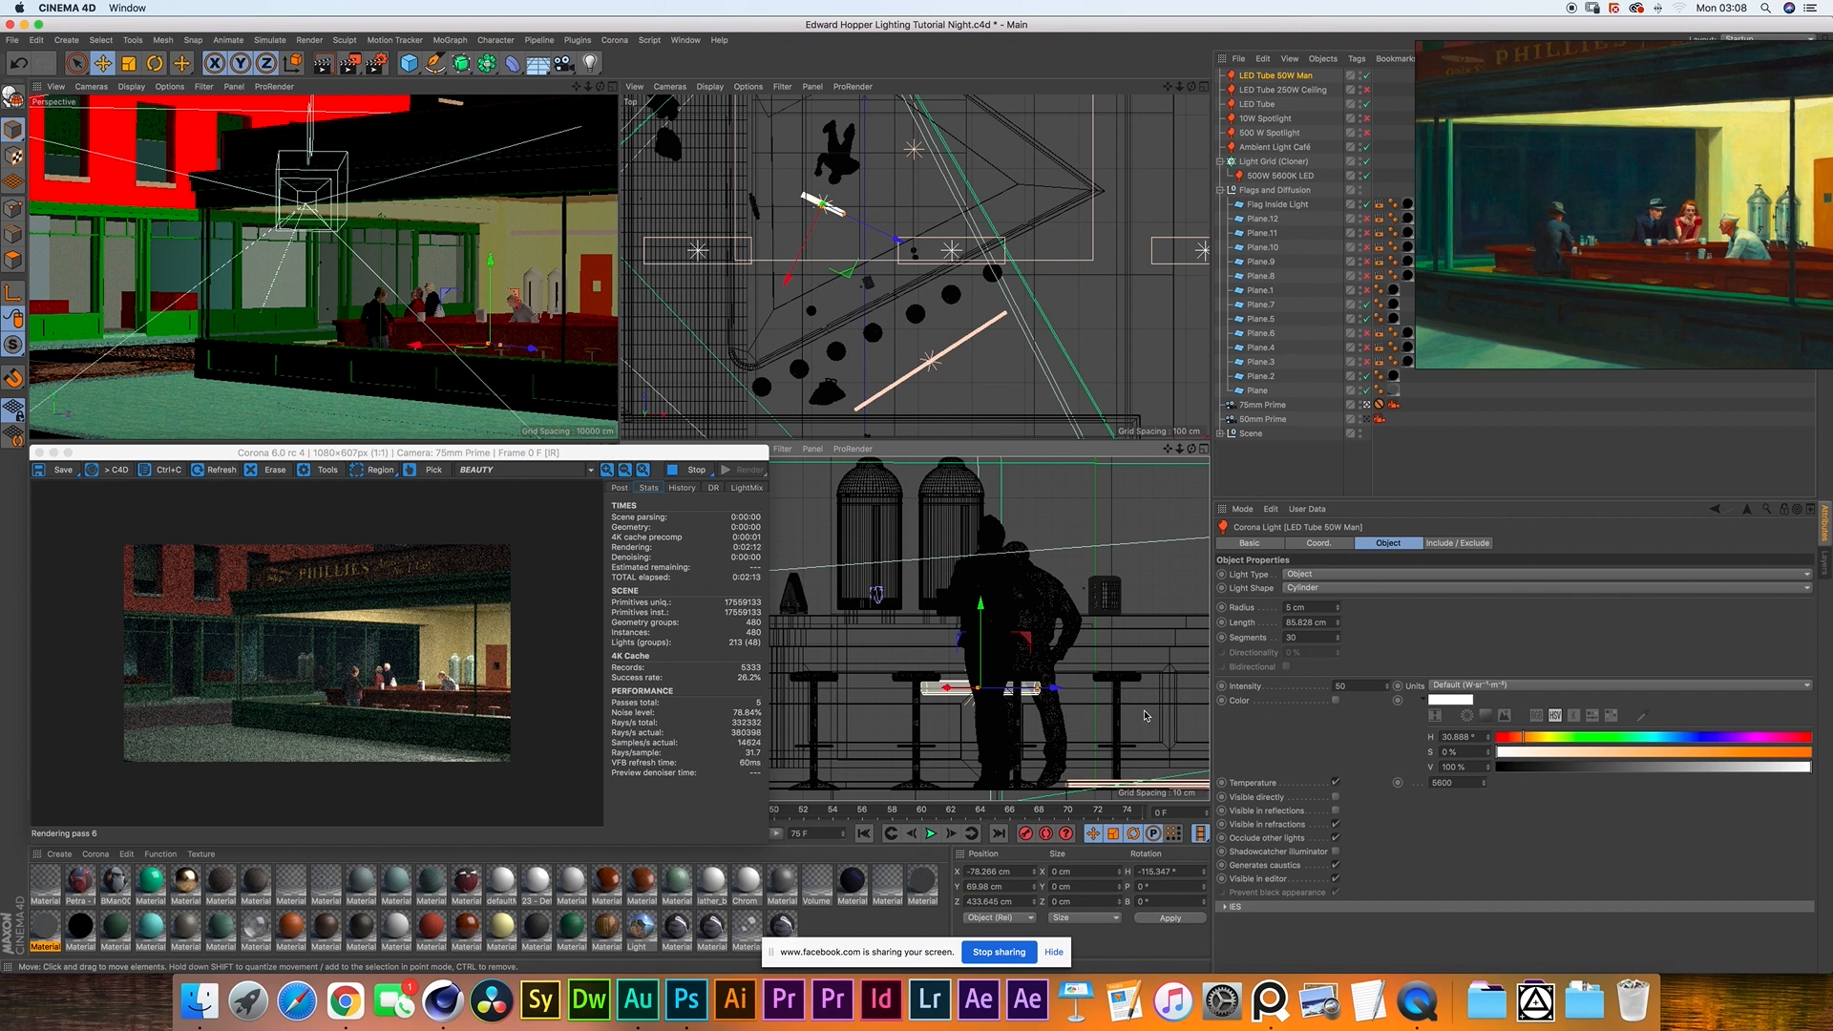
- Rename the ceiling LED tube light to LED Tube 150W Ceiling and enable it, checking its position in the café
left_click(1306, 91)
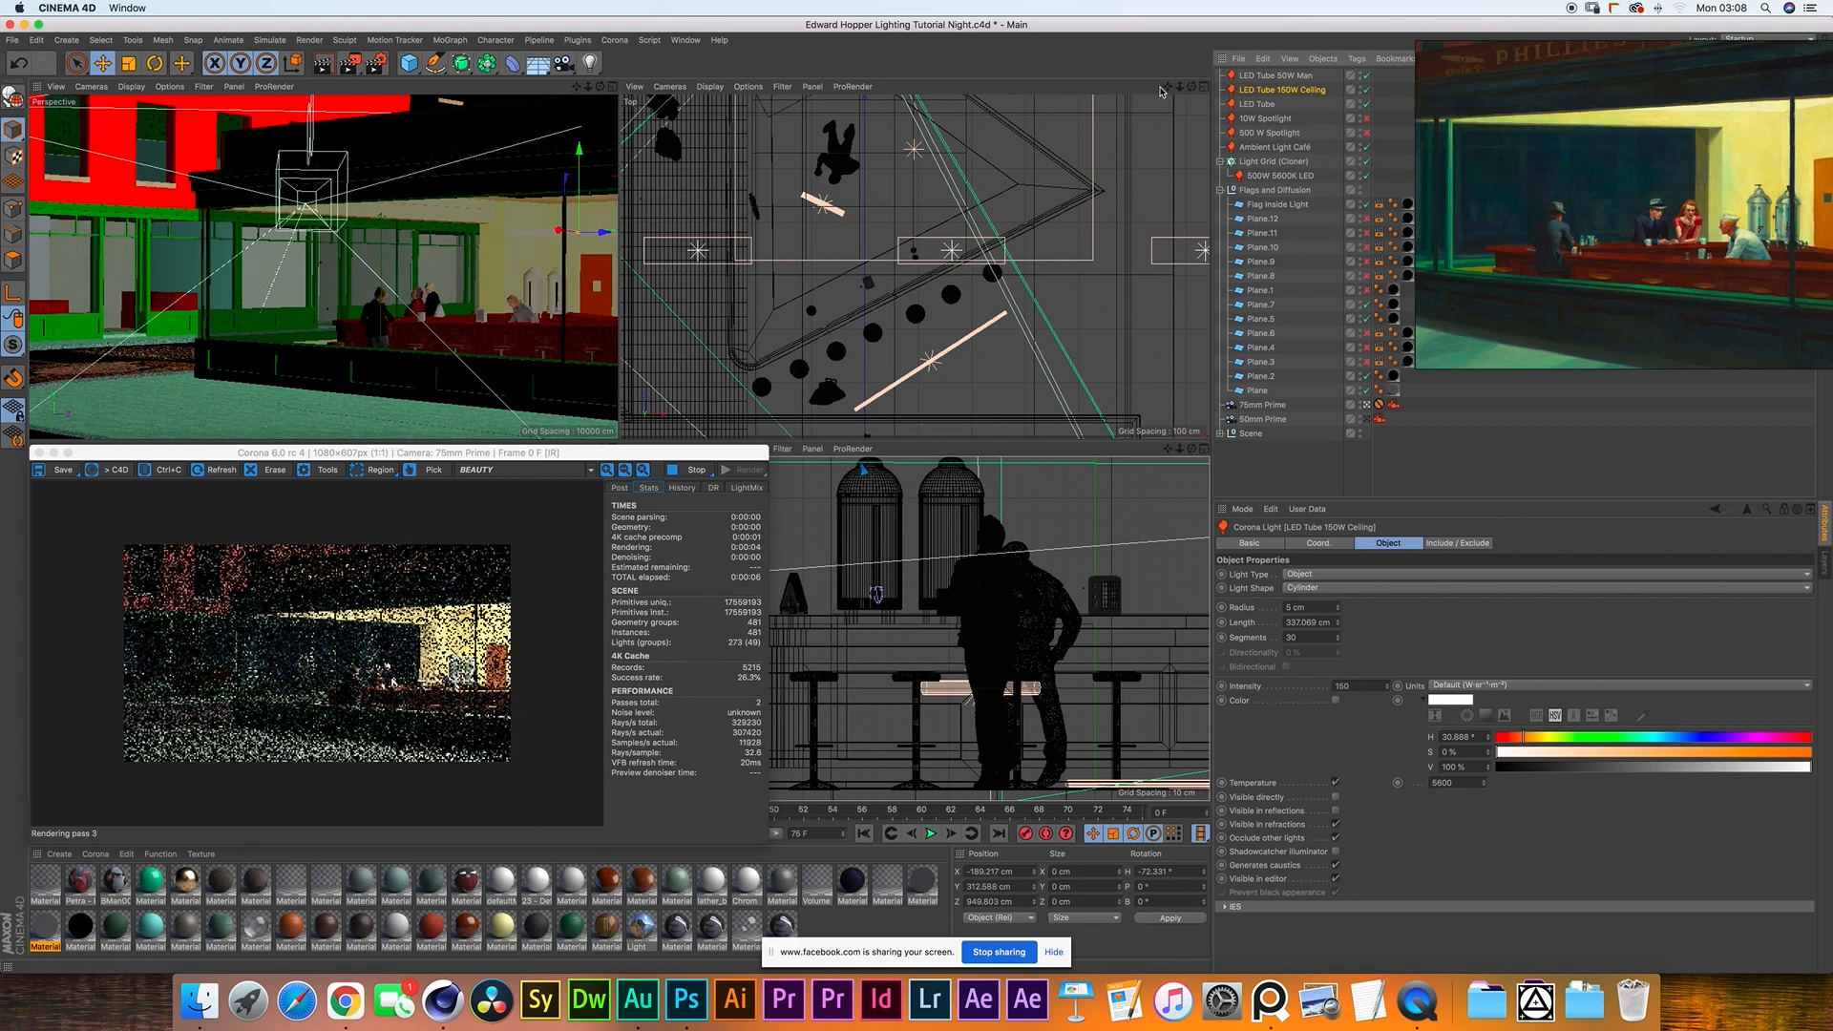
left_click_drag(1165, 88, 1346, 351)
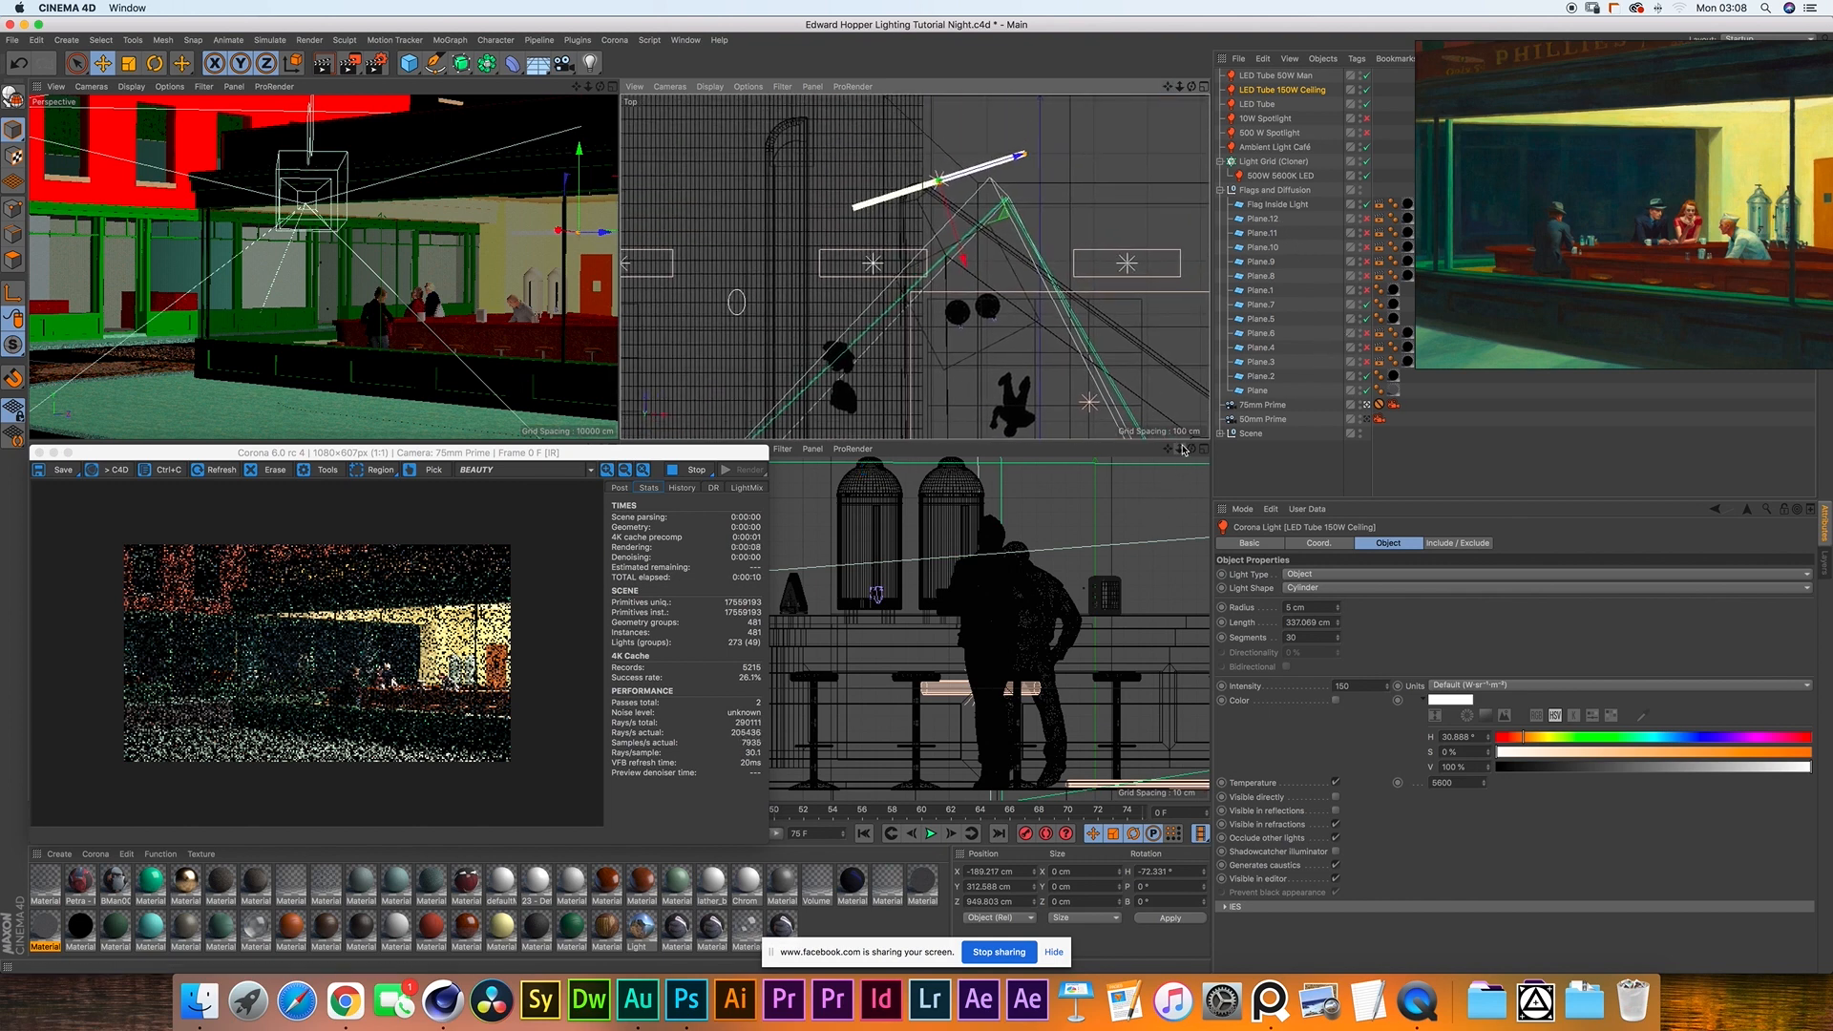
left_click_drag(1184, 449, 909, 548)
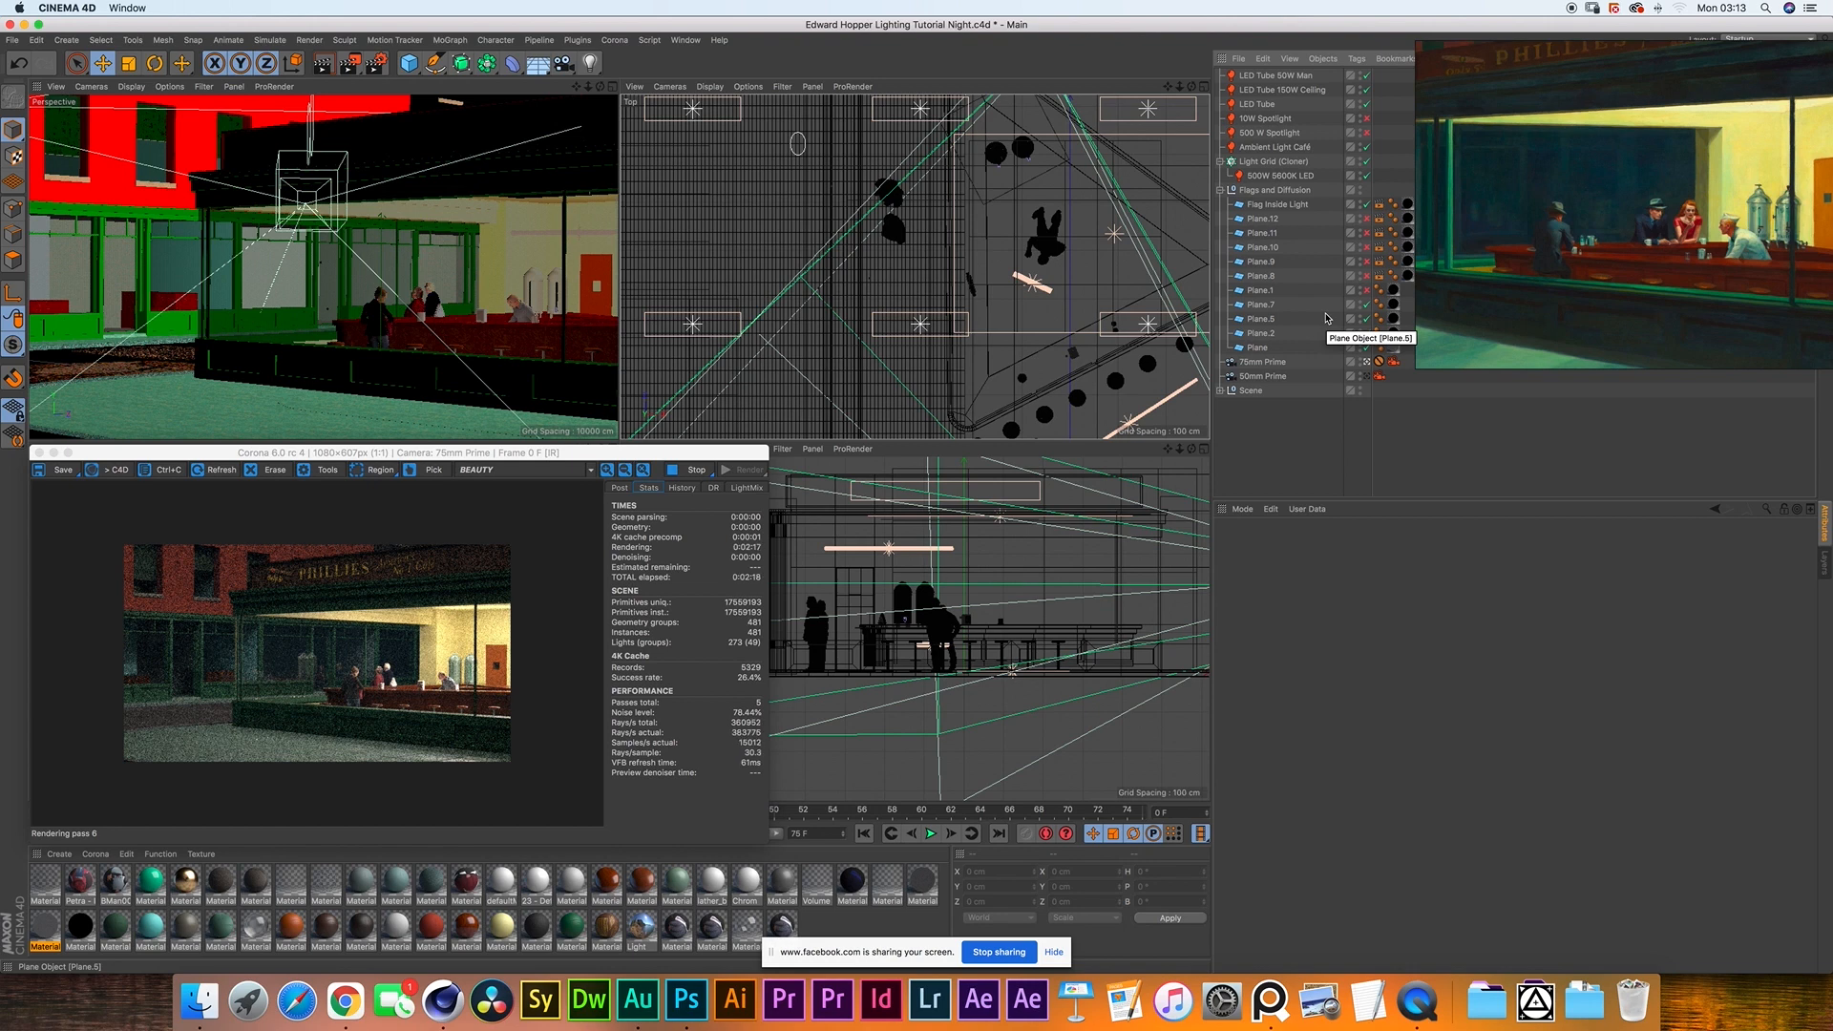
- Review the full reference painting, then enable the 500 W Spotlight while viewing the café from outside the 75mm Prime camera
scroll(1565, 270, "down", 5)
scroll(1566, 270, "up", 5)
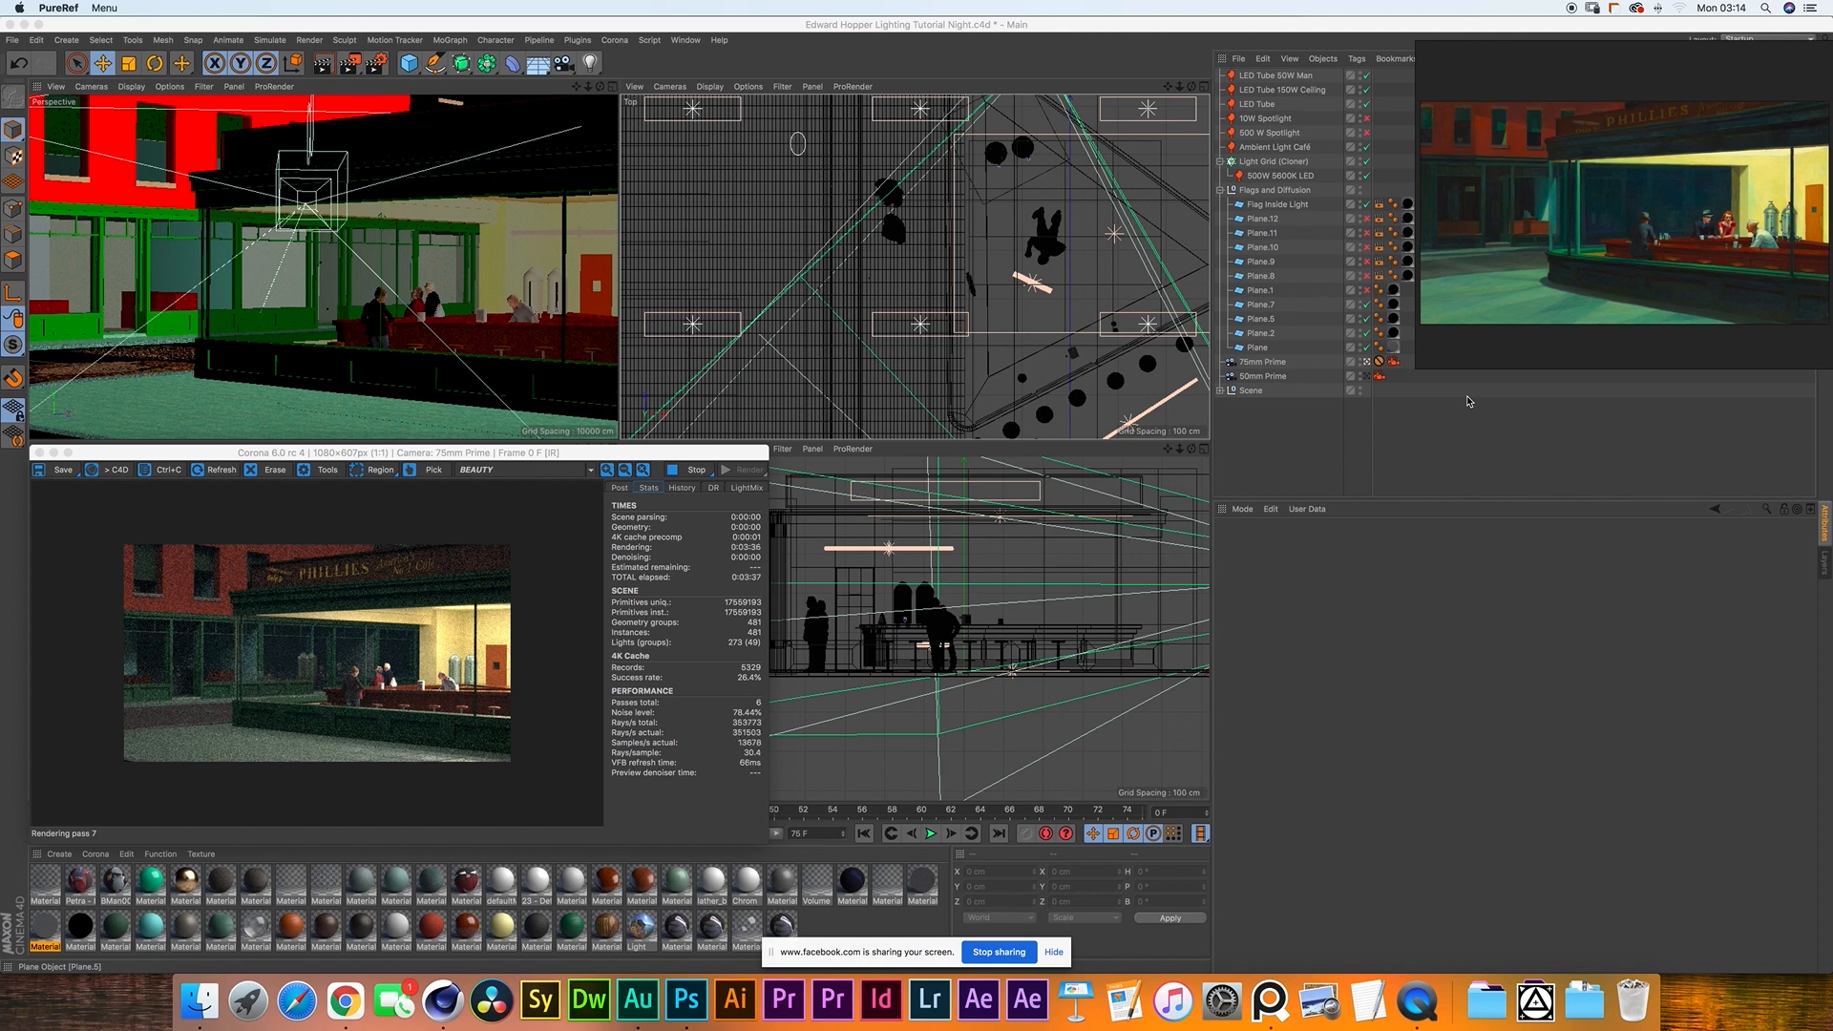
left_click(1367, 364)
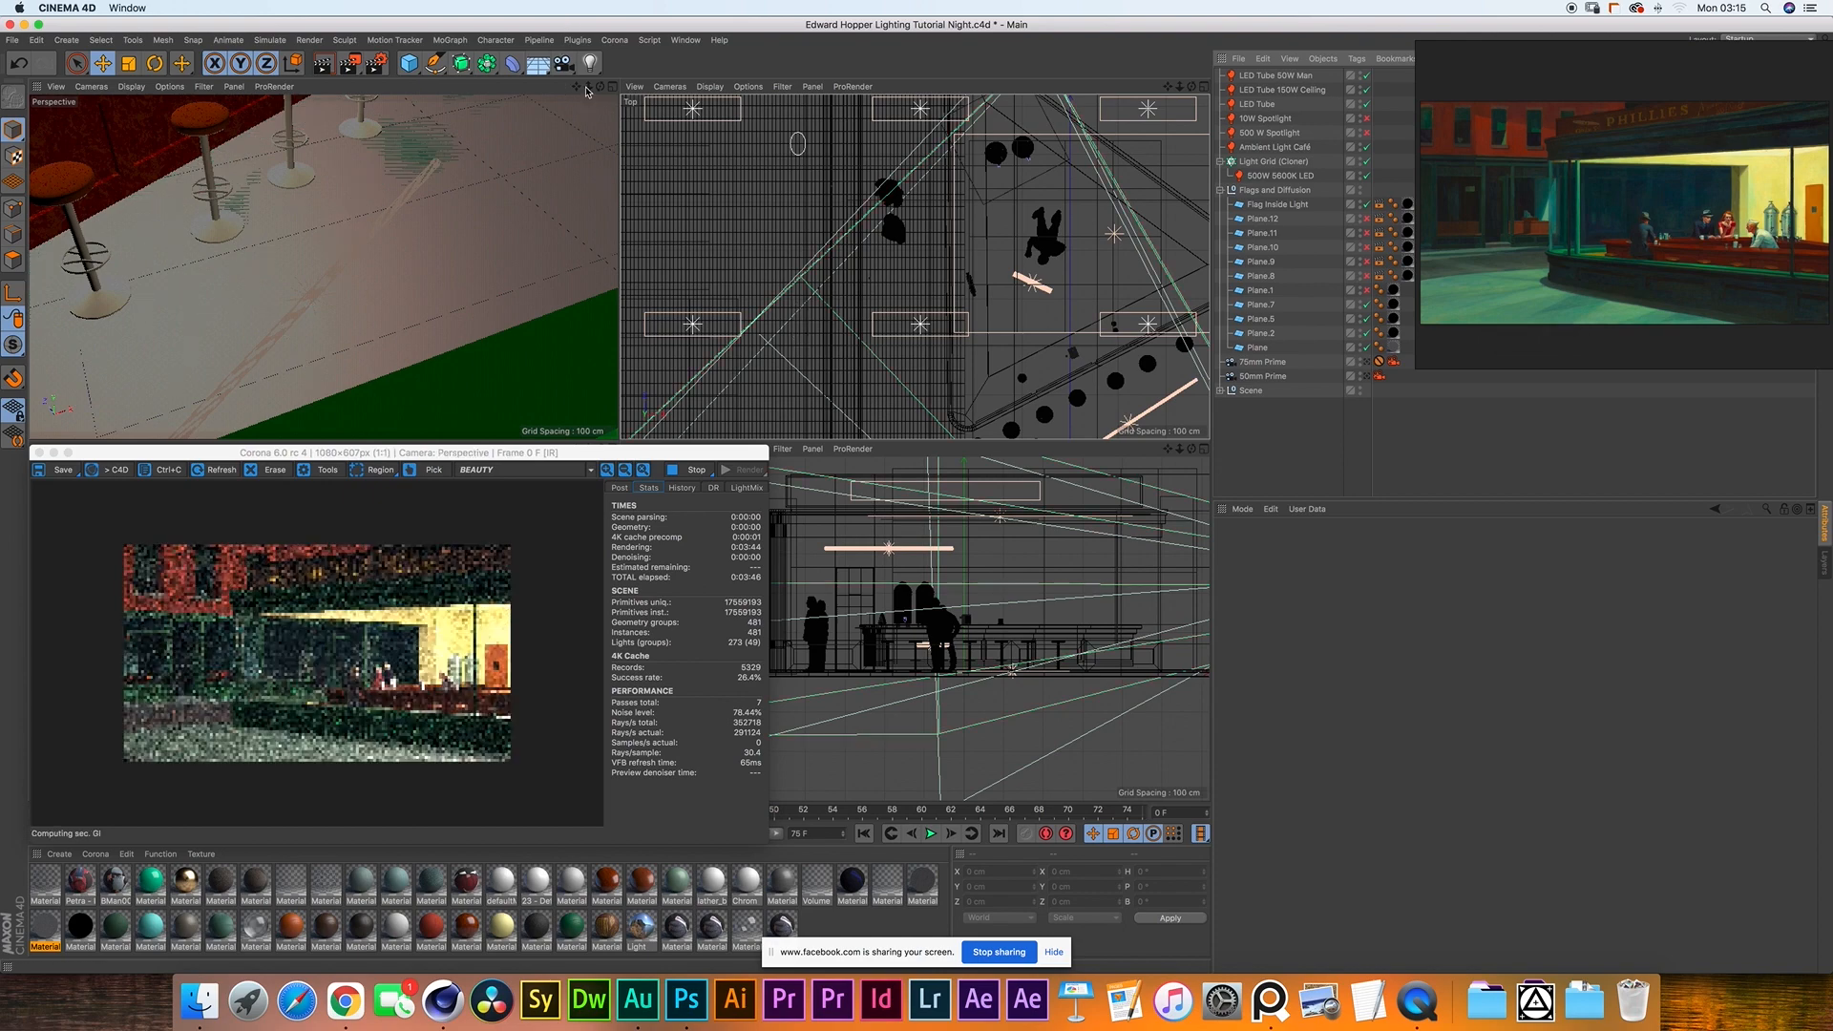
left_click_drag(587, 91, 606, 76)
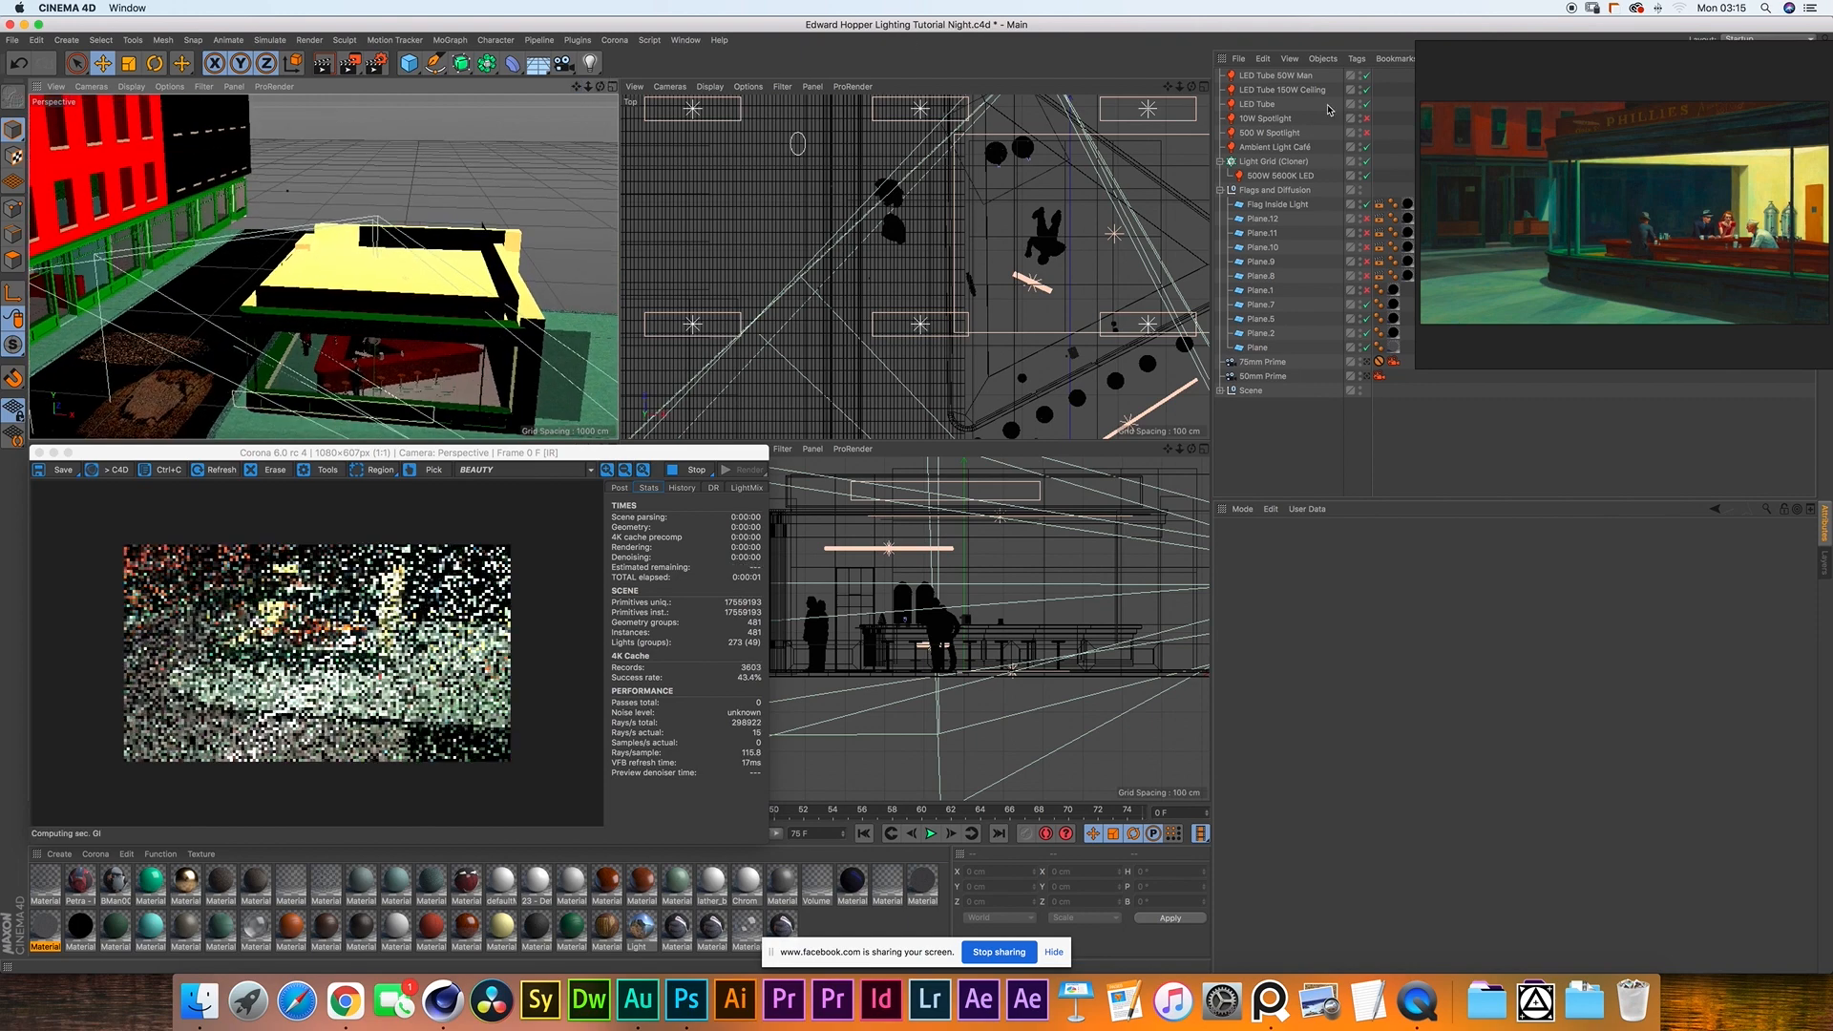
left_click(1284, 133)
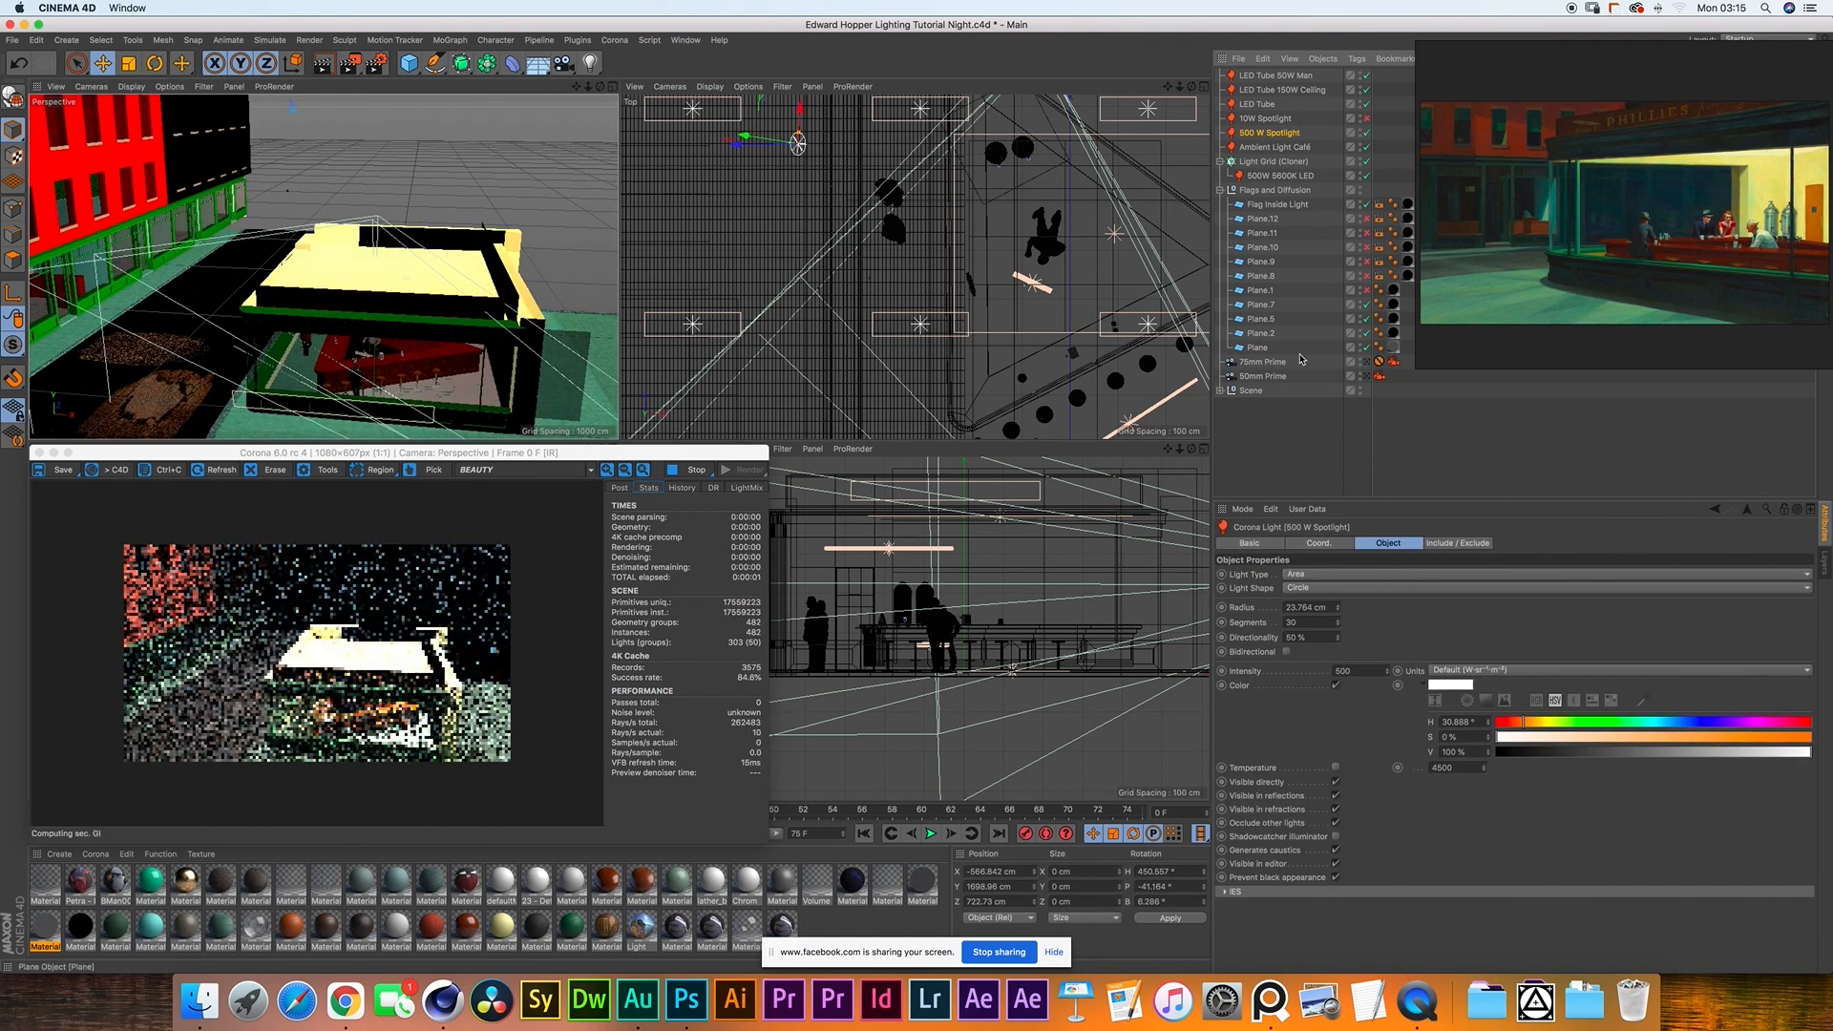
- Try a directionality of 100 % on the 500 W Spotlight while viewing it facing the red building
left_click_drag(576, 87, 653, 139)
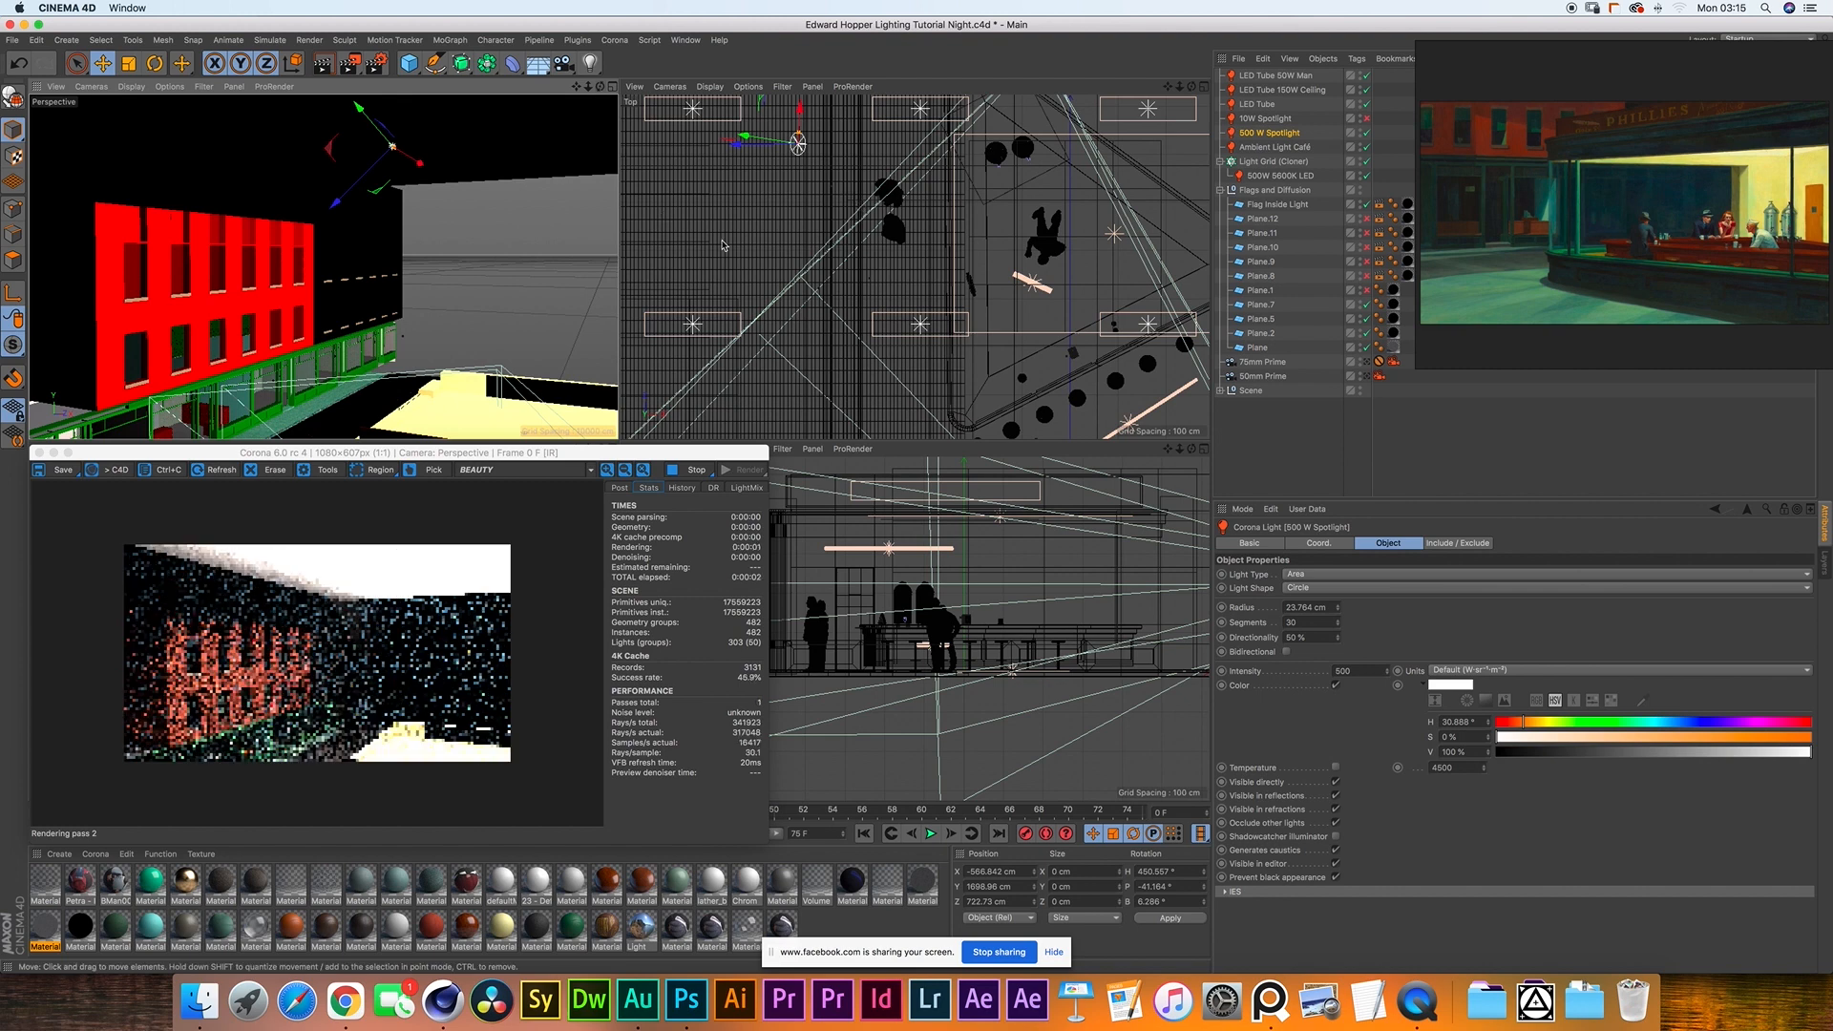
left_click_drag(1291, 638, 1270, 642)
type("10")
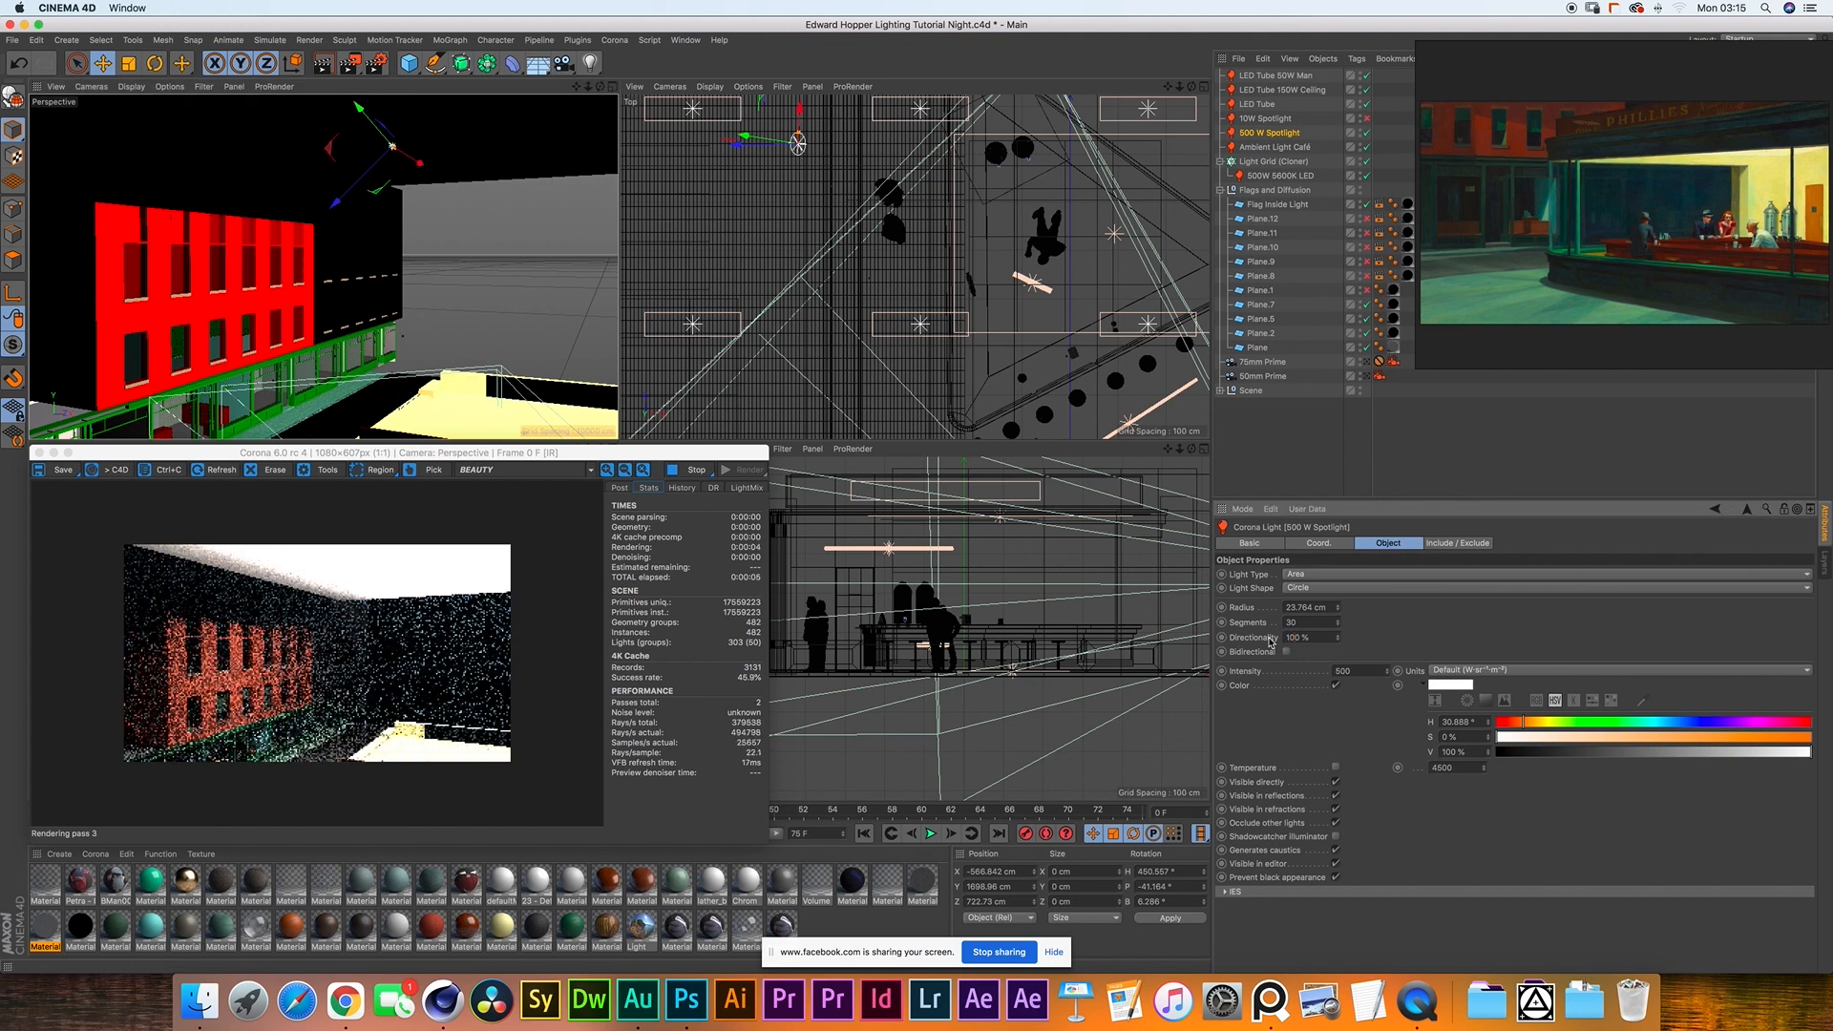
key("Return")
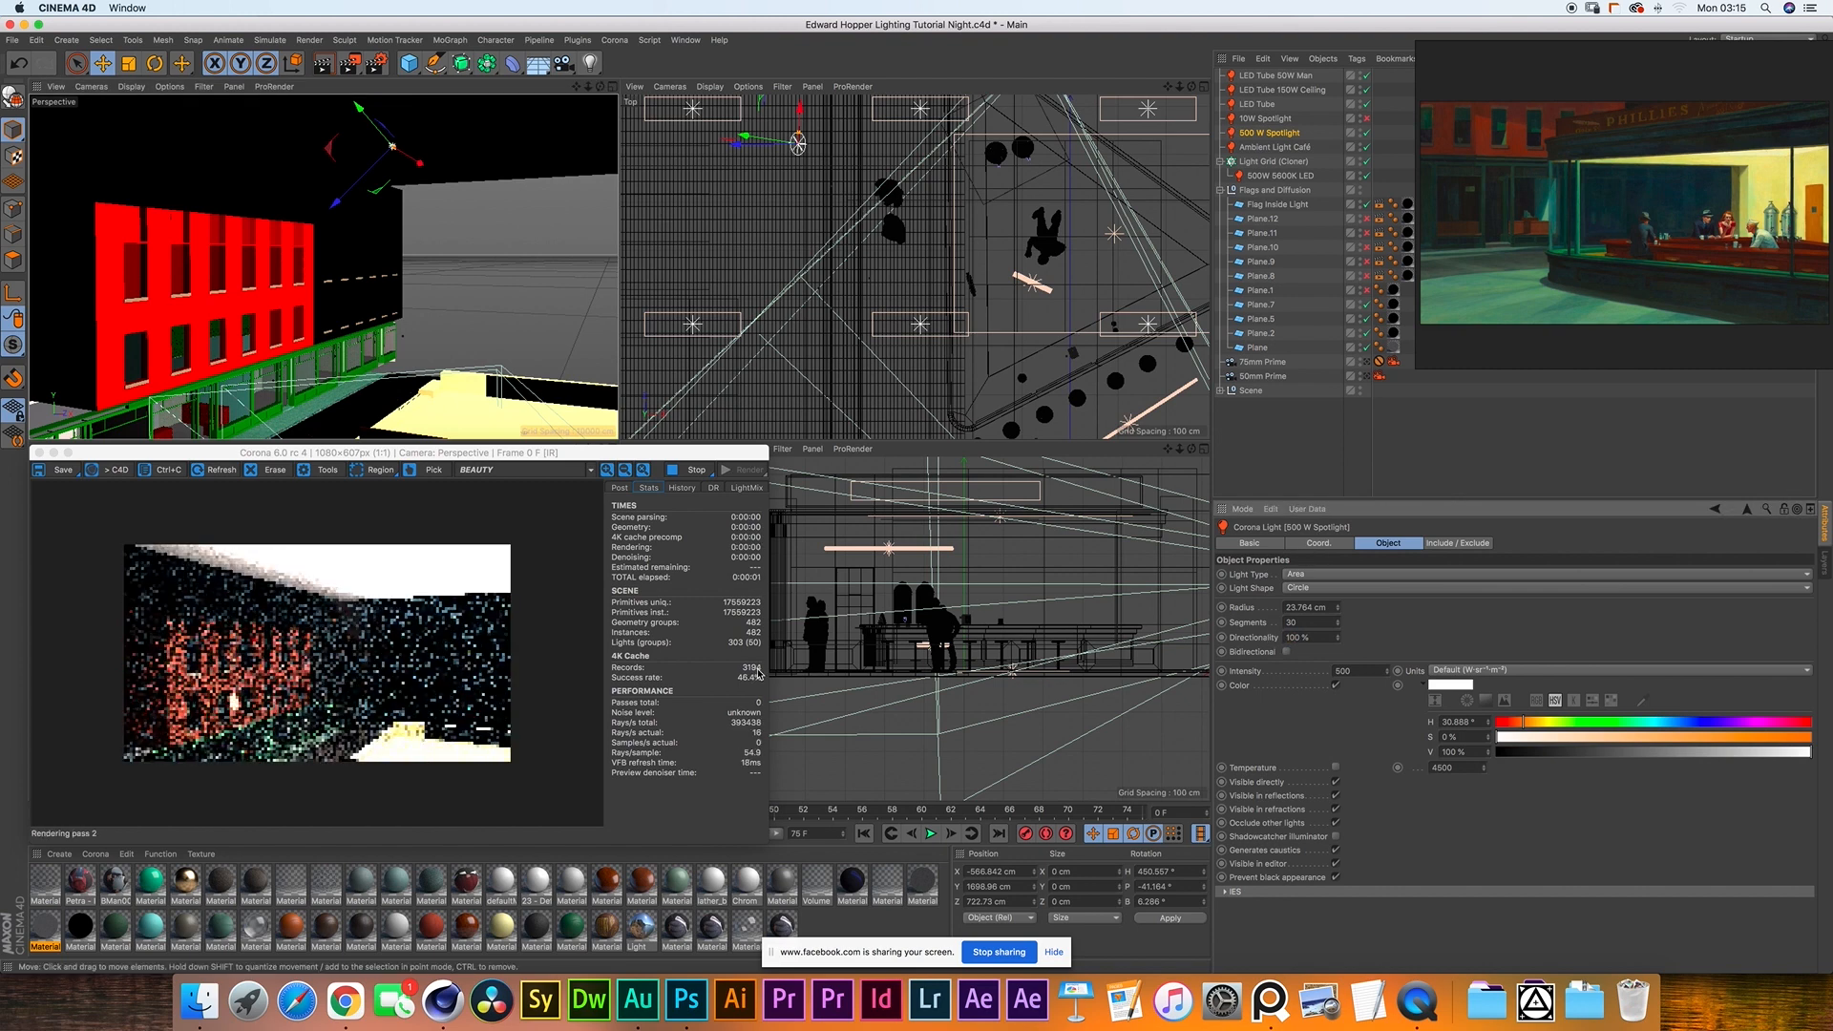
left_click_drag(600, 87, 620, 50)
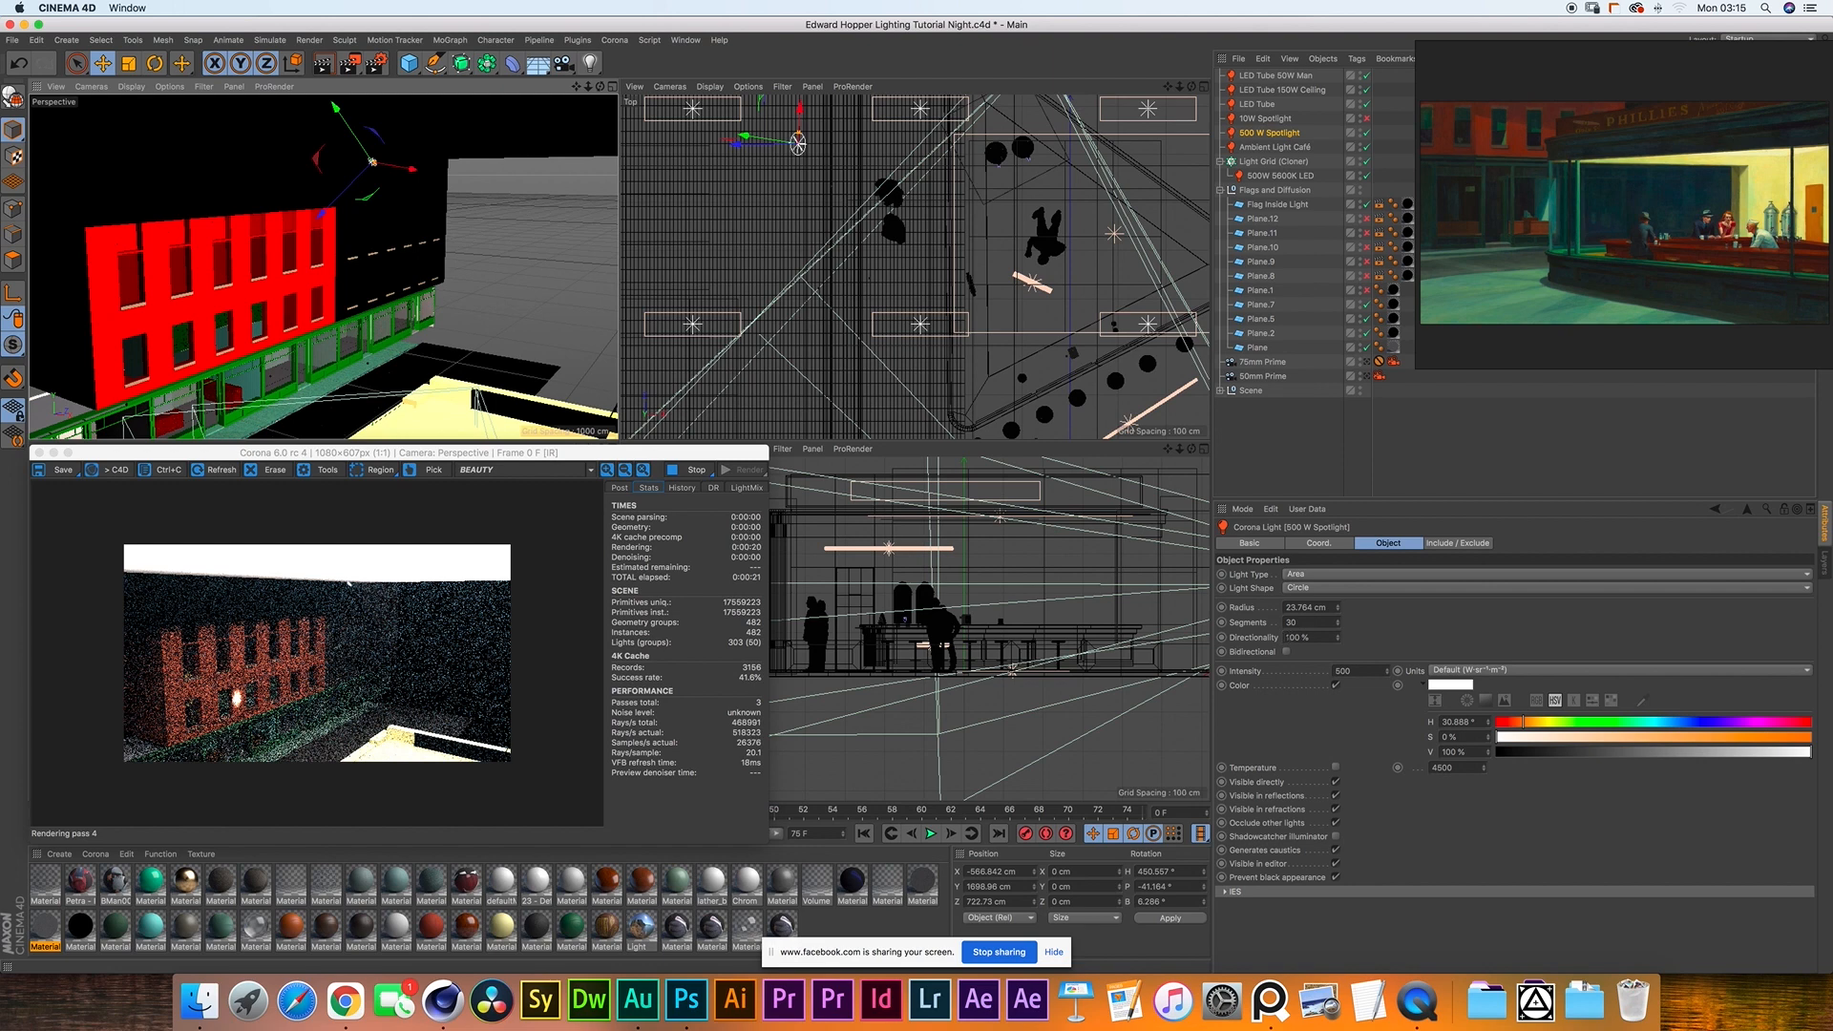
- Set the 500 W Spotlight's directionality to 50 % and re-enable the light in the 75mm Prime view
left_click_drag(1301, 634, 1270, 641)
type("50")
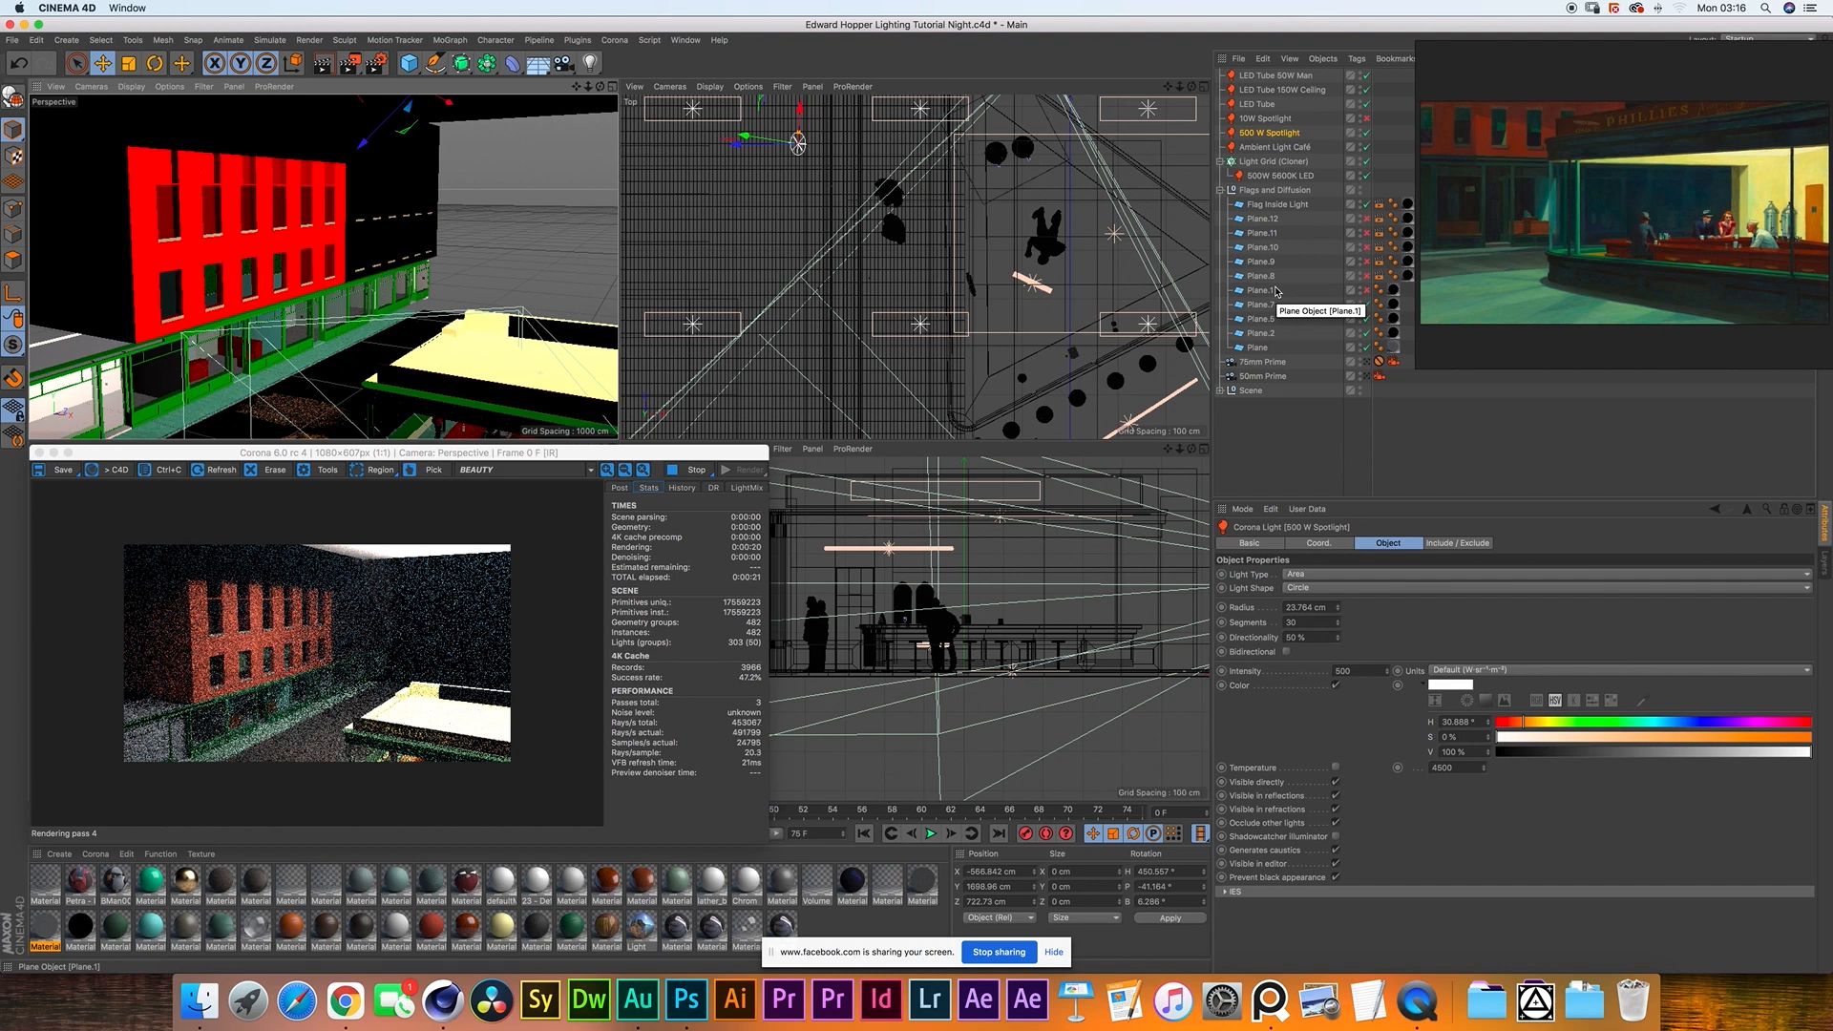
left_click(1371, 365)
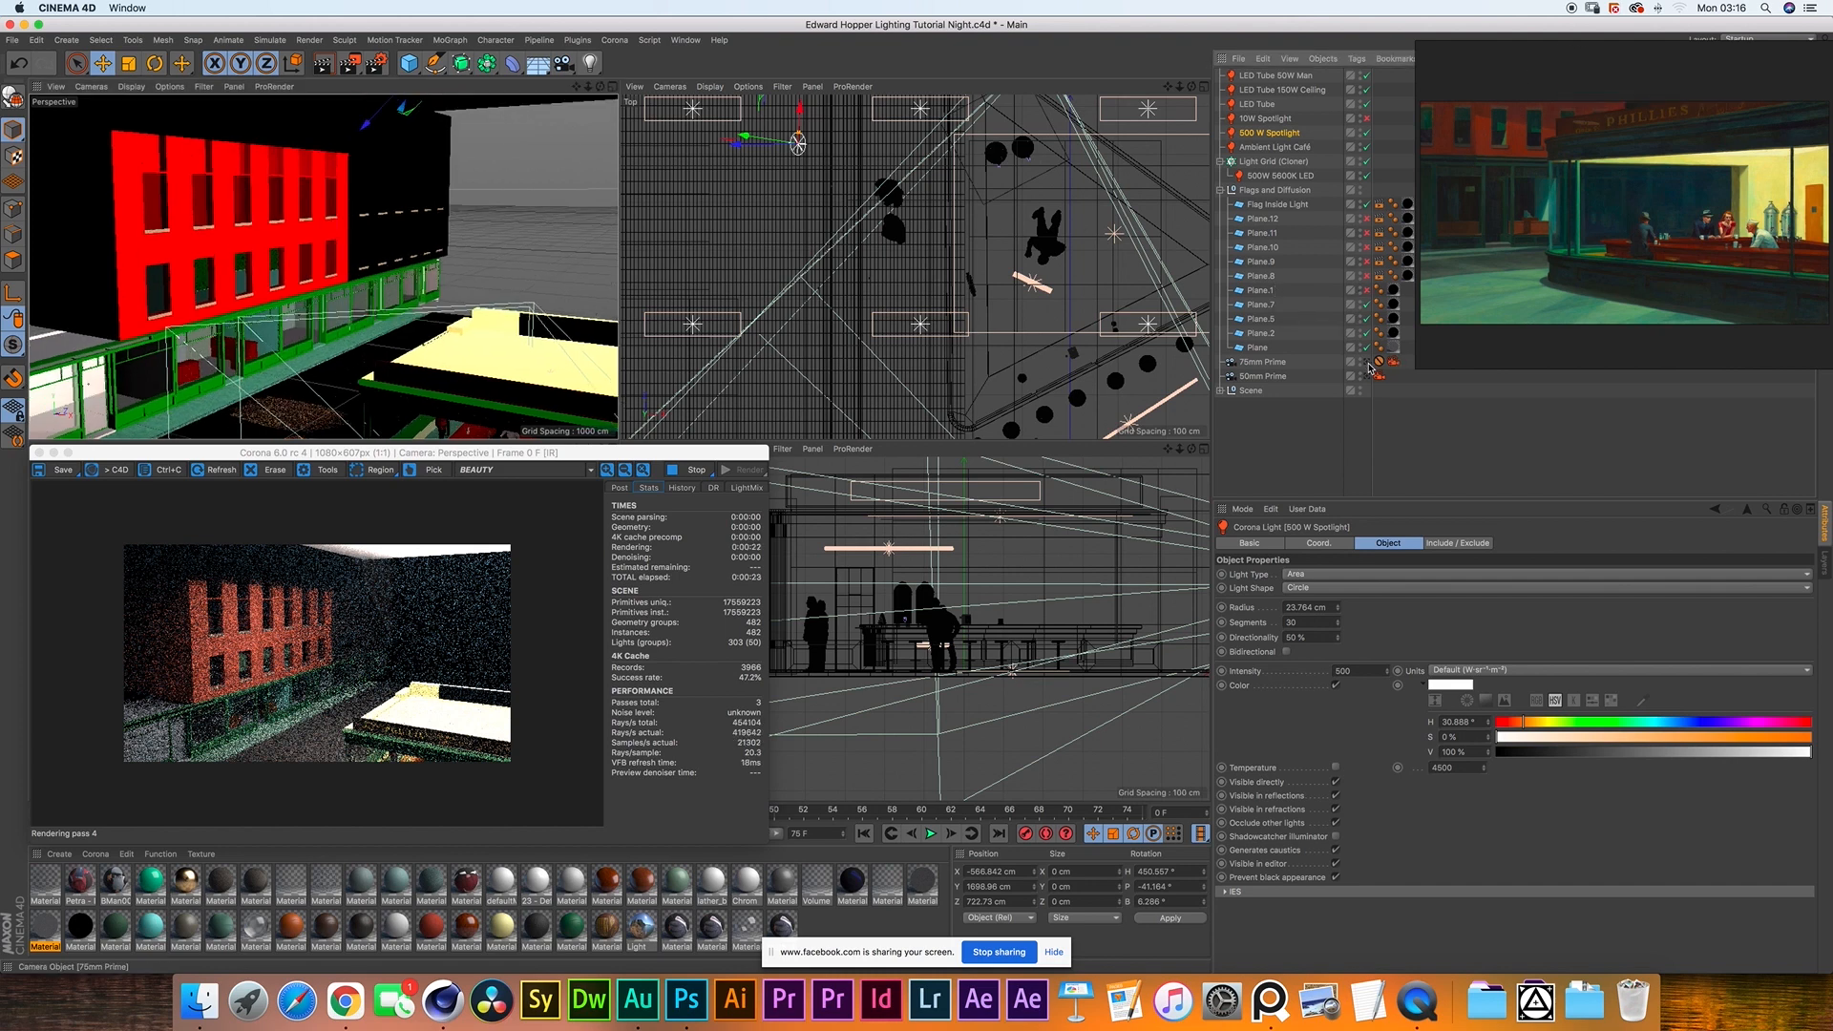
left_click(1368, 364)
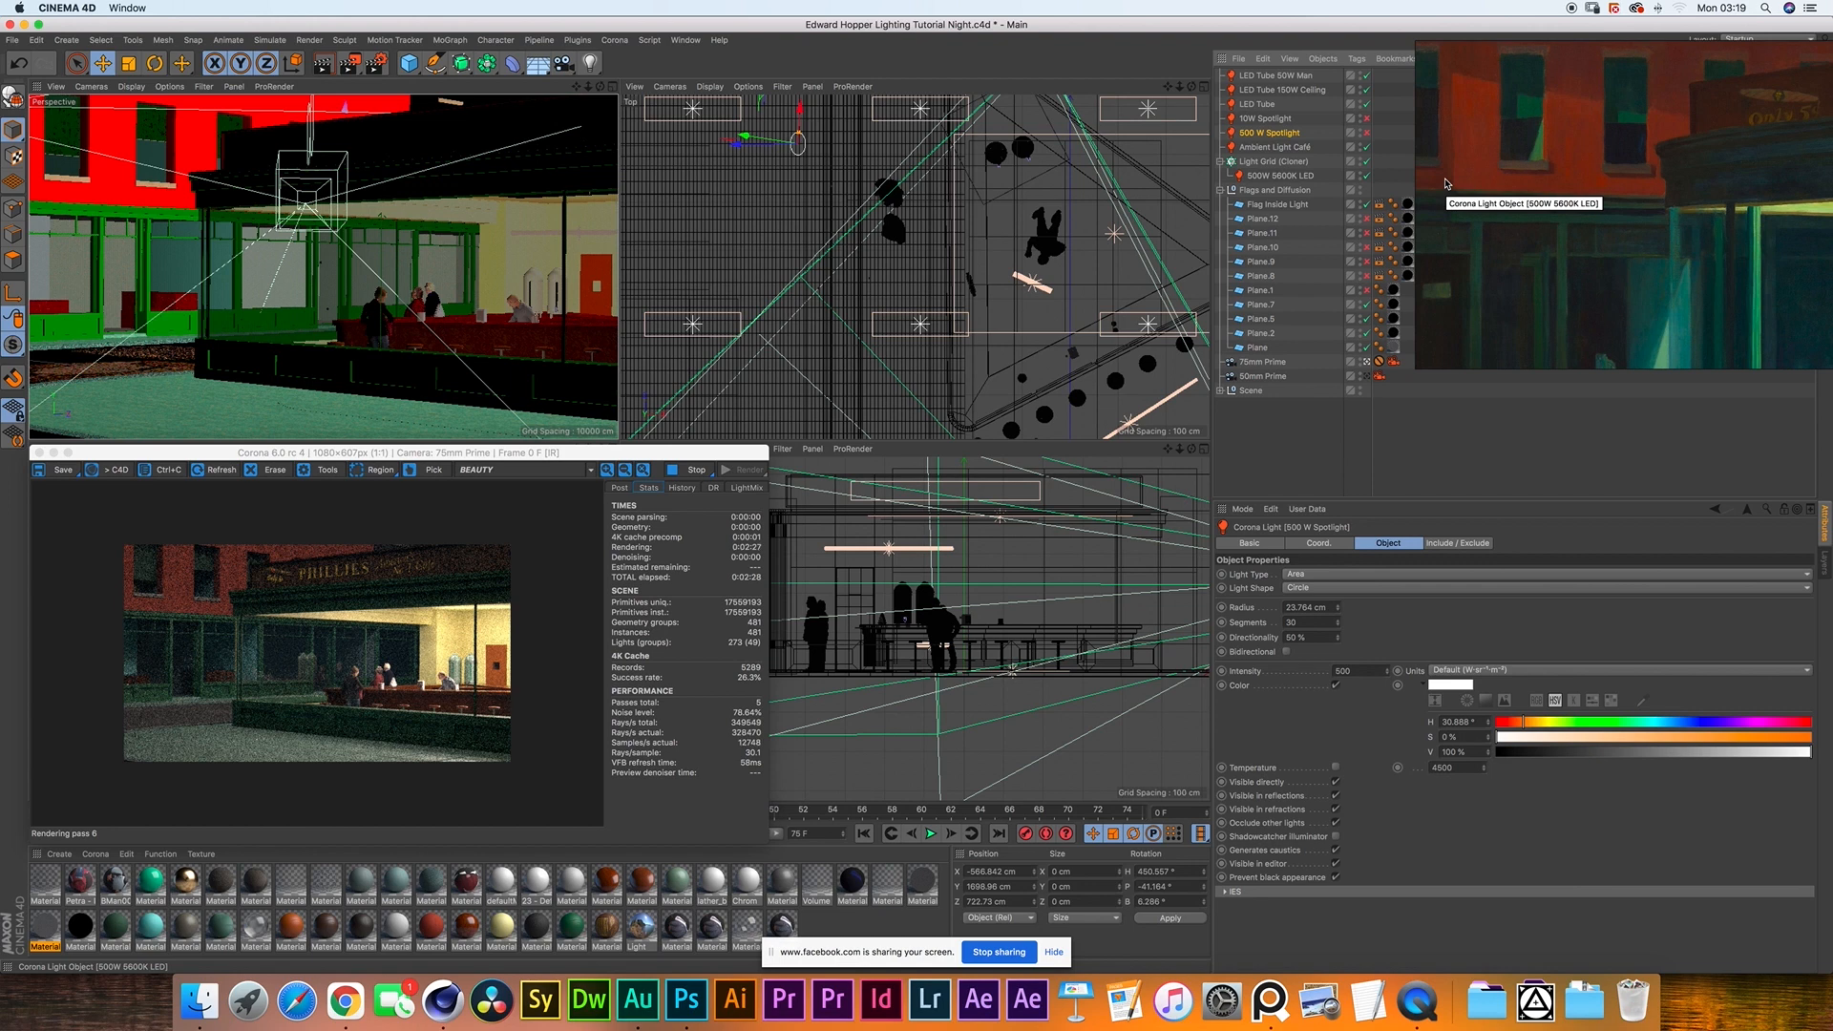
left_click(1366, 133)
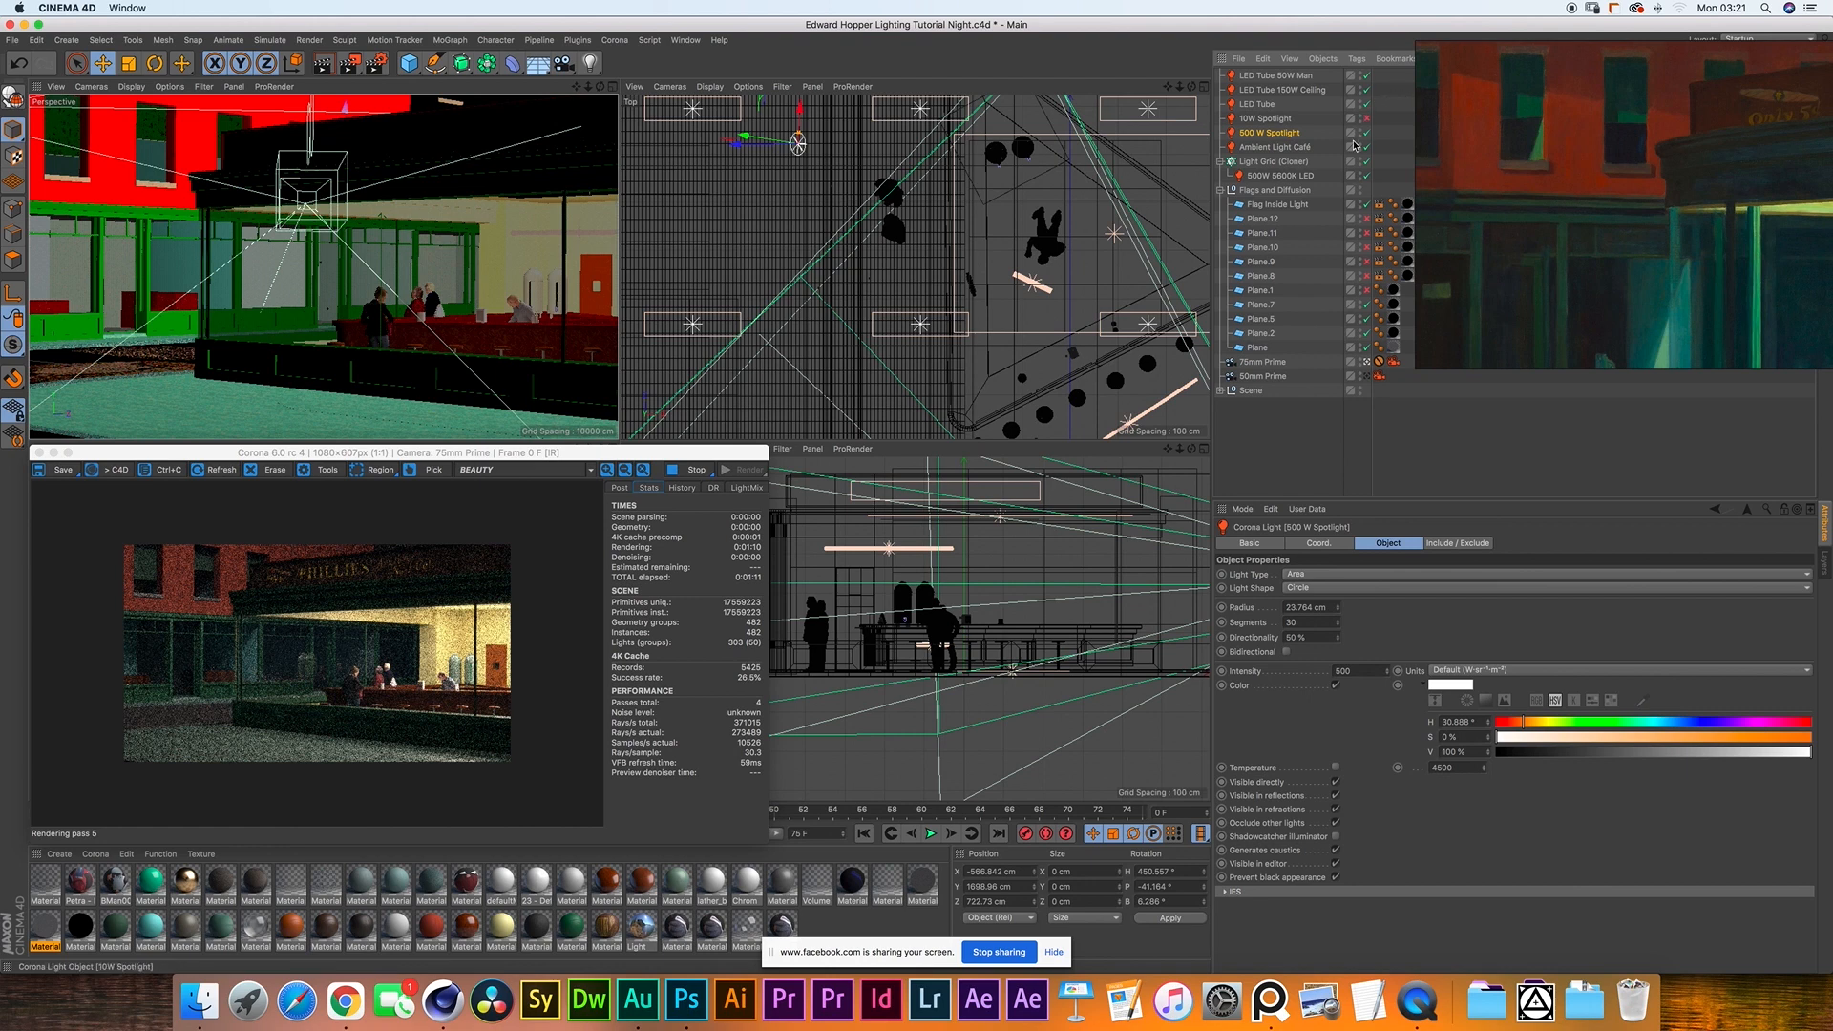
- Outside the 75mm Prime camera, disable the Light Grid and its 500W 5600K LED, enable the Plane.9 flag and examine it around the spotlight
left_click(1366, 364)
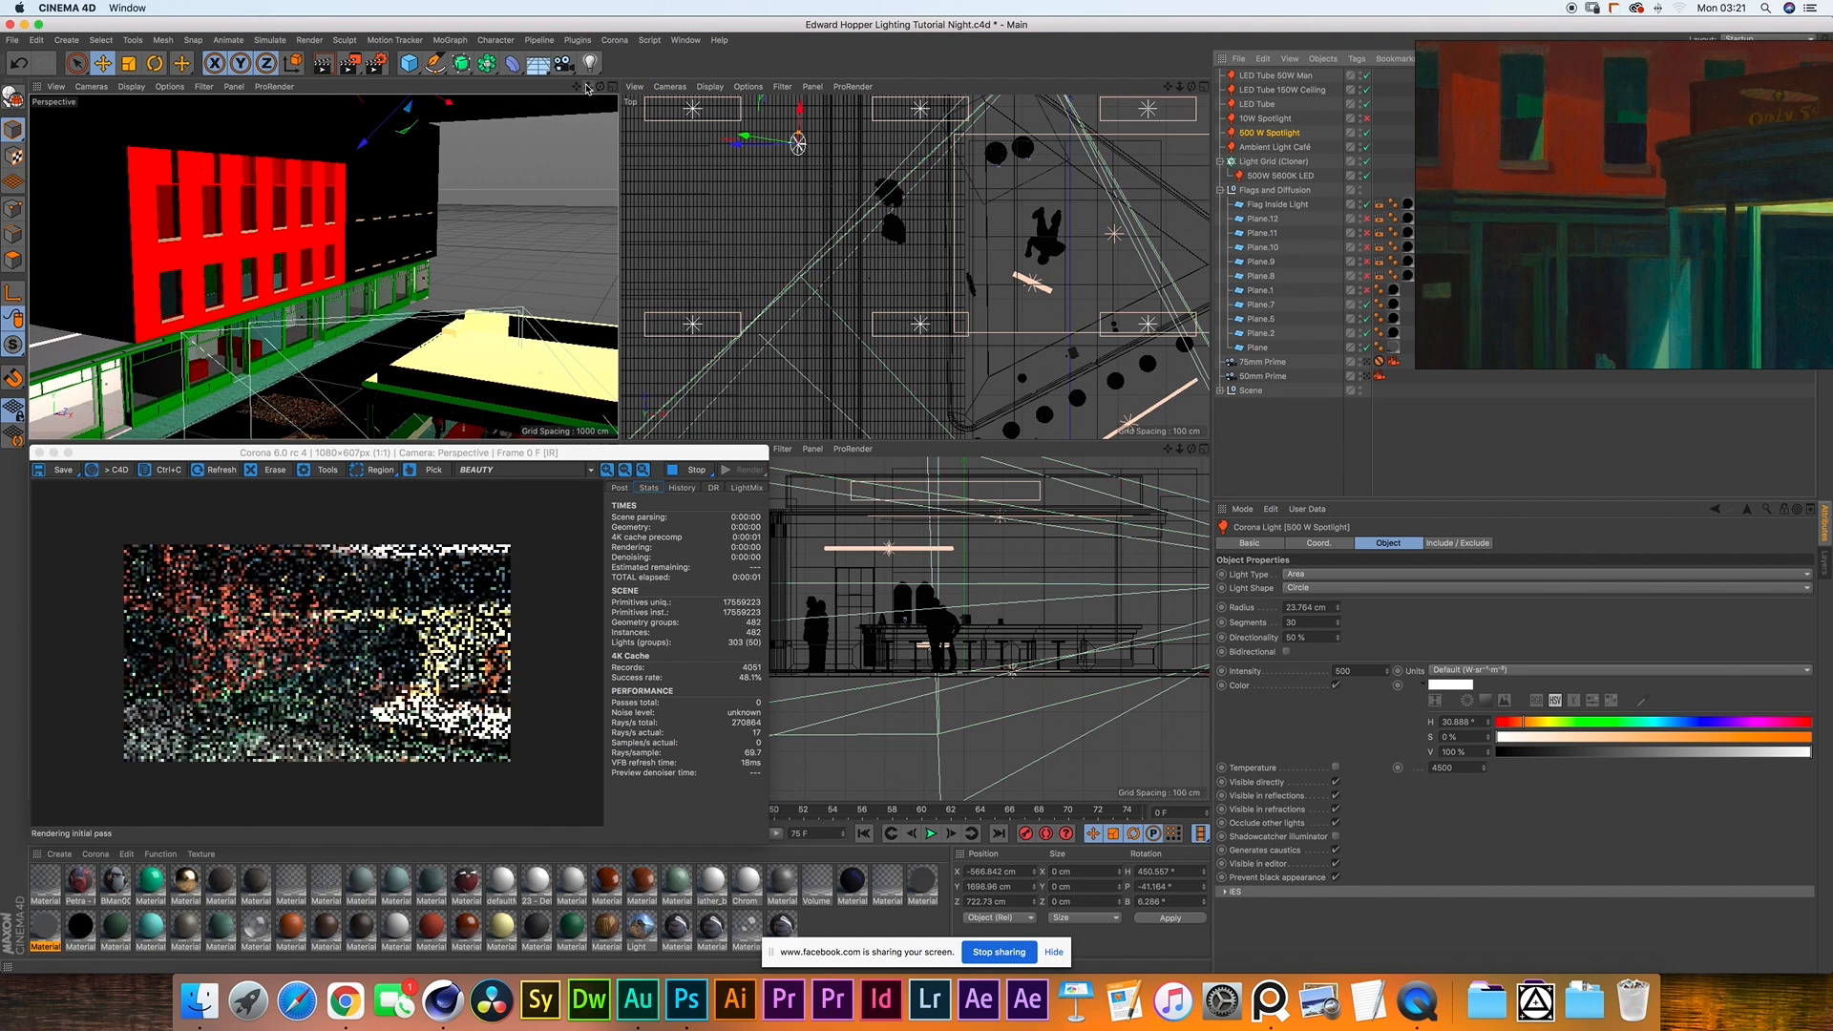
left_click_drag(576, 87, 632, 65)
left_click_drag(1366, 162, 1366, 176)
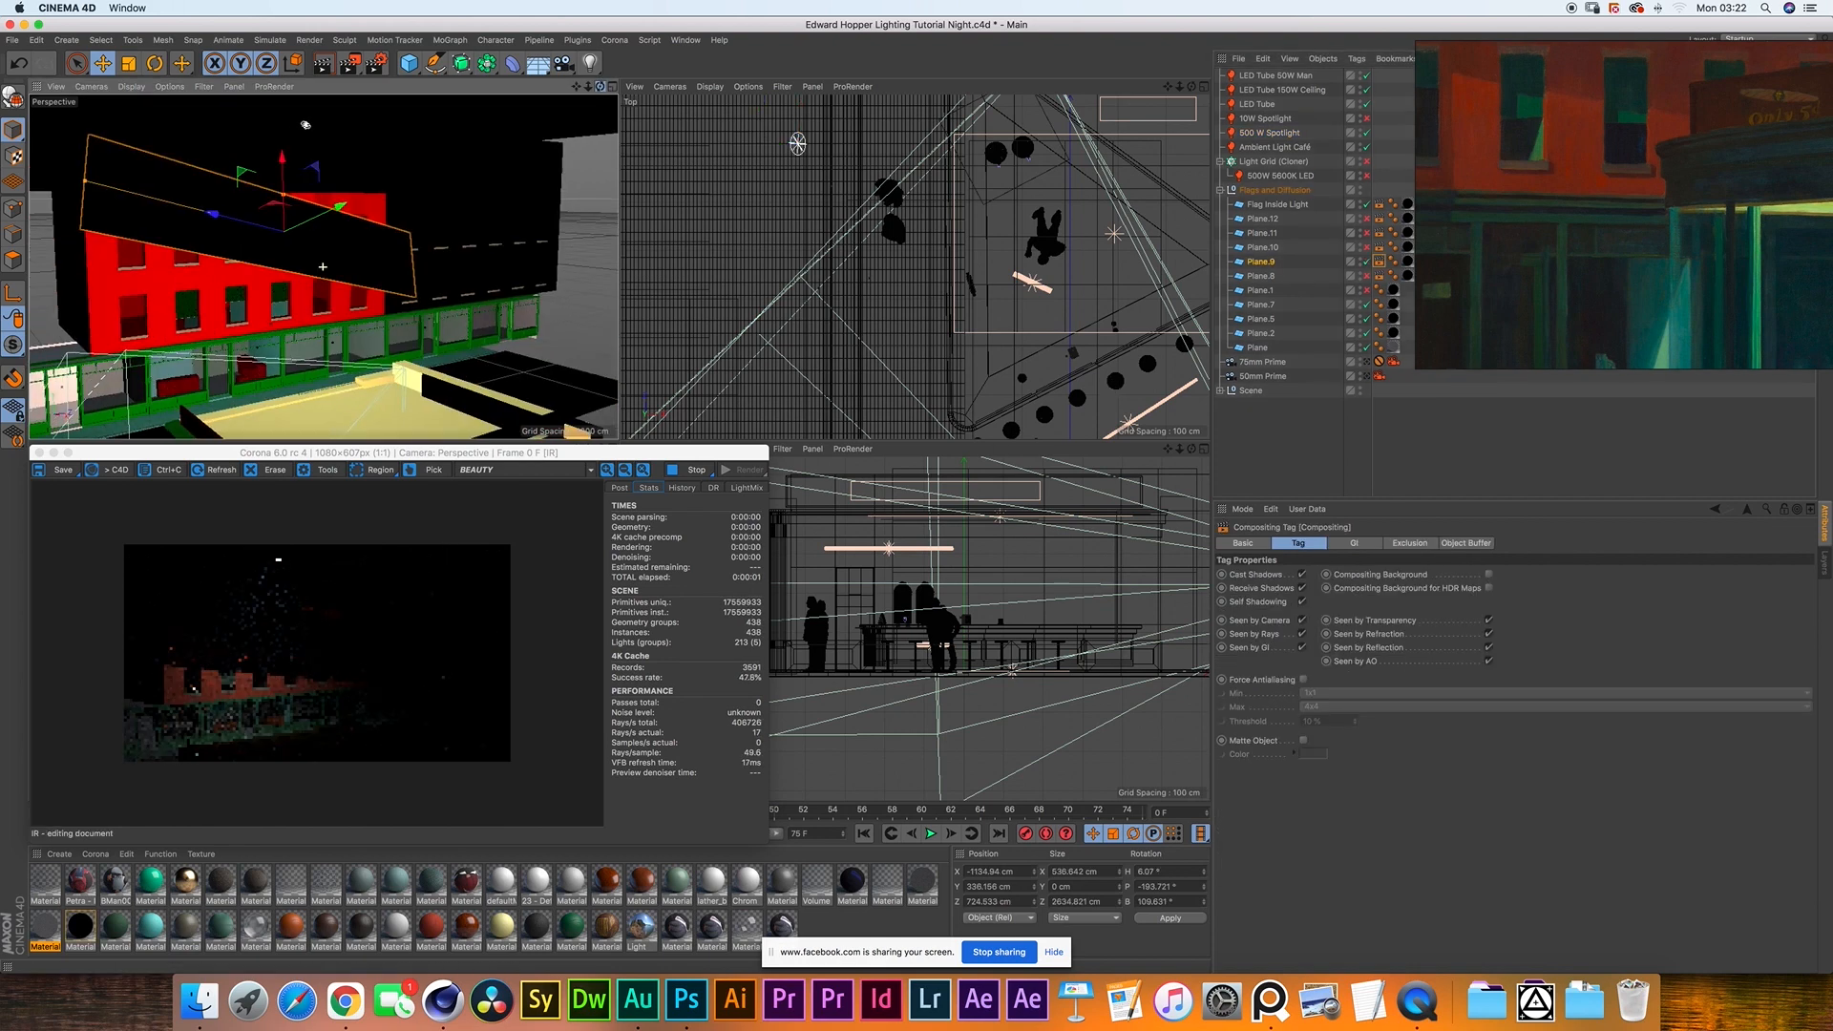
left_click_drag(599, 86, 619, 86)
left_click_drag(302, 124, 410, 125, "alt")
left_click_drag(599, 89, 593, 84)
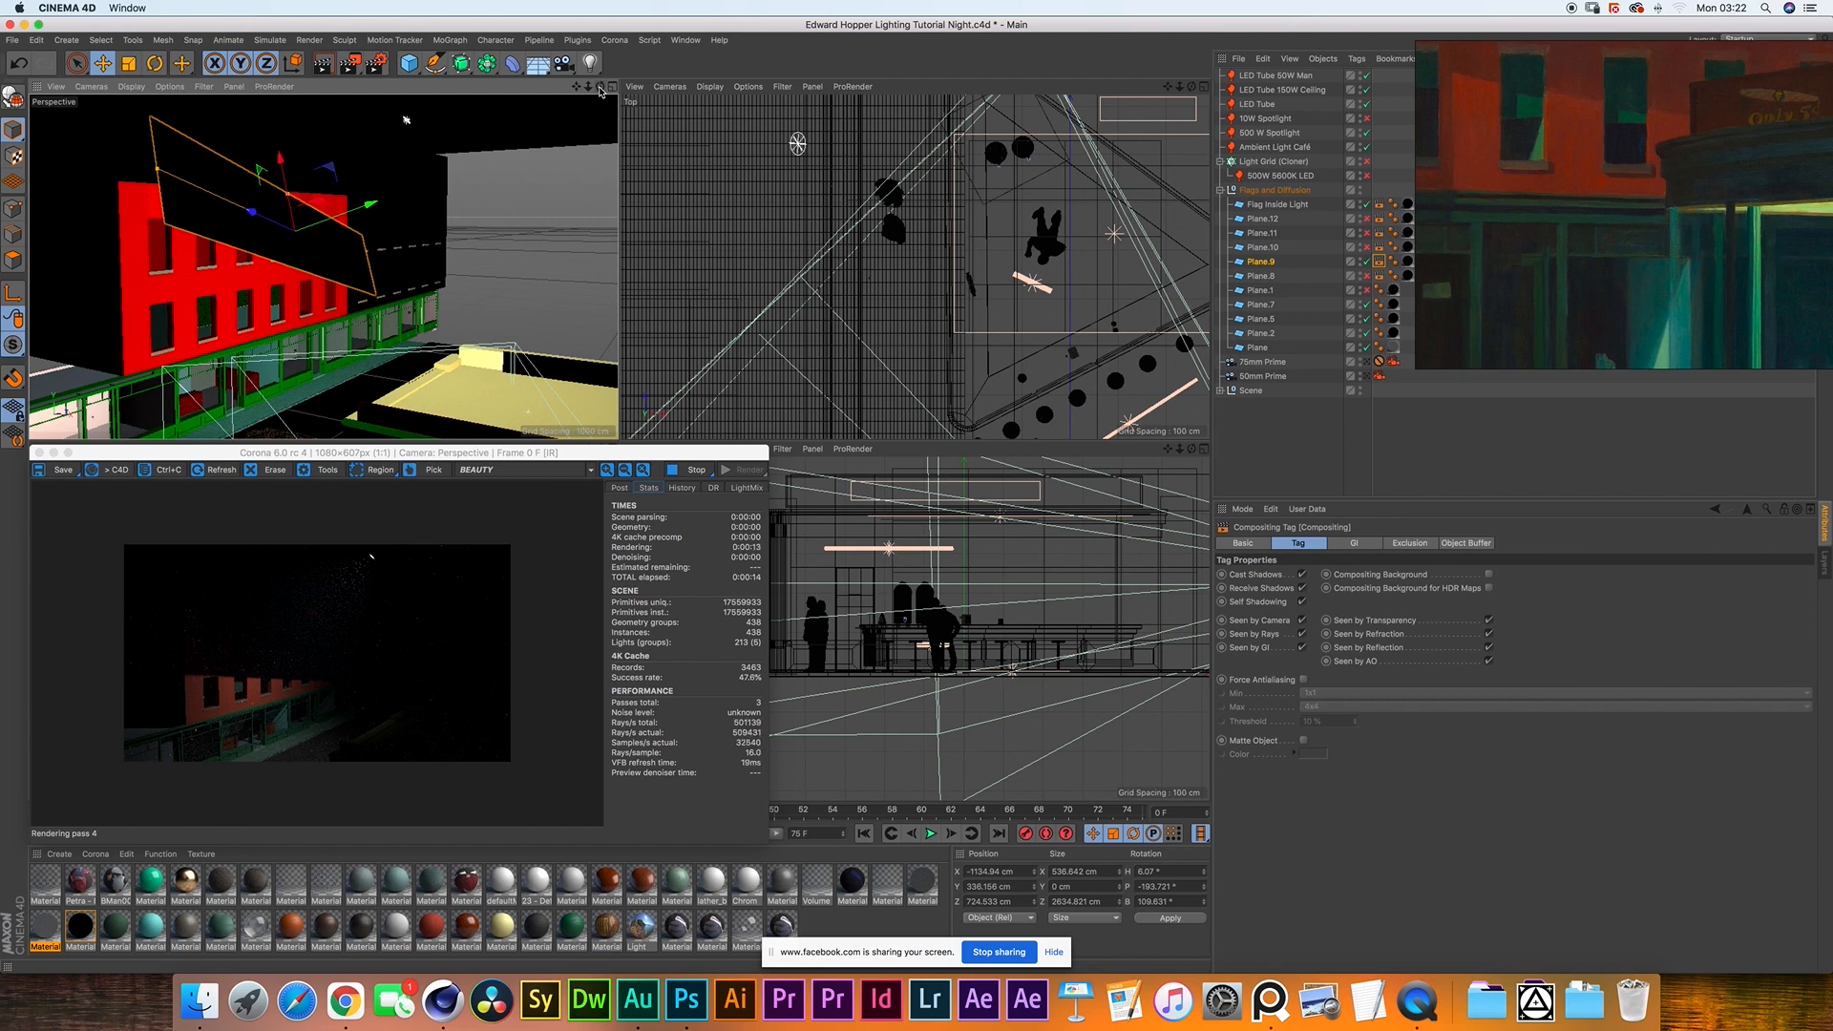
mouse_move(599, 88)
left_mouse_down()
mouse_move(658, 89)
mouse_move(584, 86)
left_mouse_up()
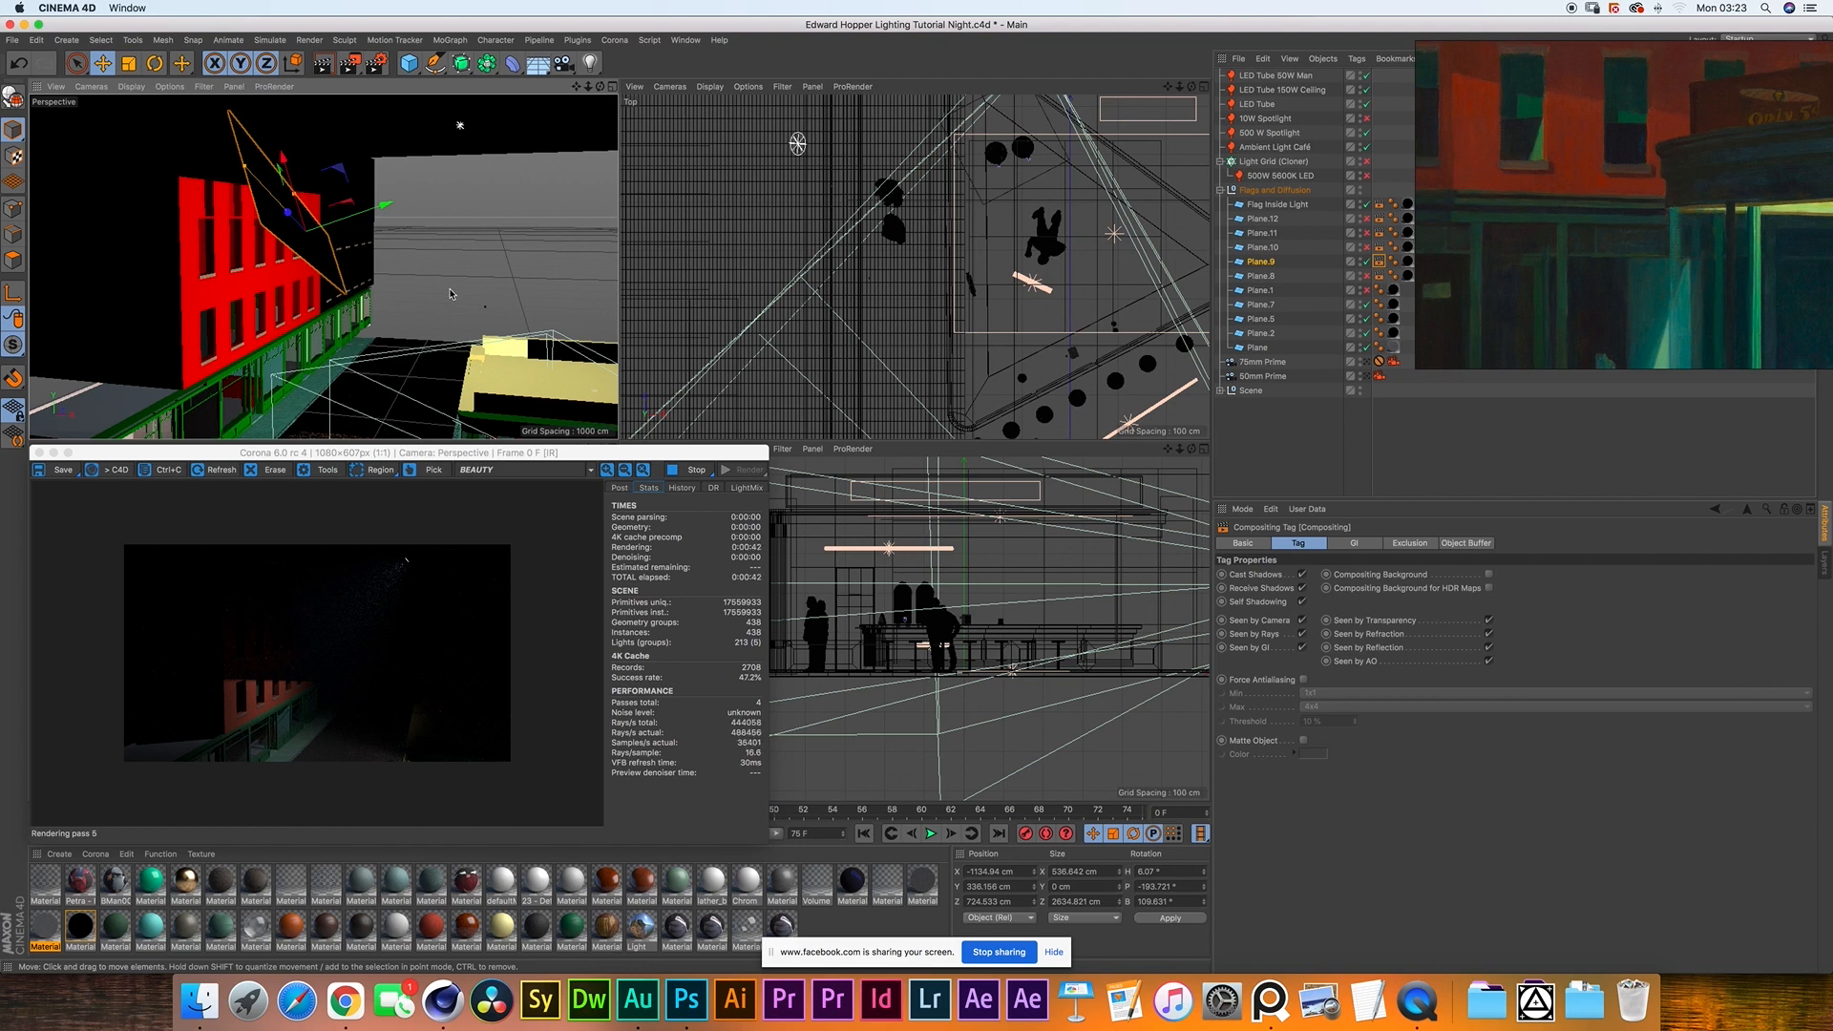
- Enable the Plane.8 flag and examine its position between the 500 W Spotlight and the red building
left_click(1329, 276)
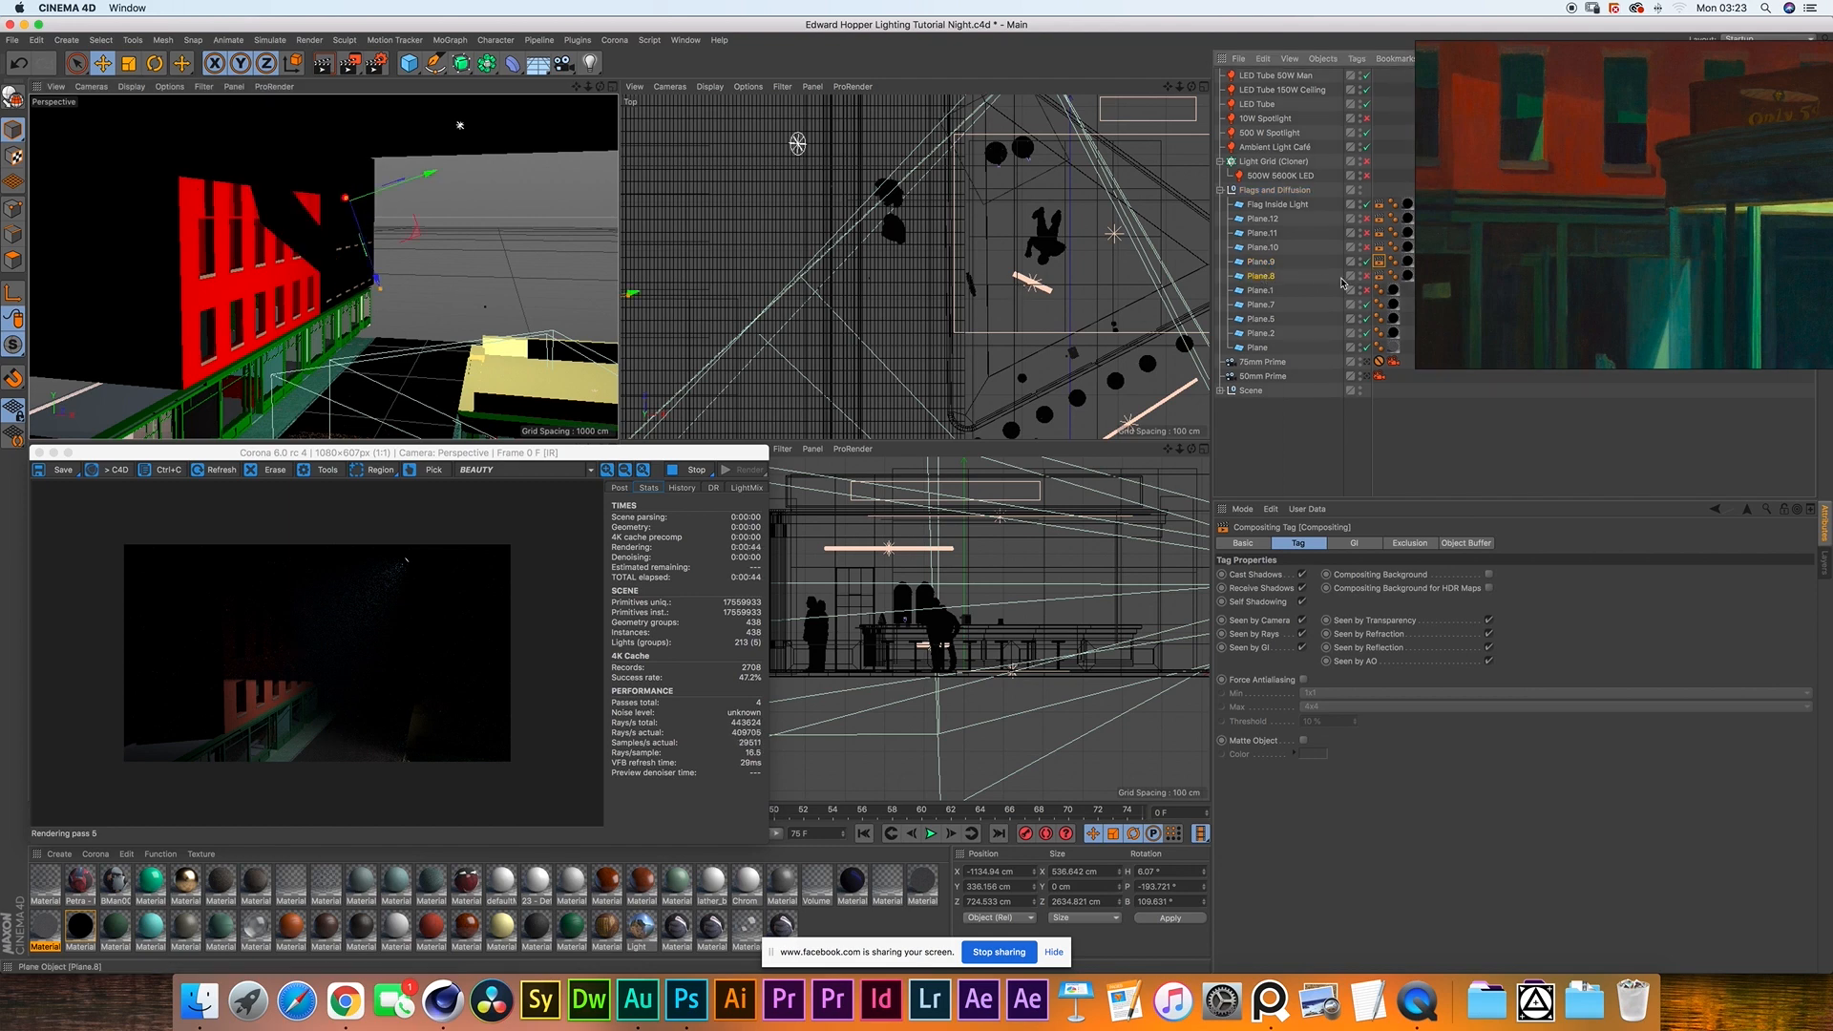
left_click(1367, 277)
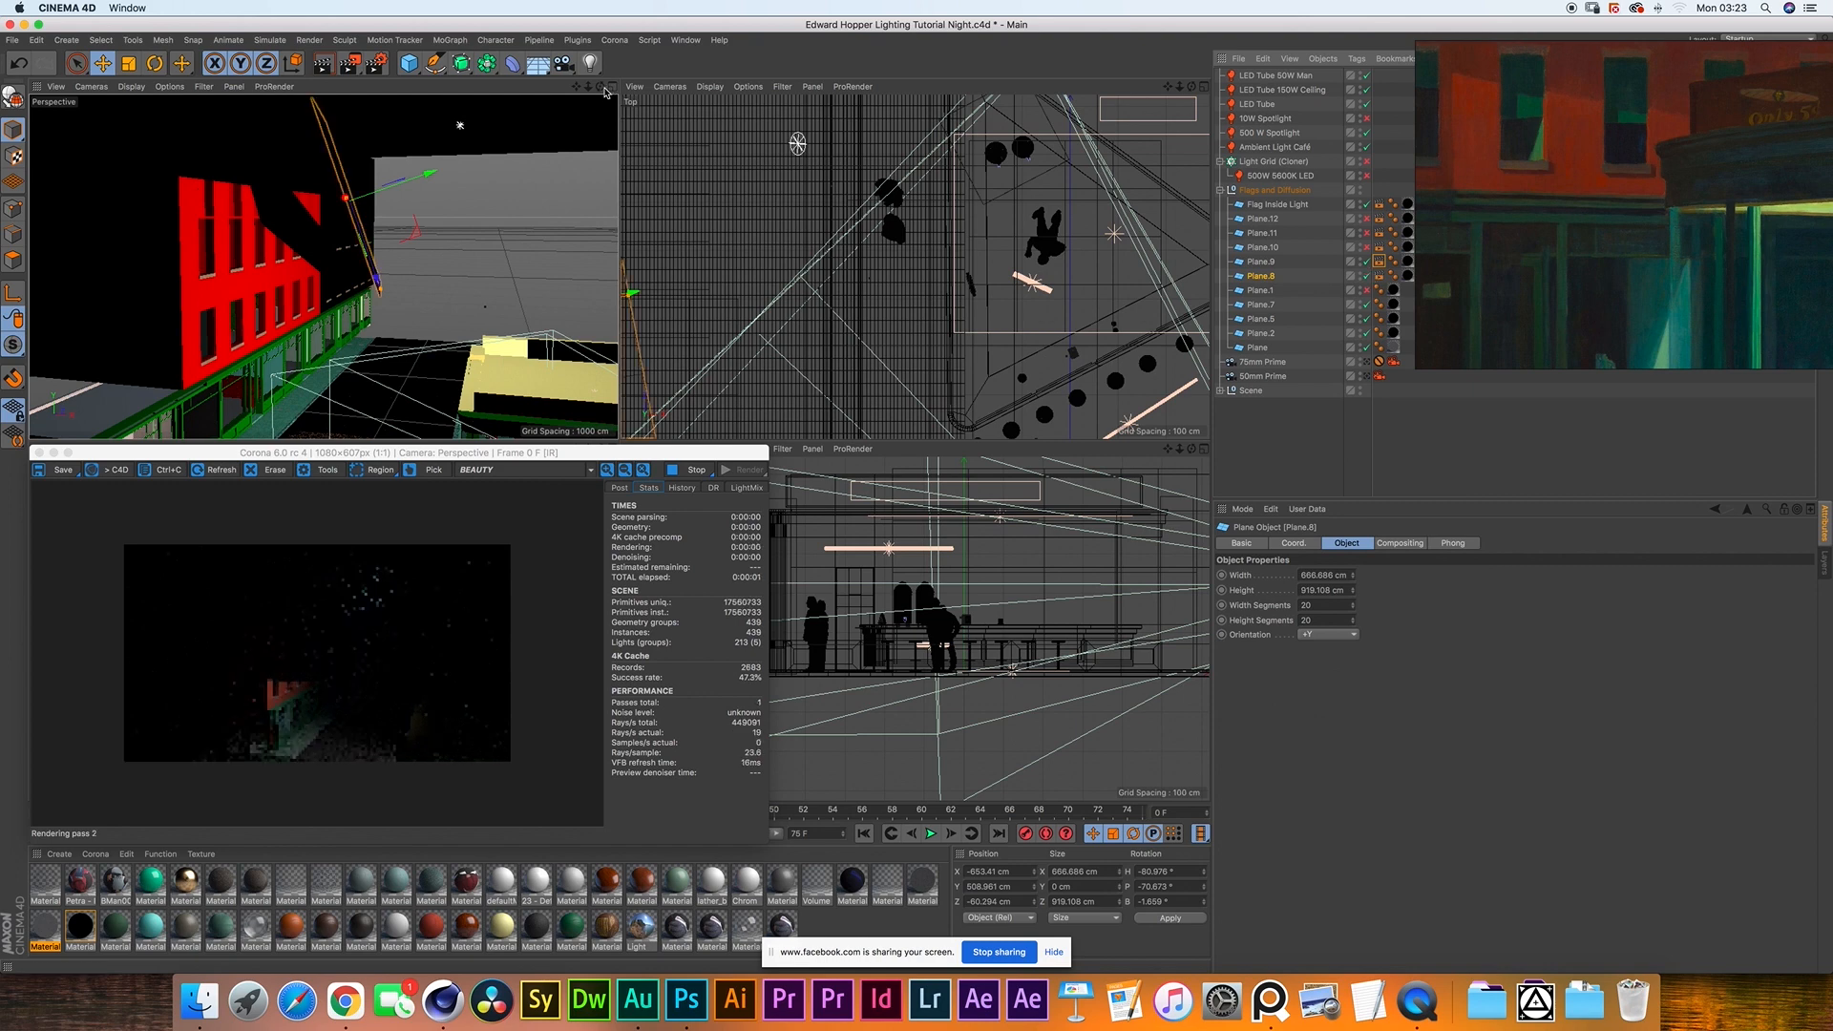
left_click_drag(601, 87, 515, 92)
left_click_drag(396, 122, 233, 142)
left_click_drag(600, 87, 335, 142)
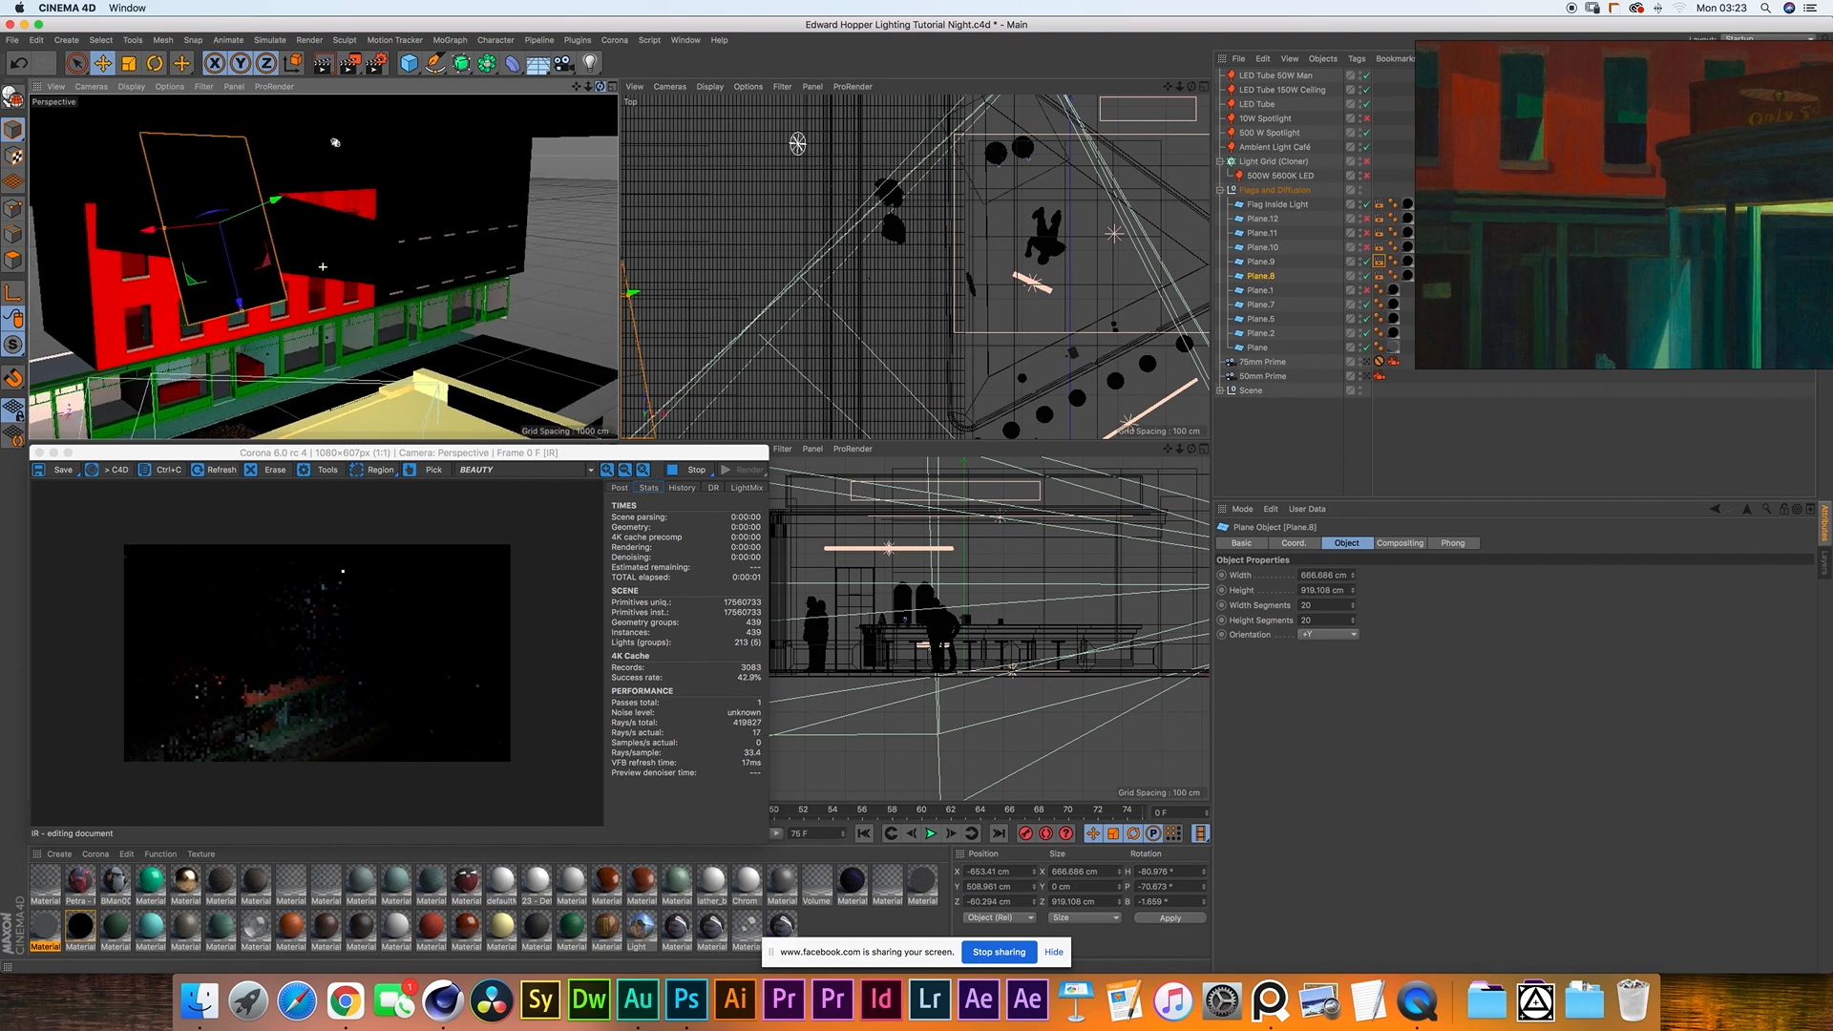
left_click_drag(600, 90, 600, 91)
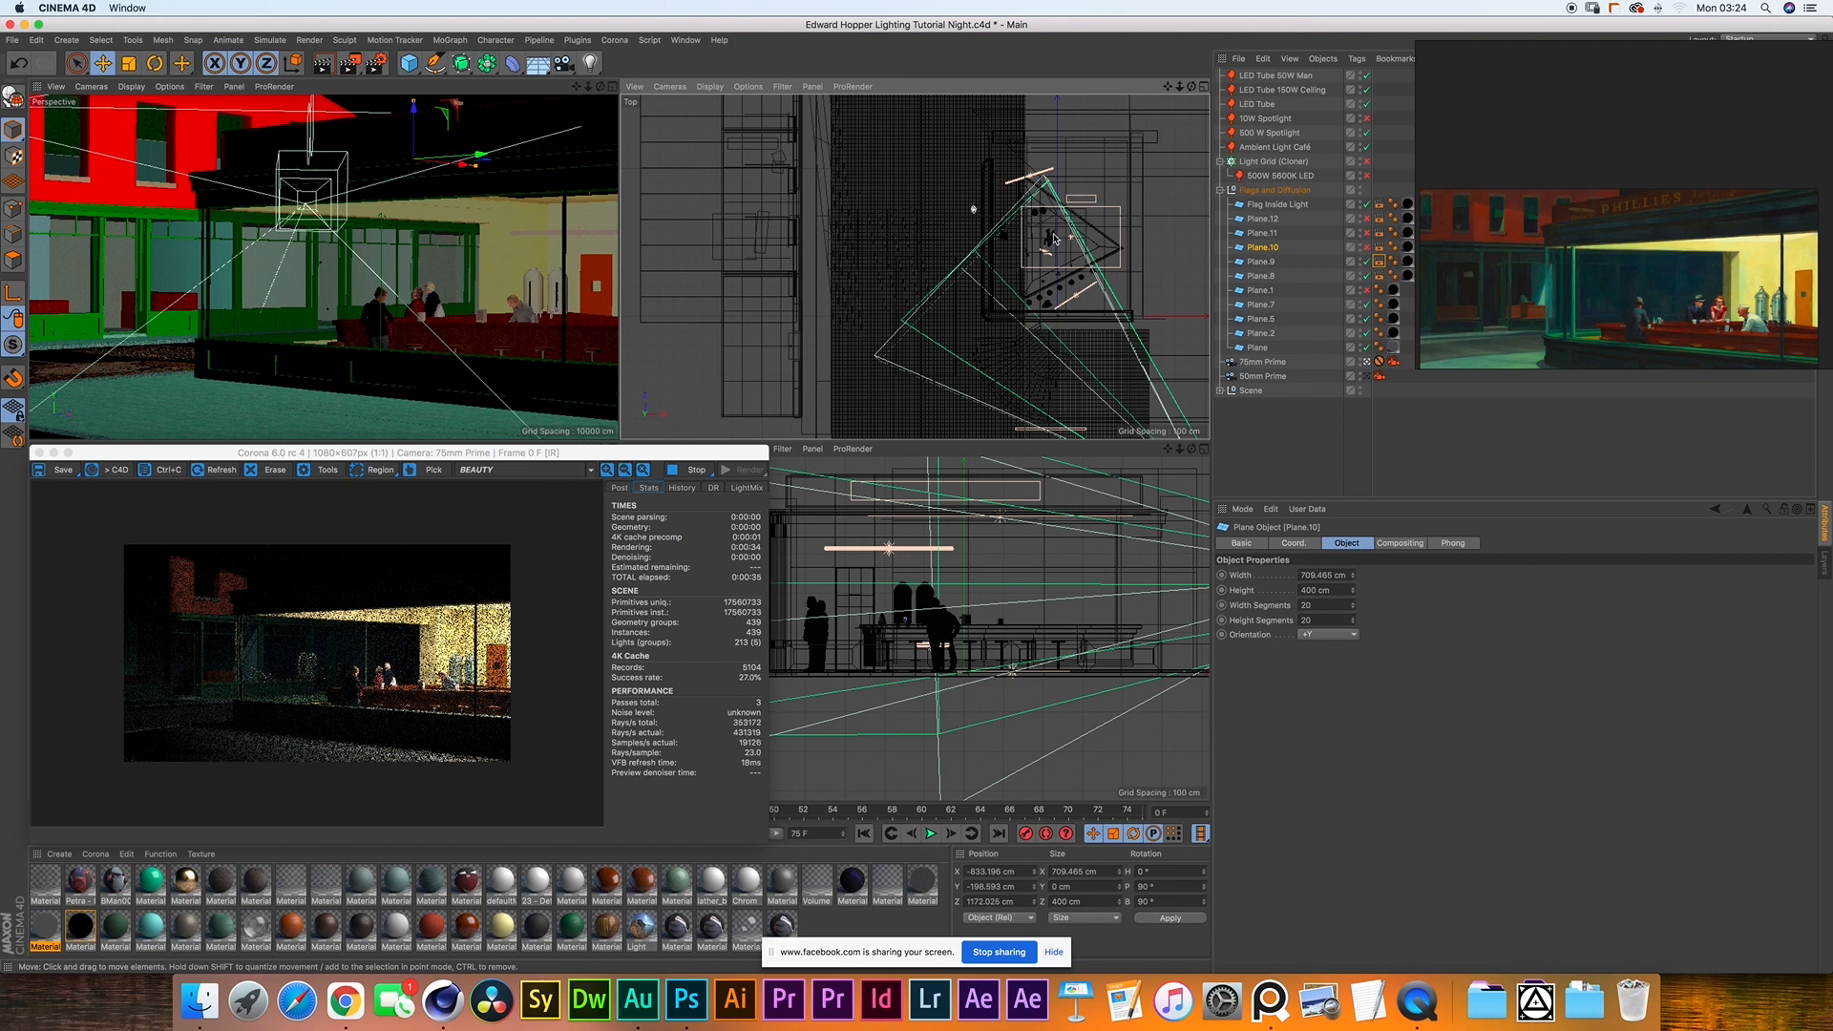
- In the 75mm Prime view, re-enable the Light Grid cloner and its 500W 5600K LED
left_click(1054, 239)
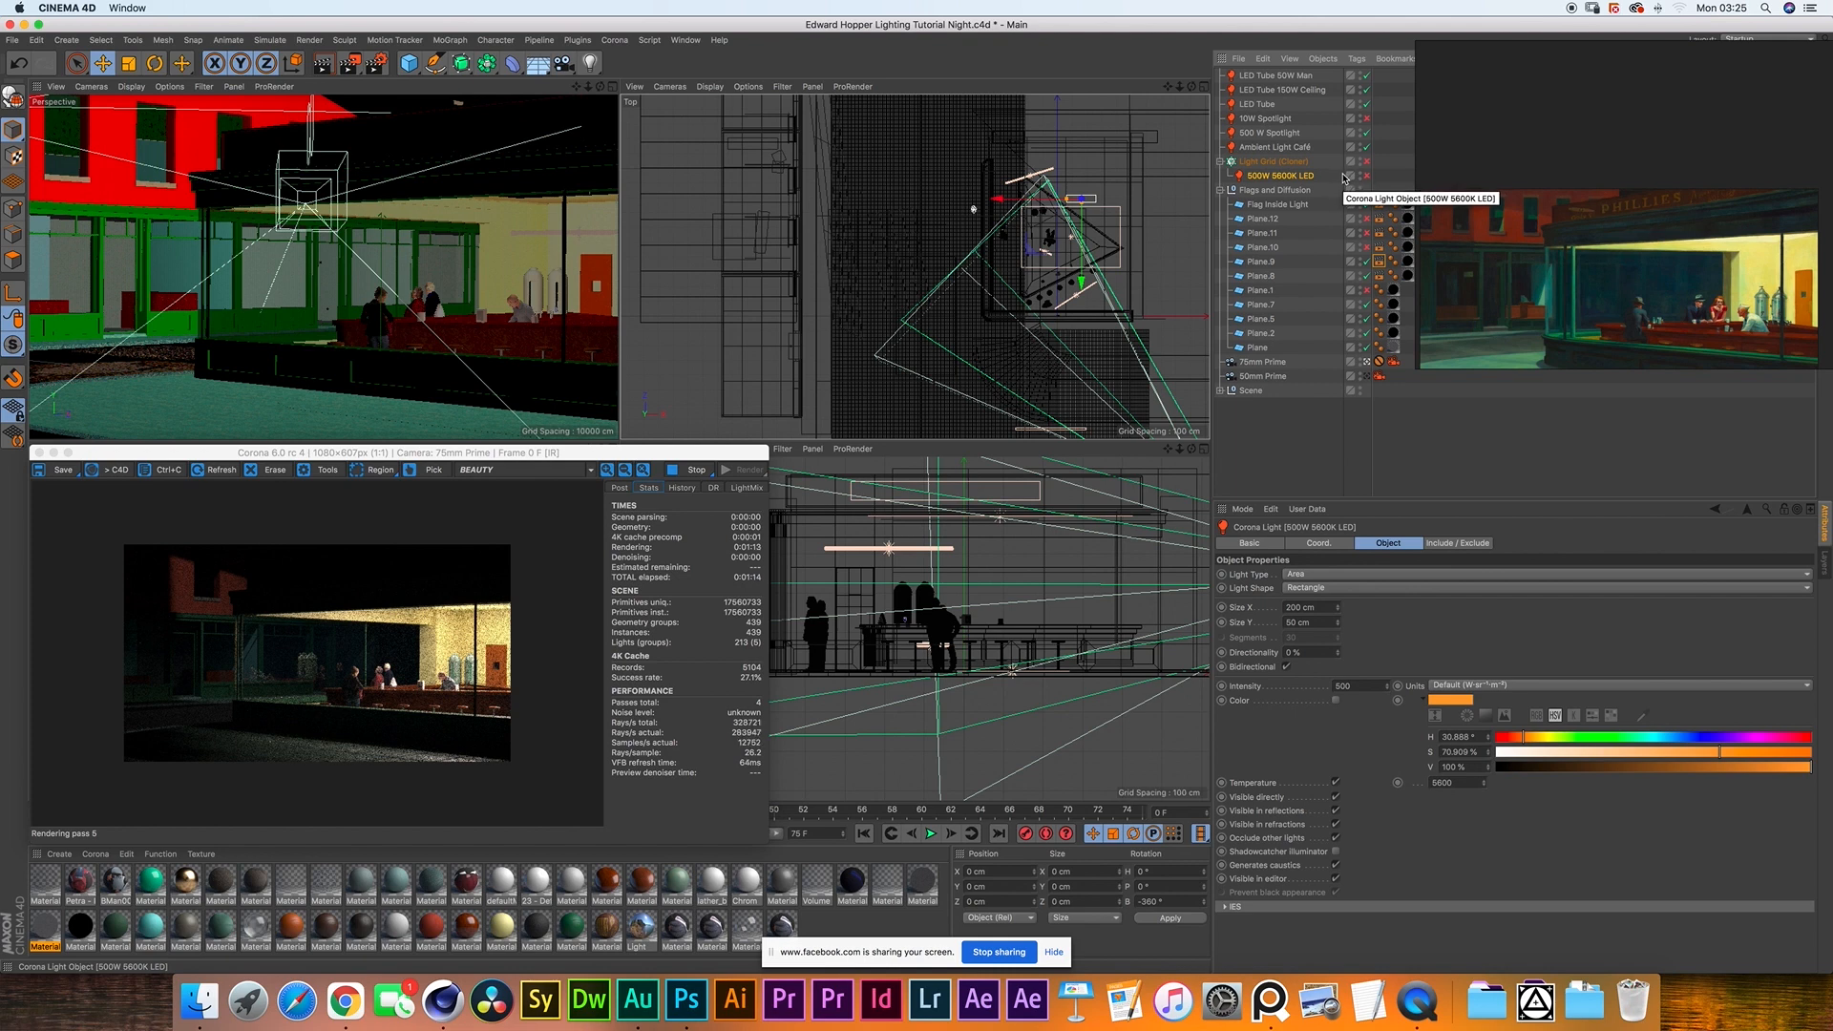
left_click(1367, 161)
left_click(1367, 175)
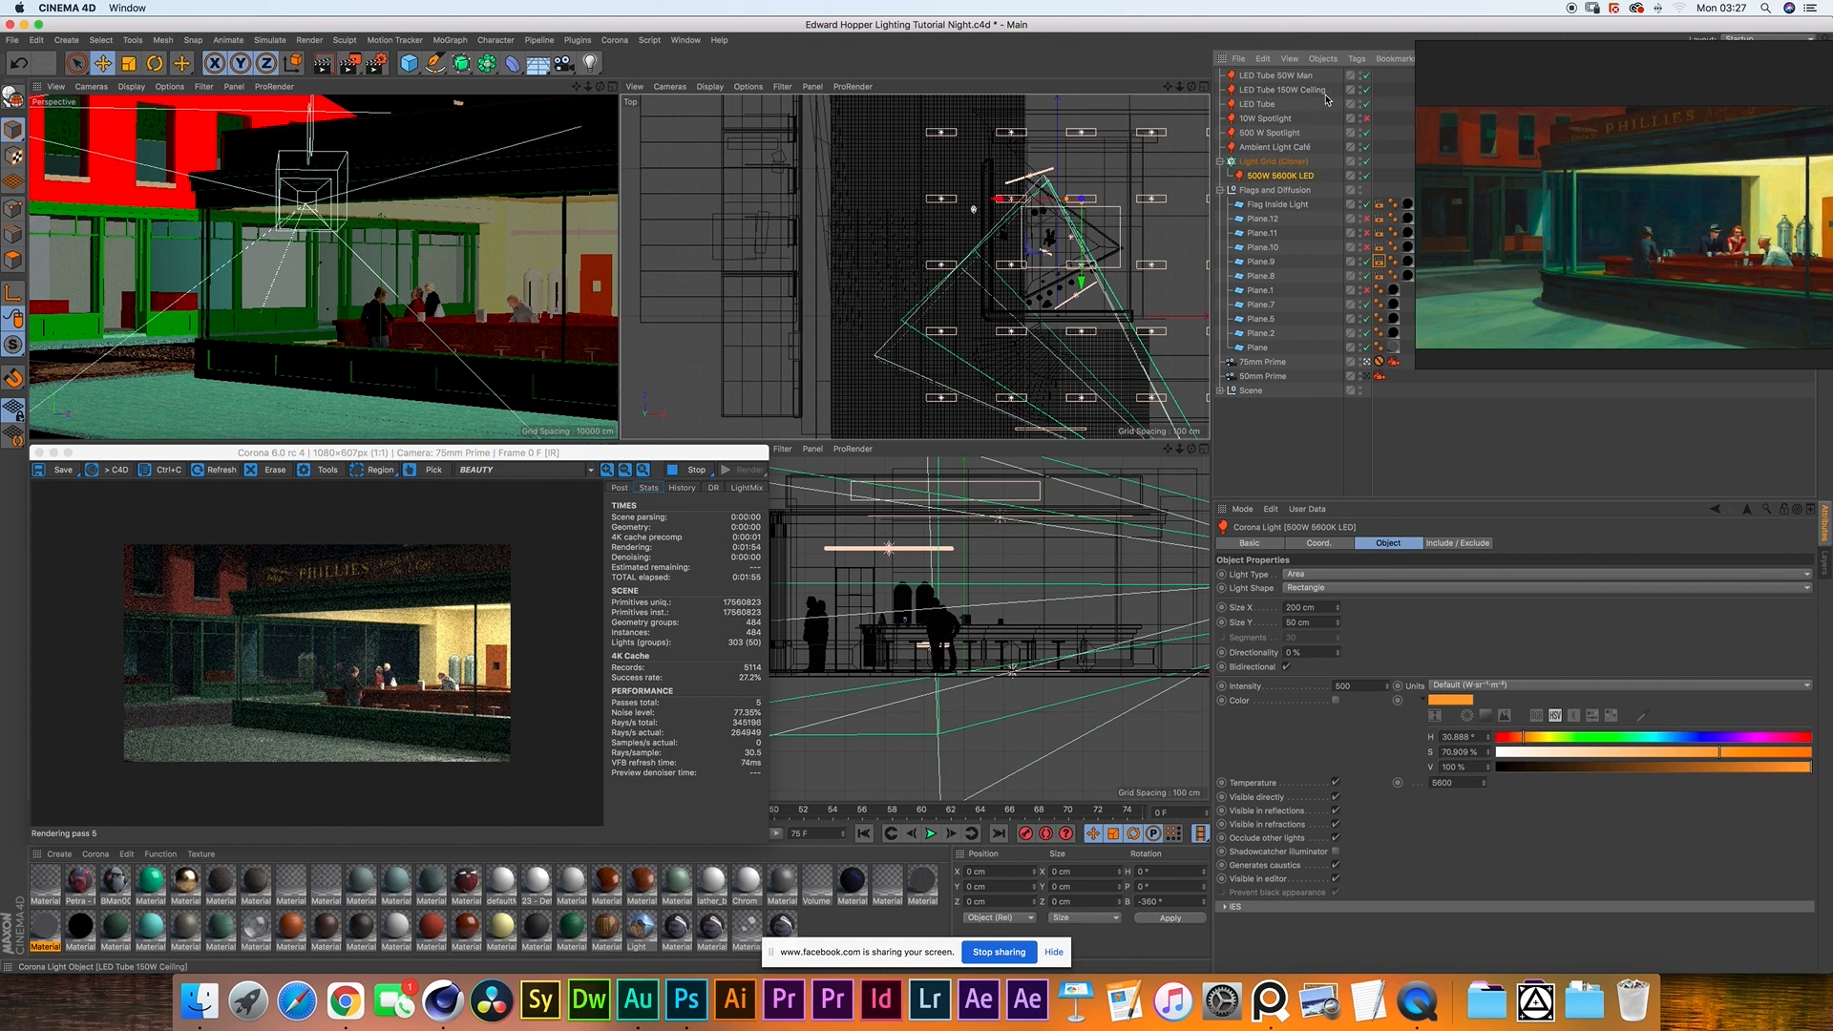
- Enable the 10W Spotlight and the Plane.12, Plane.11 and Plane.10 flags, and look at the setup from outside the 75mm Prime camera
left_click(1274, 119)
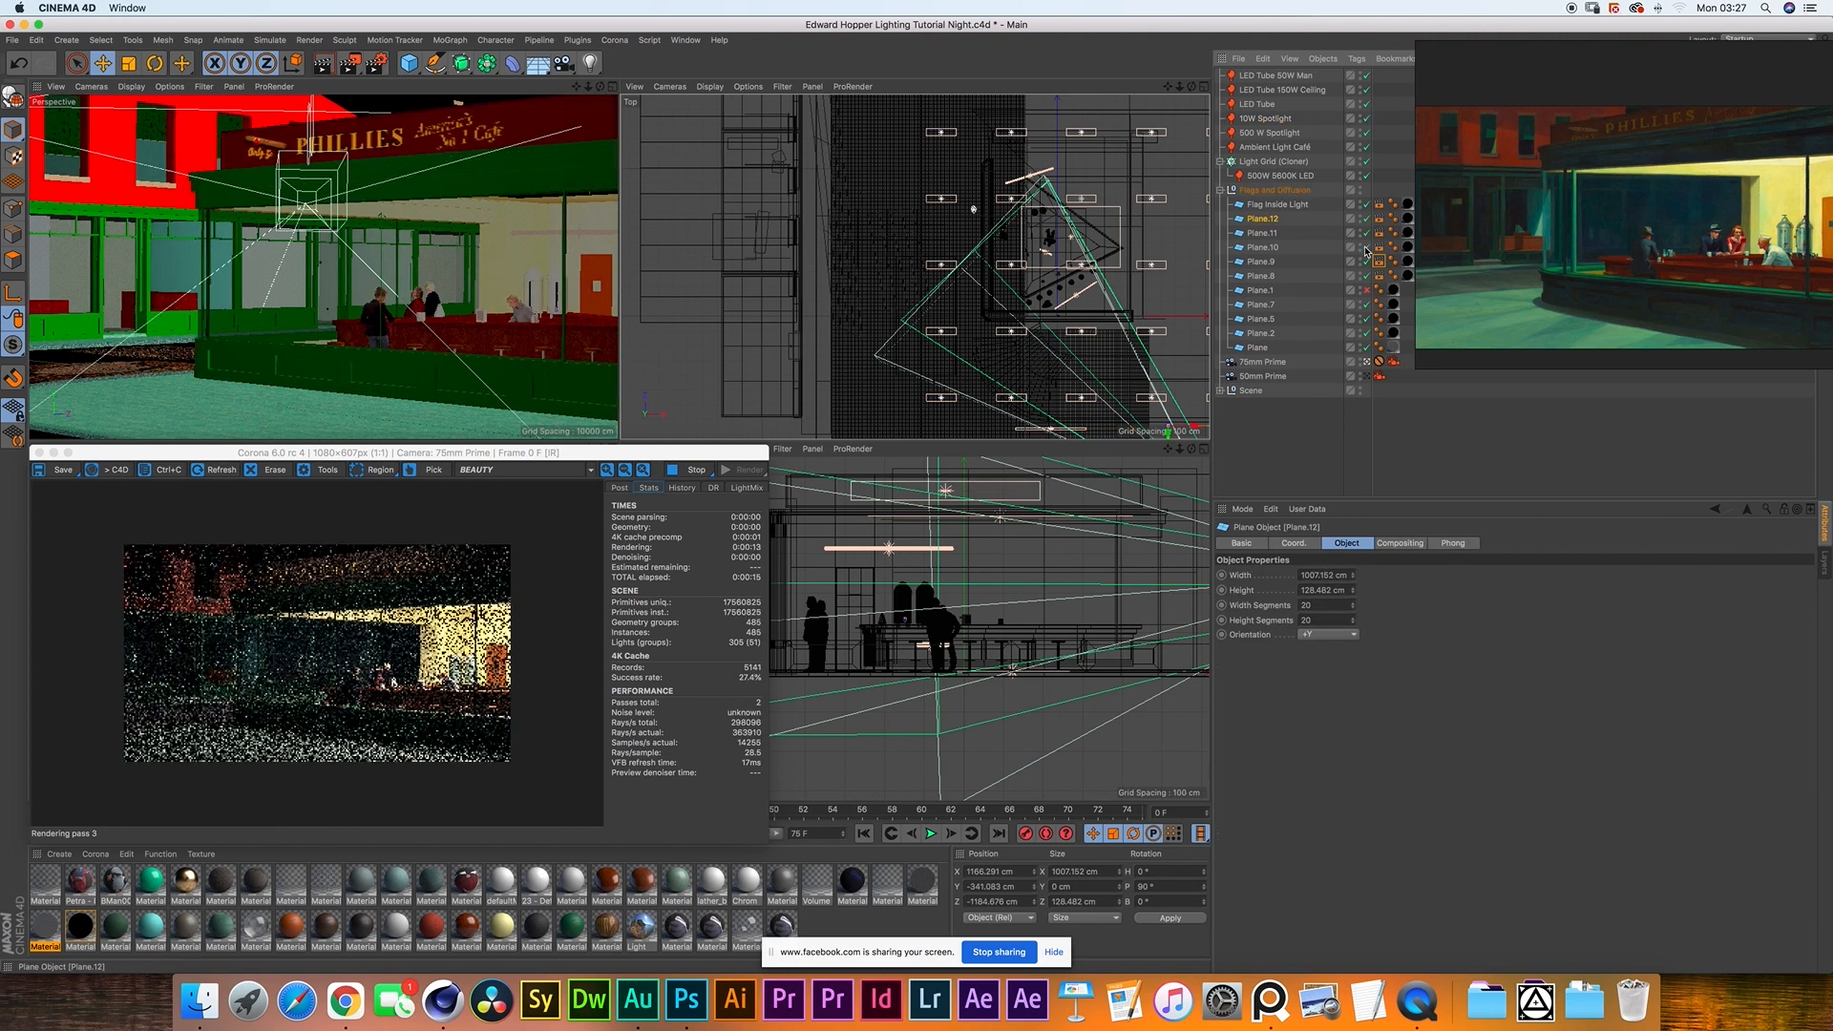
left_click(1366, 247)
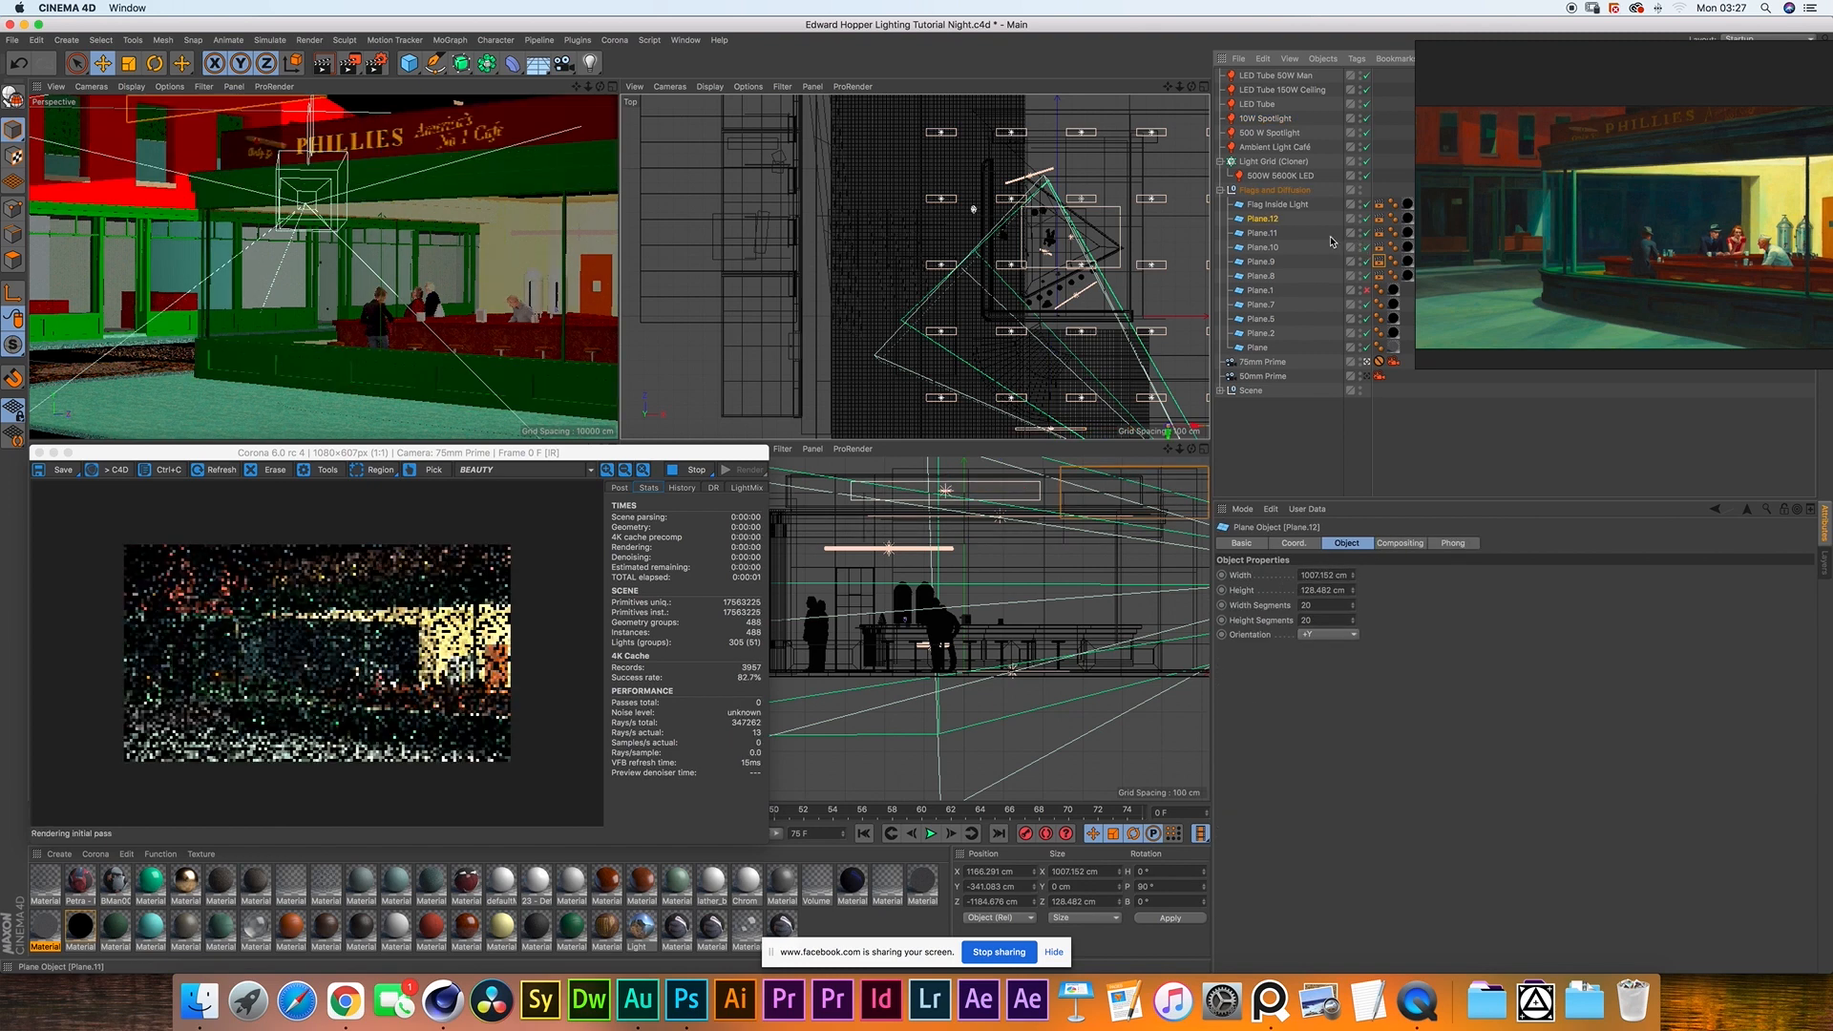
left_click(1367, 362)
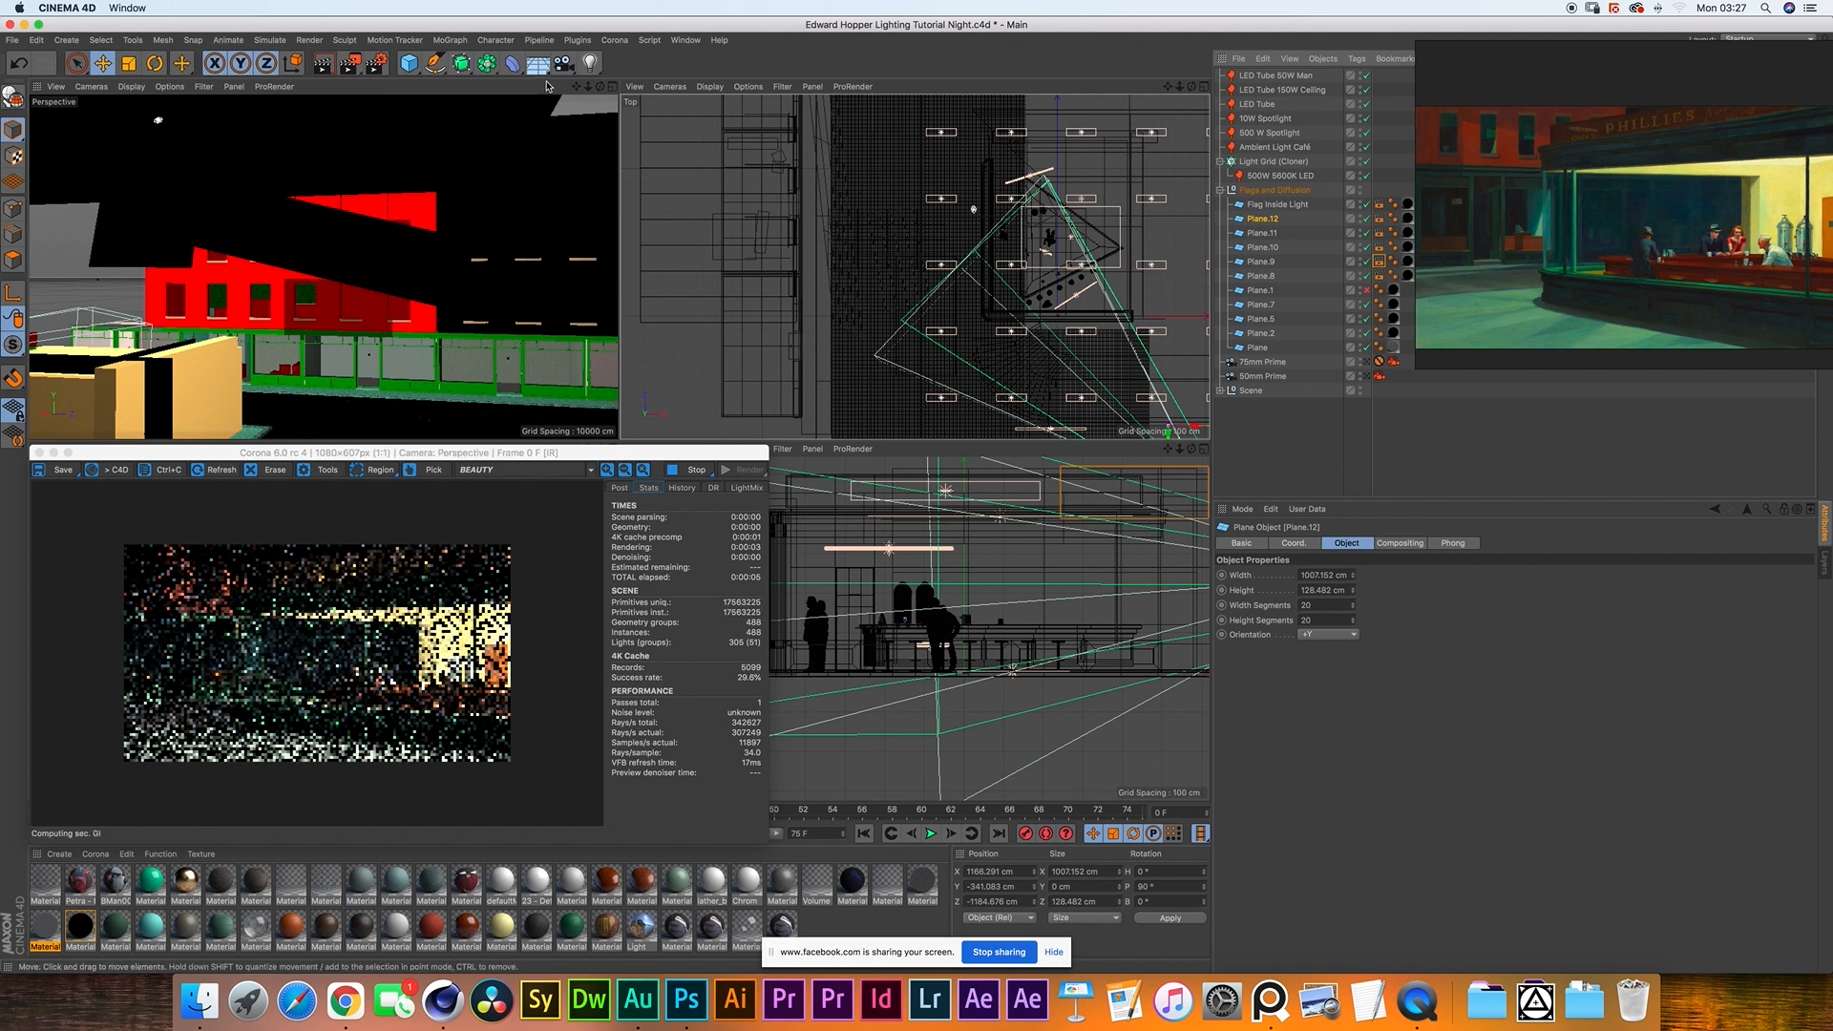
mouse_move(576, 87)
left_mouse_down()
mouse_move(776, 70)
mouse_move(598, 86)
mouse_move(657, 53)
mouse_move(574, 89)
mouse_move(593, 102)
mouse_move(586, 85)
left_mouse_up()
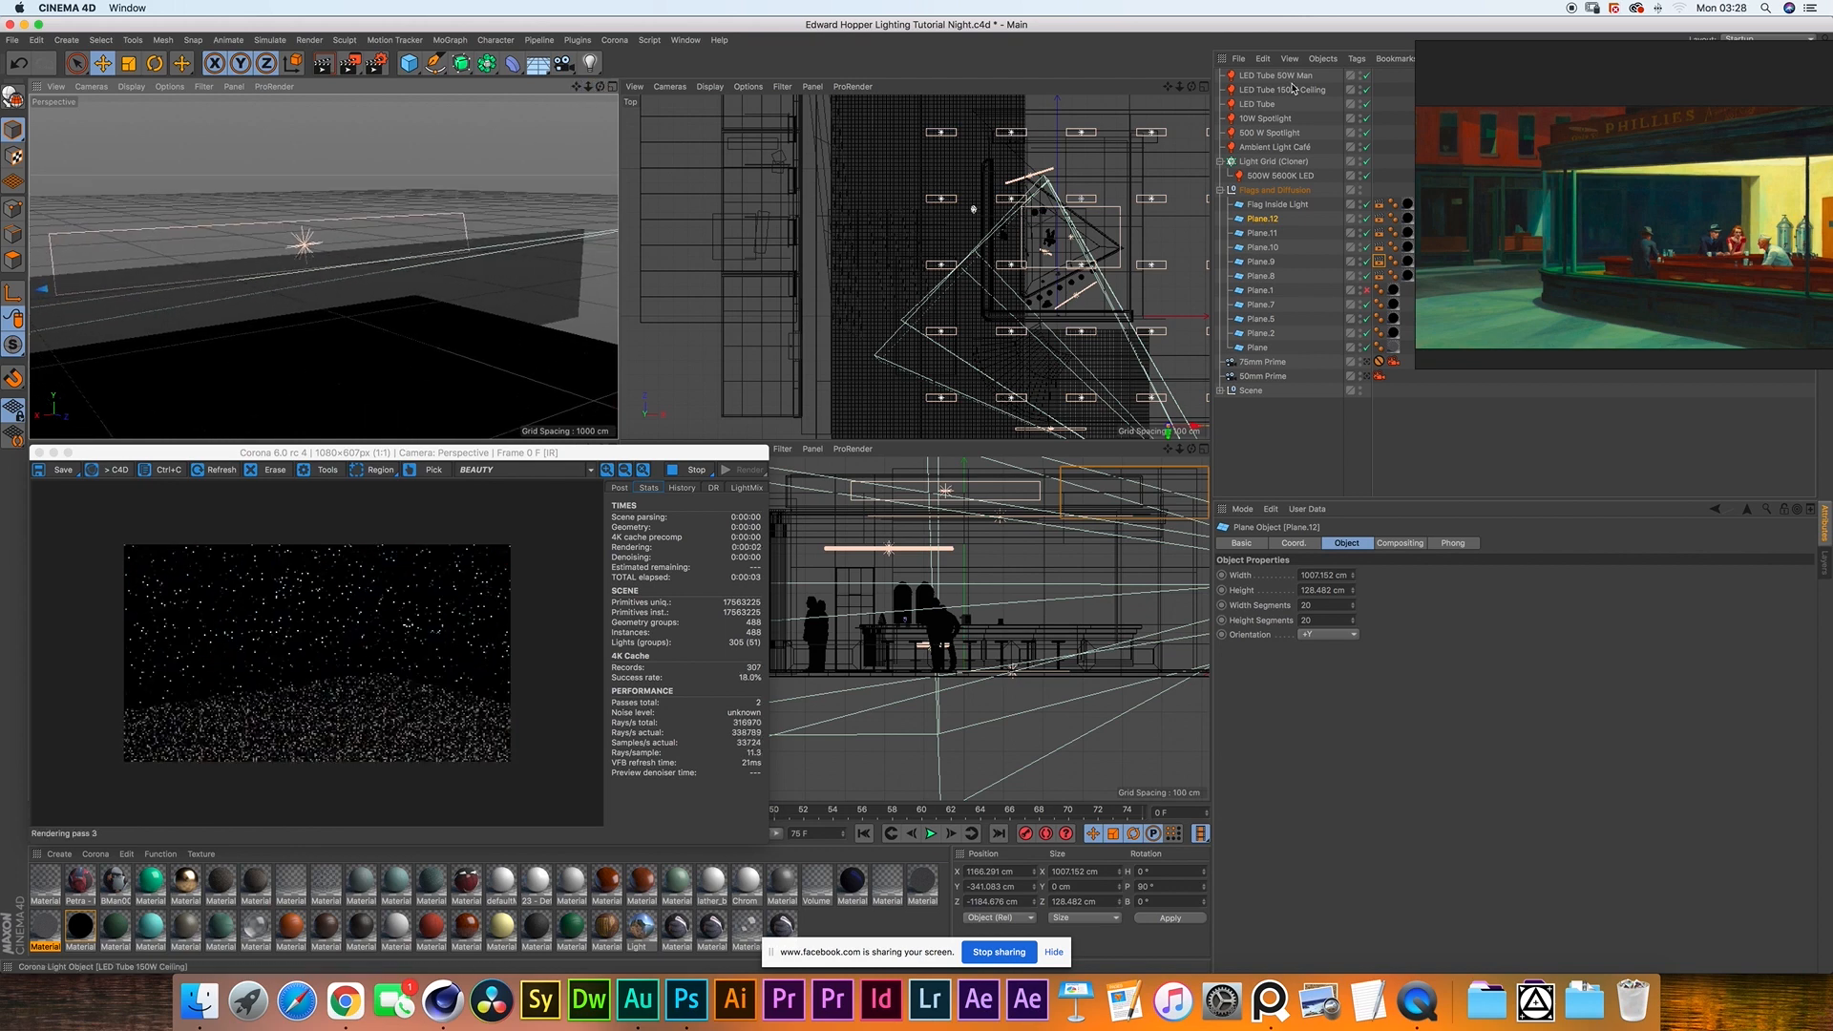
- Enable the Plane.1 object by the overhead light grid, check its placement above the street, and return to the 75mm Prime view
left_click(296, 293)
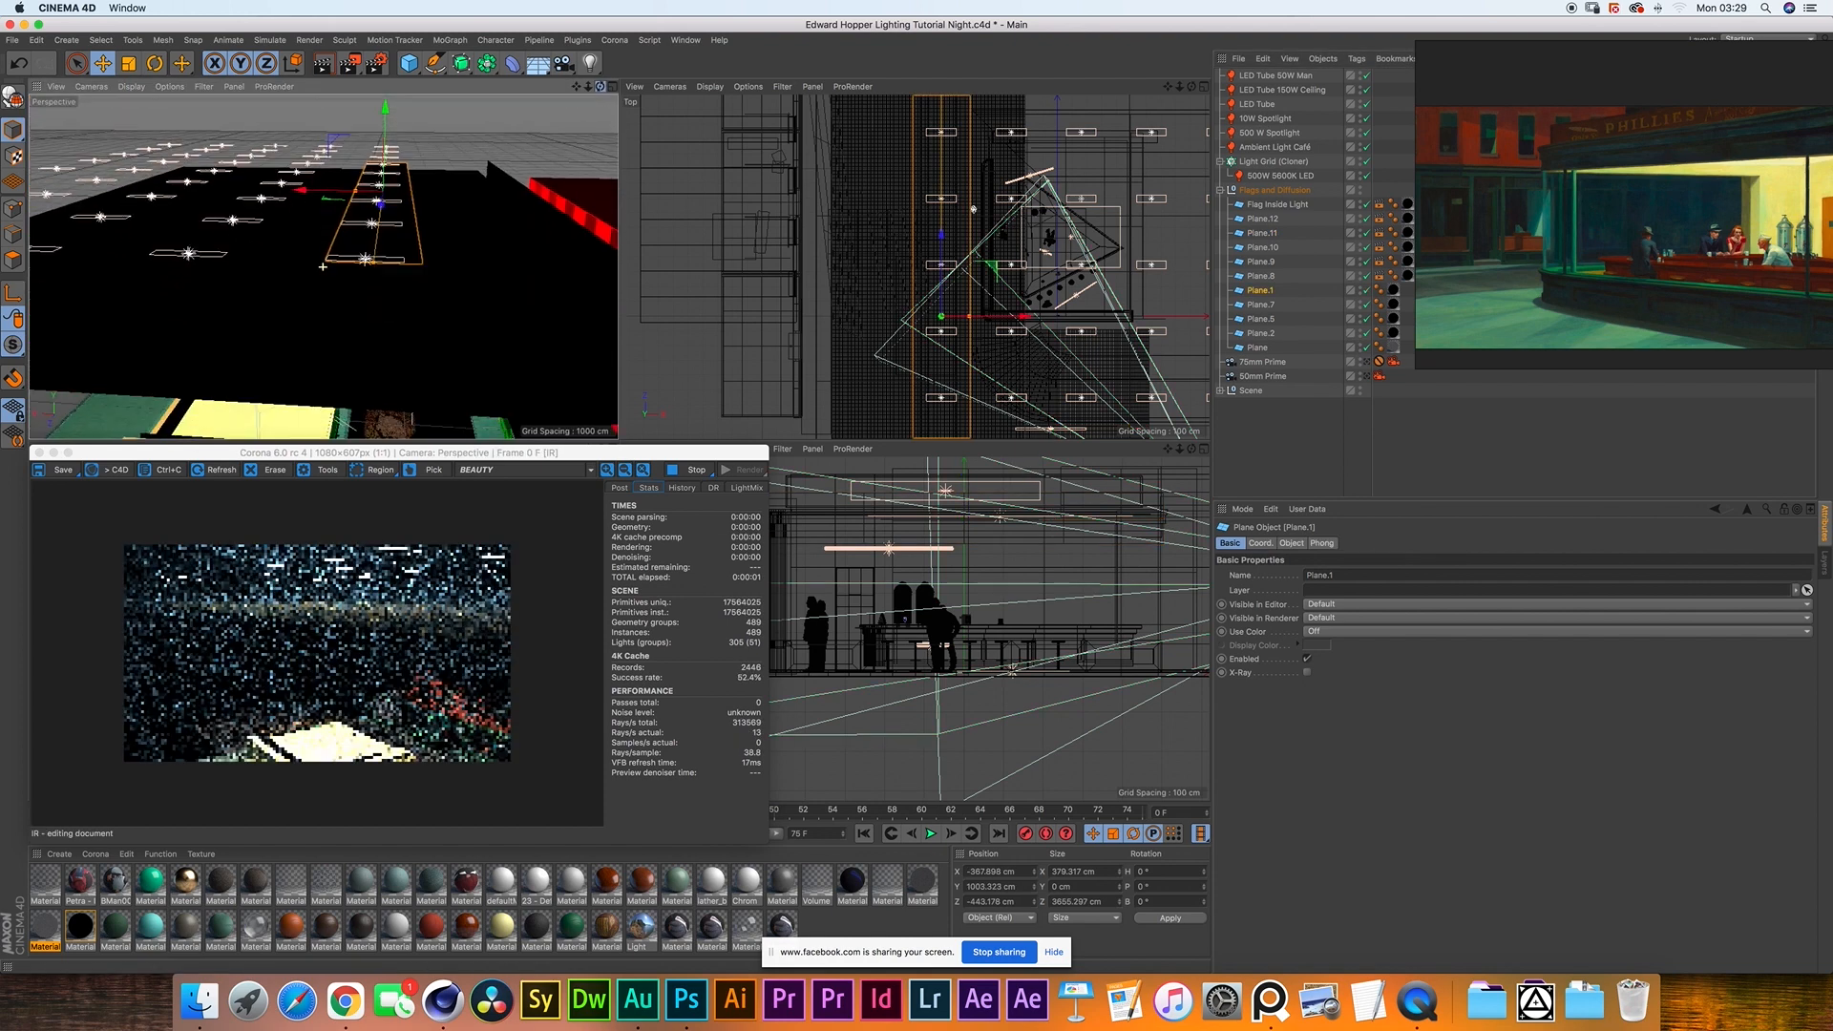
mouse_move(599, 86)
left_mouse_down()
mouse_move(573, 57)
mouse_move(633, 88)
mouse_move(601, 91)
left_mouse_up()
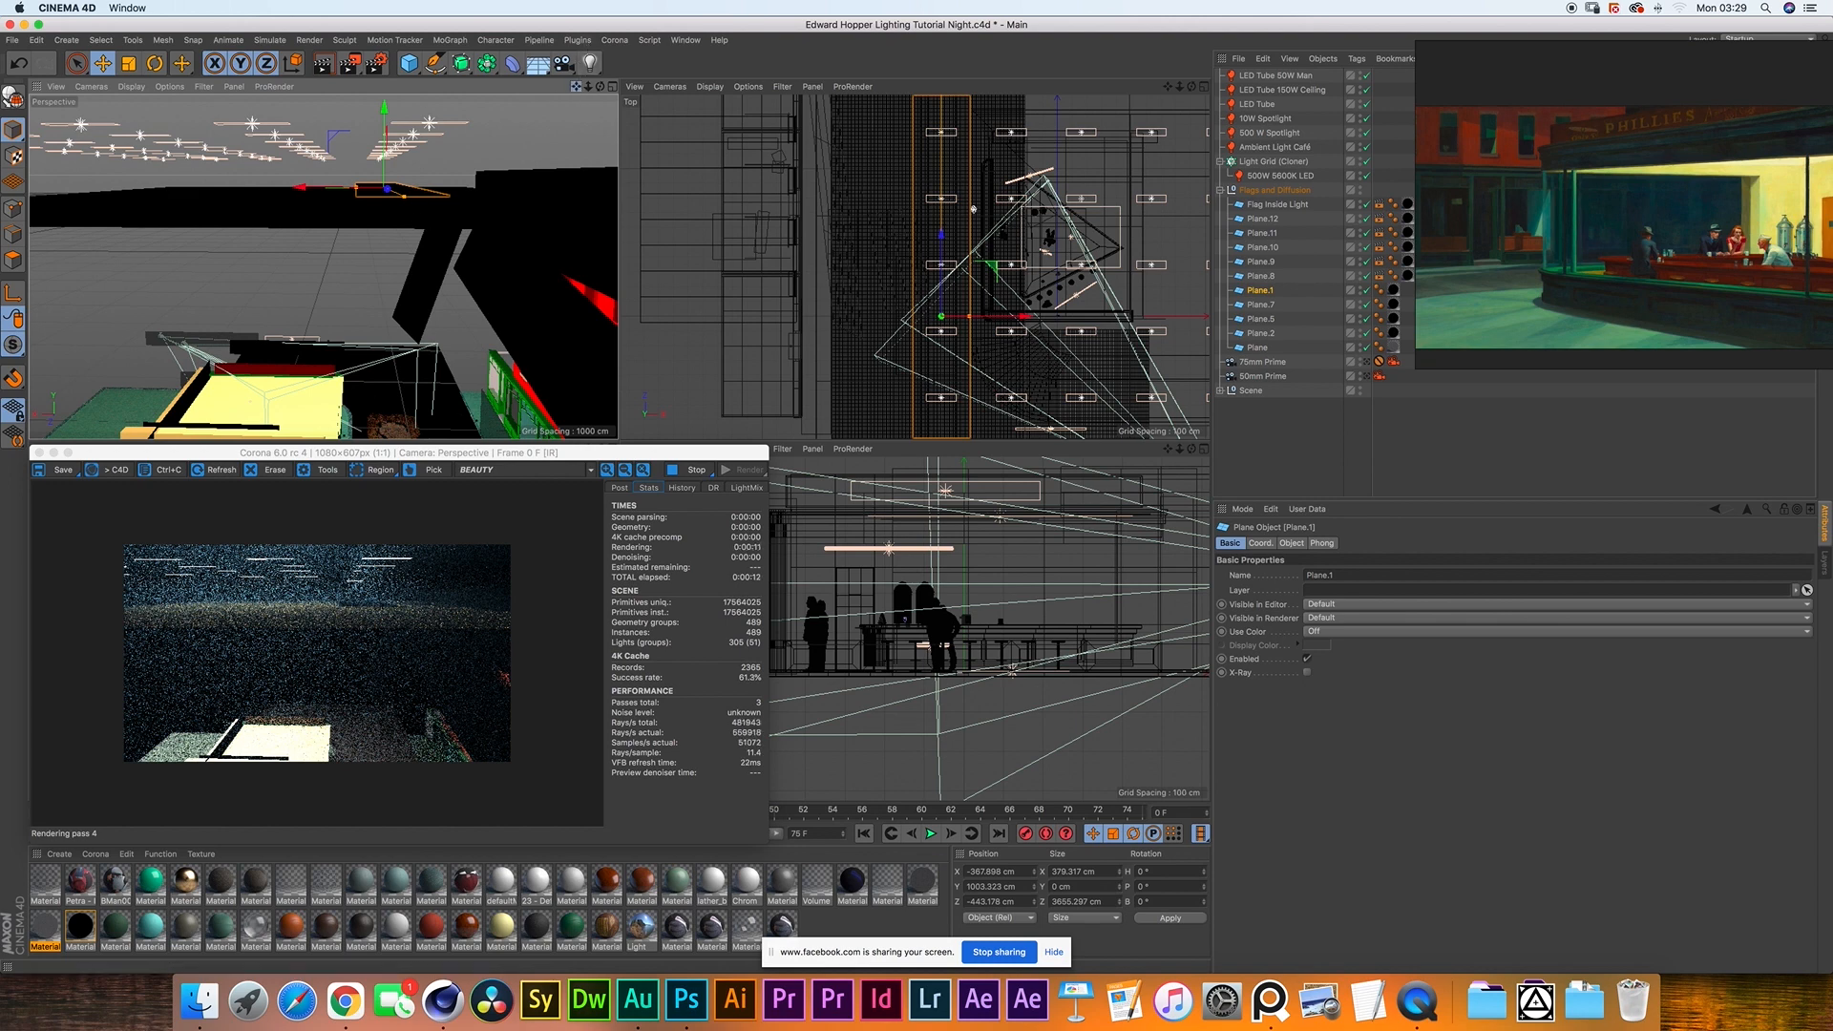
mouse_move(576, 87)
left_mouse_down()
mouse_move(554, 37)
mouse_move(557, 59)
left_mouse_up()
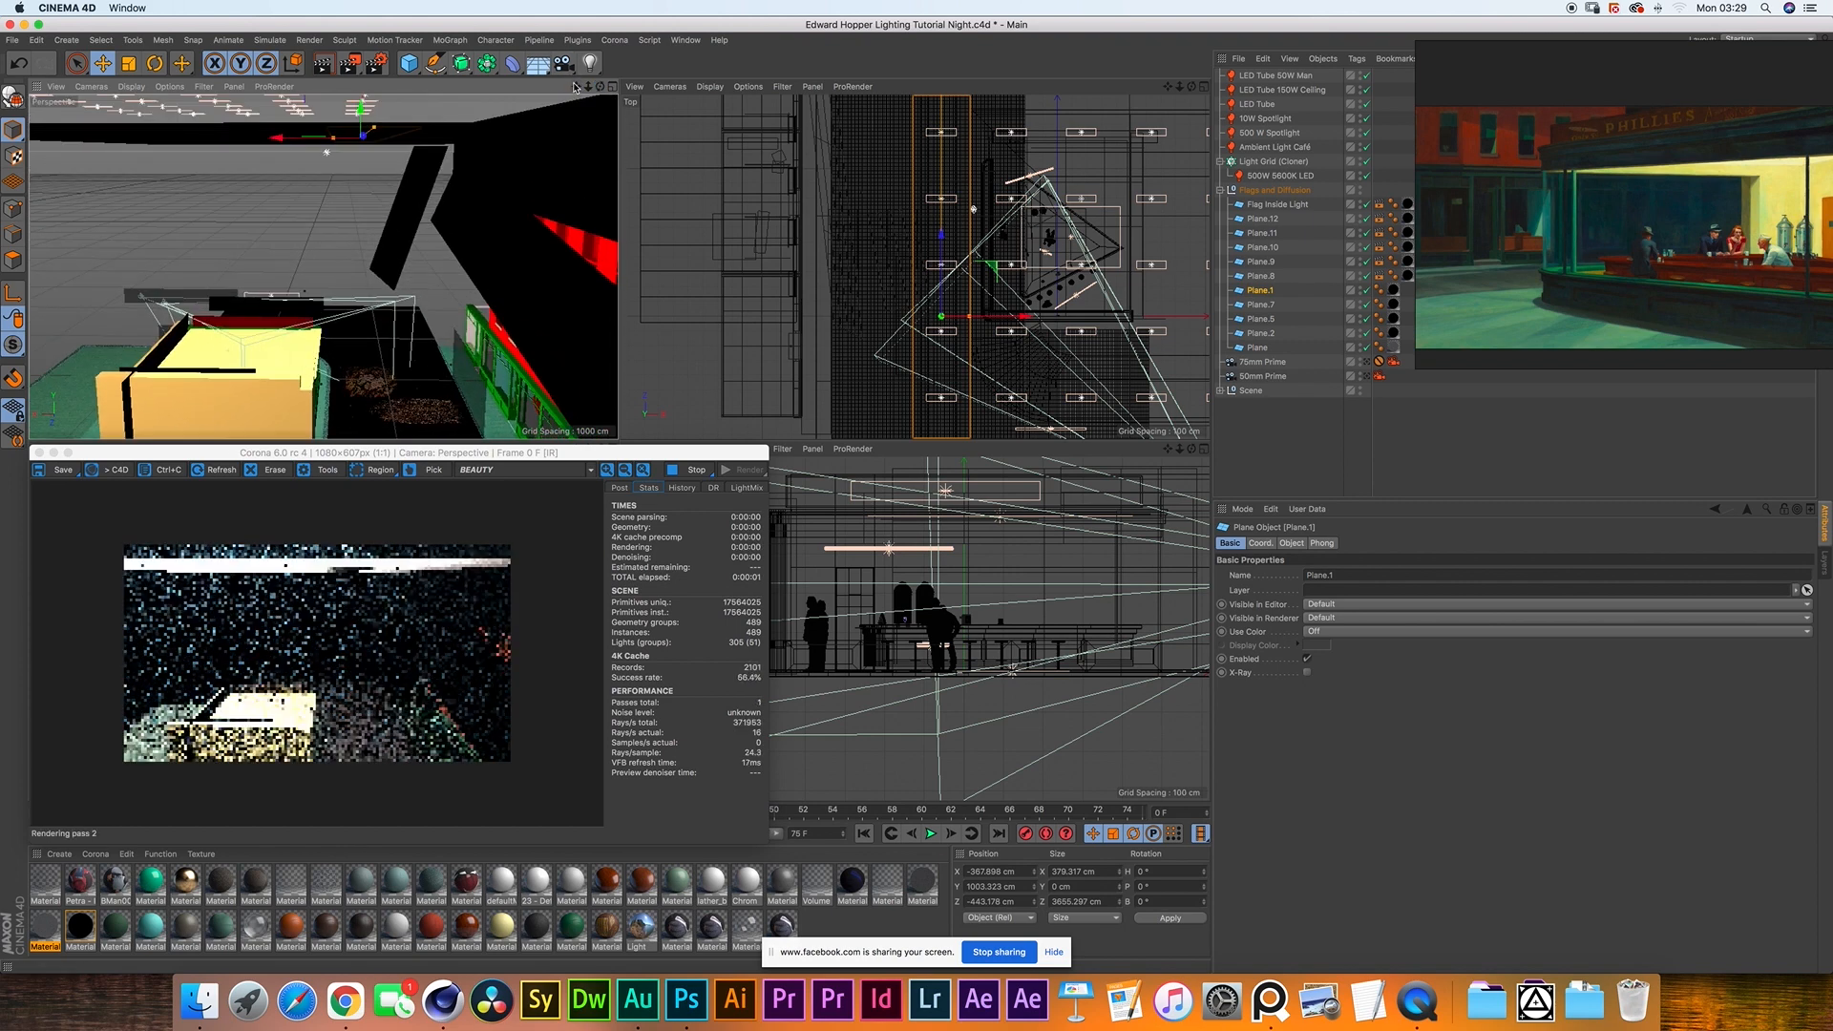
left_click(1367, 363)
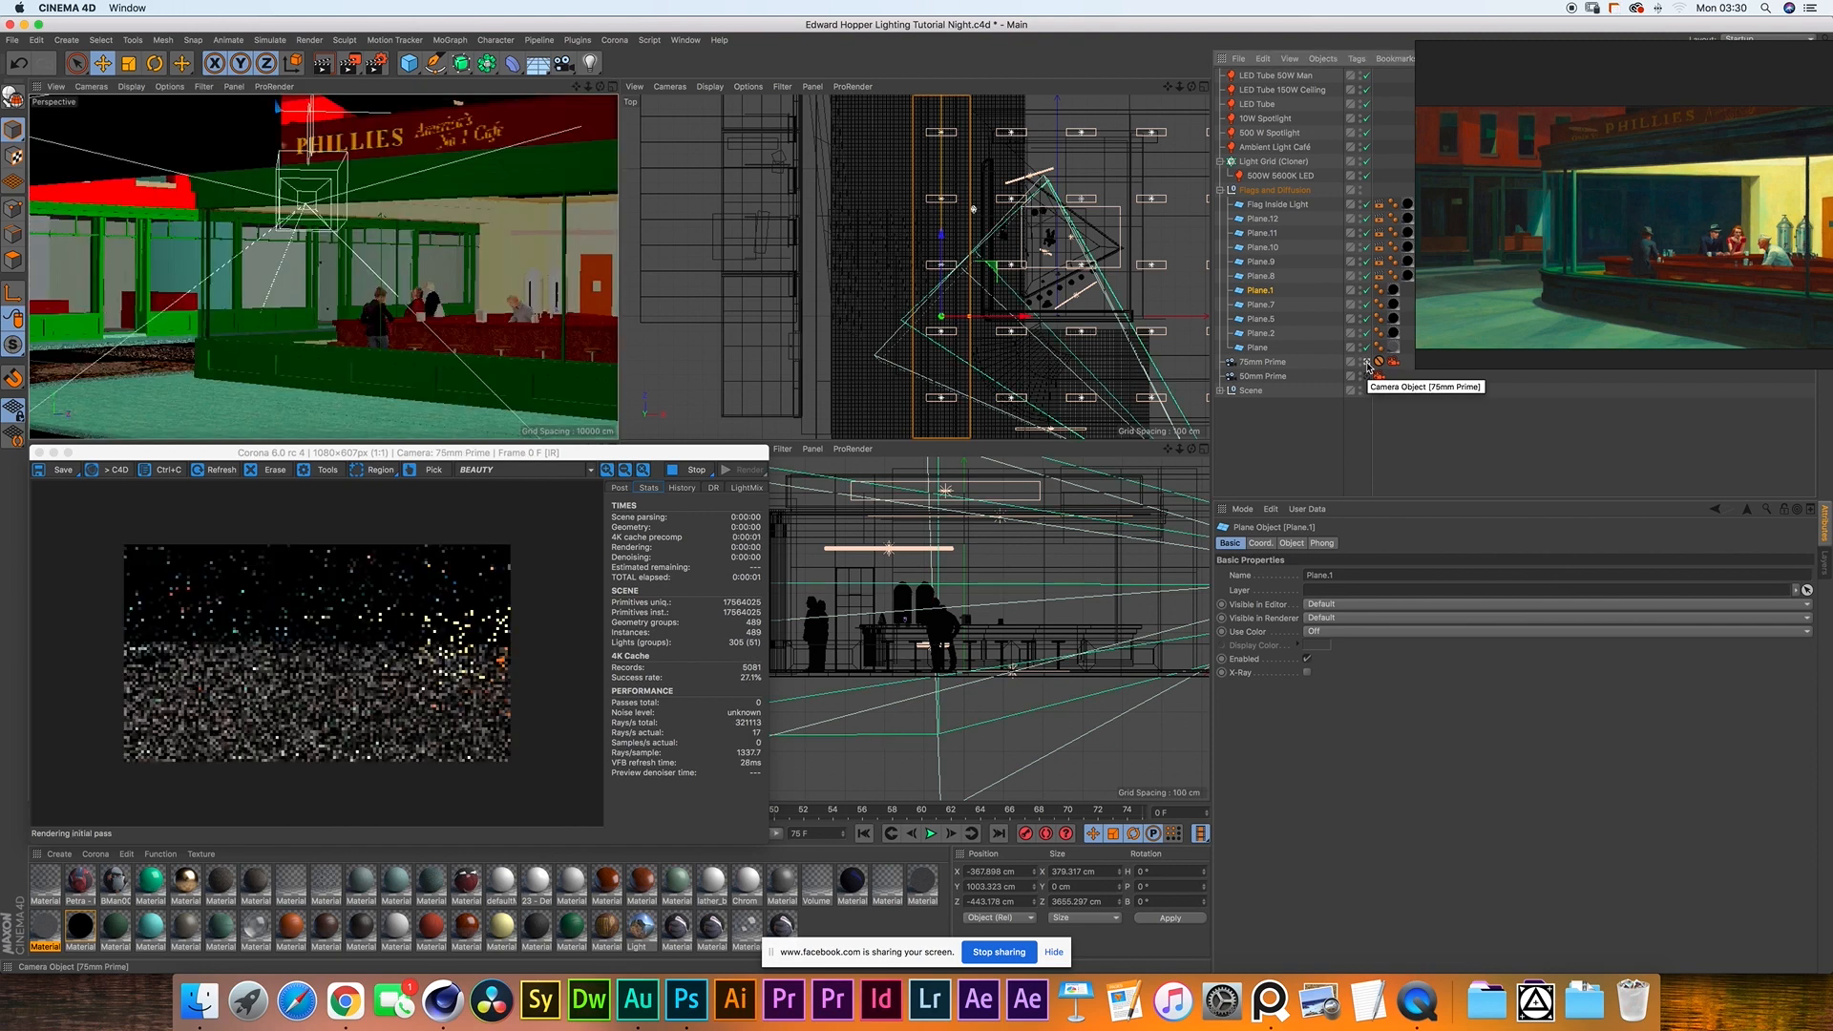
- Collapse the Flags and Diffusion group and inspect the layered diffuse texture of the green Material.8
left_click(1226, 190)
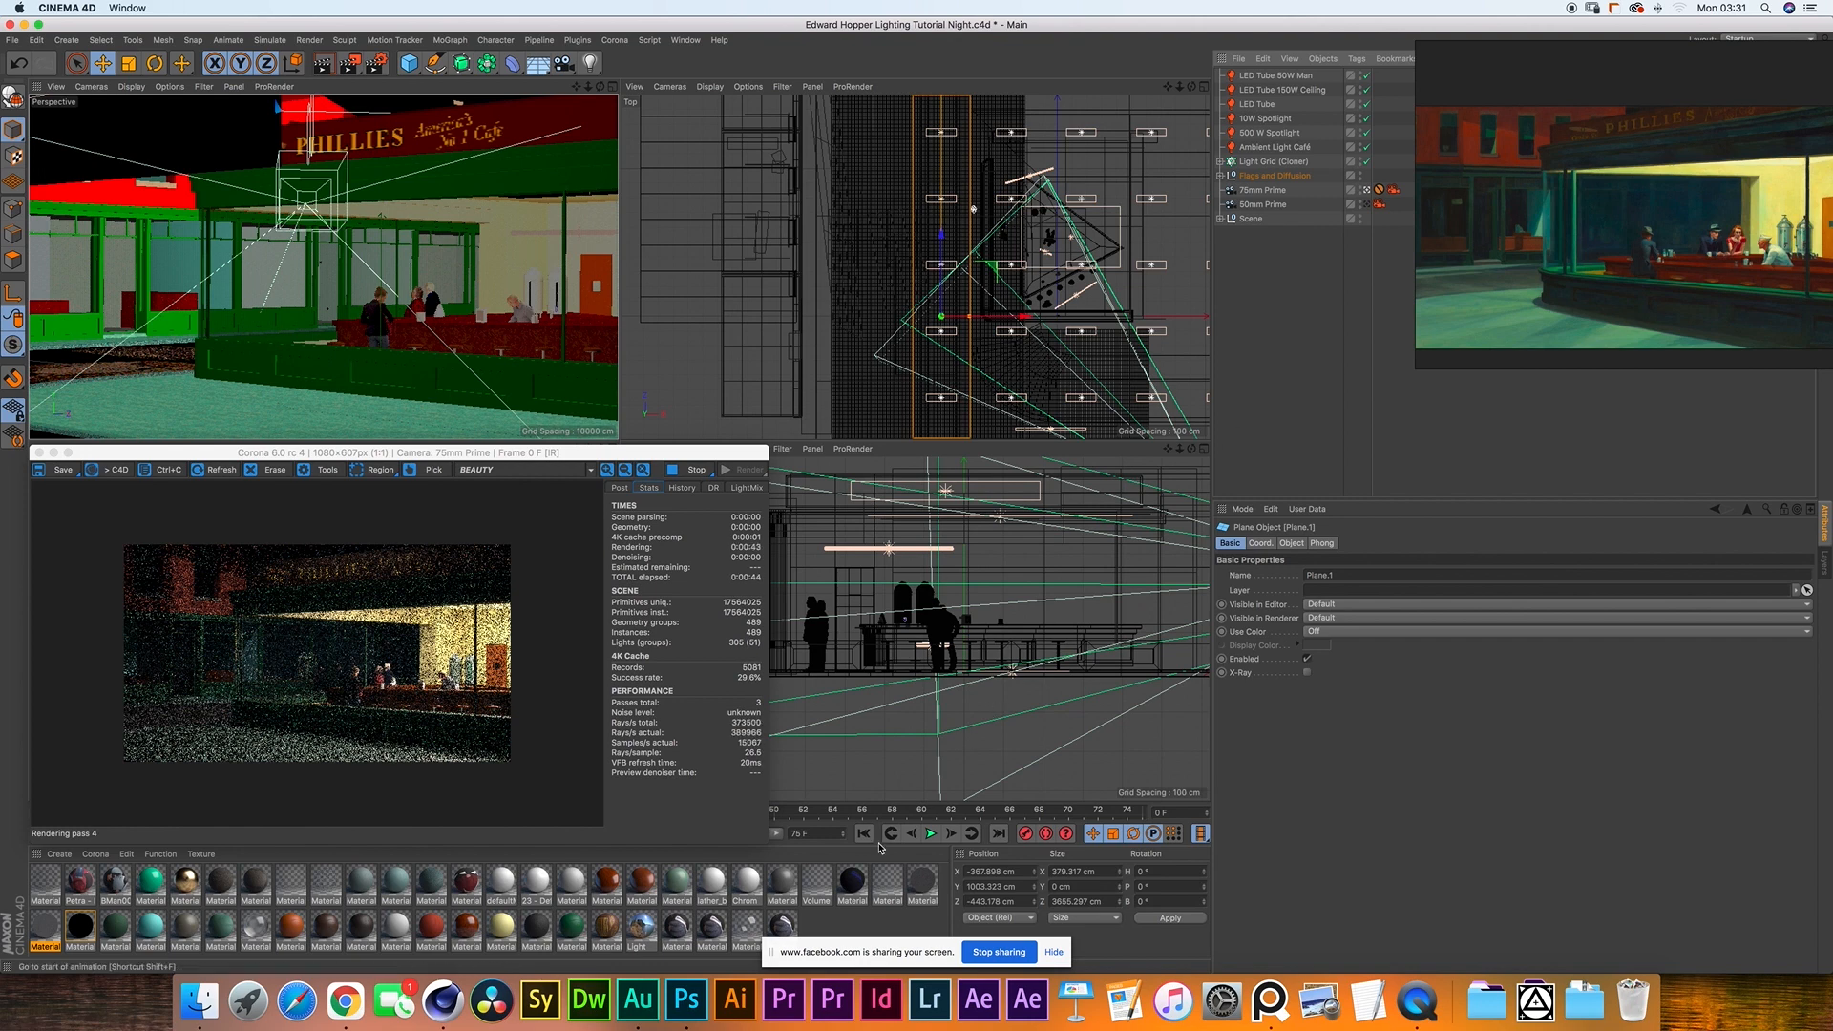
left_click(220, 925)
double_click(220, 924)
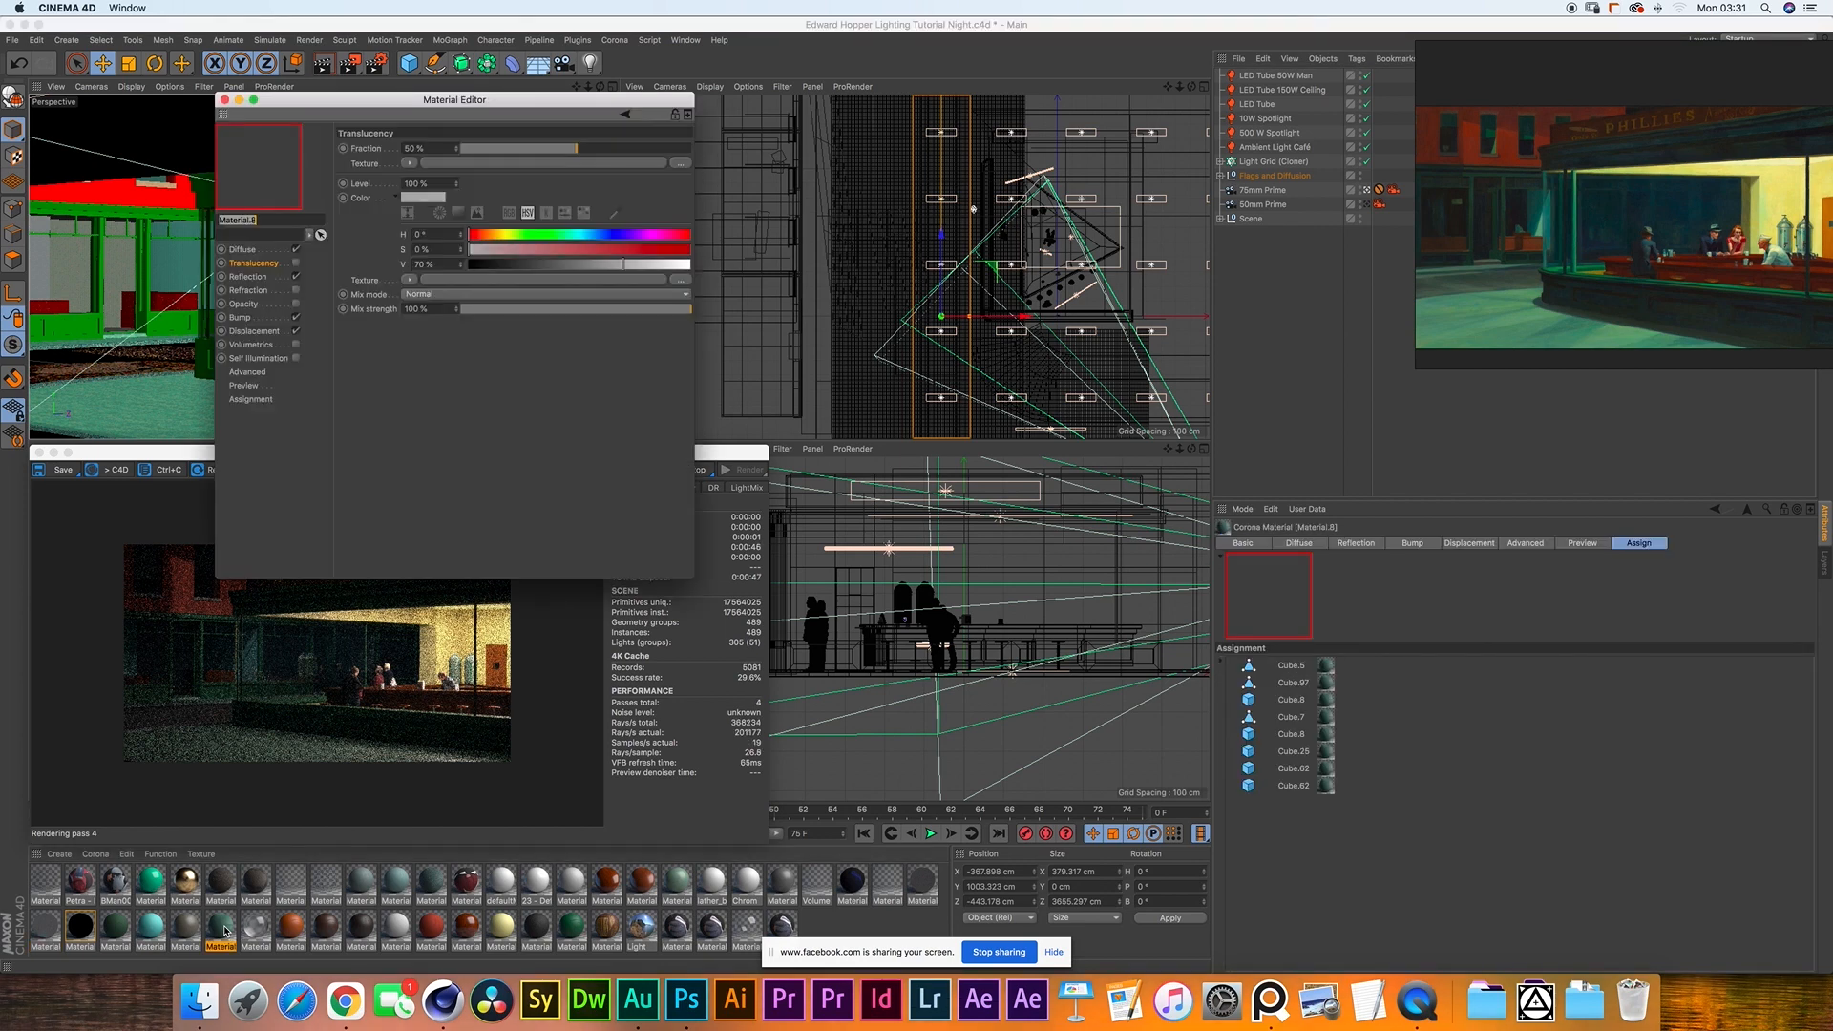
left_click_drag(430, 95, 860, 231)
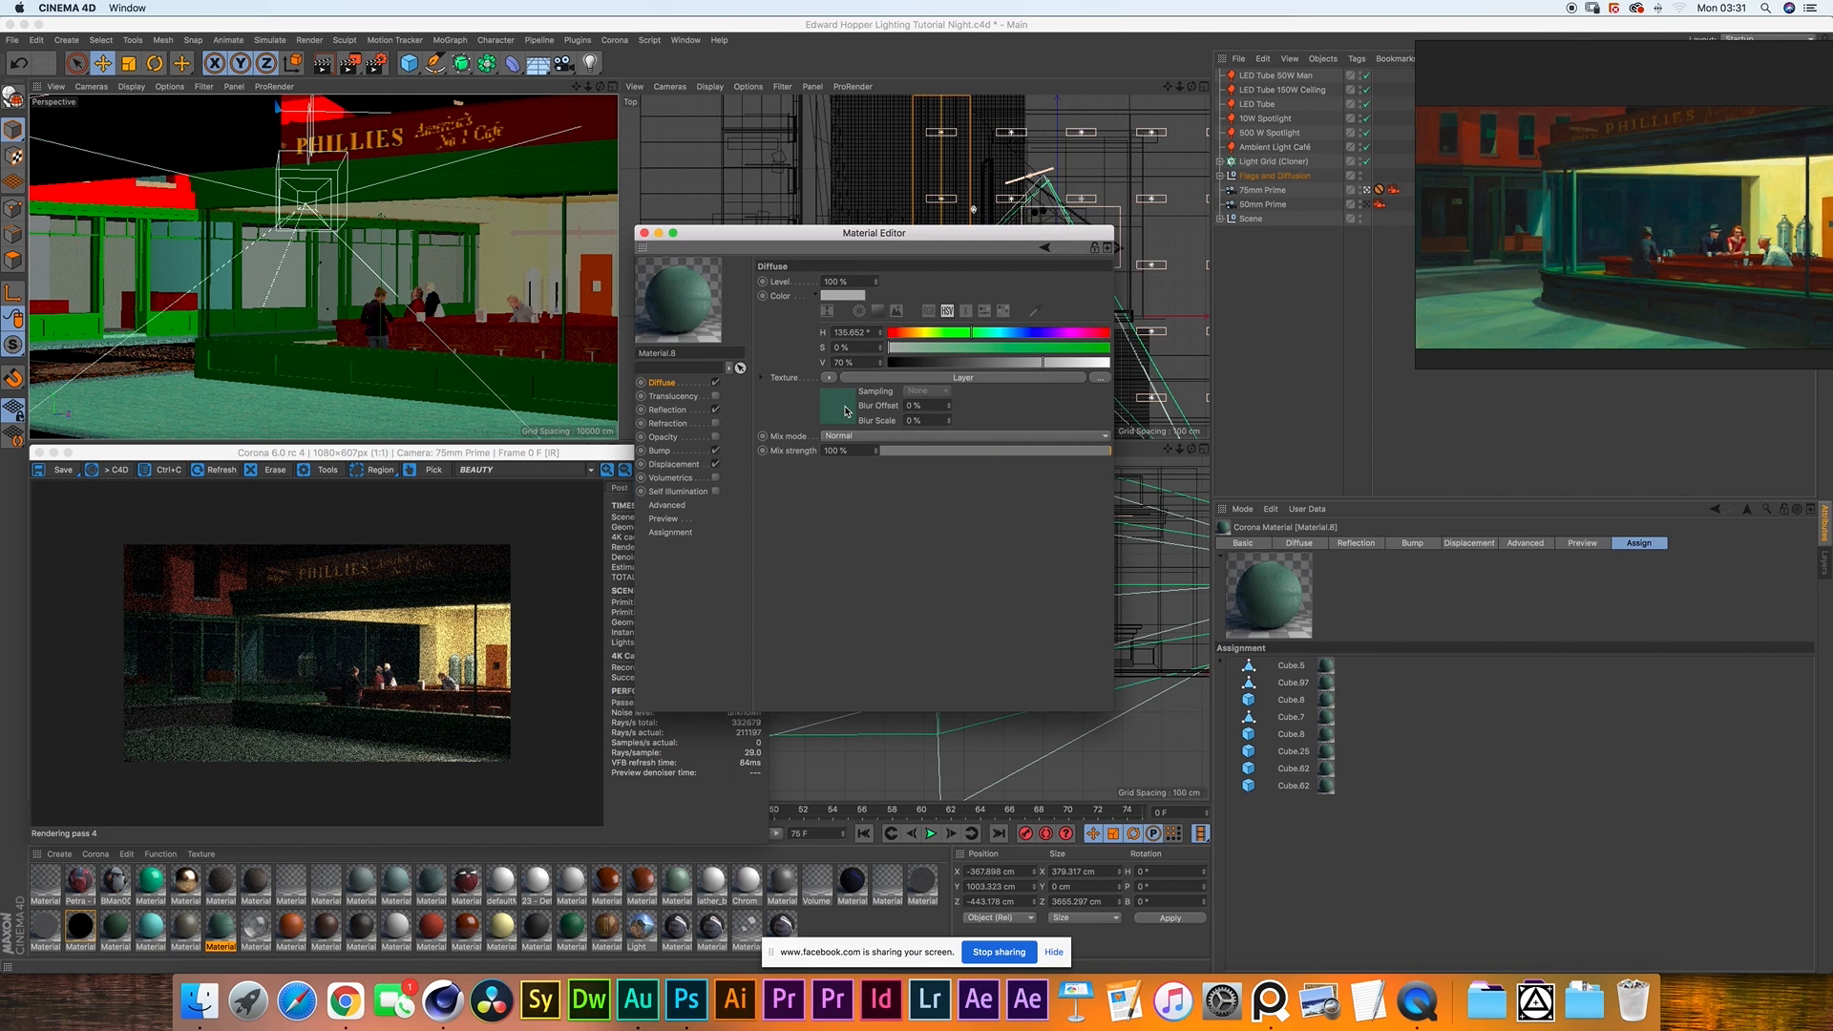
left_click(845, 411)
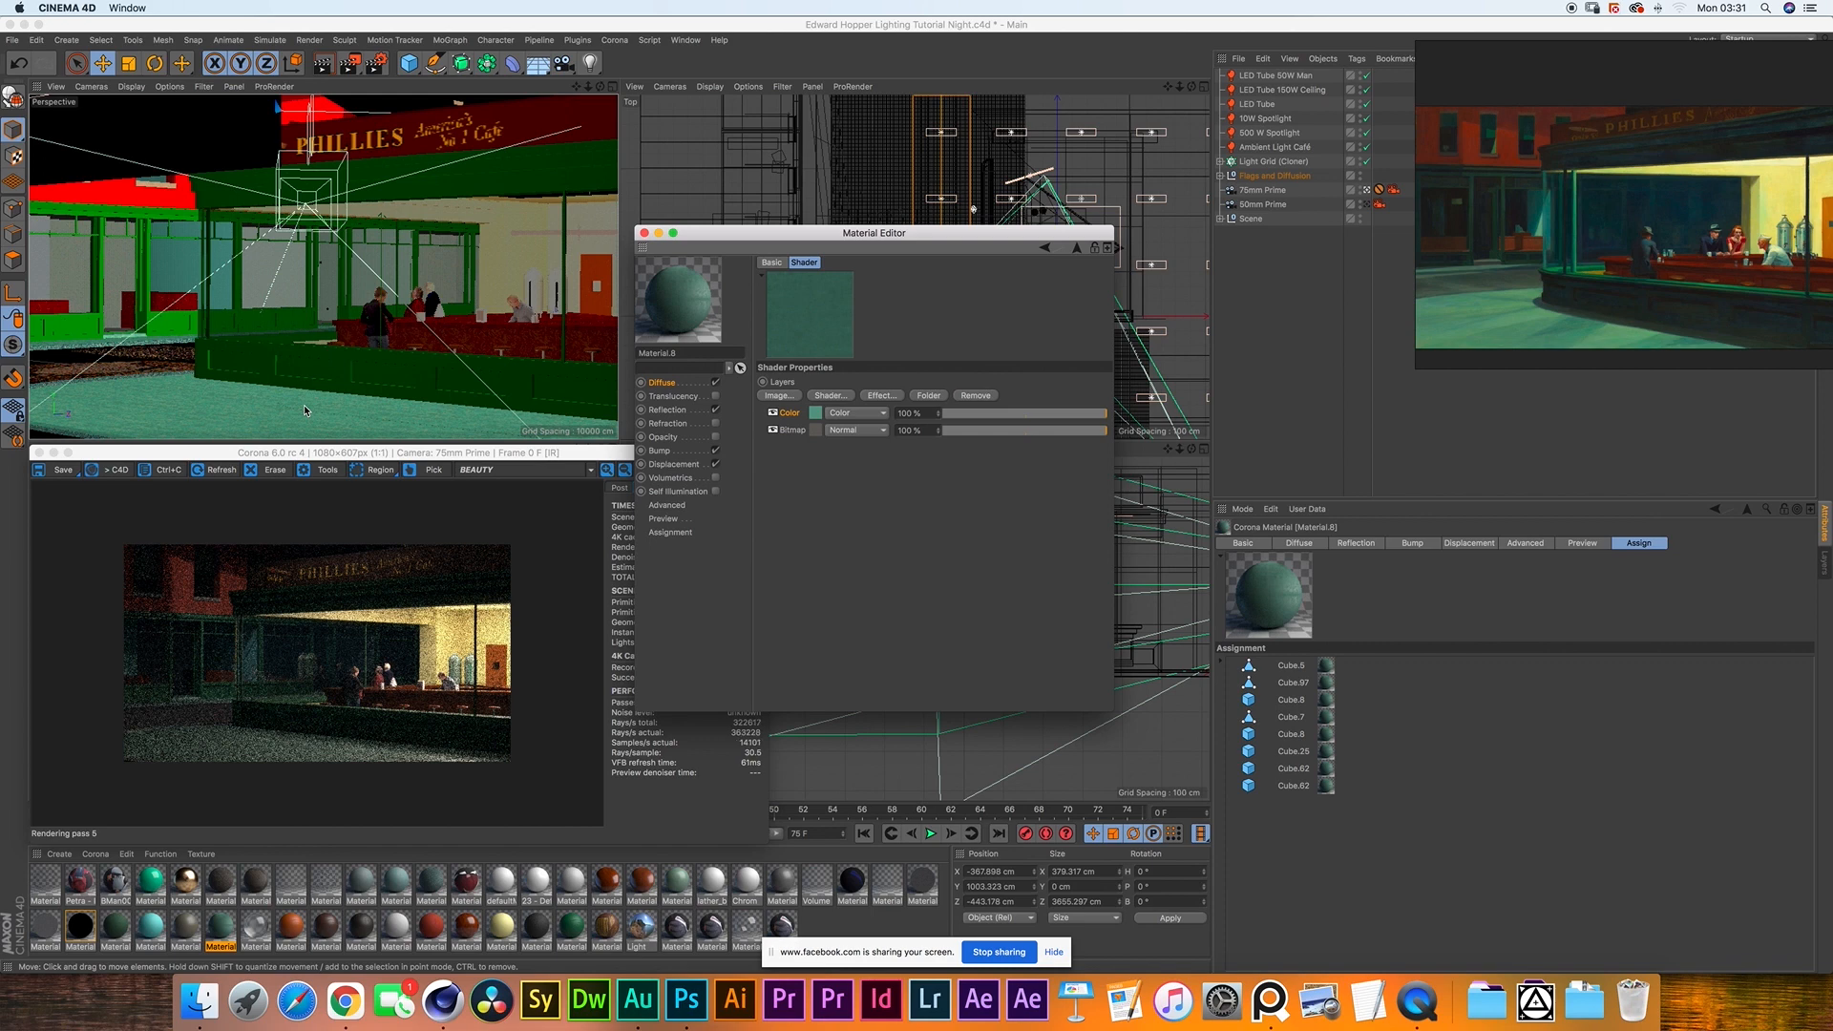
left_click(644, 234)
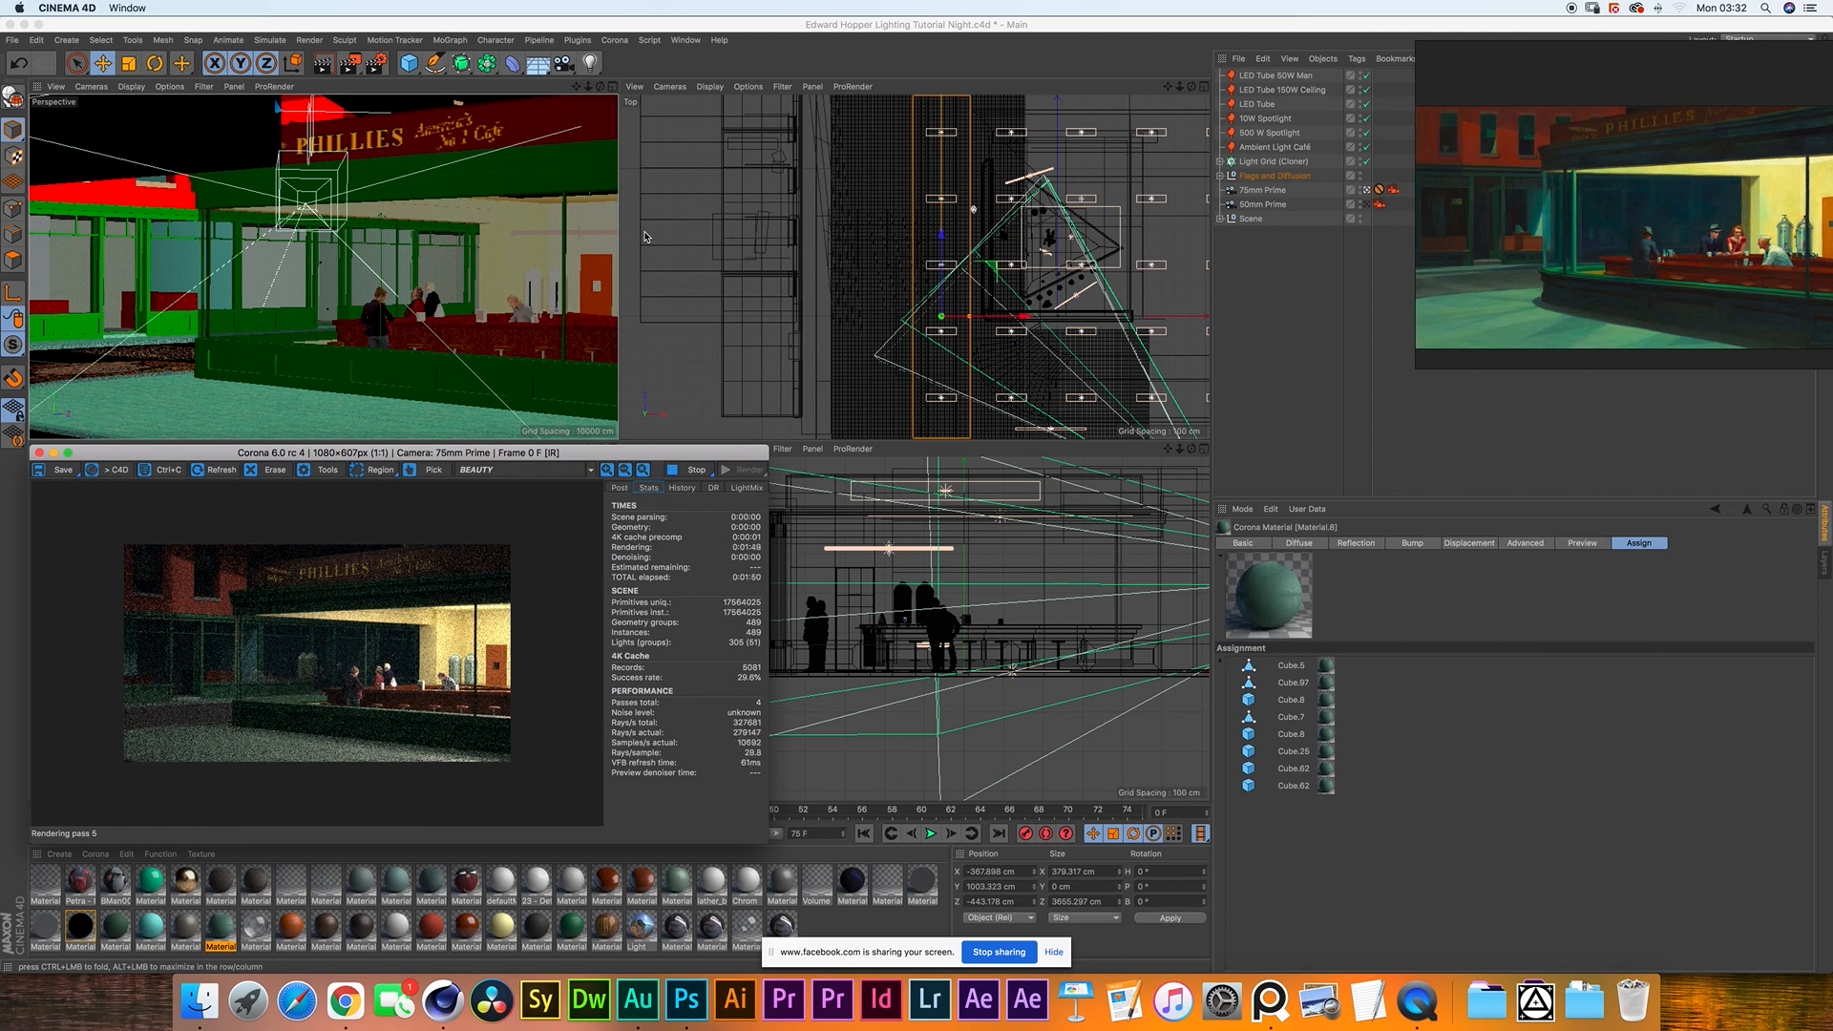
- Open the Volume material and review its absorption distance and scattering settings against the full reference painting
left_click(821, 880)
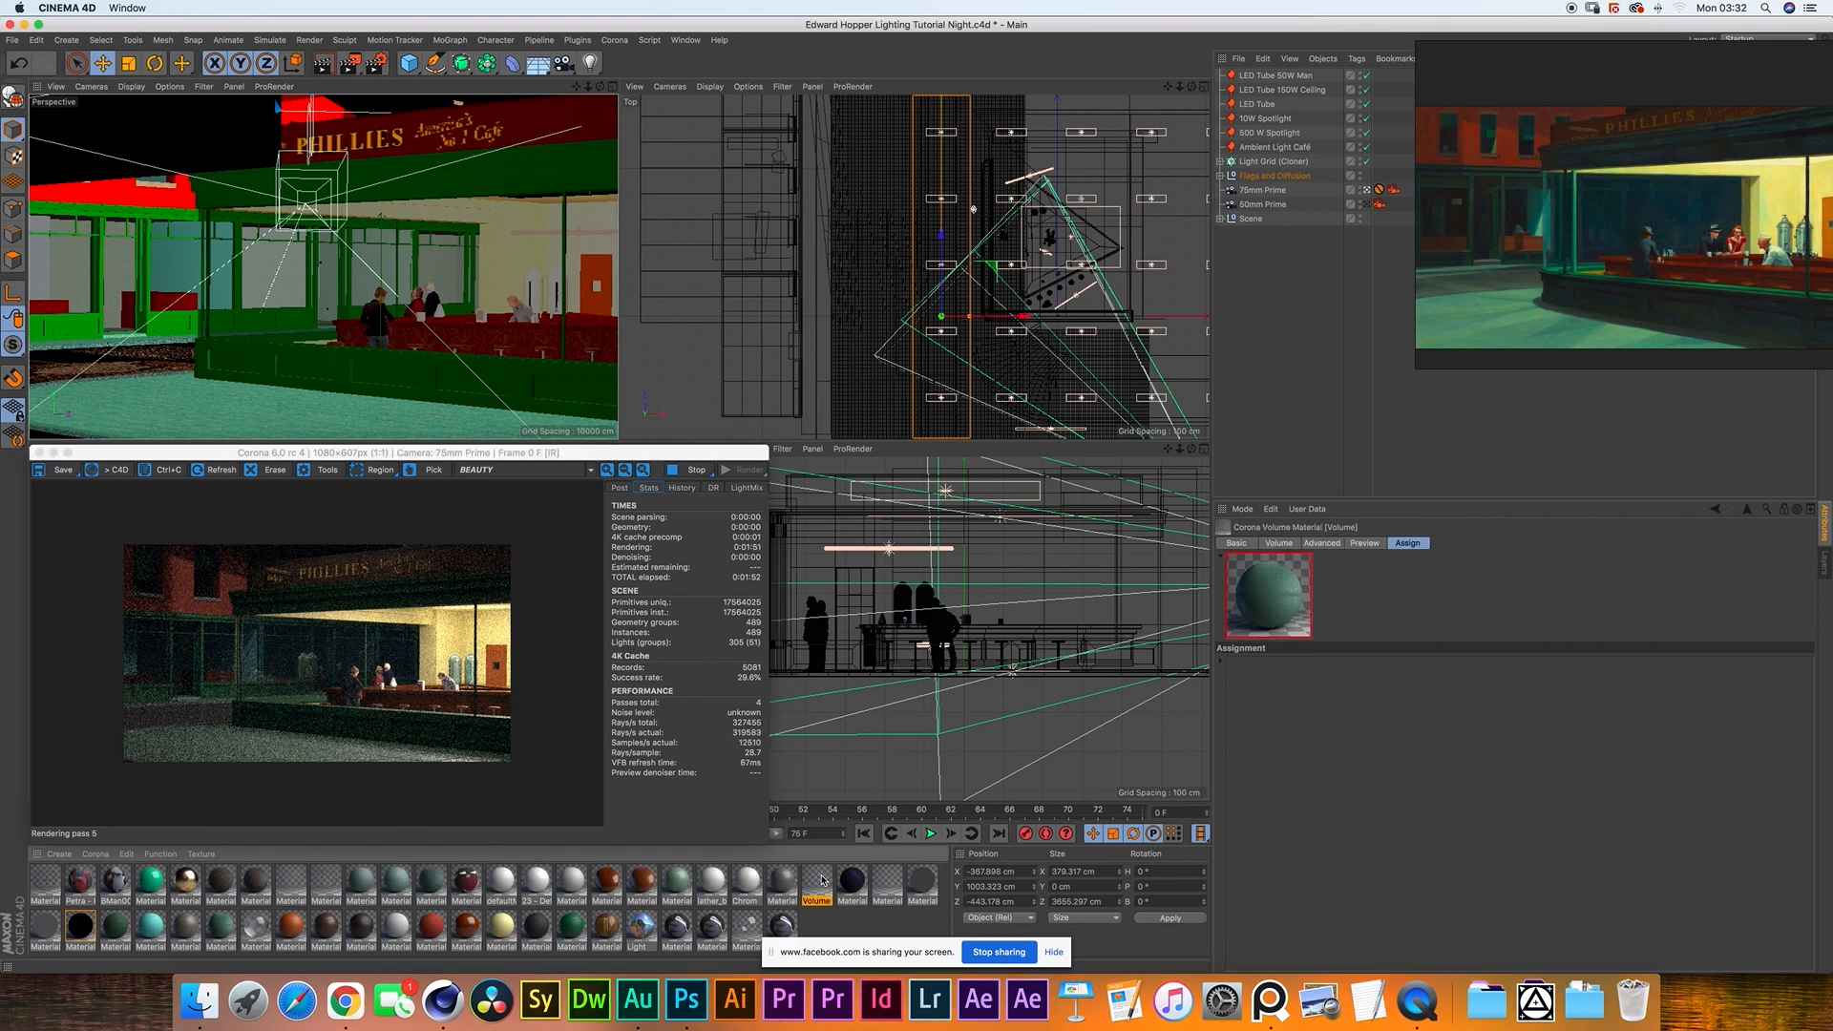
double_click(823, 880)
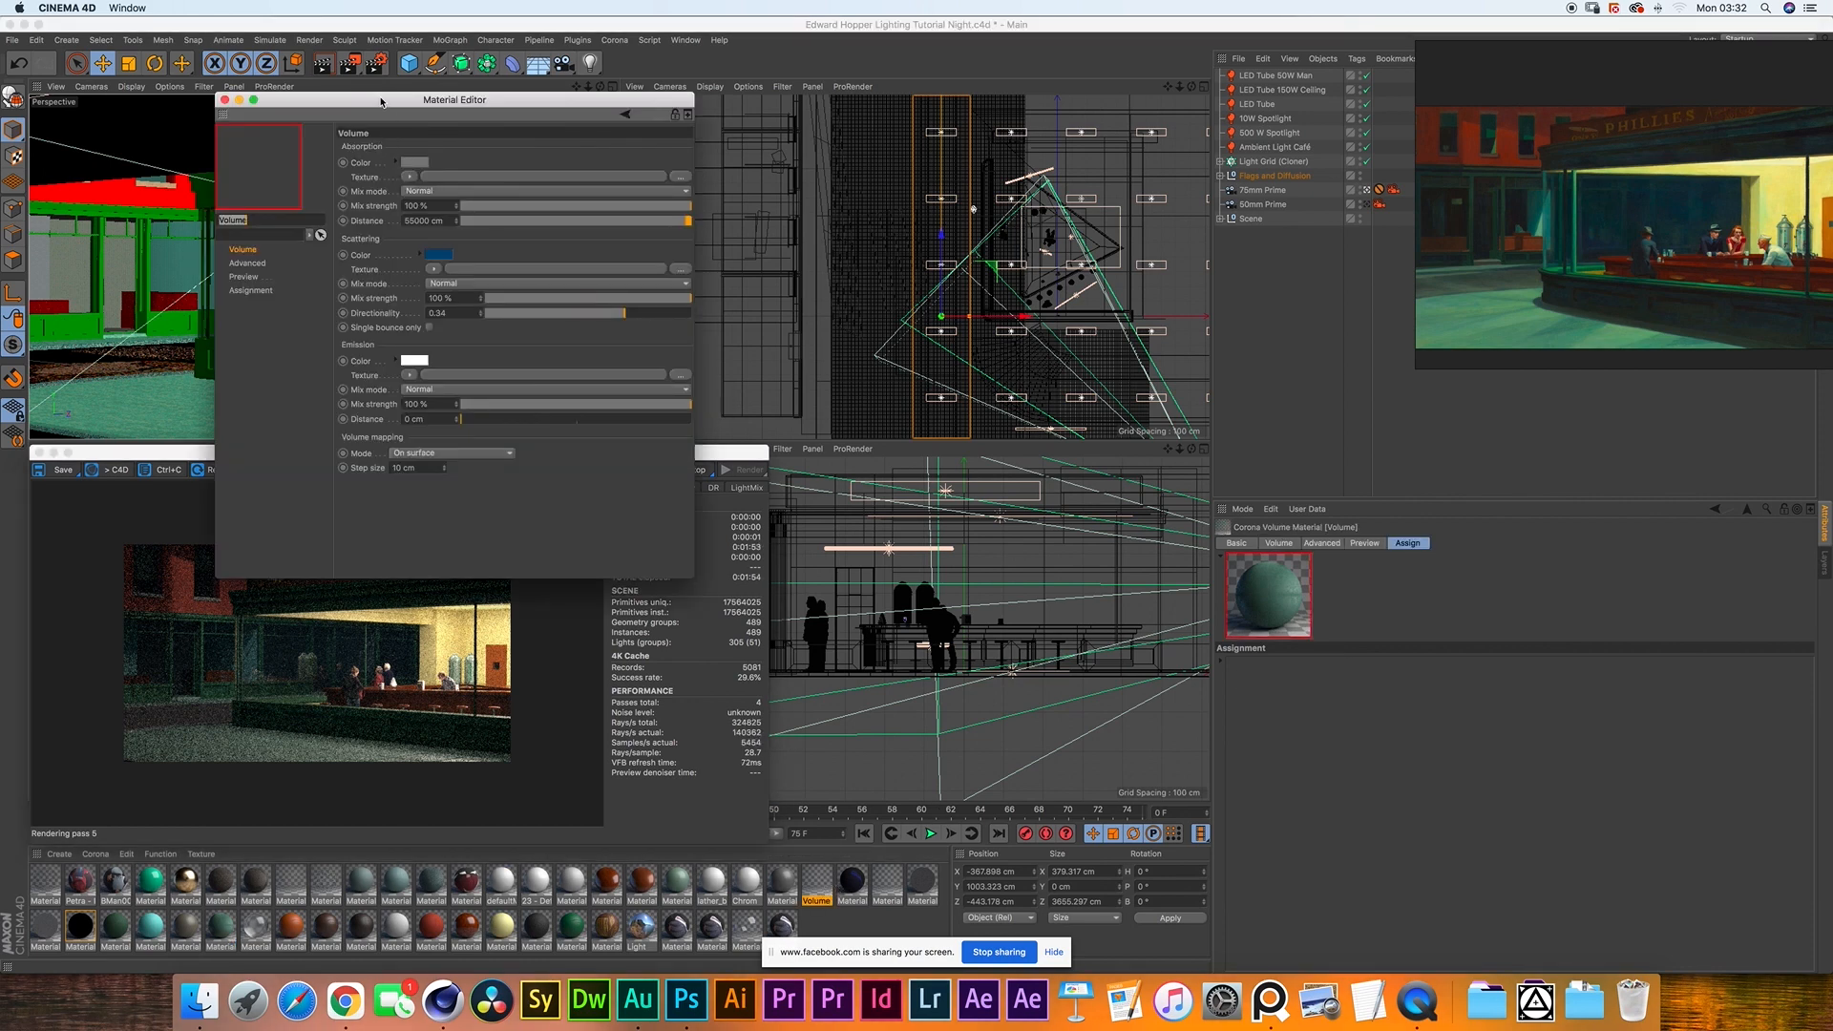
left_click_drag(391, 112, 714, 177)
double_click(753, 288)
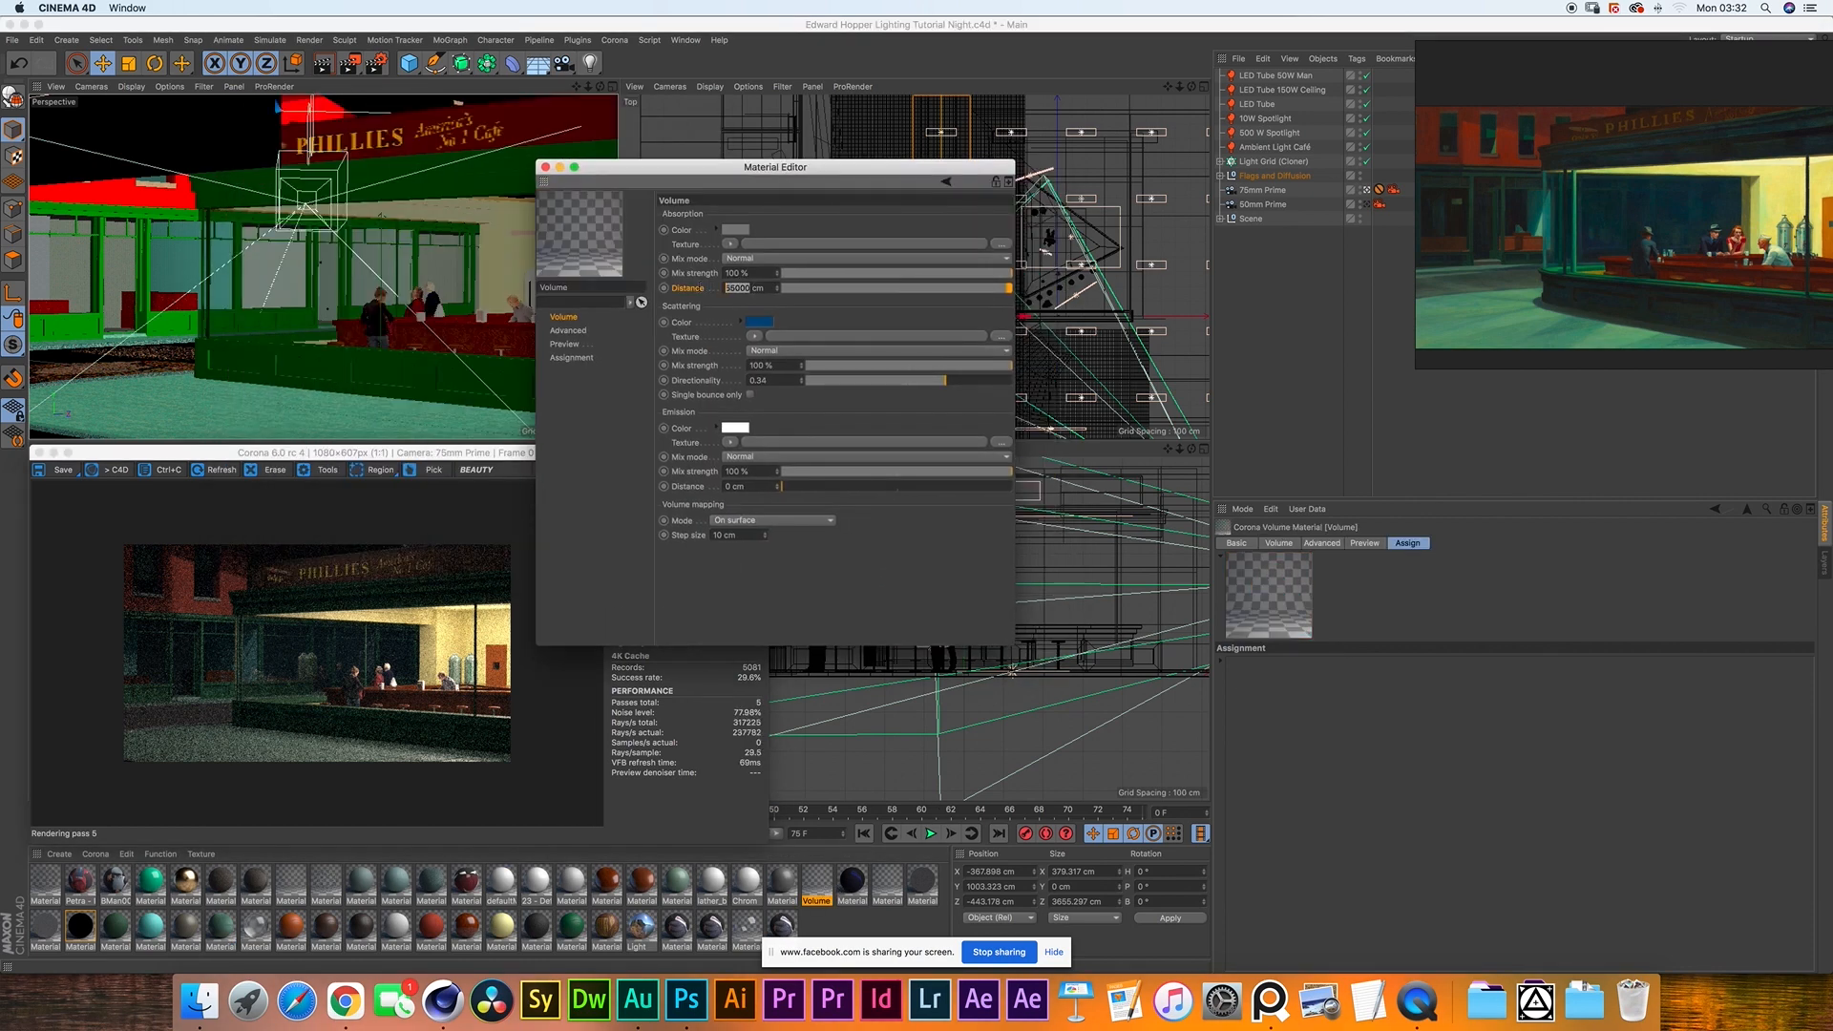
left_click(725, 303)
scroll(1680, 226, "up", 5)
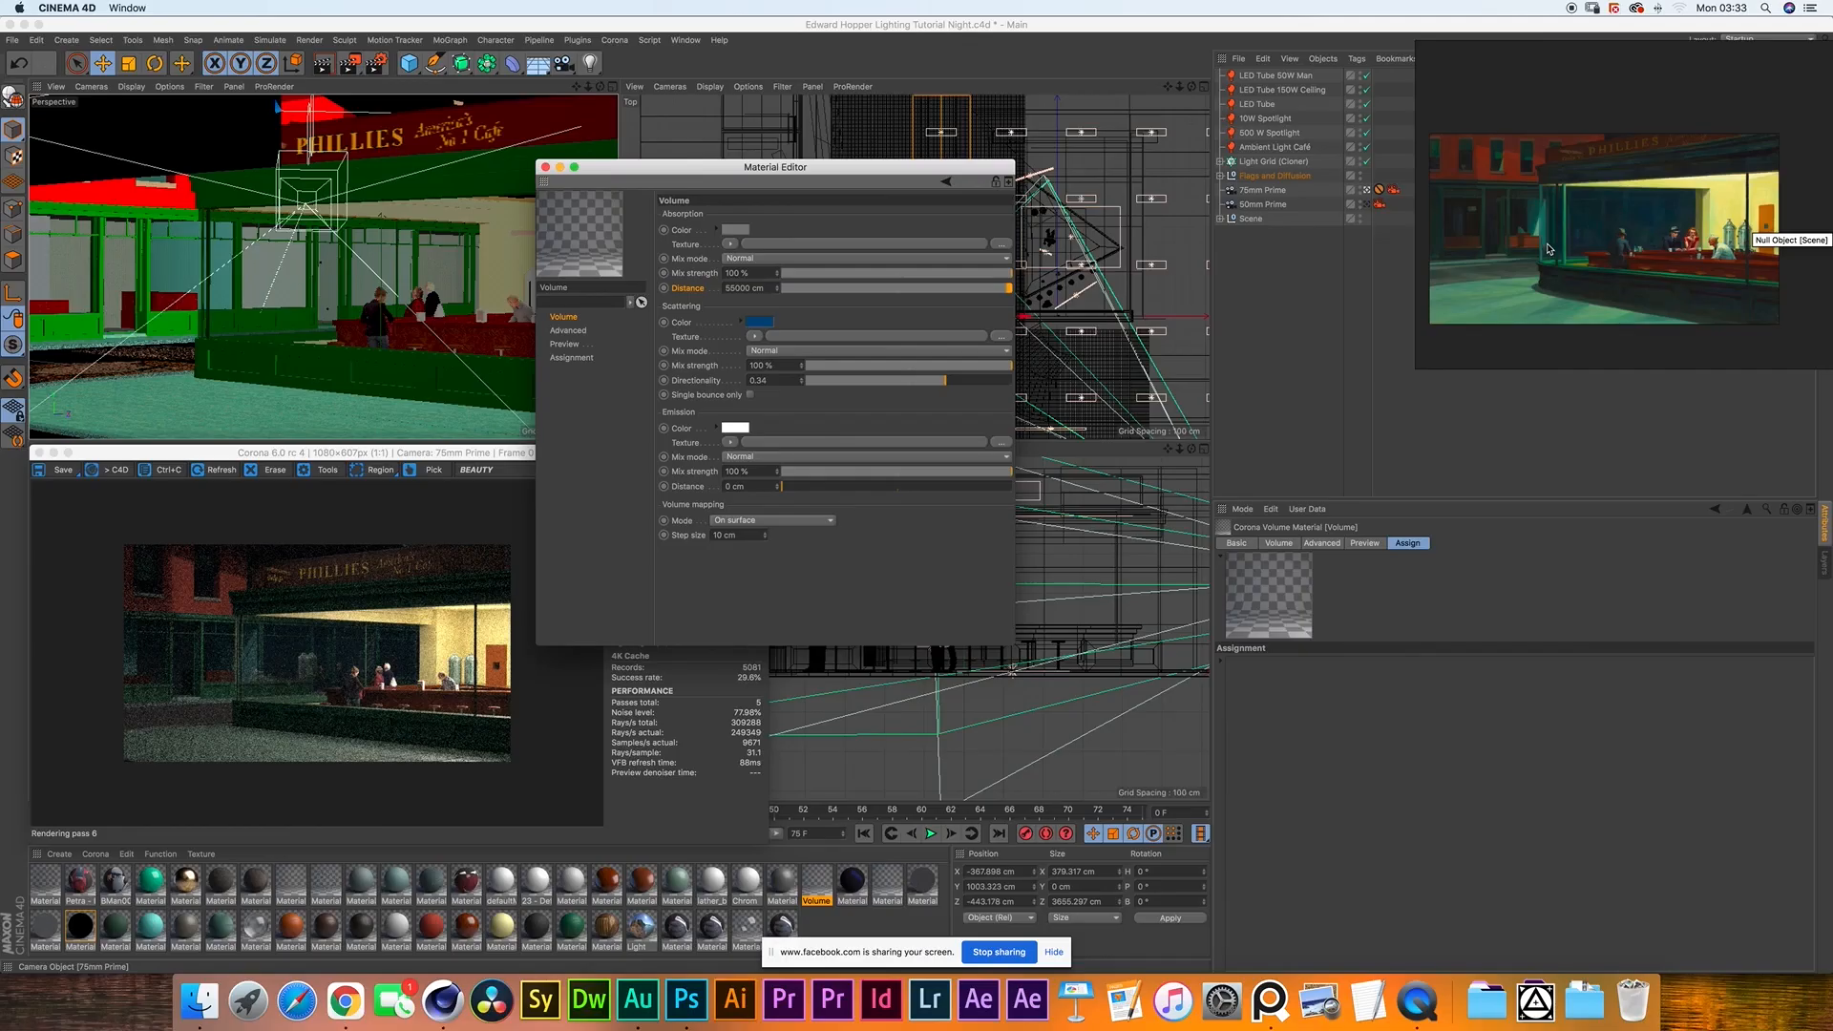
- Enlarge the reference painting to examine its dark street area and café window, and close the Volume material's editor
scroll(1457, 225, "up", 2)
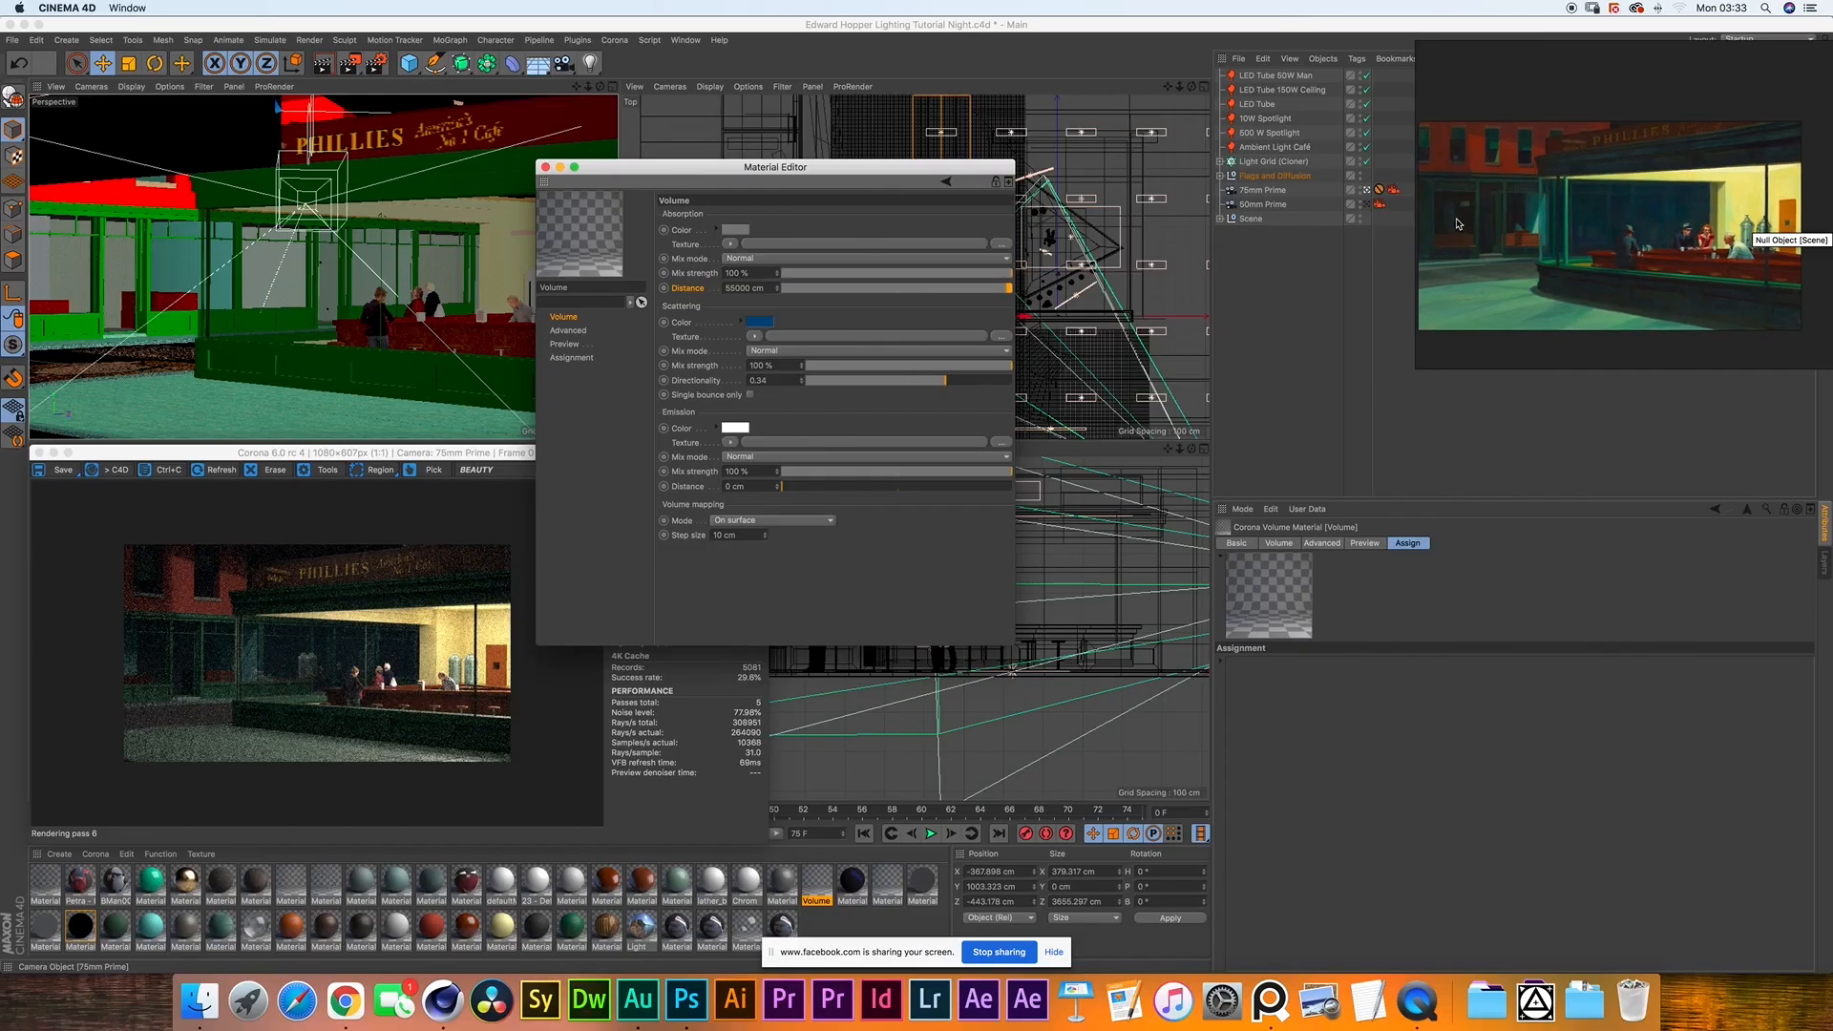
scroll(1458, 225, "up", 2)
scroll(1458, 224, "up", 1)
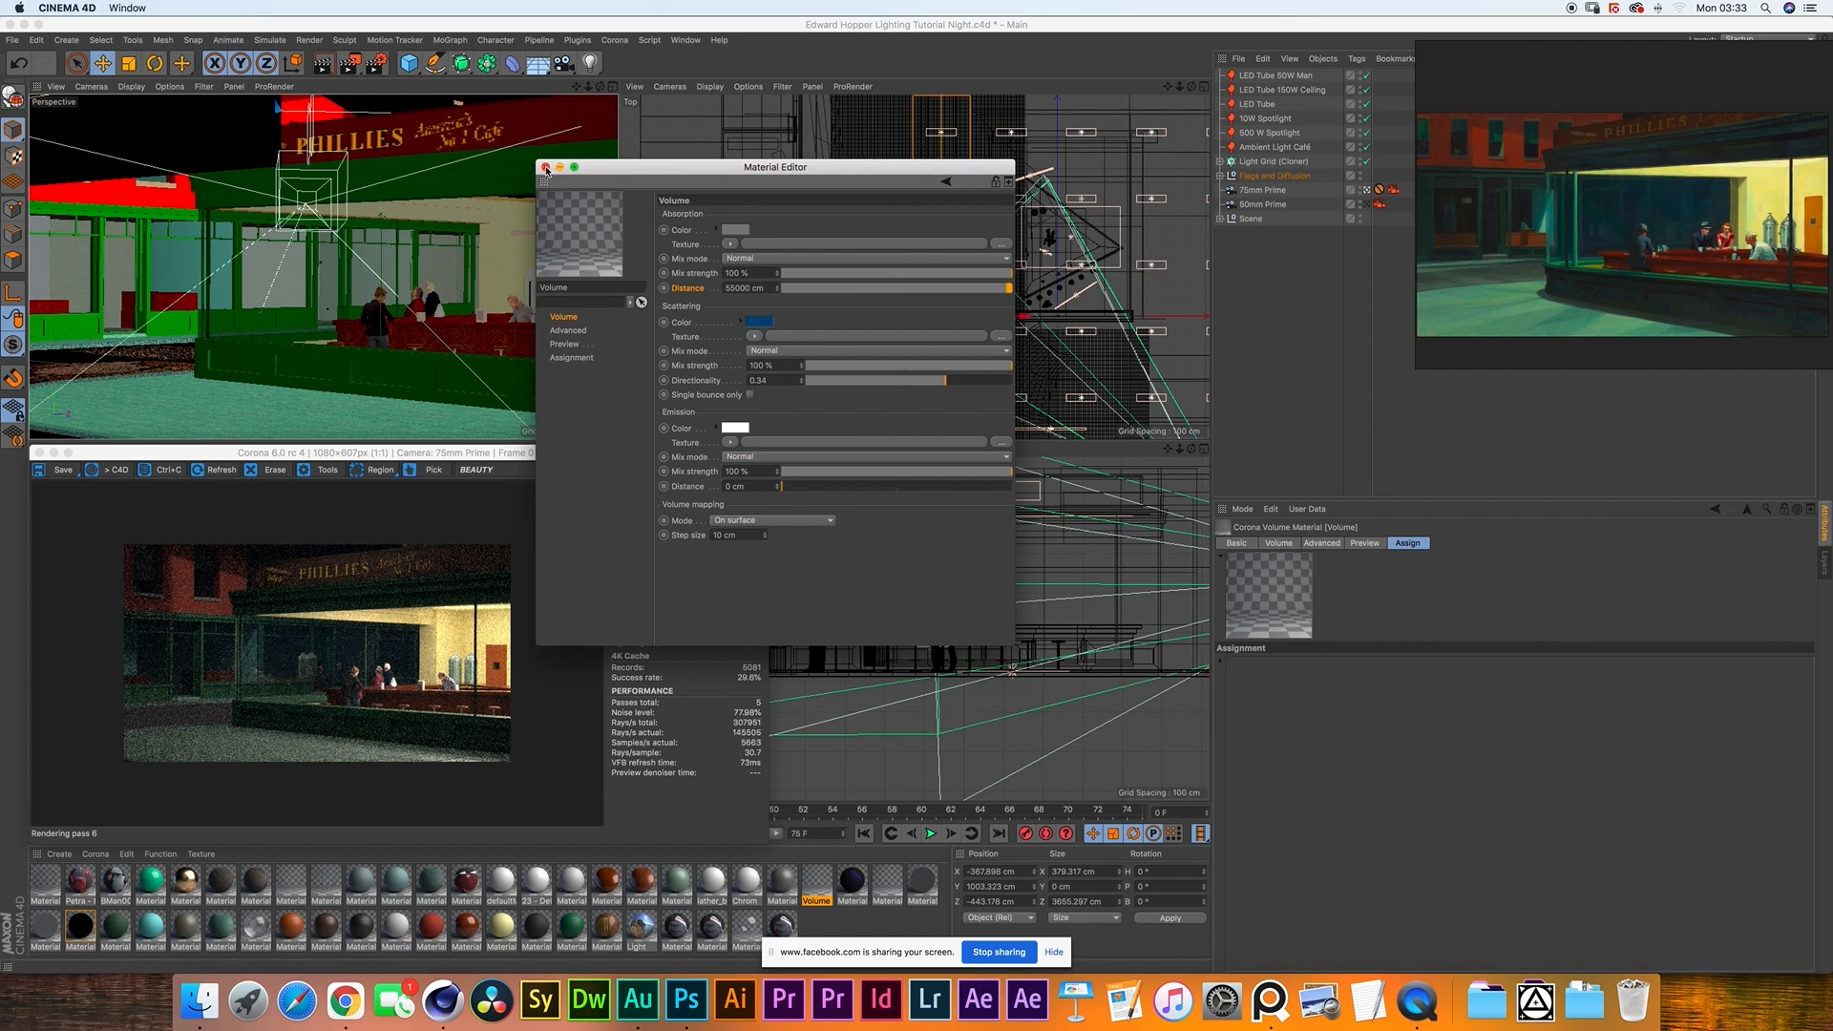
left_click(545, 168)
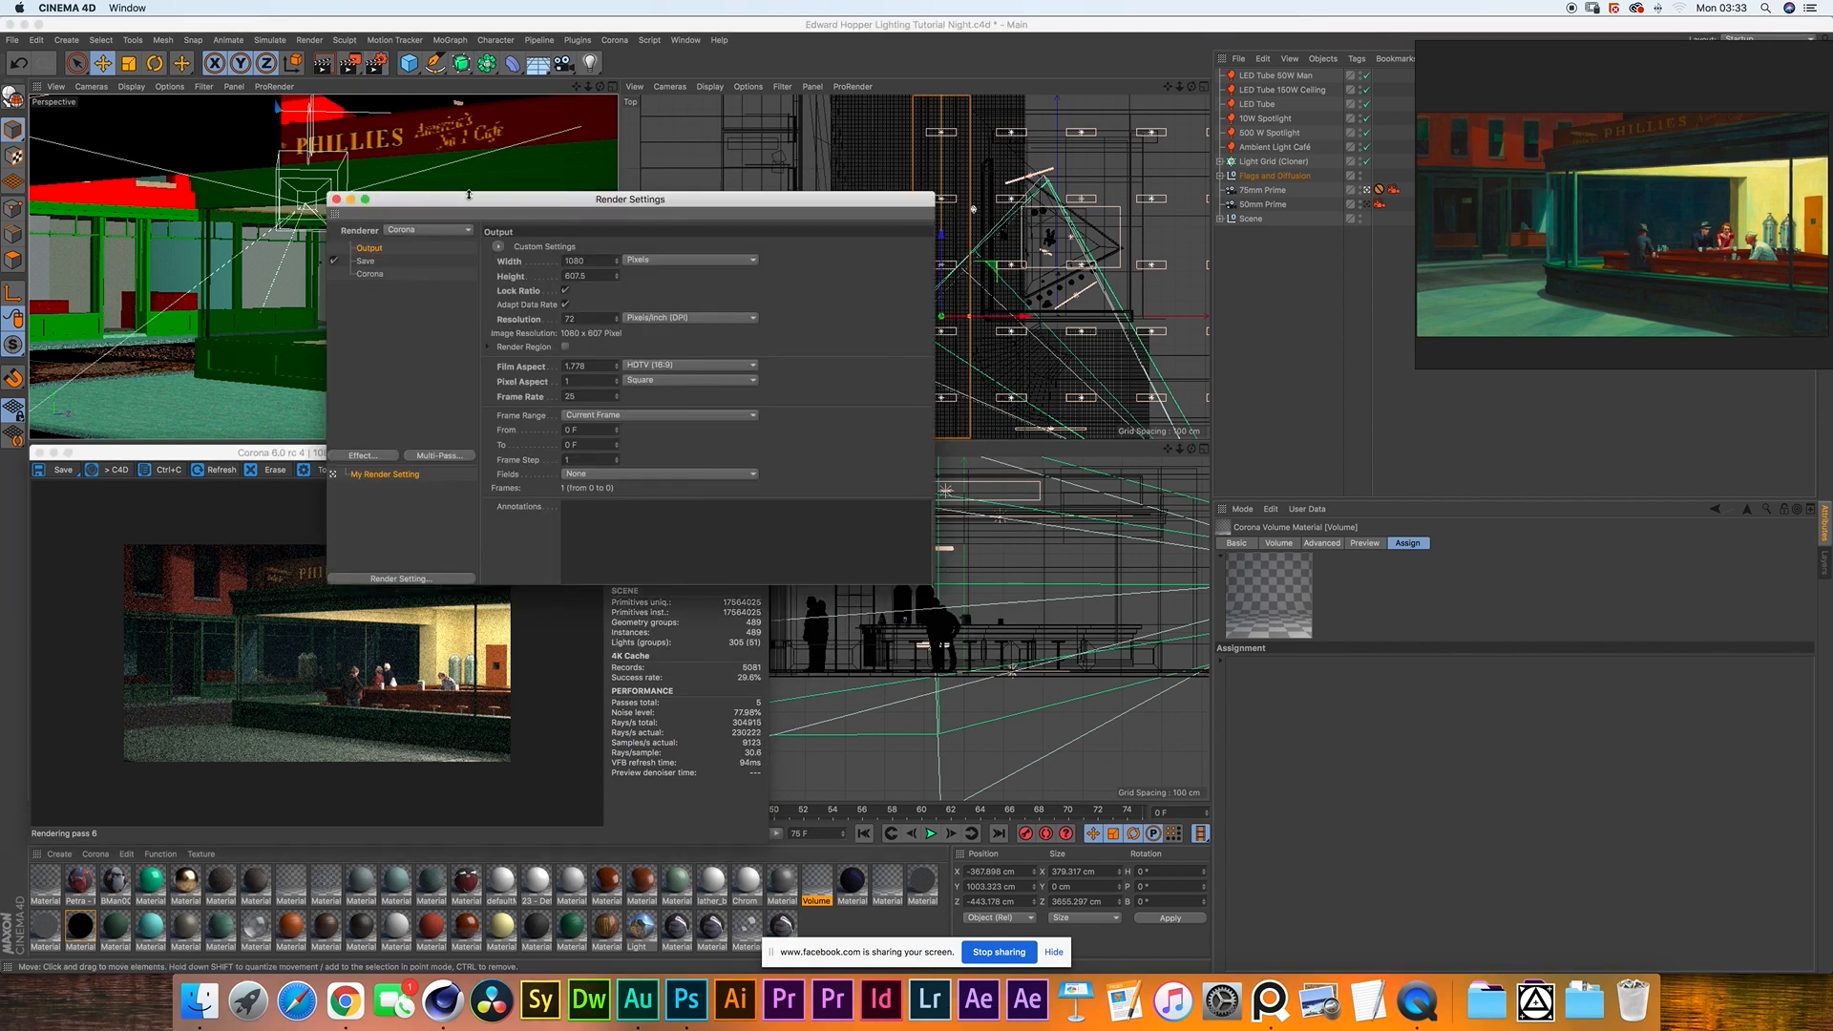
- Review the Global volume override in the Corona renderer's scene environment settings, and close the render settings
left_click_drag(469, 195, 671, 160)
left_click(574, 238)
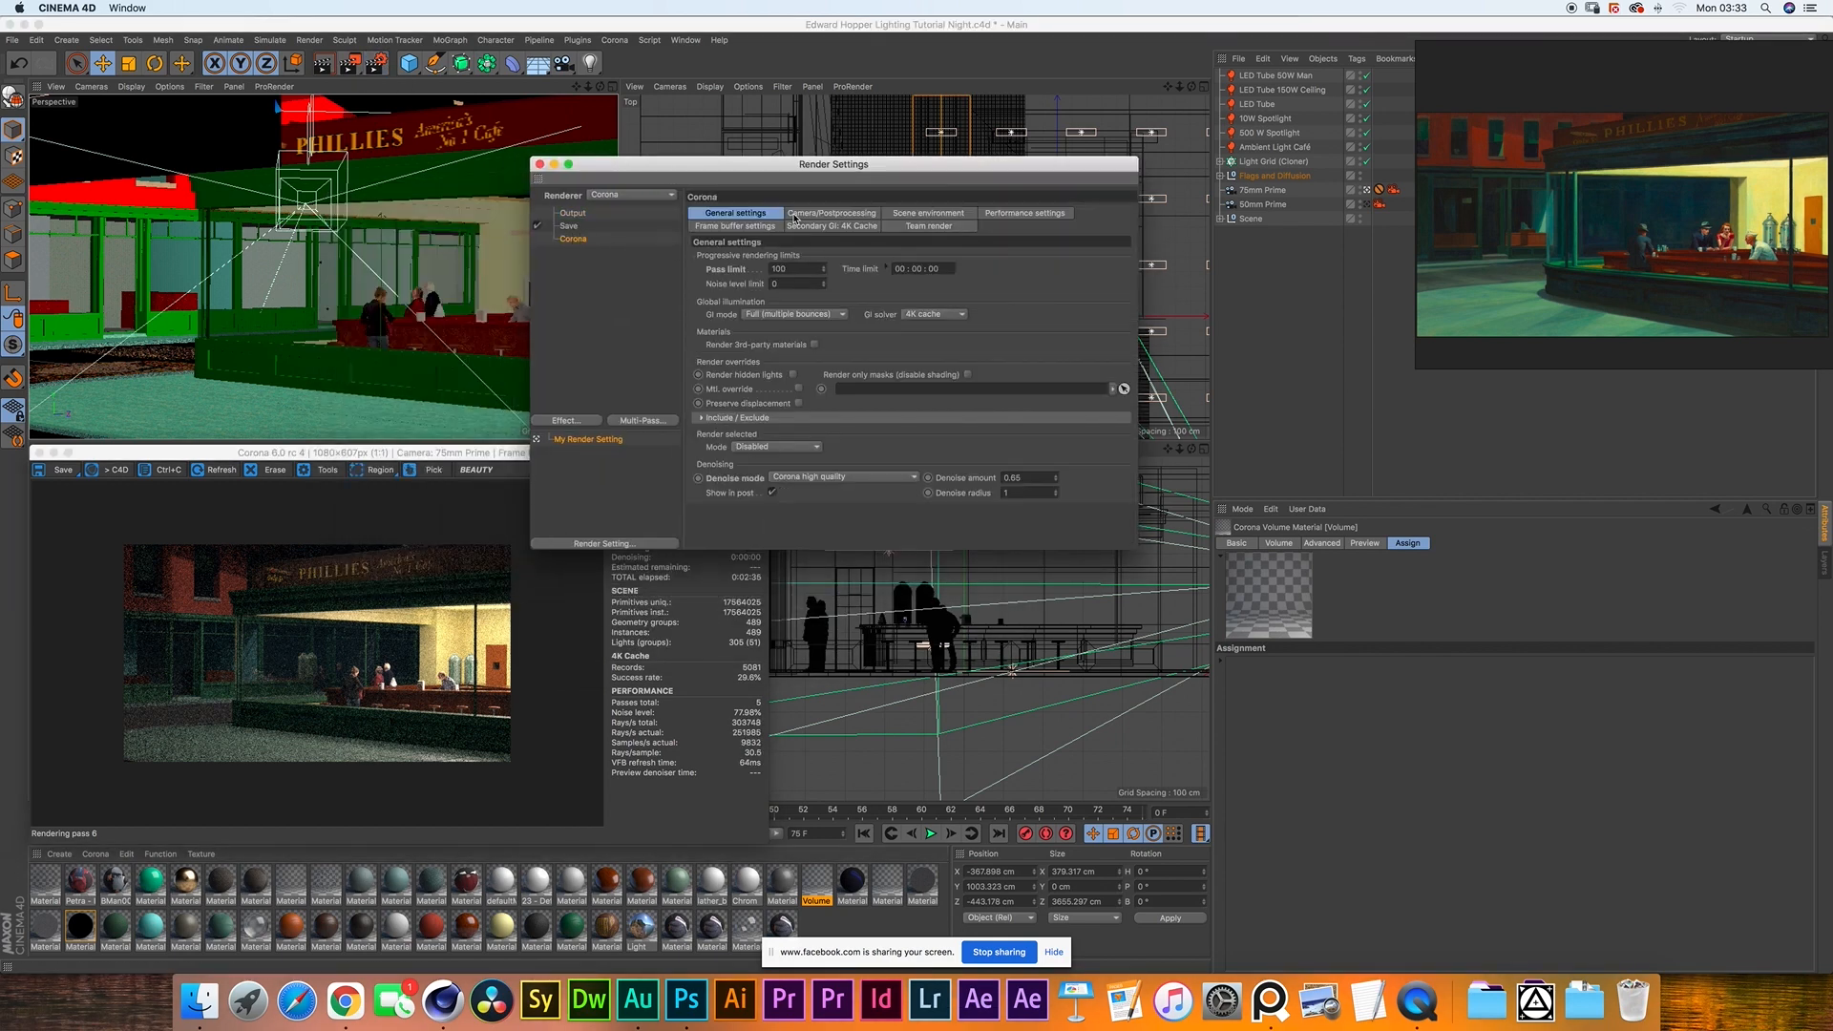
left_click(854, 216)
left_click(926, 212)
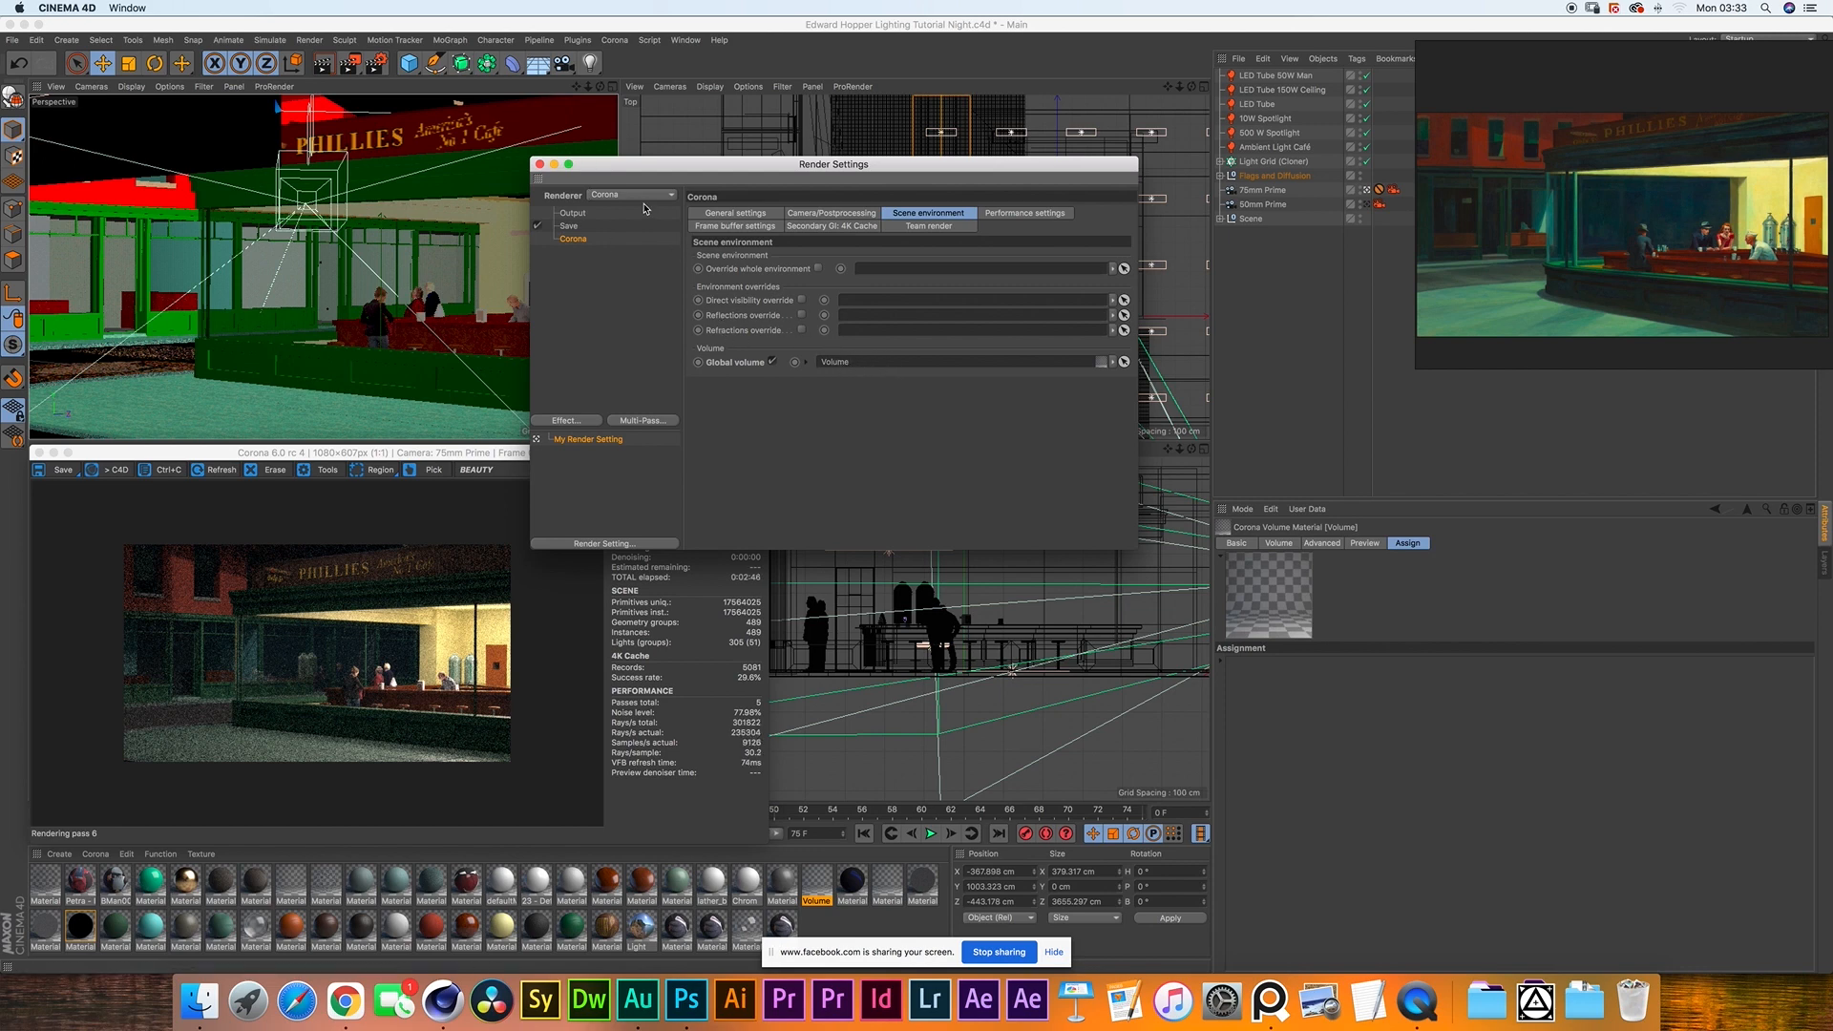
left_click(539, 164)
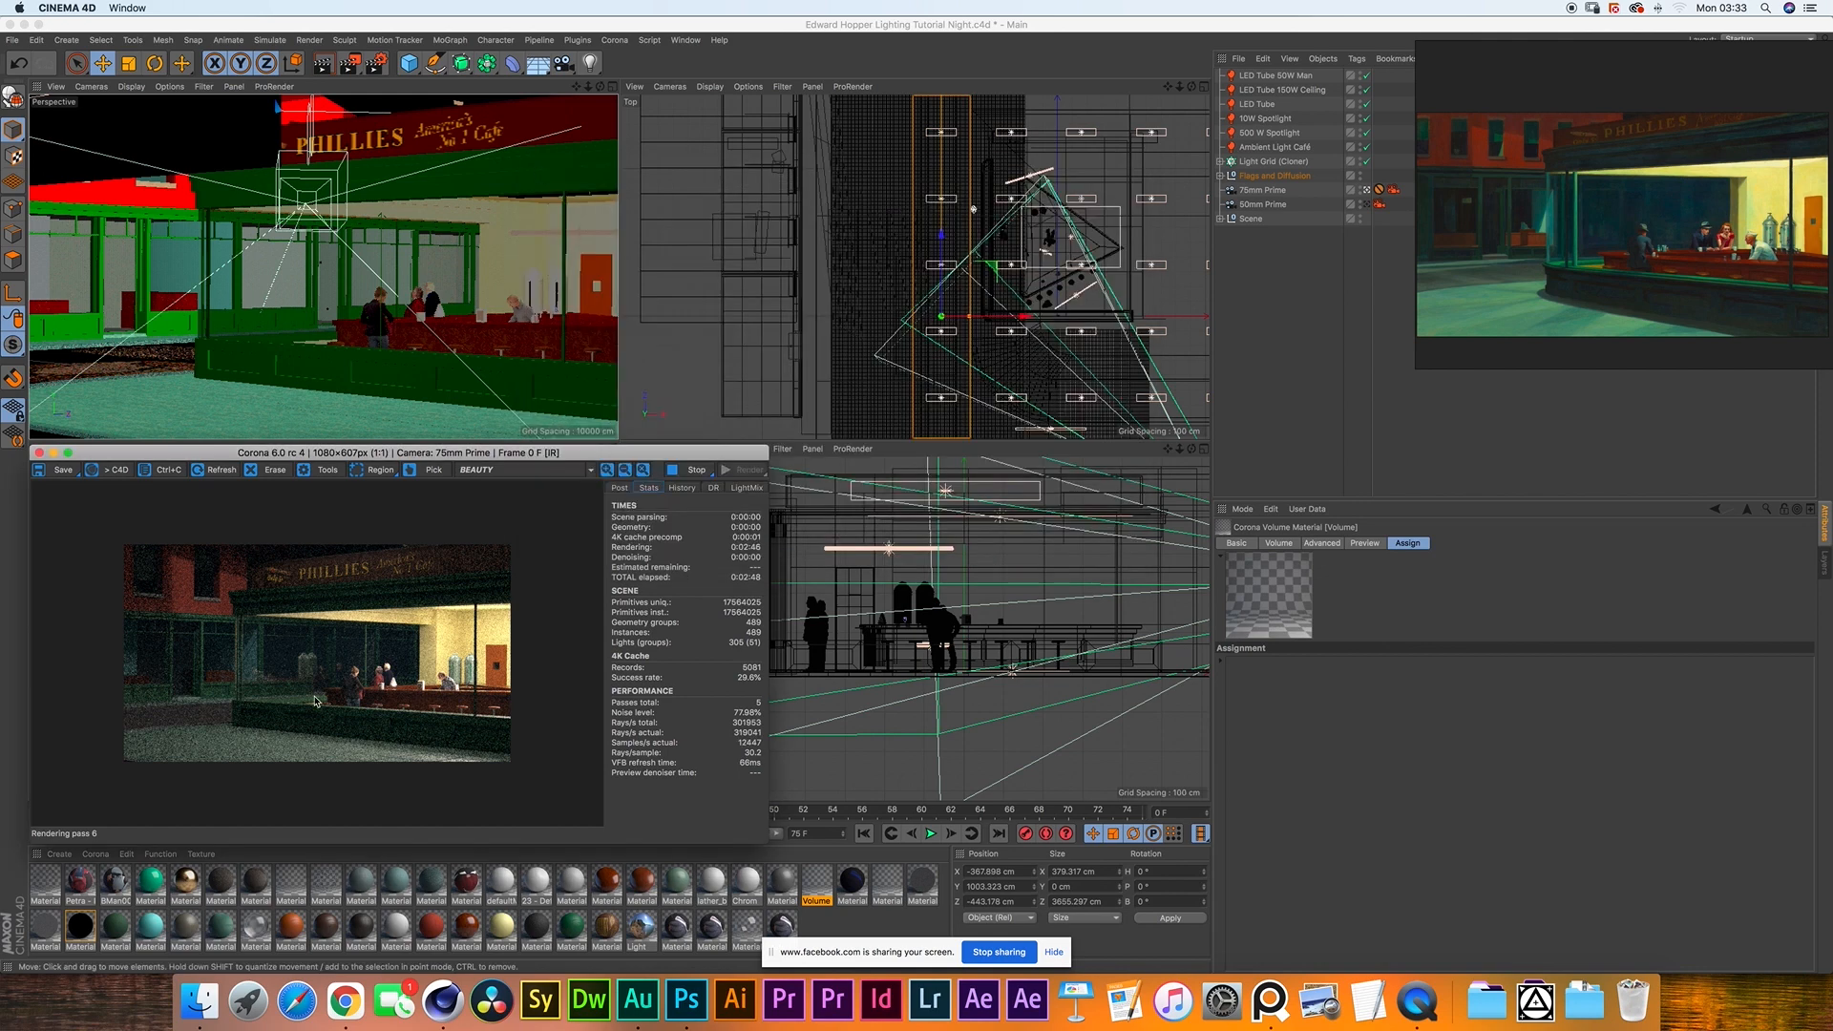